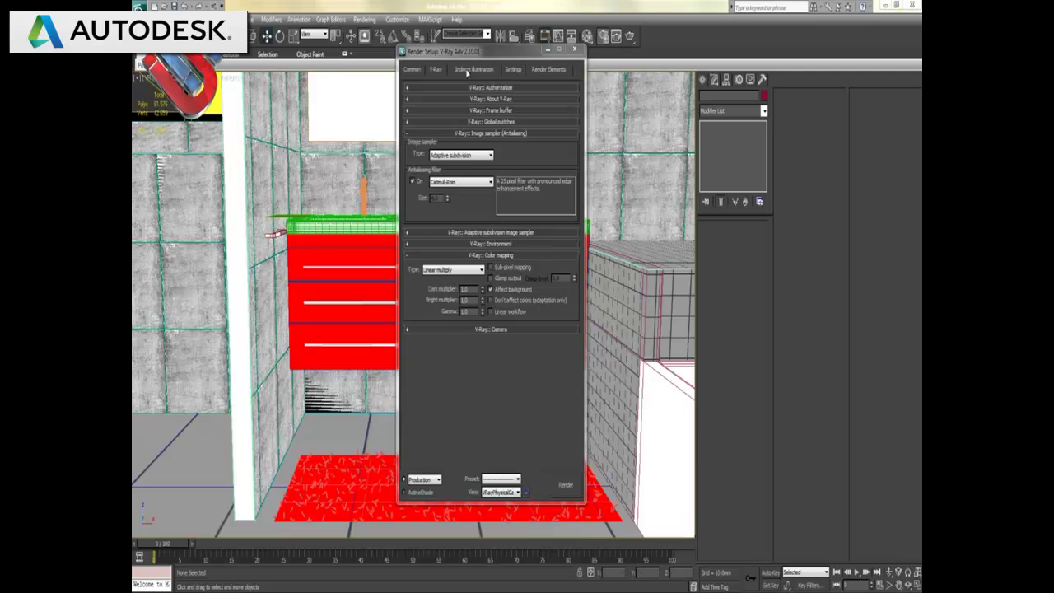
Drag the Render Setup: V-Ray window aside and minimize it to clear the viewport
left_click_drag(466, 58, 522, 91)
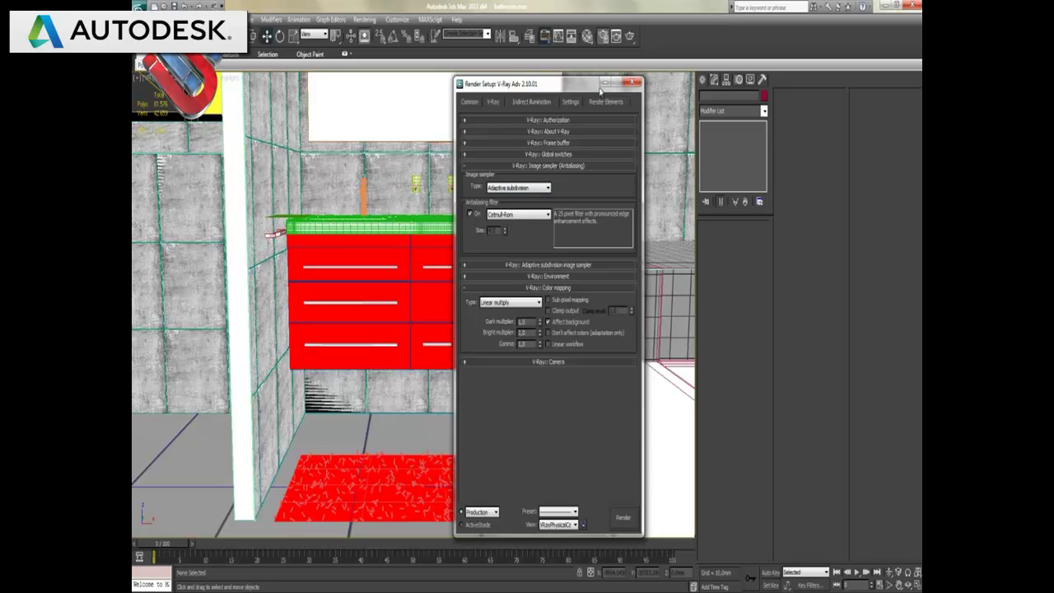
left_click(605, 84)
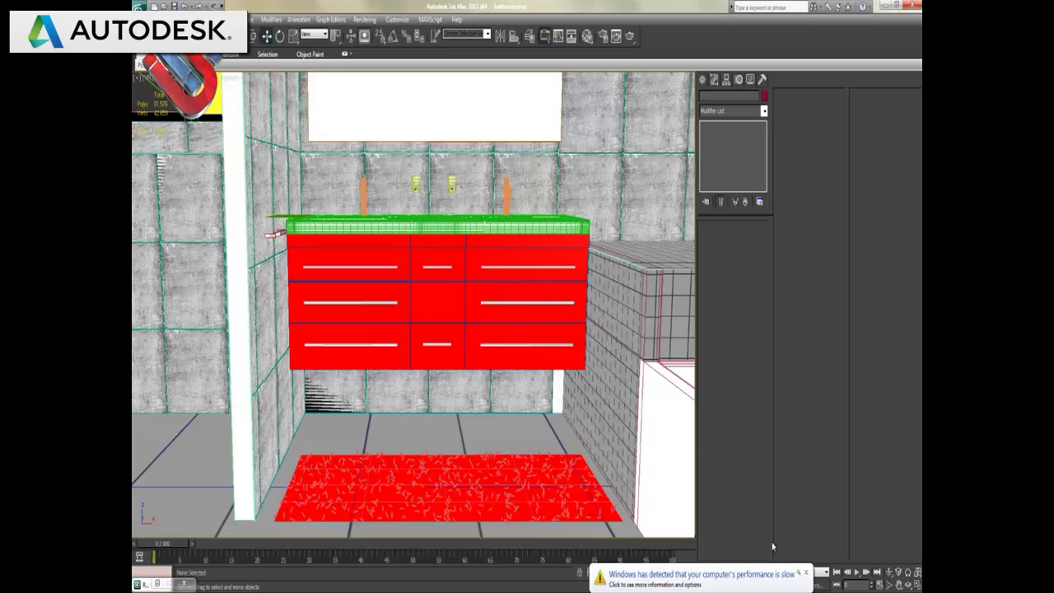
Dismiss the Windows performance notification and orbit the view around the red cabinet toward the bathtub
left_click(806, 573)
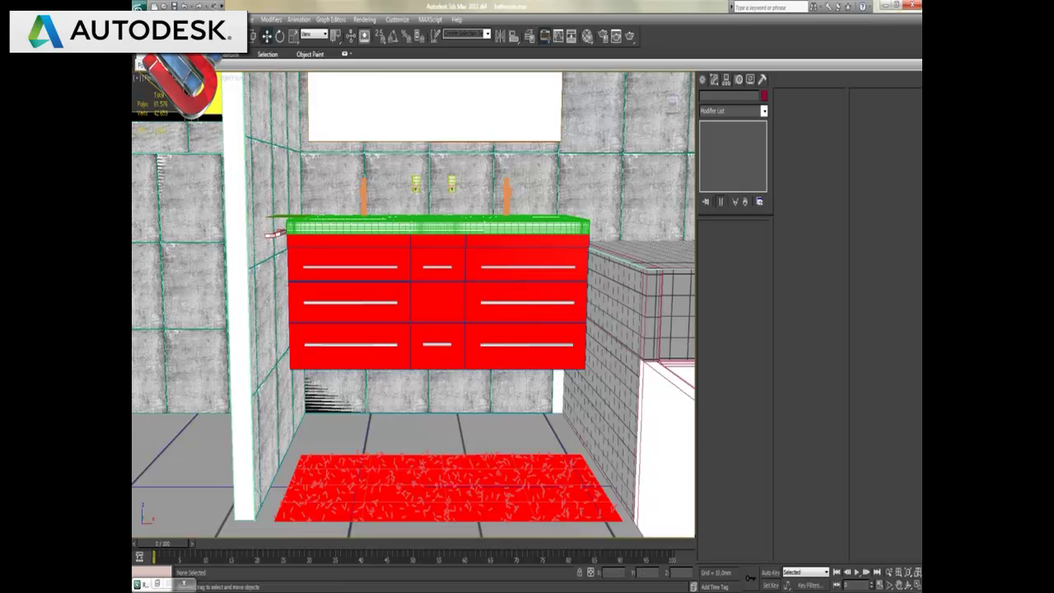
left_click(908, 585)
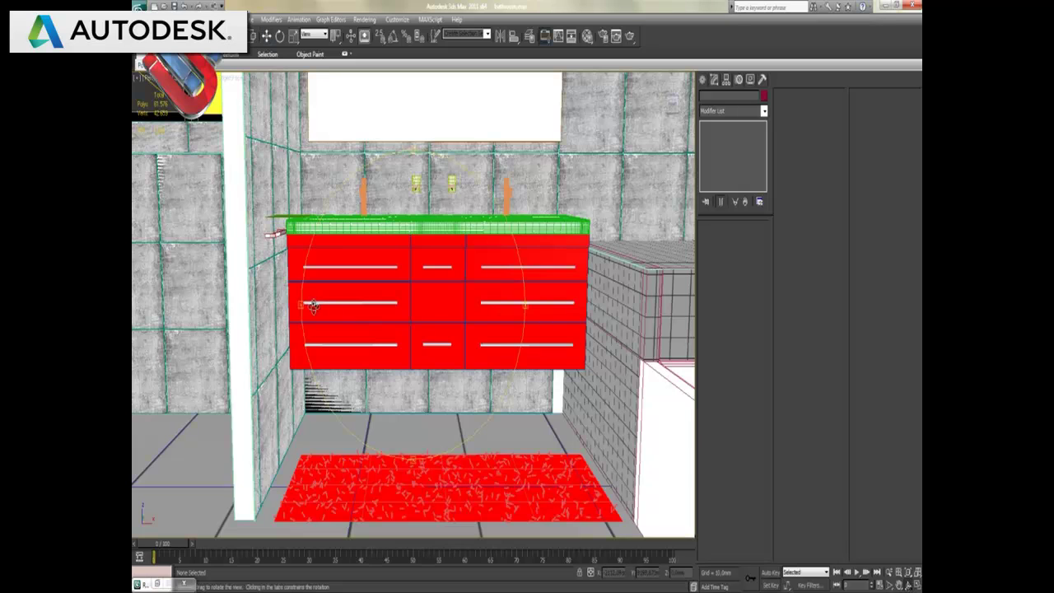
left_click_drag(302, 306, 547, 337)
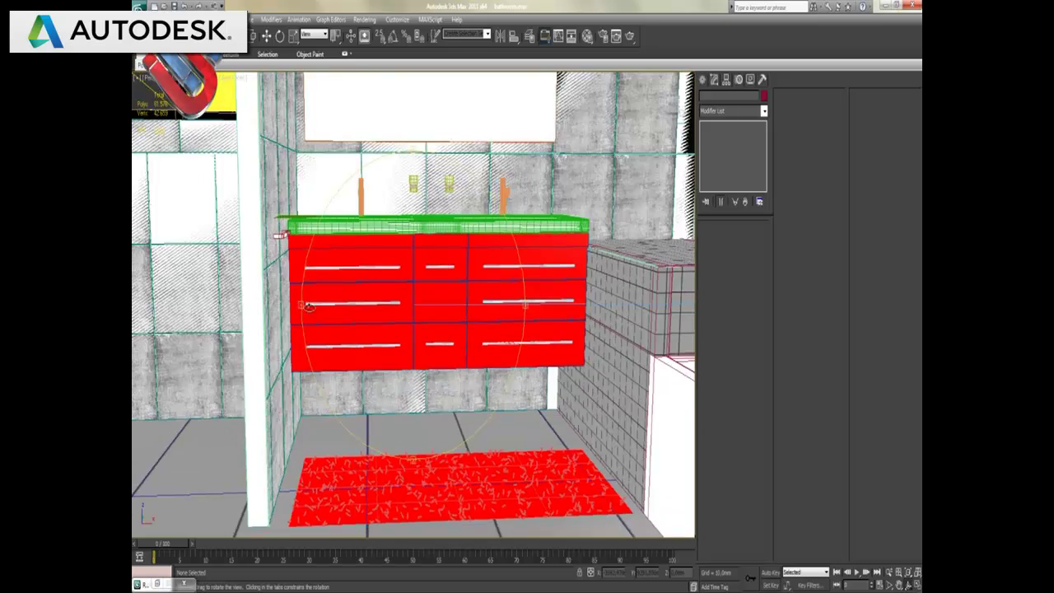
mouse_move(464, 331)
left_mouse_down()
mouse_move(302, 321)
mouse_move(530, 353)
mouse_move(542, 378)
left_mouse_up()
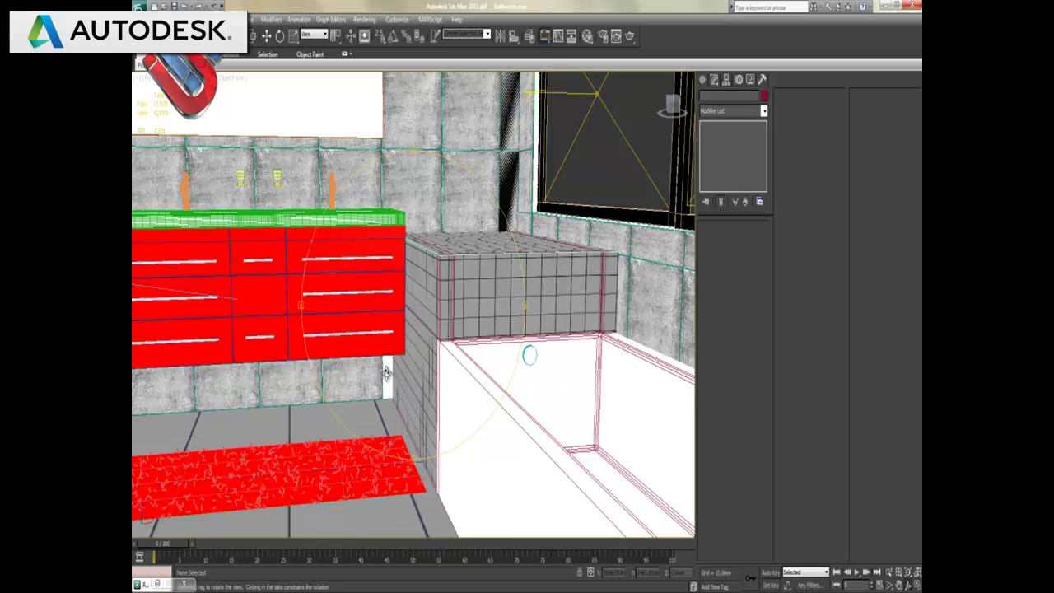
left_click_drag(232, 323, 346, 317)
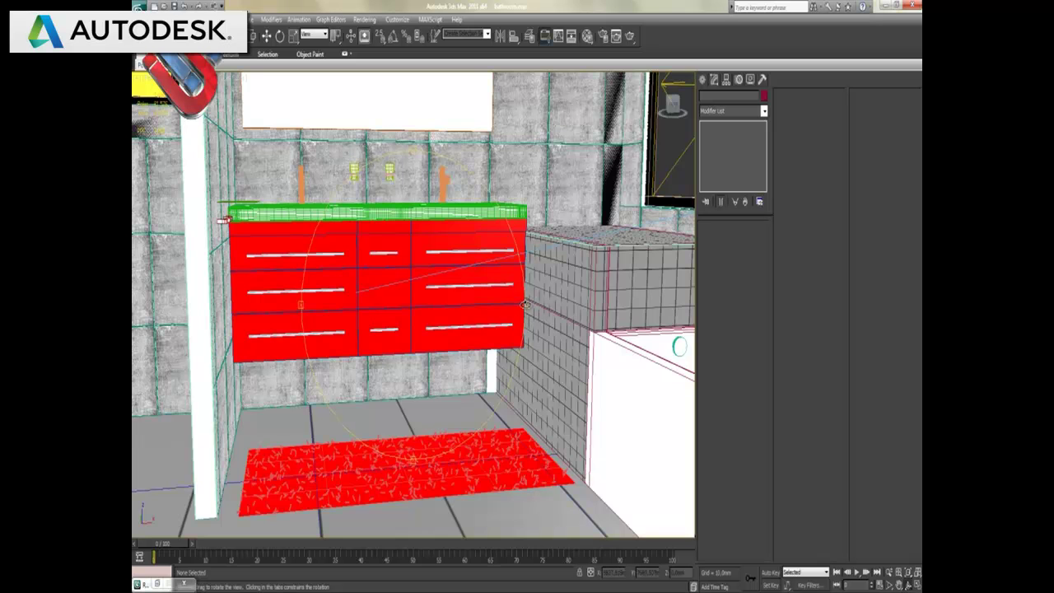
Orbit back to a frontal view of the cabinet and return to Select and Move
left_click_drag(525, 303, 516, 305)
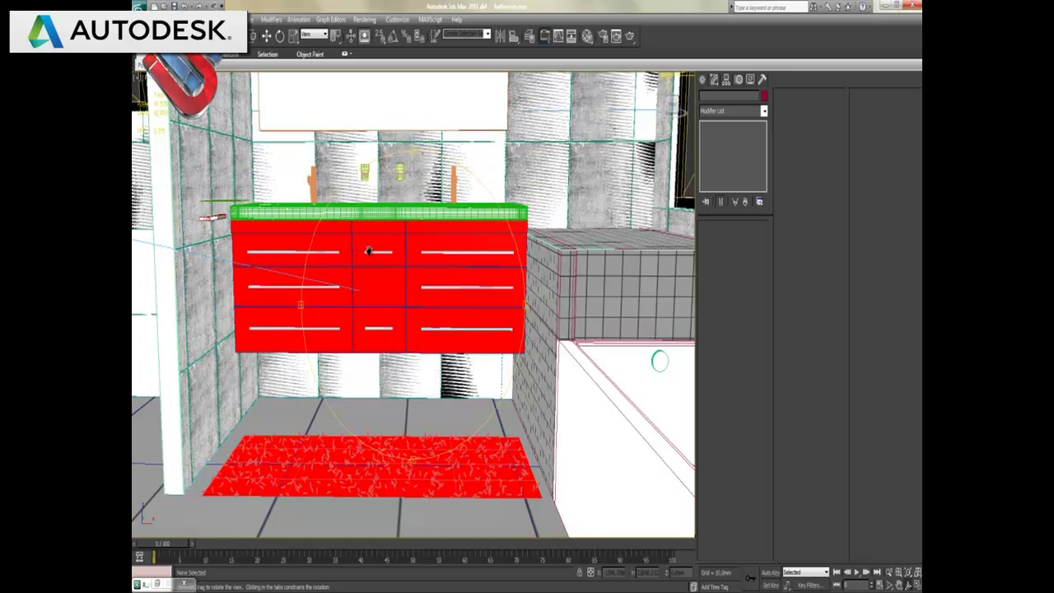
left_click_drag(368, 250, 400, 254)
scroll(400, 263, "up", 3)
scroll(400, 272, "down", 3)
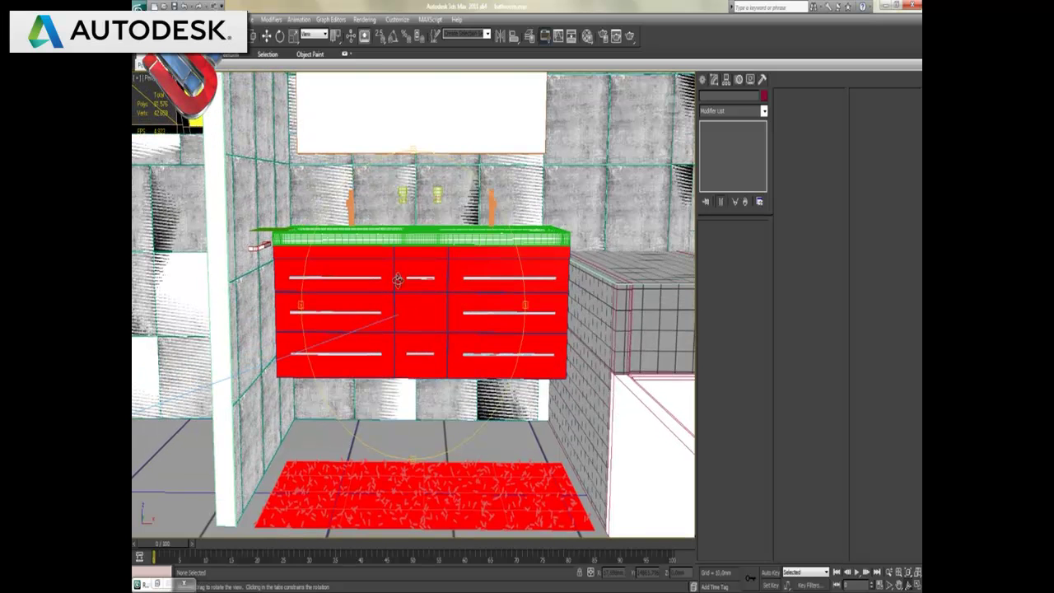
key("w")
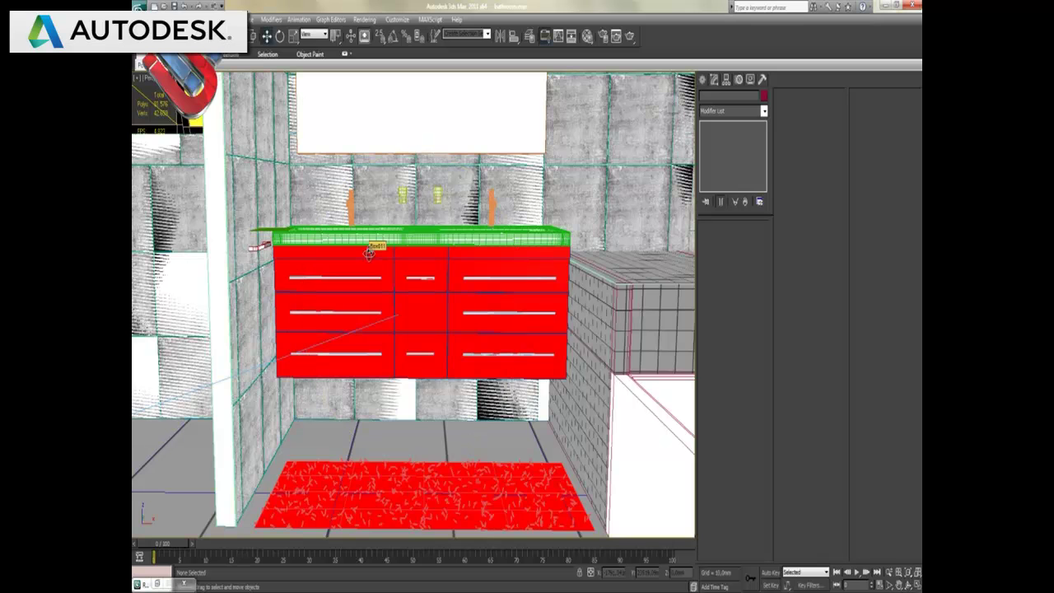
Bring up the Material Editor, move it to the right, and select the wall box Box048
key("m")
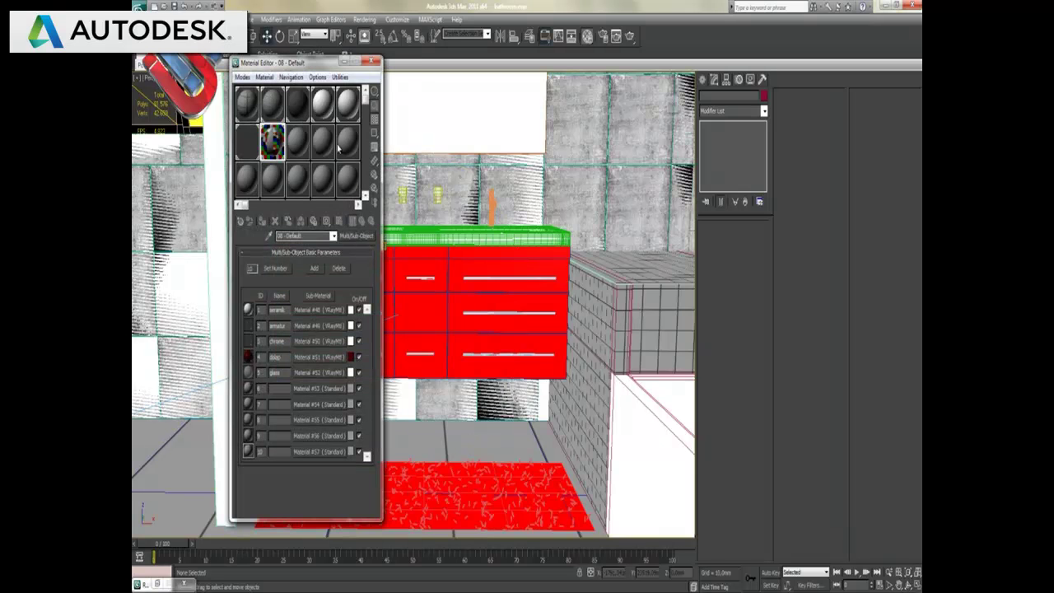
left_click_drag(328, 67, 761, 159)
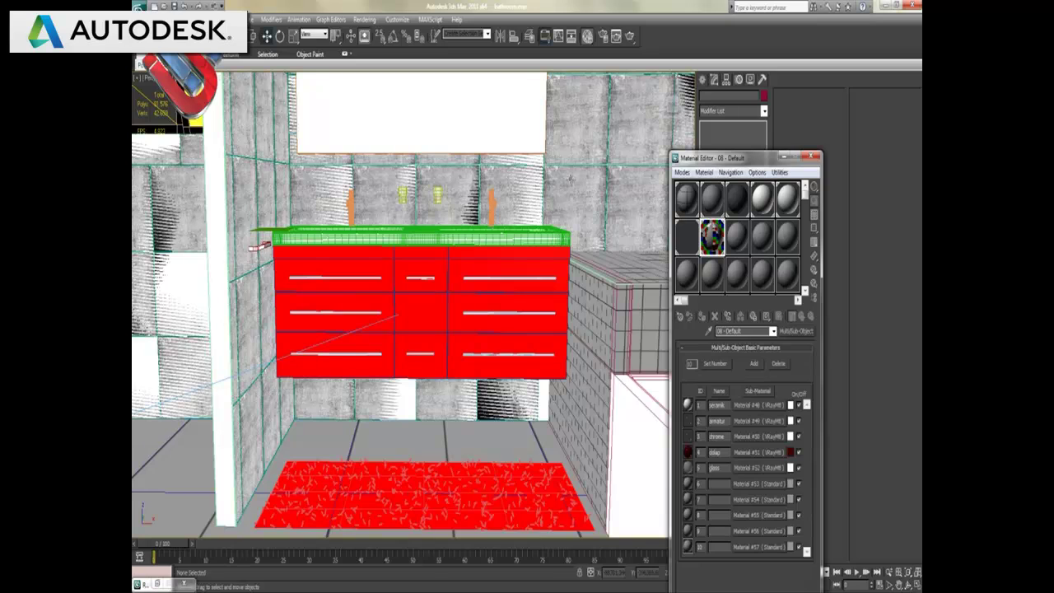
left_click(576, 194)
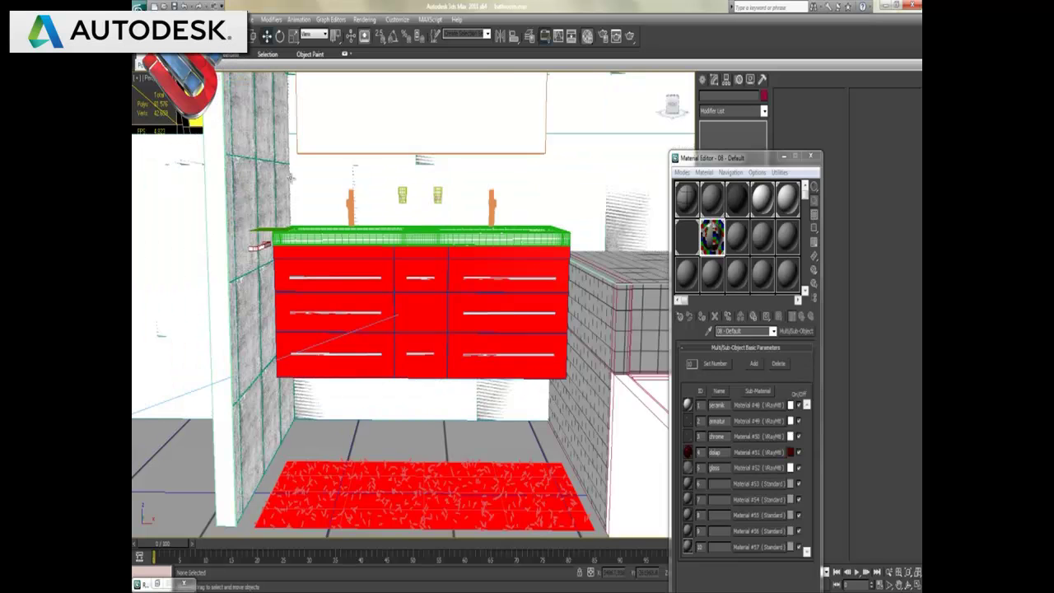
left_click(585, 198)
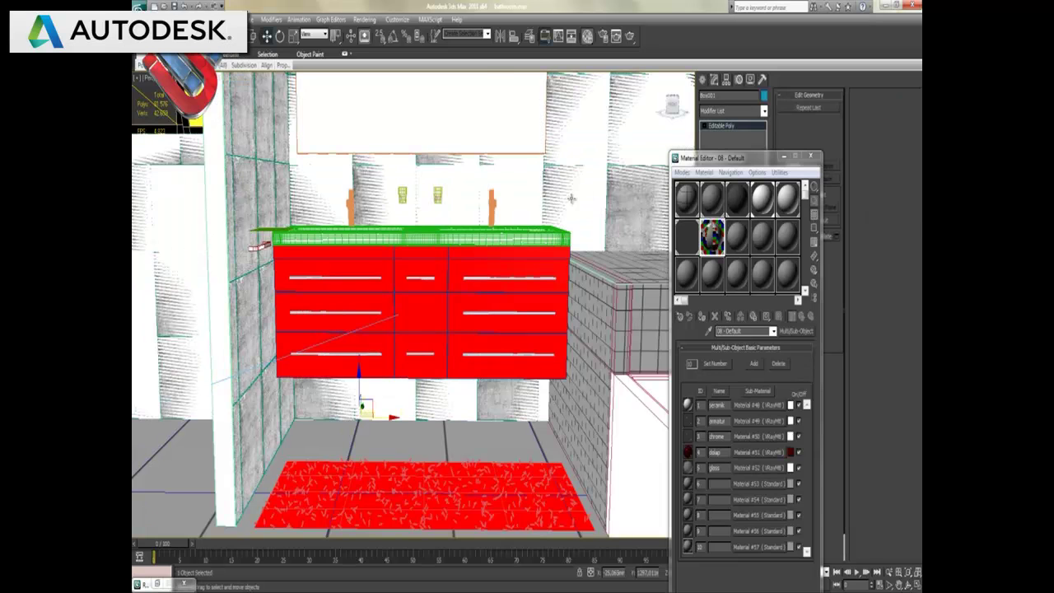
left_click(548, 195)
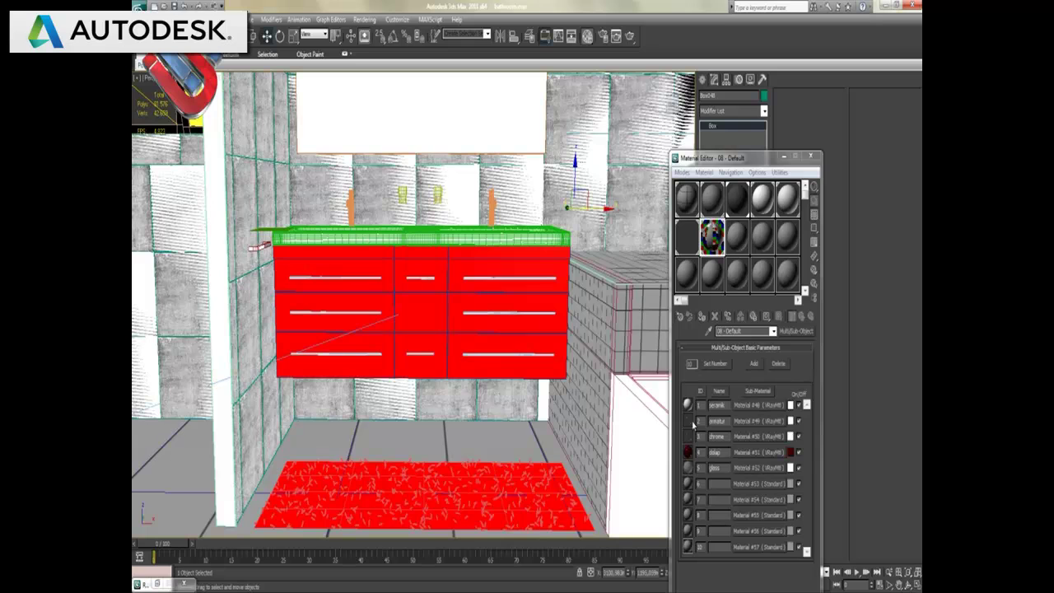
Restore the four-viewport layout and make the Front view active
left_click(918, 585)
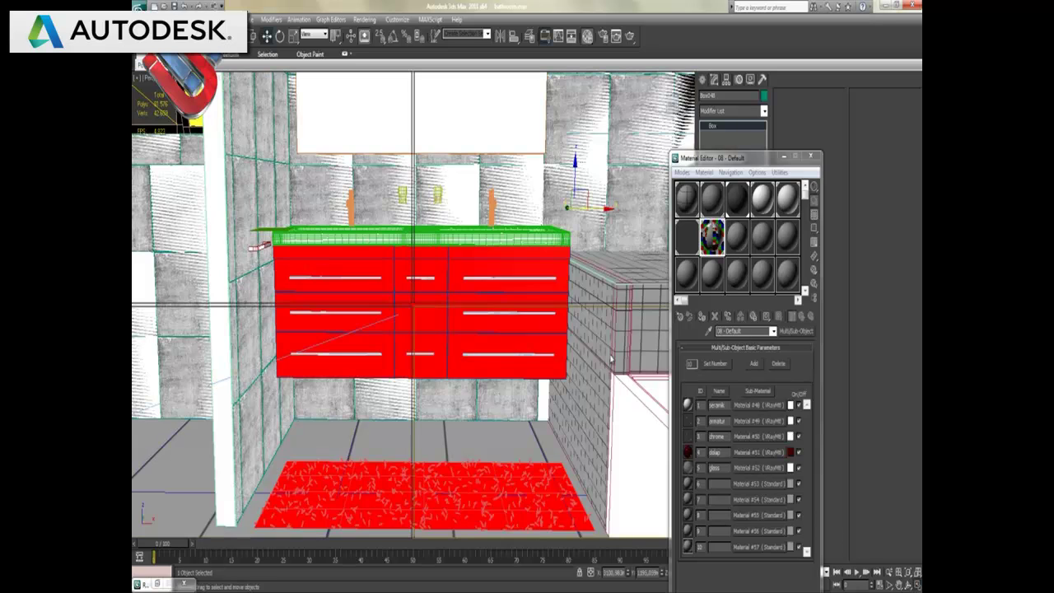
key("alt+w")
right_click(530, 154)
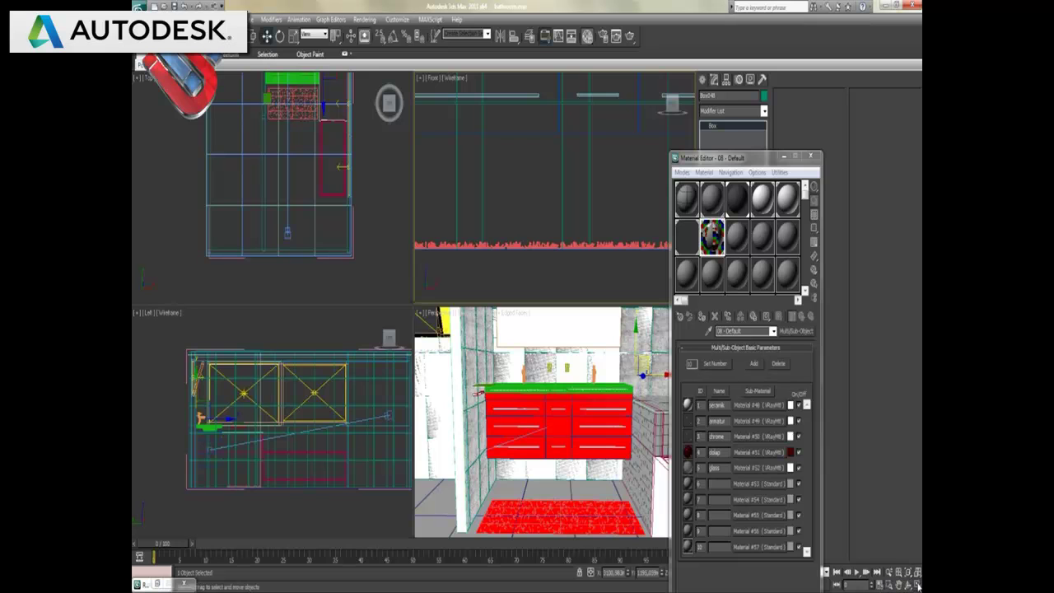
Maximize the Front view, zoom to fit, and box-select the room's 141 objects
key("alt+w")
left_click_drag(704, 163, 784, 163)
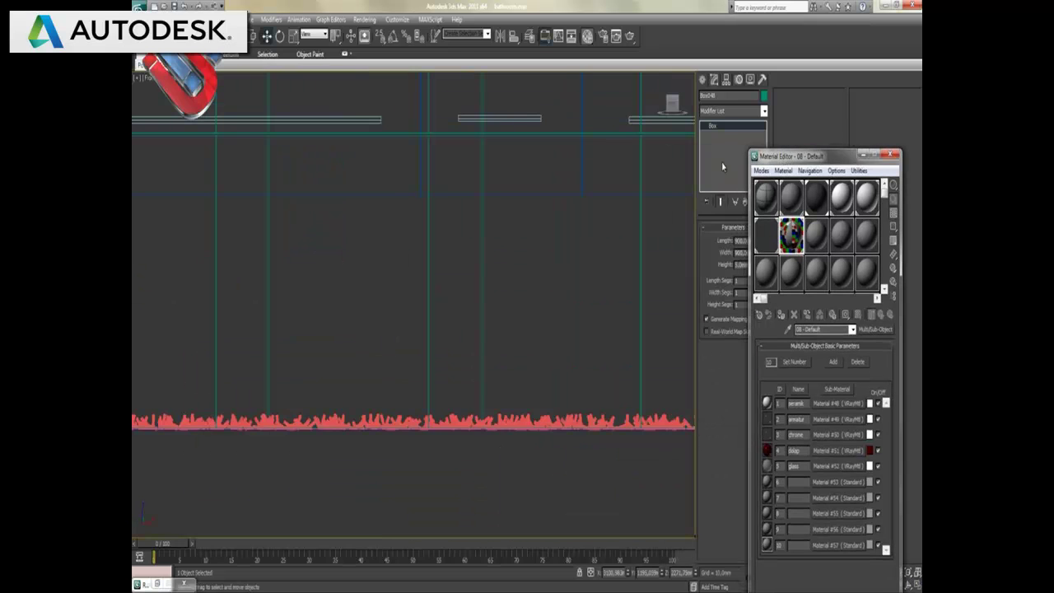
left_click(549, 265)
key("z")
scroll(552, 268, "down", 1)
scroll(461, 288, "down", 2)
scroll(445, 297, "down", 1)
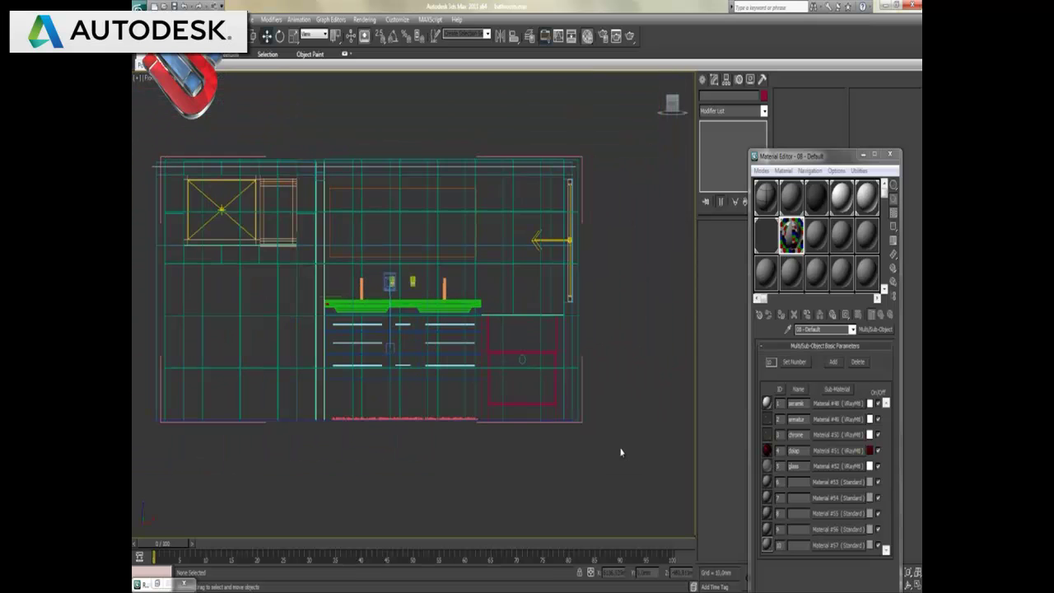
left_click_drag(620, 452, 338, 186)
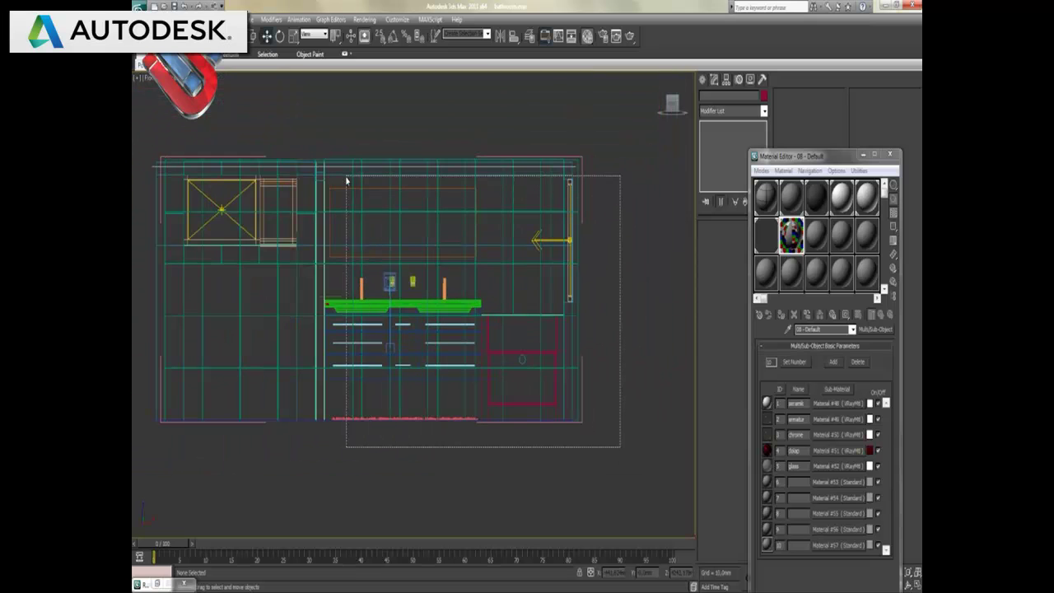
left_click_drag(338, 186, 338, 186)
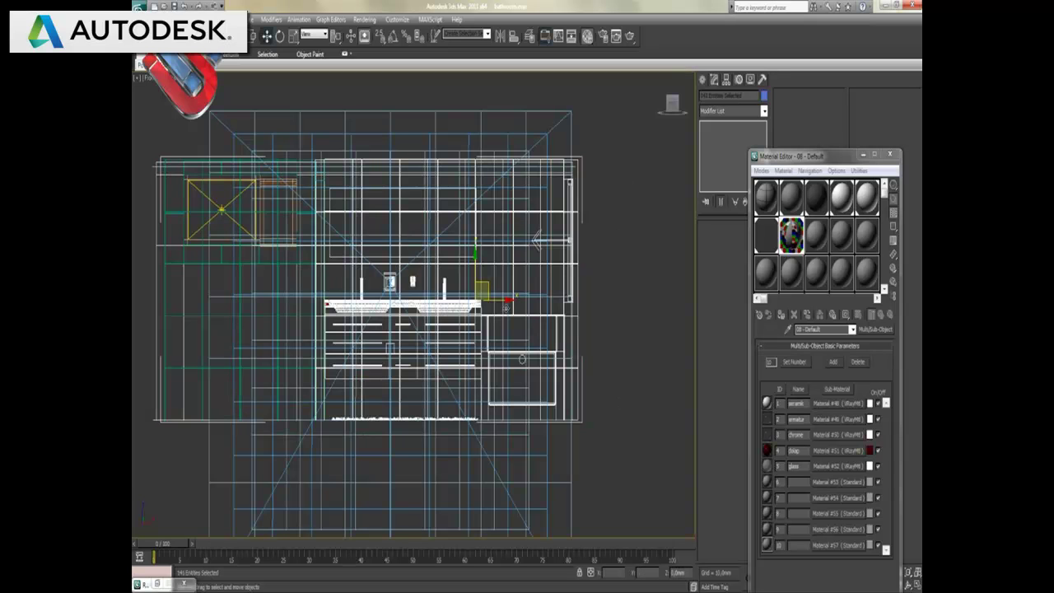
Select the V-Ray physical camera and hide it, undoing an accidental Hide Unselected first
left_click(625, 366)
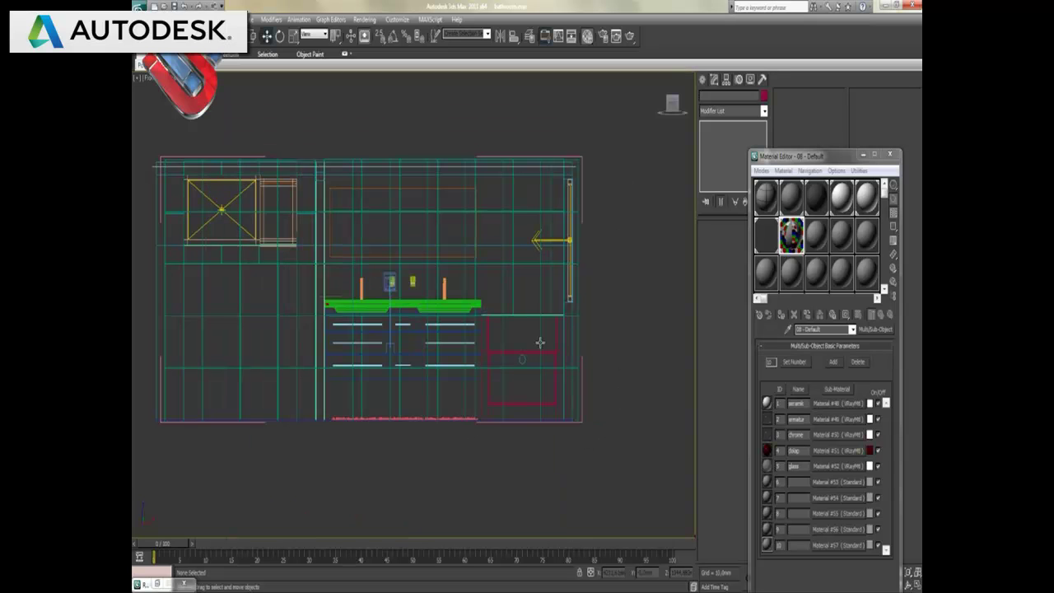
left_click(384, 284)
right_click(384, 288)
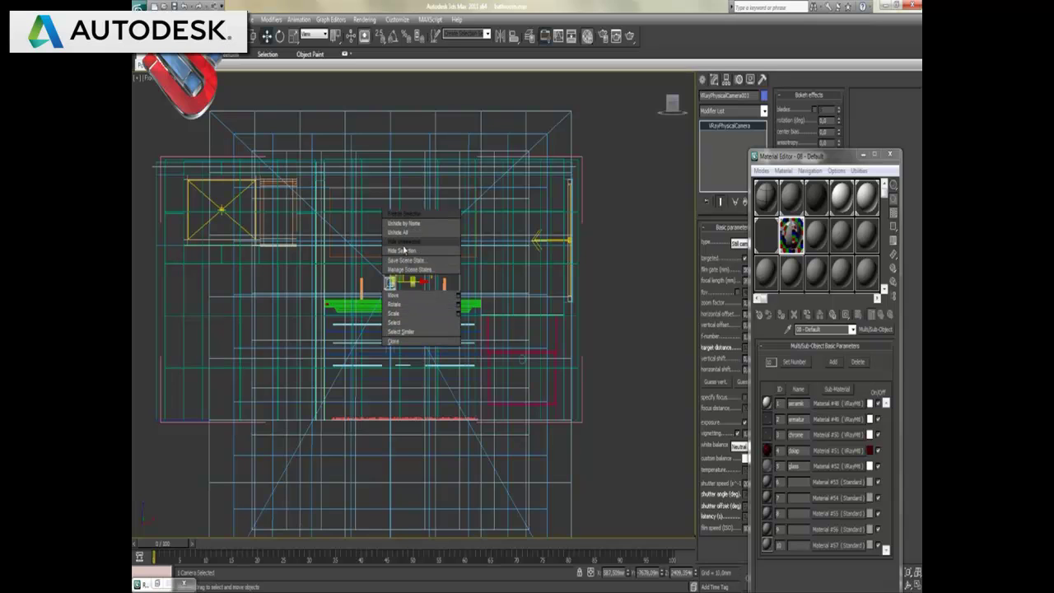
left_click(405, 242)
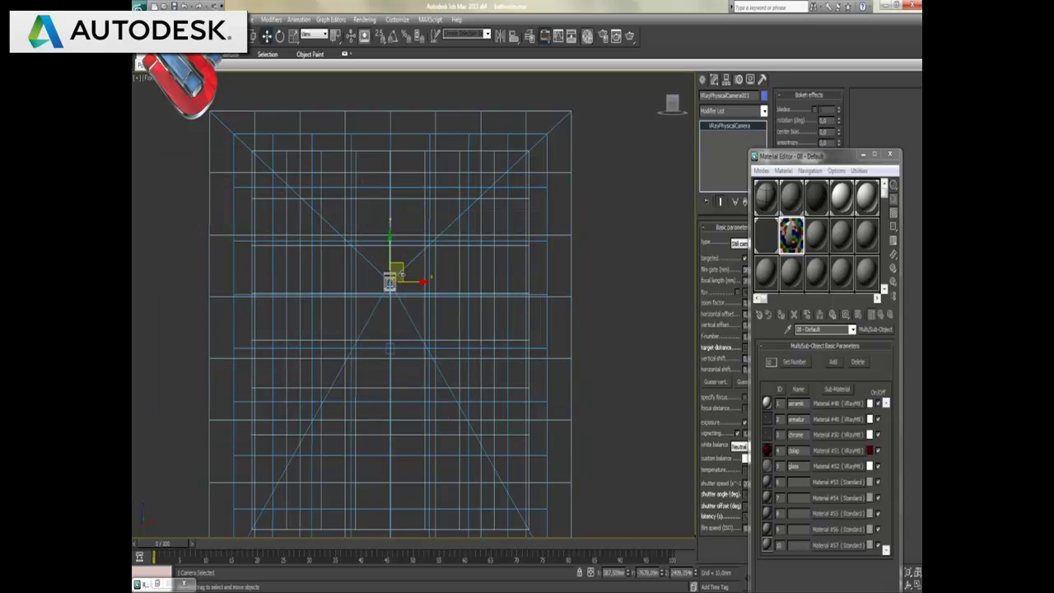
key("ctrl+z")
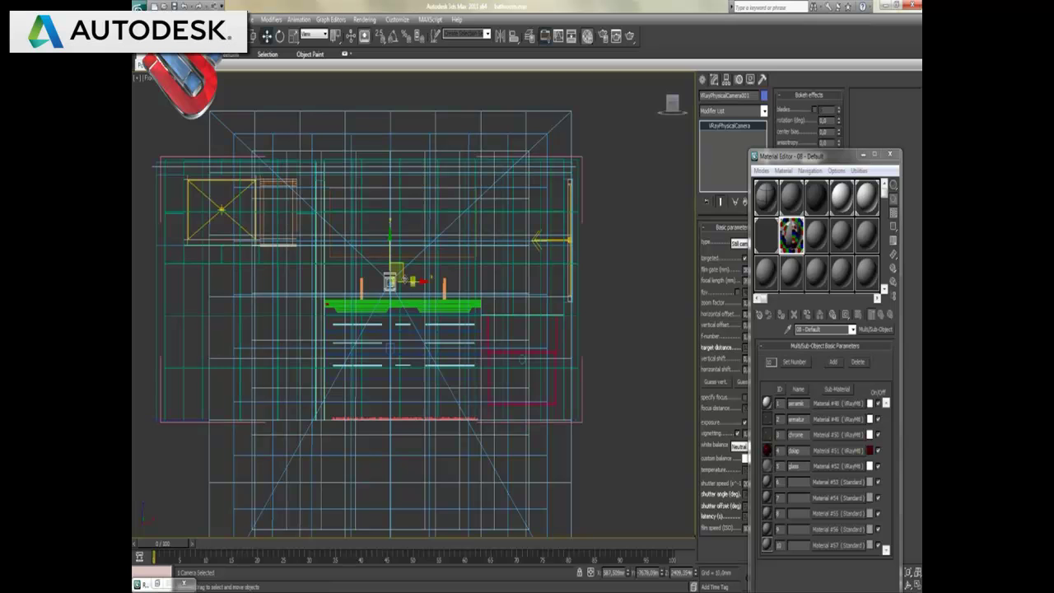
right_click(403, 283)
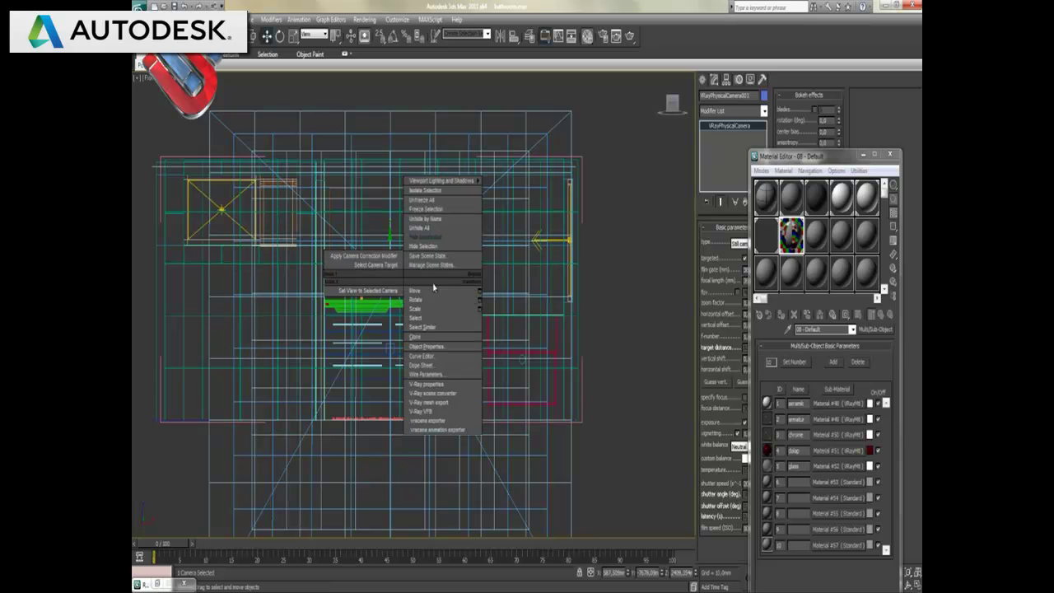
left_click(425, 245)
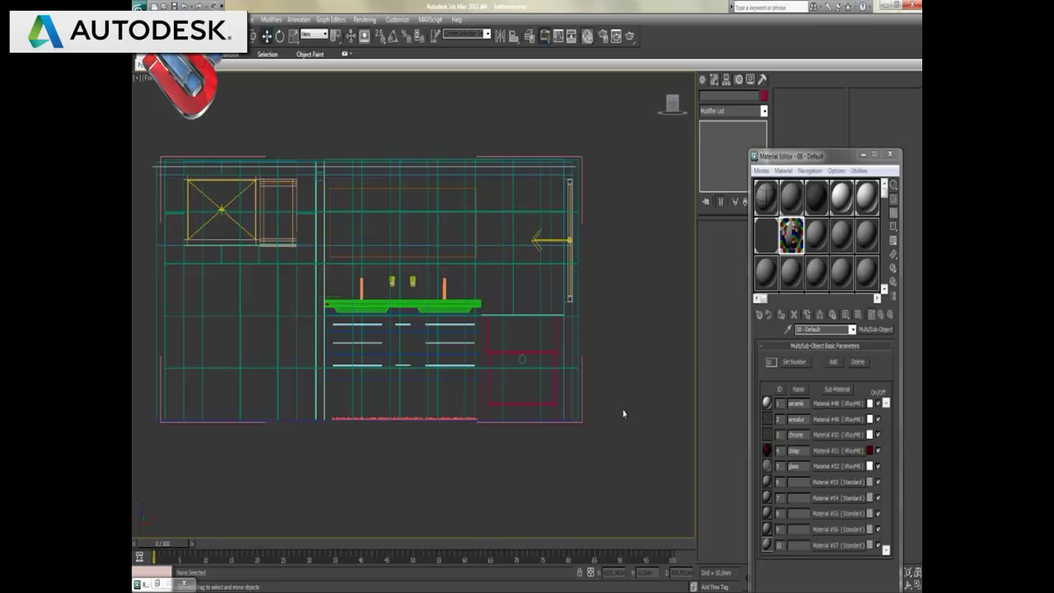
scroll(475, 313, "up", 2)
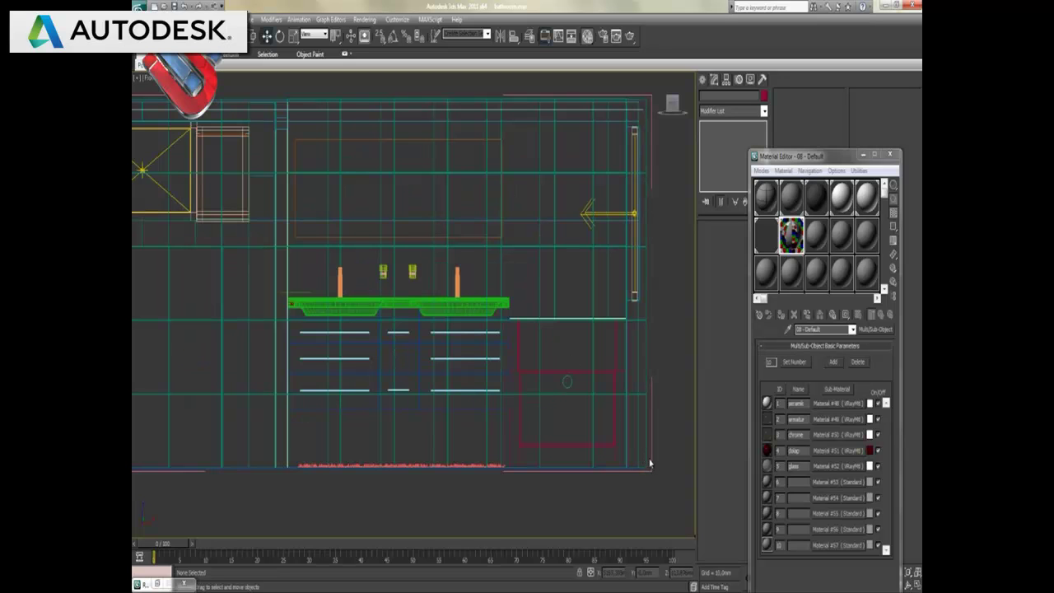
Window-select everything in Front, then deselect the door handle, countertop, faucet, bottle and fixtures
left_click_drag(667, 496, 313, 138)
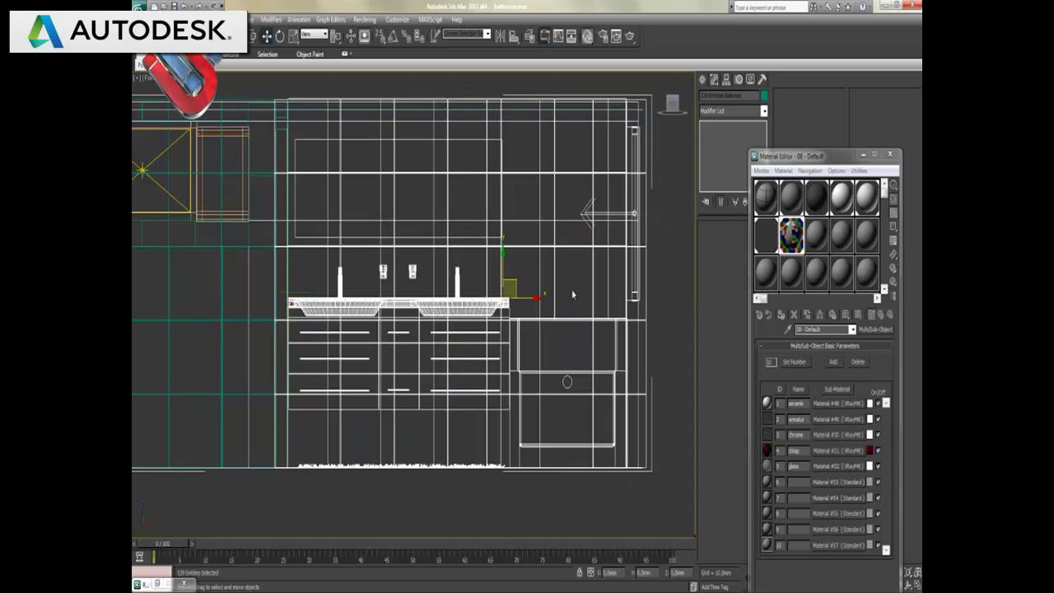
left_click(619, 215, "alt")
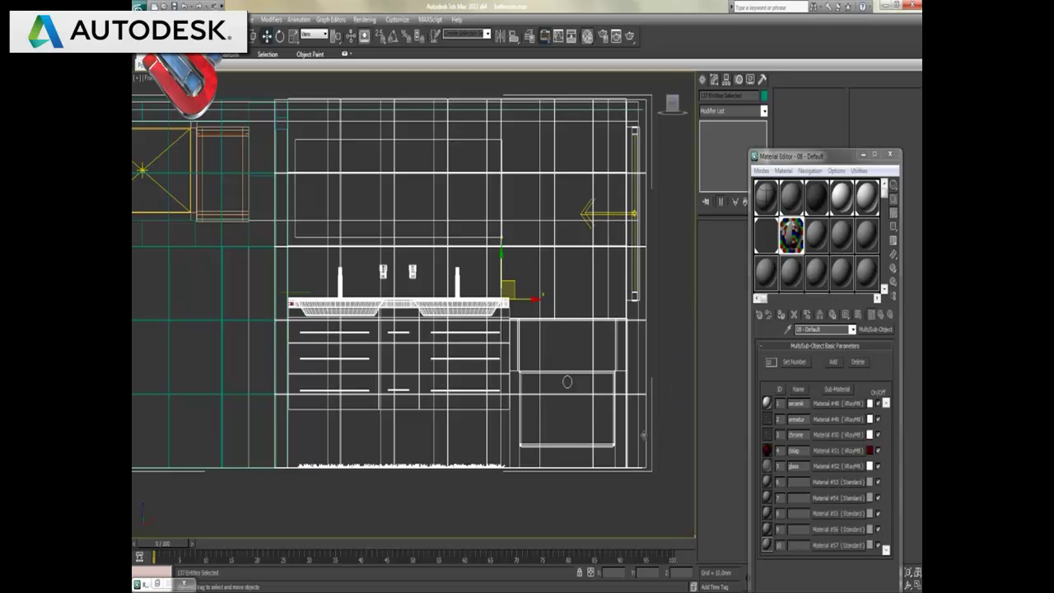
left_click(638, 445, "alt")
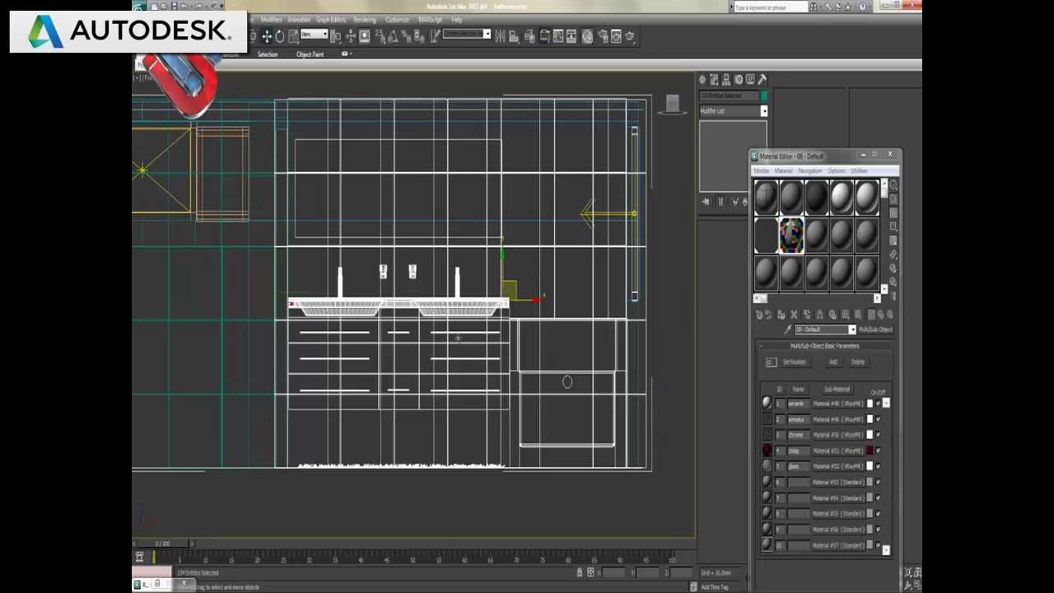
left_click(409, 262, "alt")
left_click(458, 280, "alt")
left_click(471, 306, "alt")
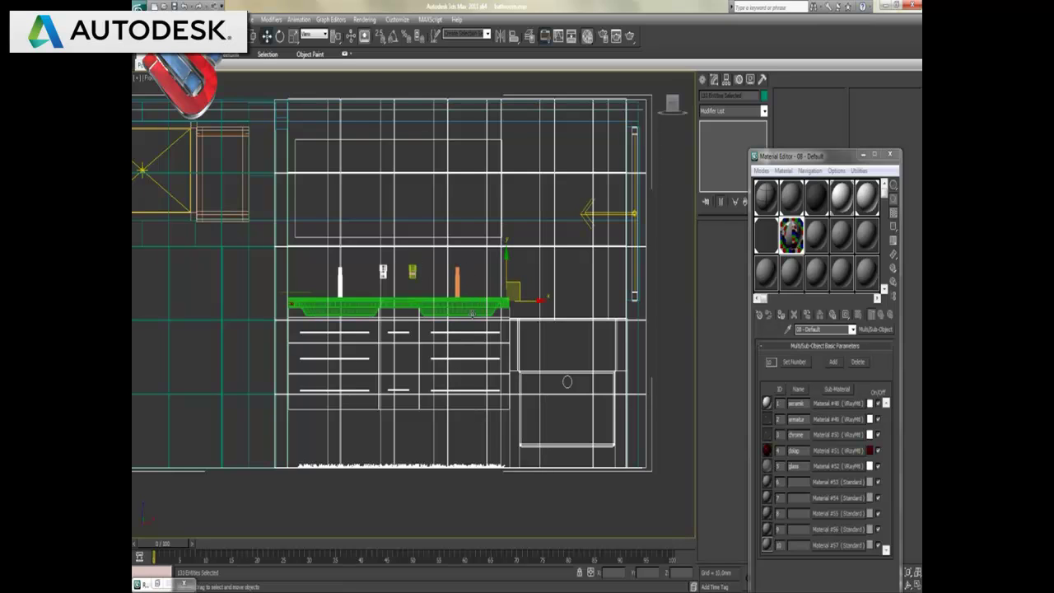
left_click(340, 282, "alt")
left_click(311, 238, "alt")
left_click(382, 269, "alt")
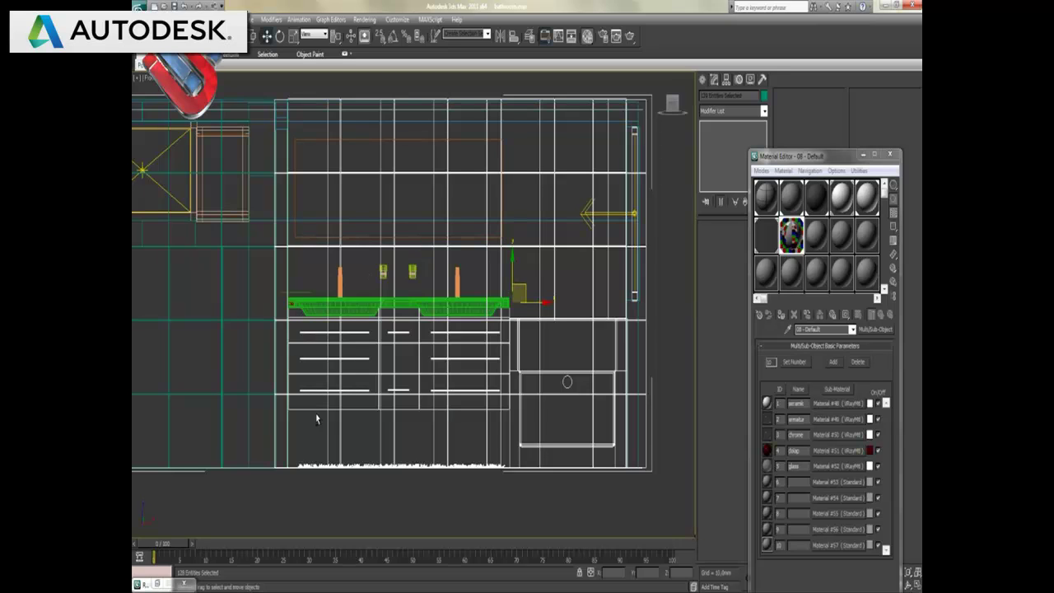
Deselect the drawer fronts, all shelf lines and the right cabinet box
left_click(305, 392, "alt")
left_click(311, 343, "alt")
left_click(310, 331, "alt")
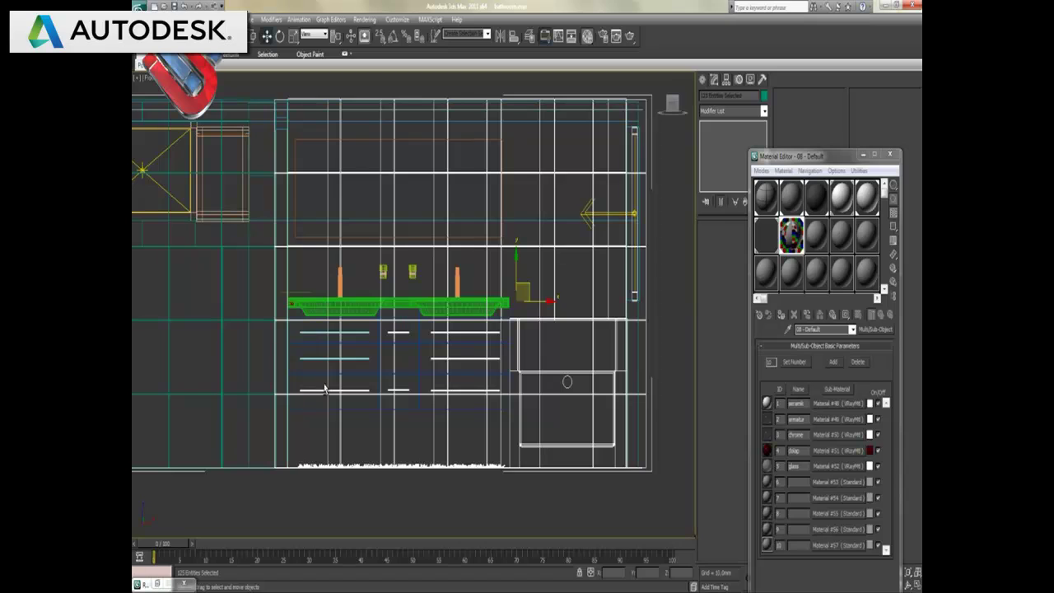
left_click(317, 390, "alt")
left_click(400, 390, "alt")
left_click(406, 332, "alt")
left_click(459, 333, "alt")
left_click(466, 359, "alt")
left_click(466, 390, "alt")
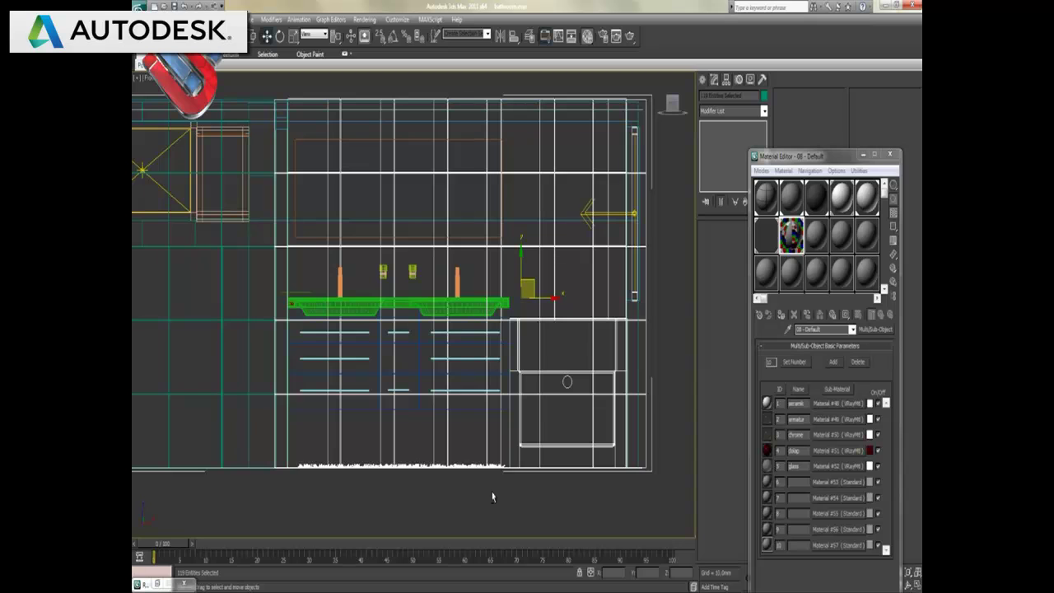
left_click(575, 446, "alt")
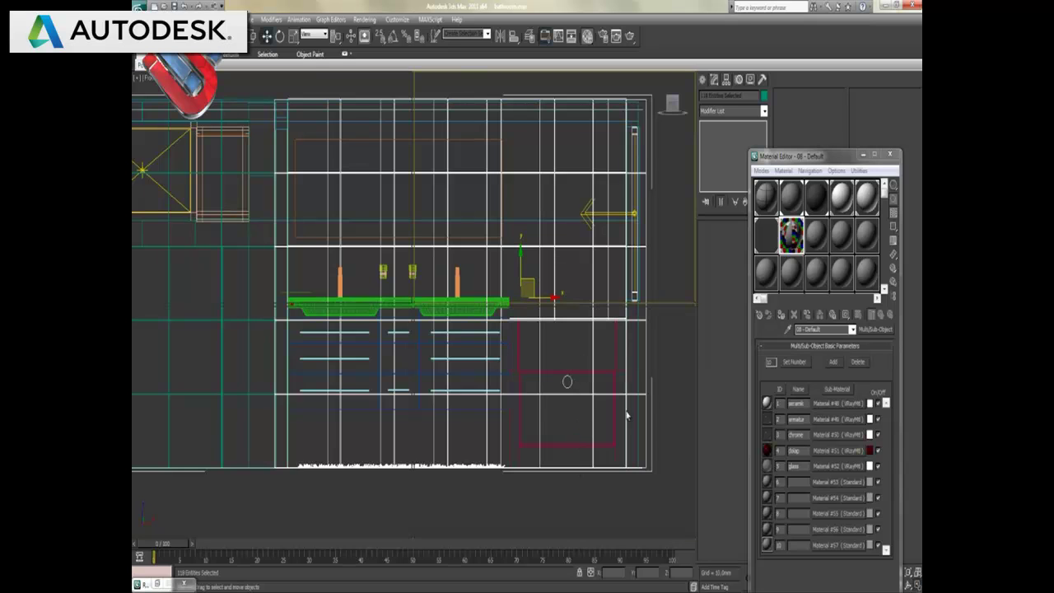
Maximize the Perspective view and deselect the tiled ledge and part of the wall
key("alt+w")
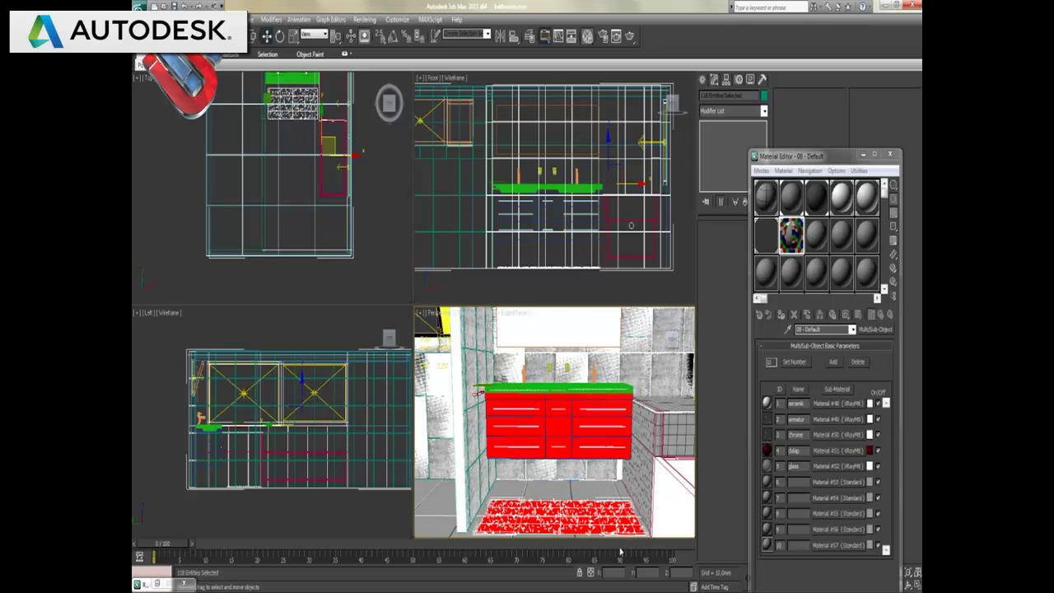
key("alt+w")
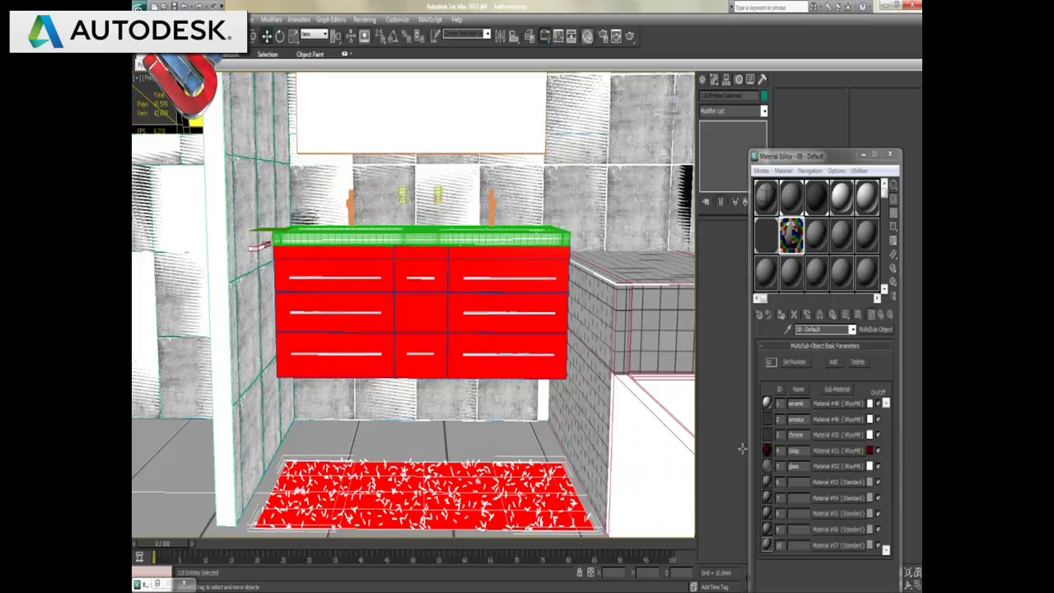
left_click(623, 283, "alt")
left_click(467, 494, "alt")
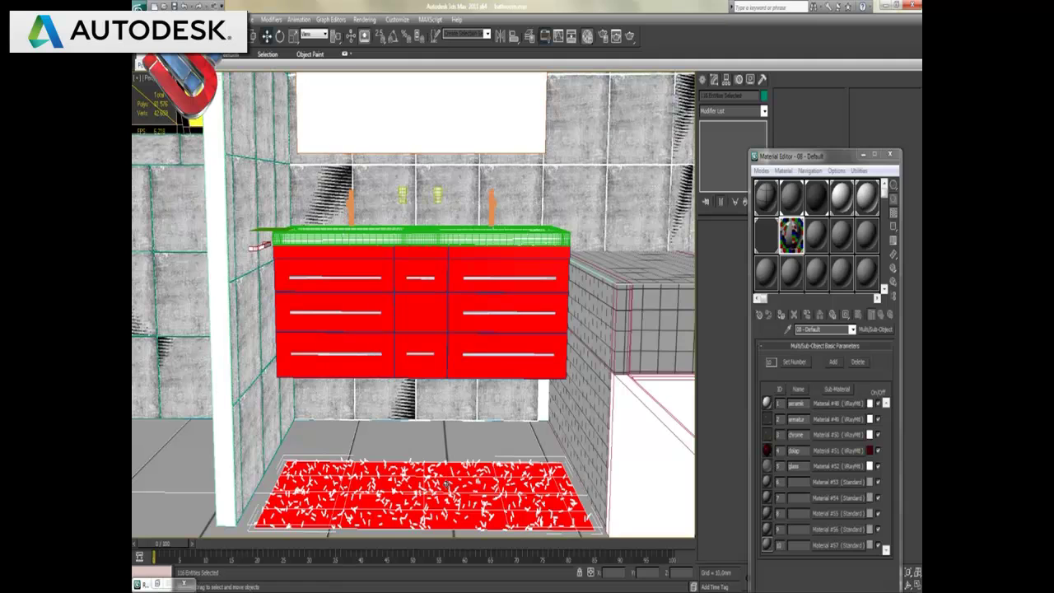
In the four-view layout, zoom the Top view and deselect the speckled rug and nearby objects
left_click(915, 581)
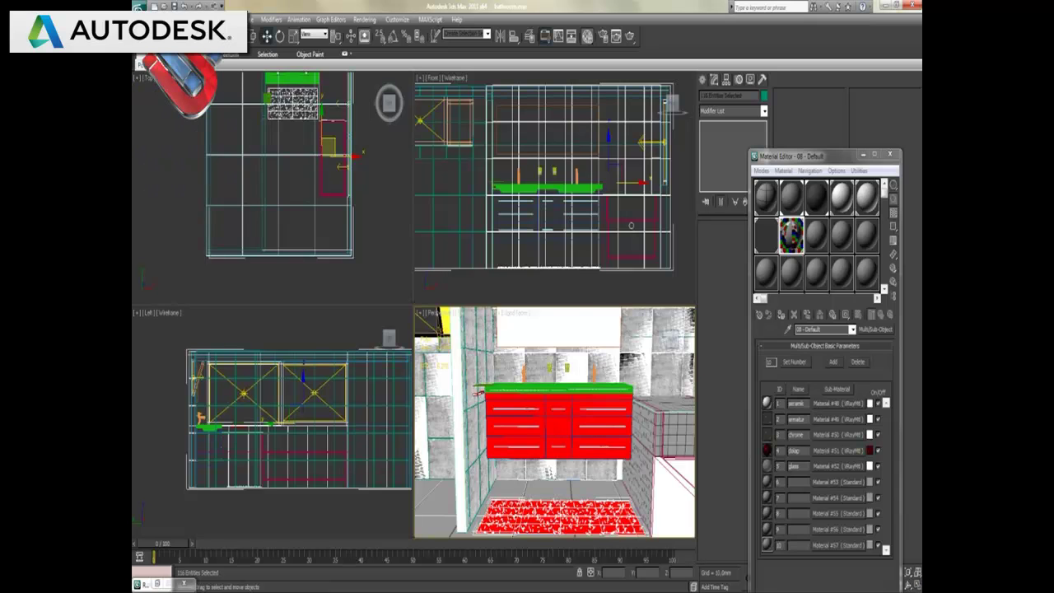
scroll(316, 163, "up", 4)
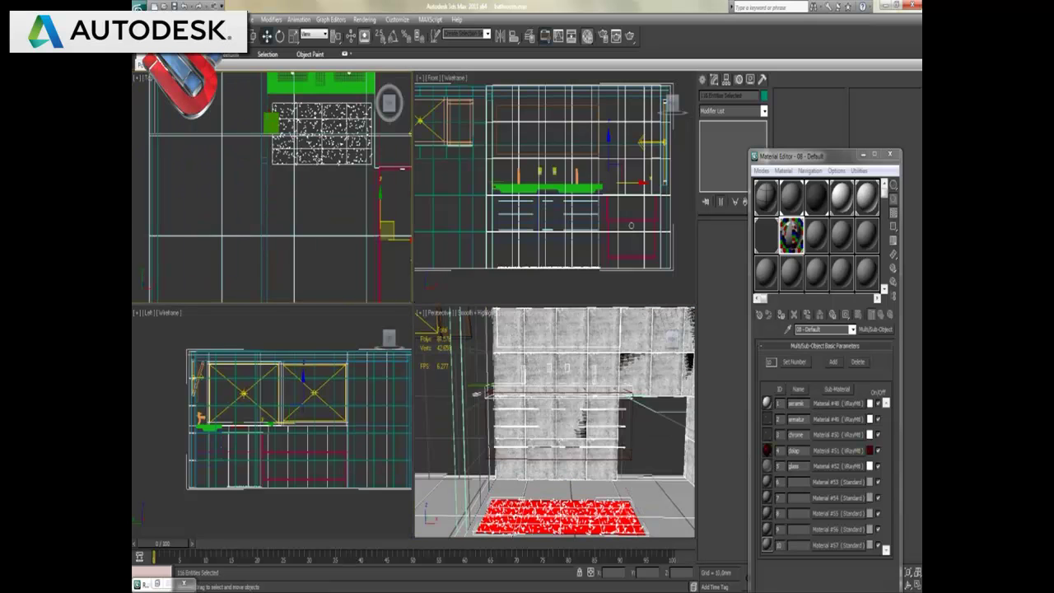
scroll(316, 163, "up", 2)
scroll(311, 222, "up", 2)
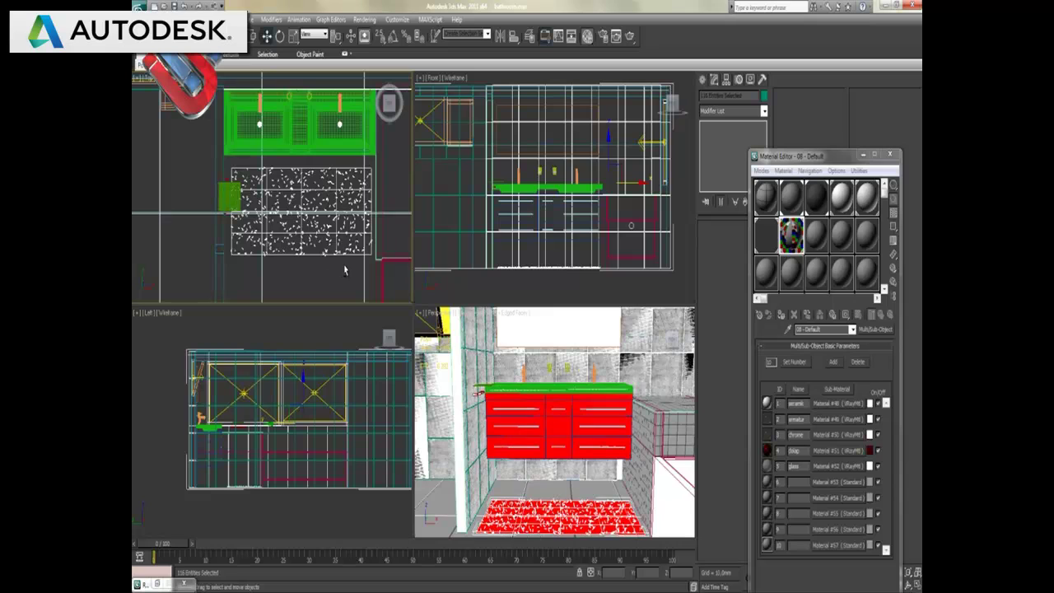
left_click(325, 235, "alt")
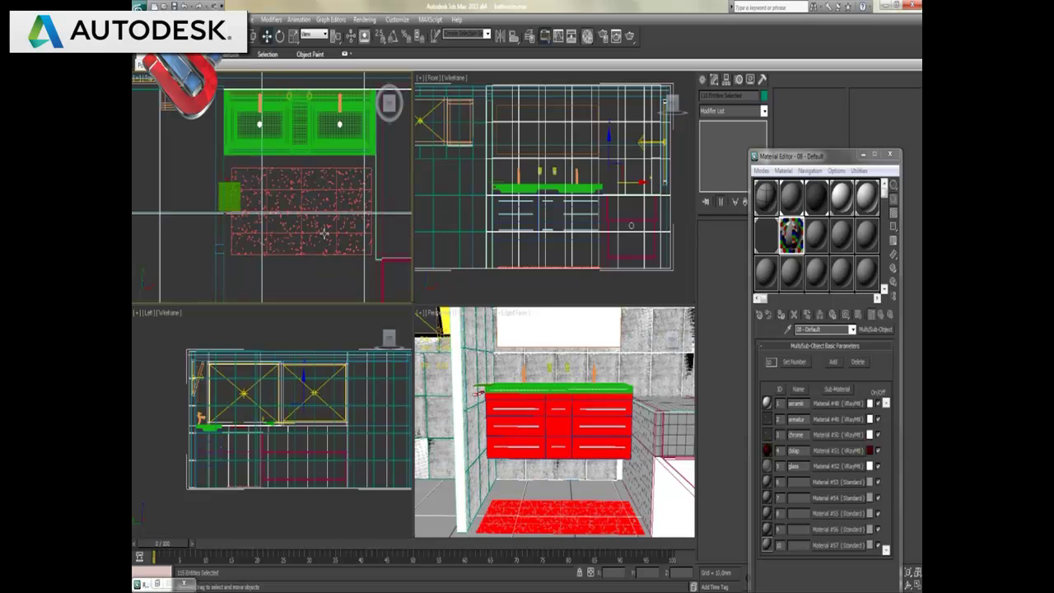
left_click(339, 125, "alt")
left_click(257, 123, "alt")
left_click_drag(171, 223, 142, 199, "alt")
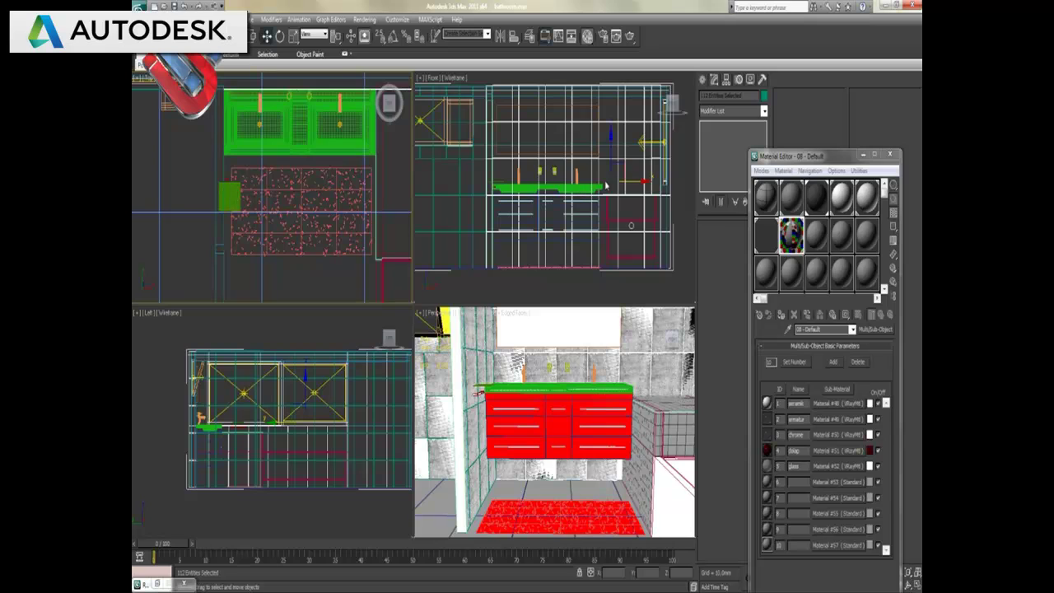
Maximize the Front view and deselect the small round fitting and the thin vertical box
right_click(534, 273)
key("alt+w")
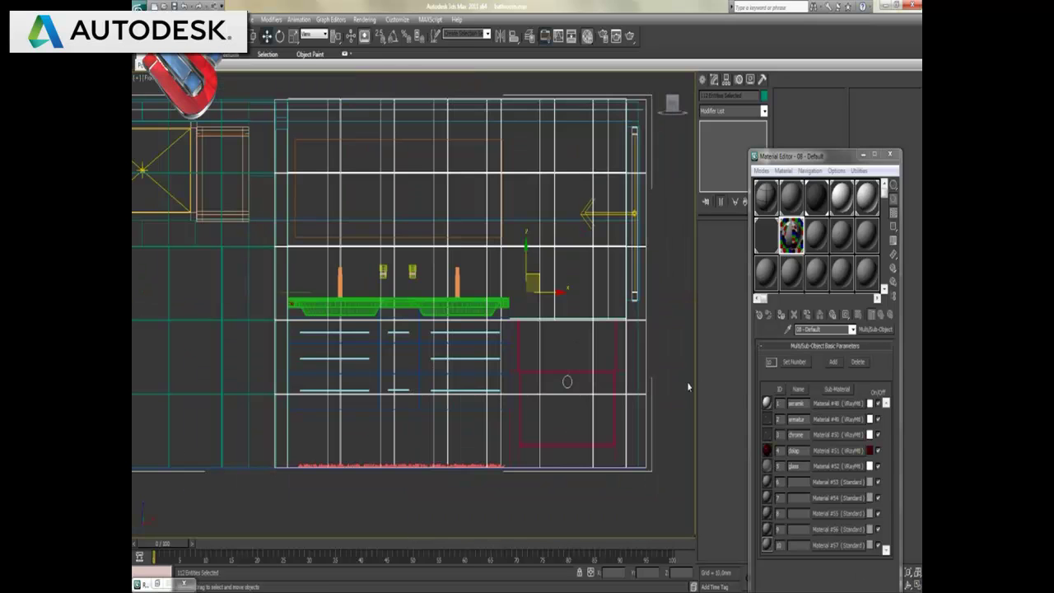
left_click(568, 389, "alt")
left_click(634, 294, "alt")
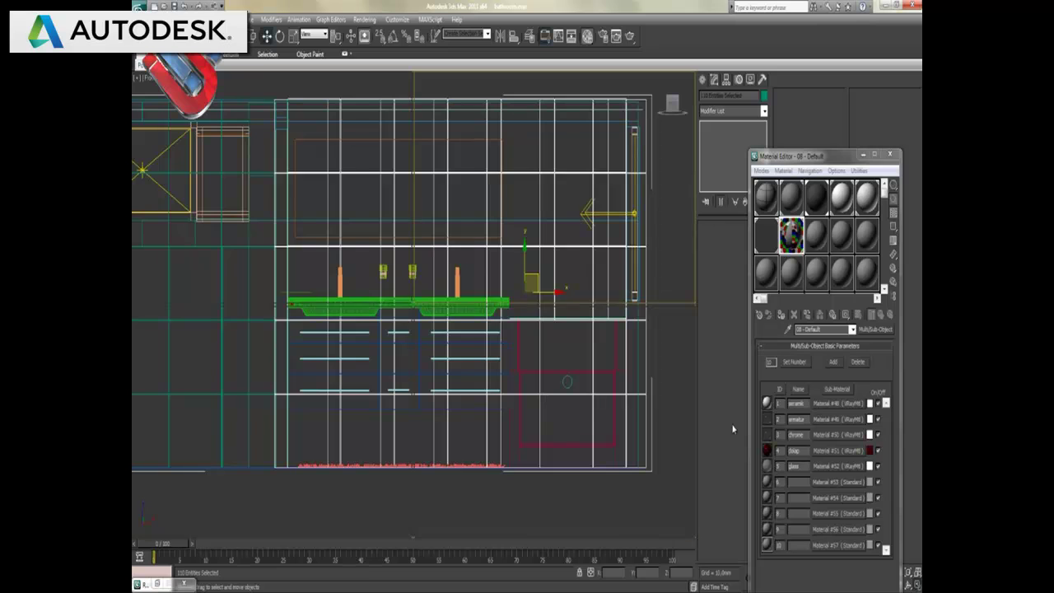
Back in four views, zoom into the Top view and deselect another object and several floor tiles
key("alt+w")
scroll(386, 152, "up", 2)
scroll(329, 169, "up", 2)
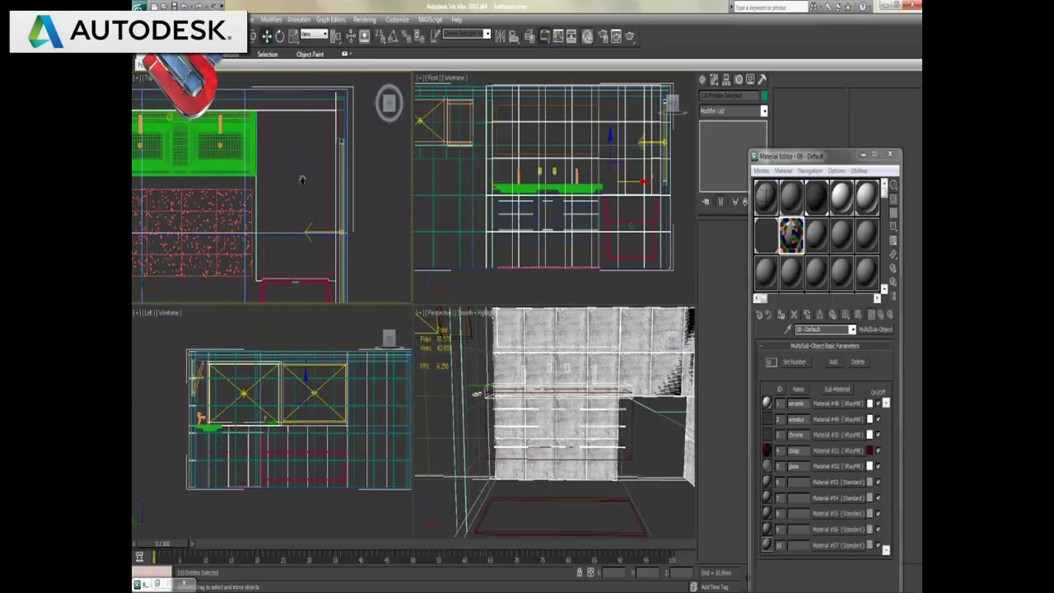
scroll(352, 165, "up", 2)
scroll(314, 173, "up", 3)
scroll(292, 164, "up", 1)
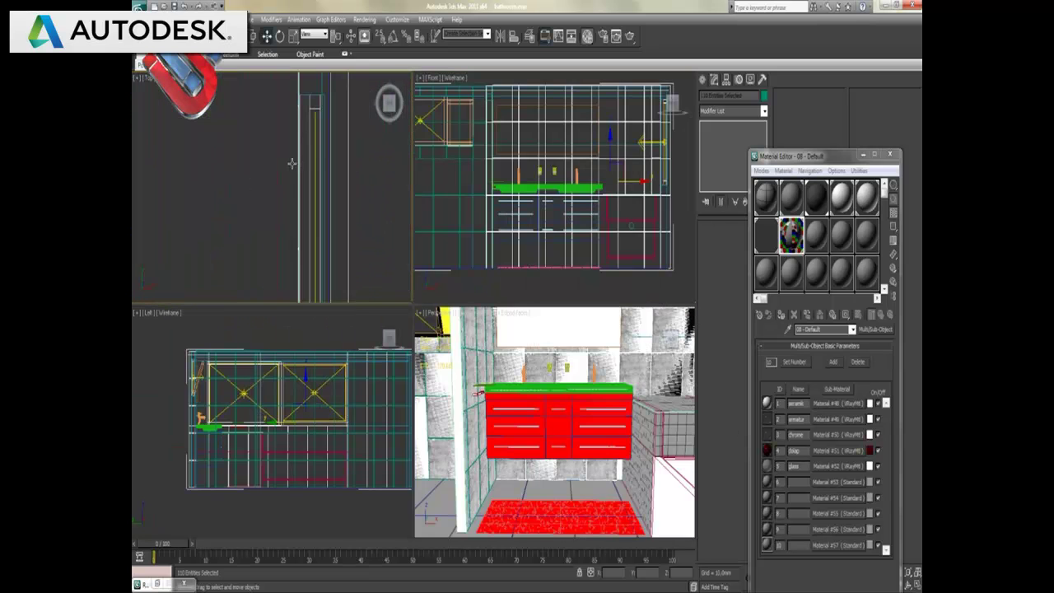
left_click(311, 103, "alt")
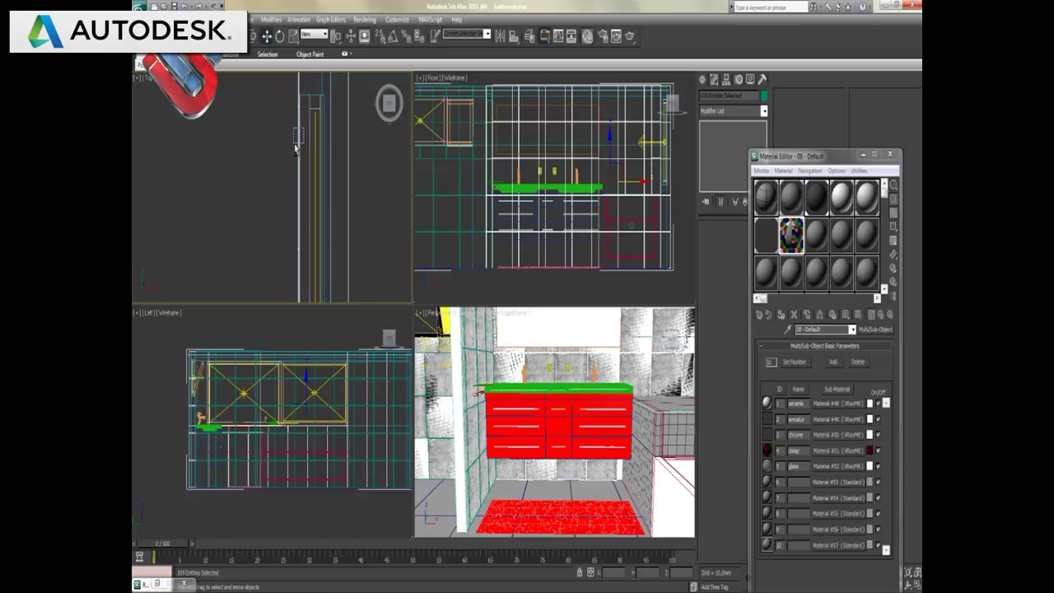
left_click(298, 150, "alt")
scroll(310, 221, "down", 1)
scroll(311, 220, "down", 3)
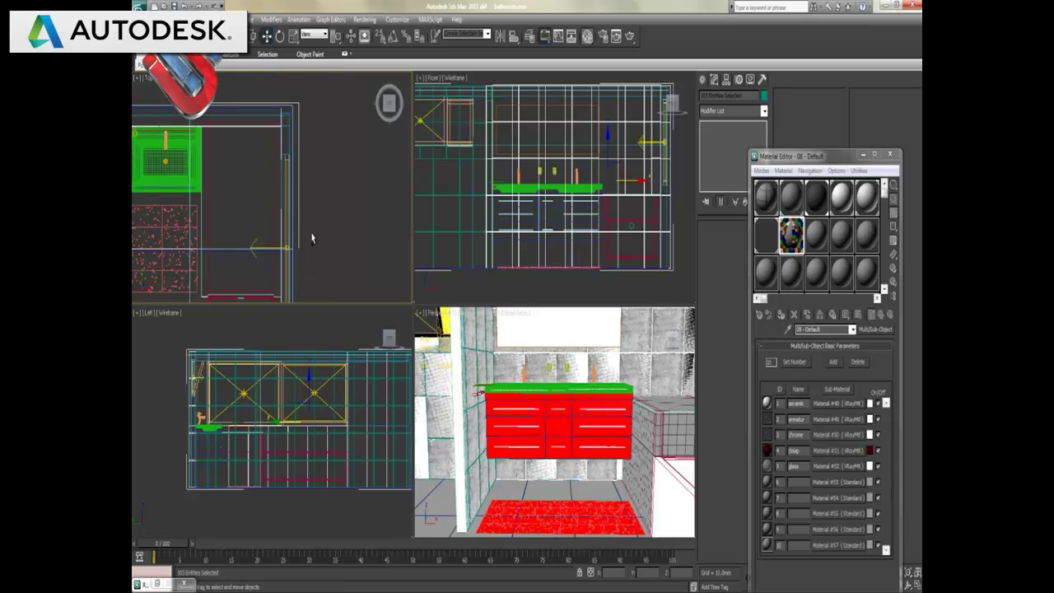
scroll(305, 255, "up", 2)
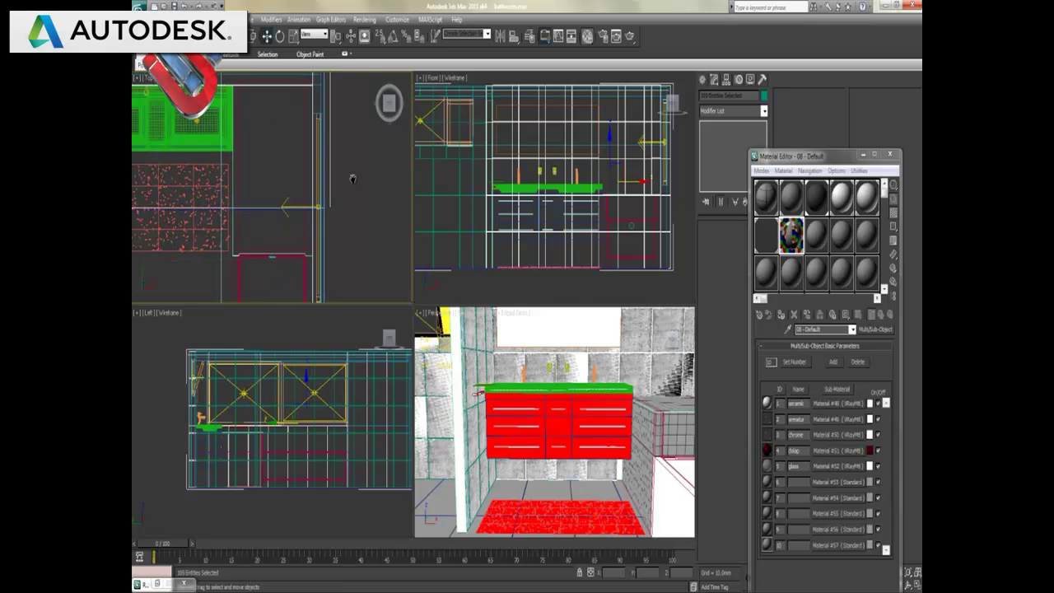
scroll(304, 255, "up", 2)
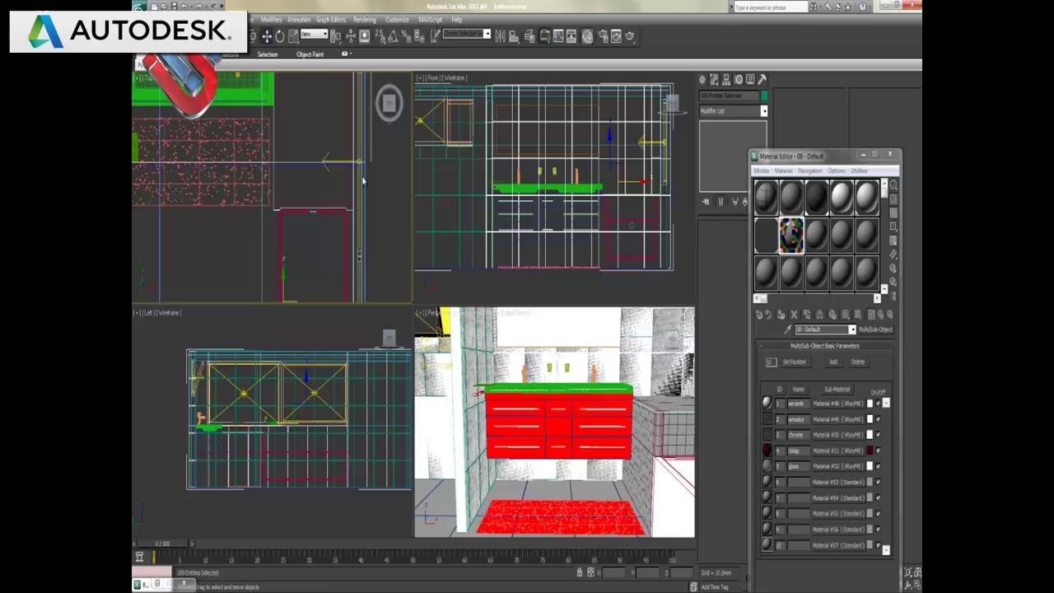
Pick an unused material slot and name it ser-1
left_click(823, 240)
left_click(818, 329)
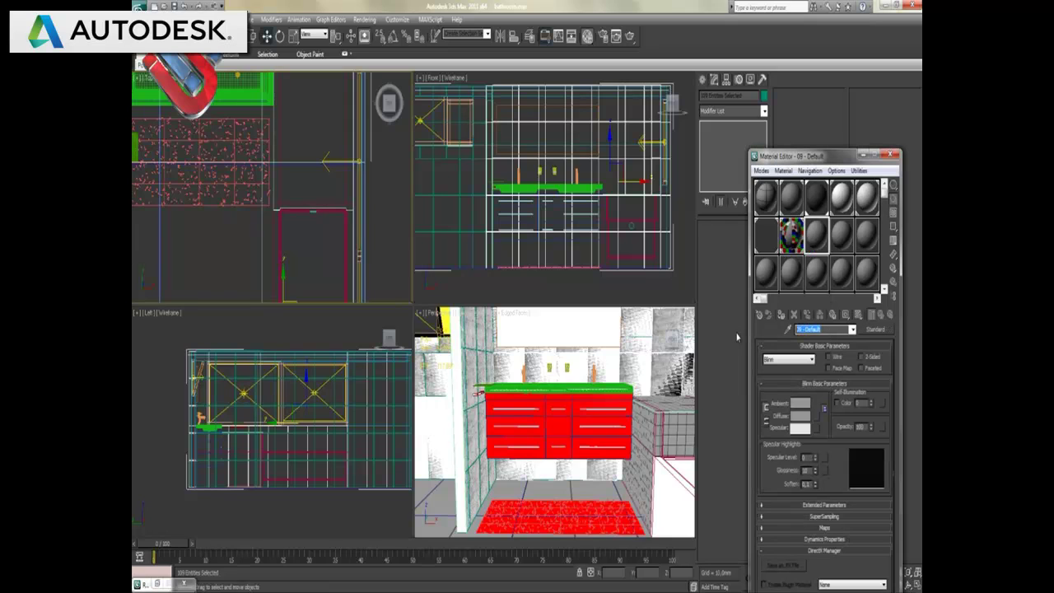
type("ser-1")
Change the ser-1 material type from Standard to VRayMtl
left_click(875, 328)
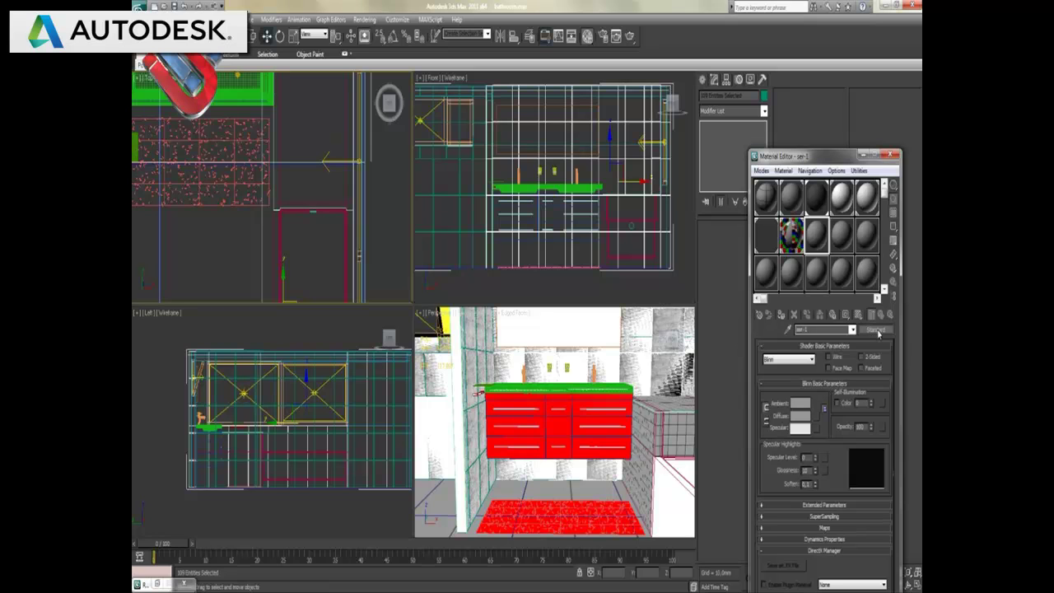
left_click(465, 375)
left_click(467, 358)
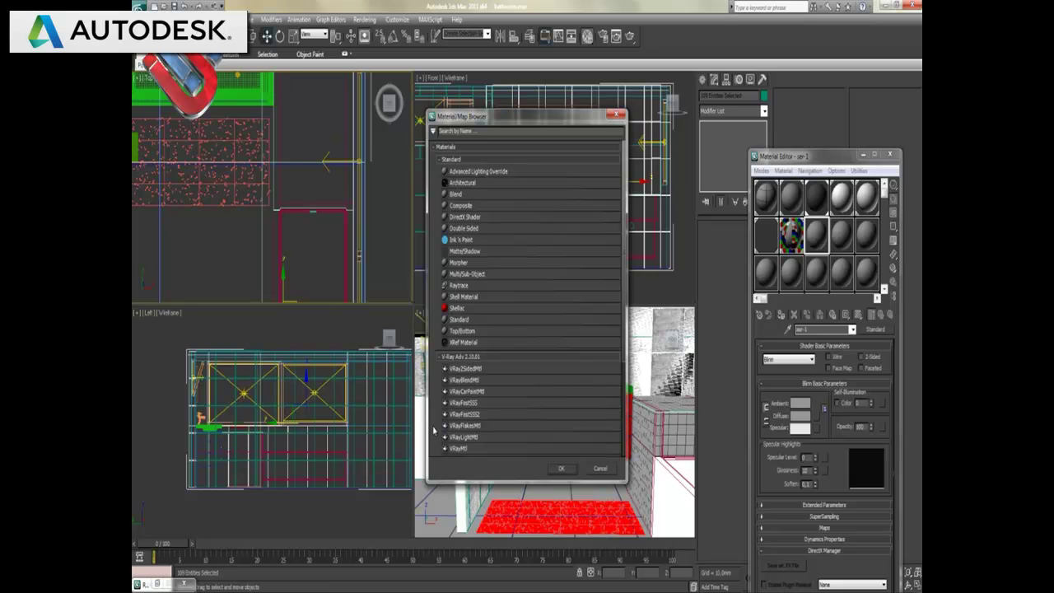
double_click(462, 448)
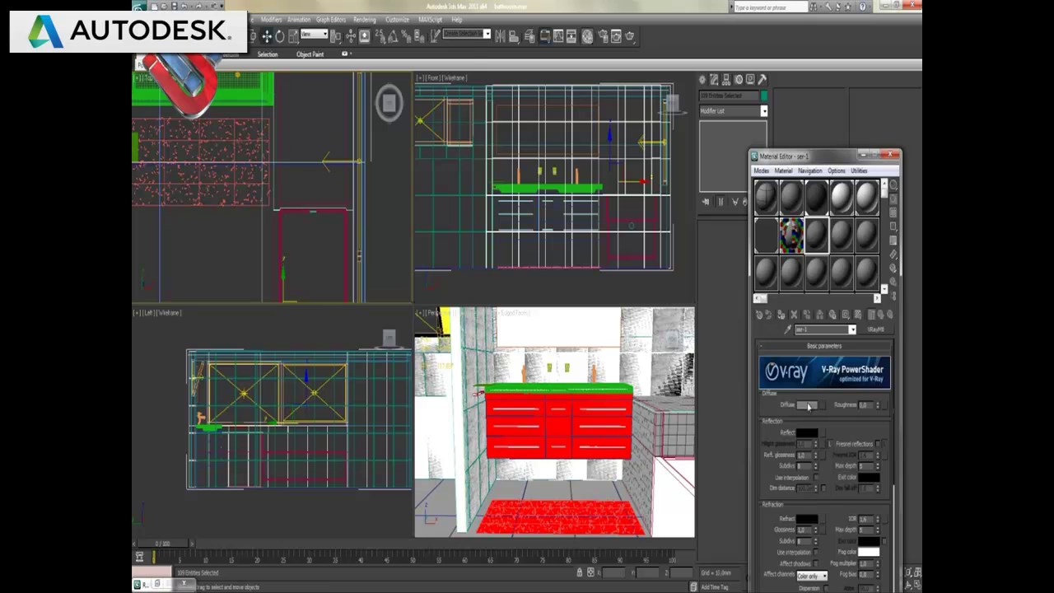
Give ser-1 a pure white diffuse, dark grey reflection, and unlocked highlight glossiness of 0.65
left_click(807, 404)
left_click_drag(374, 119, 473, 194)
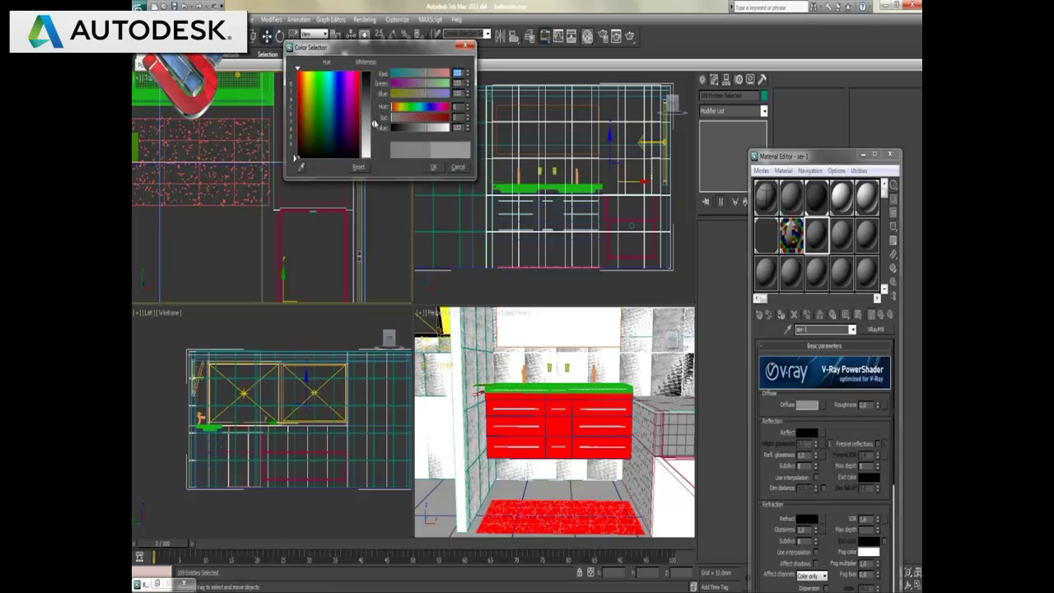
left_click(434, 167)
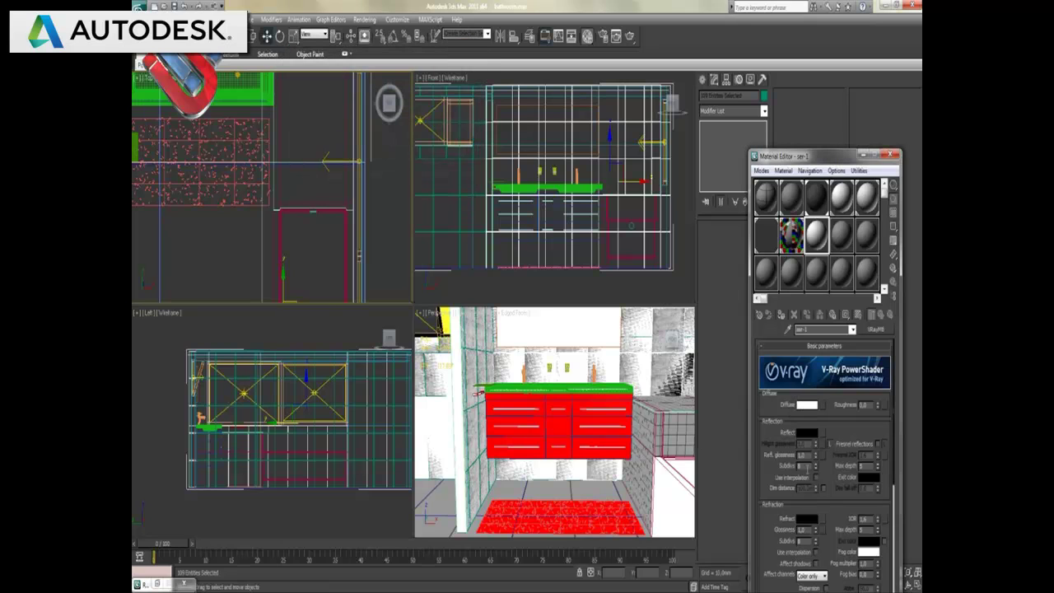
left_click(807, 434)
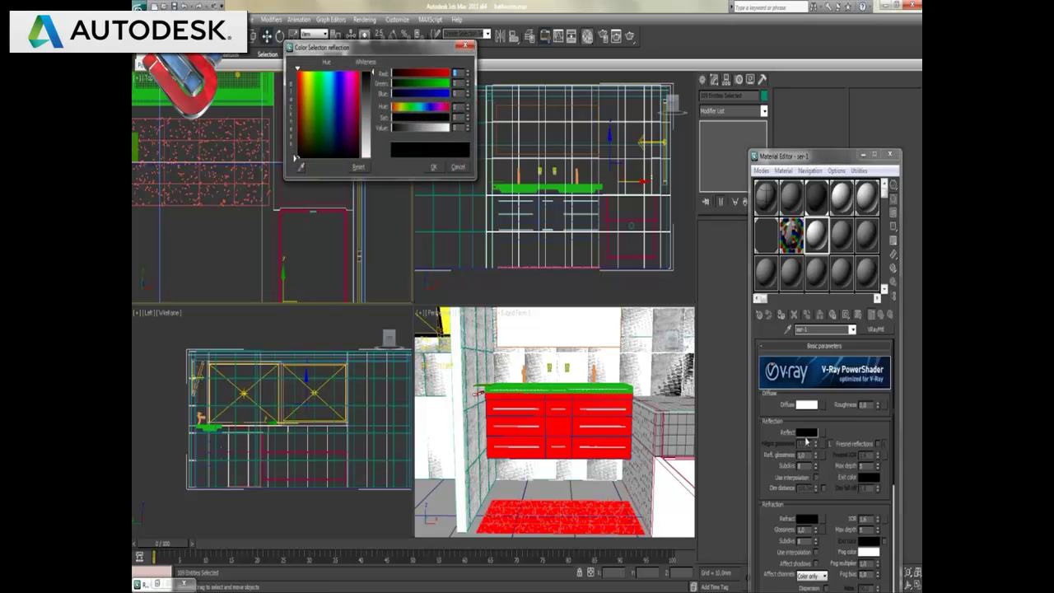
left_click_drag(366, 153, 371, 80)
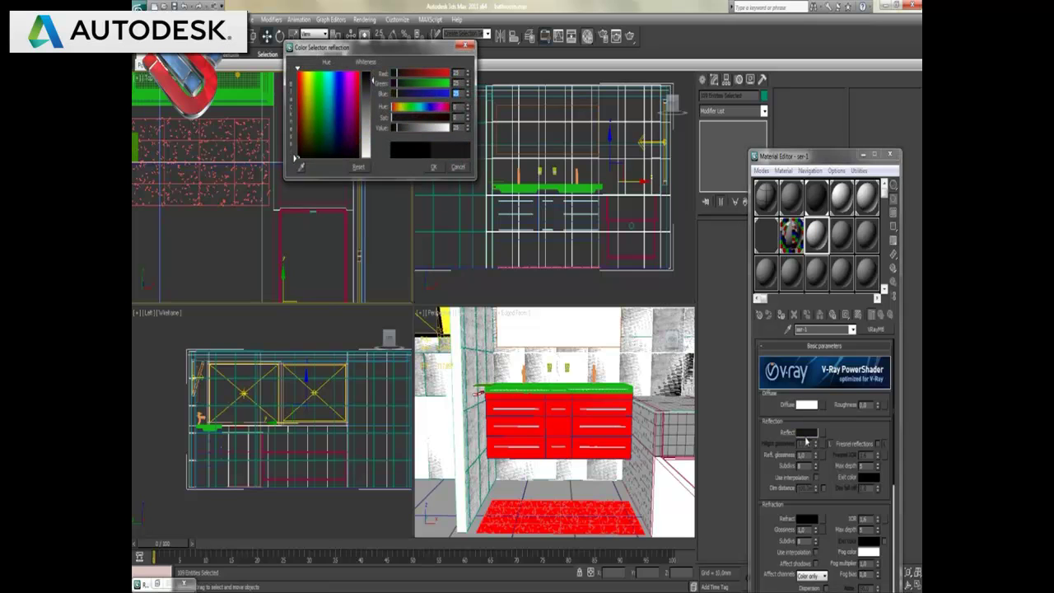
left_click(434, 168)
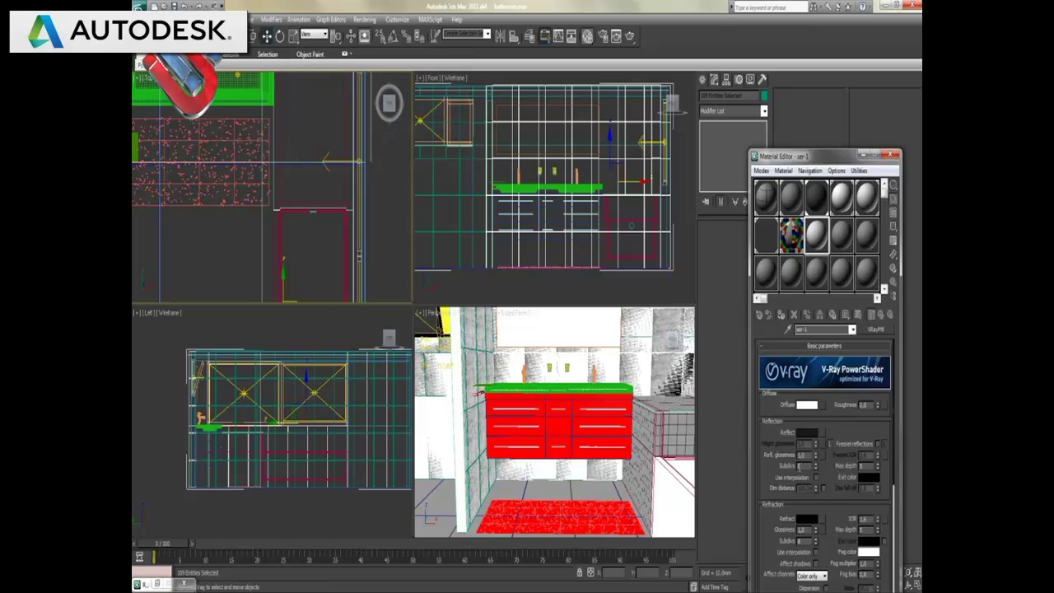
left_click(829, 445)
key("Return")
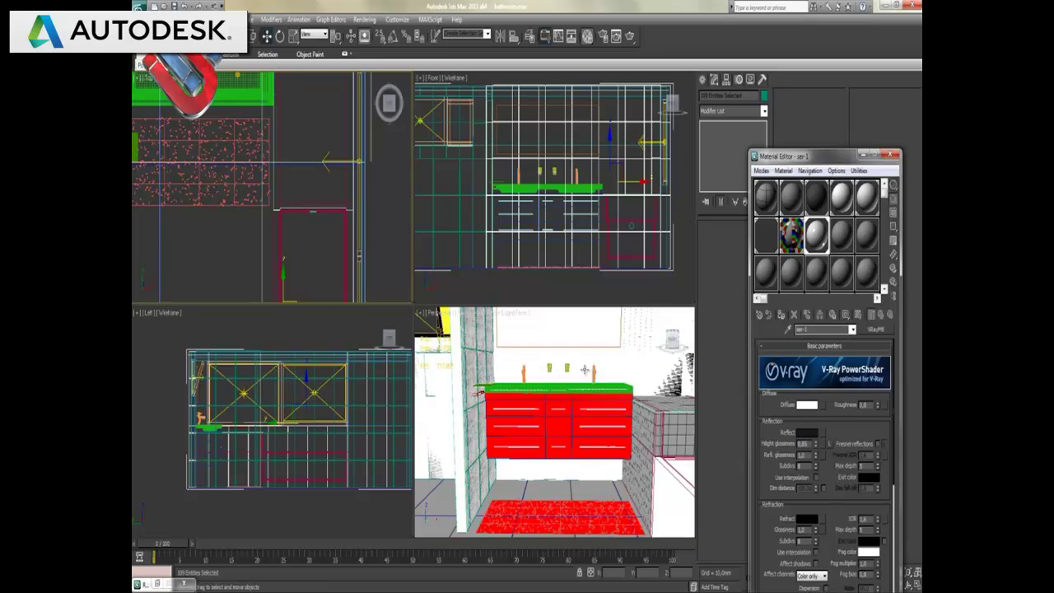
Maximize the Perspective view, start a test render, then cancel it and close the frame window
left_click(917, 584)
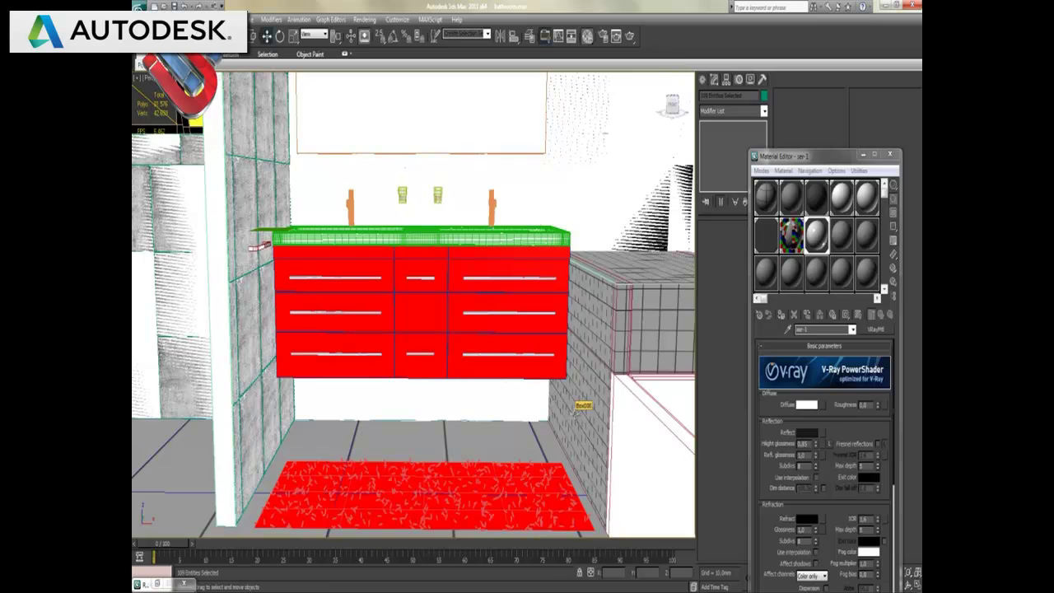
key("shift+q")
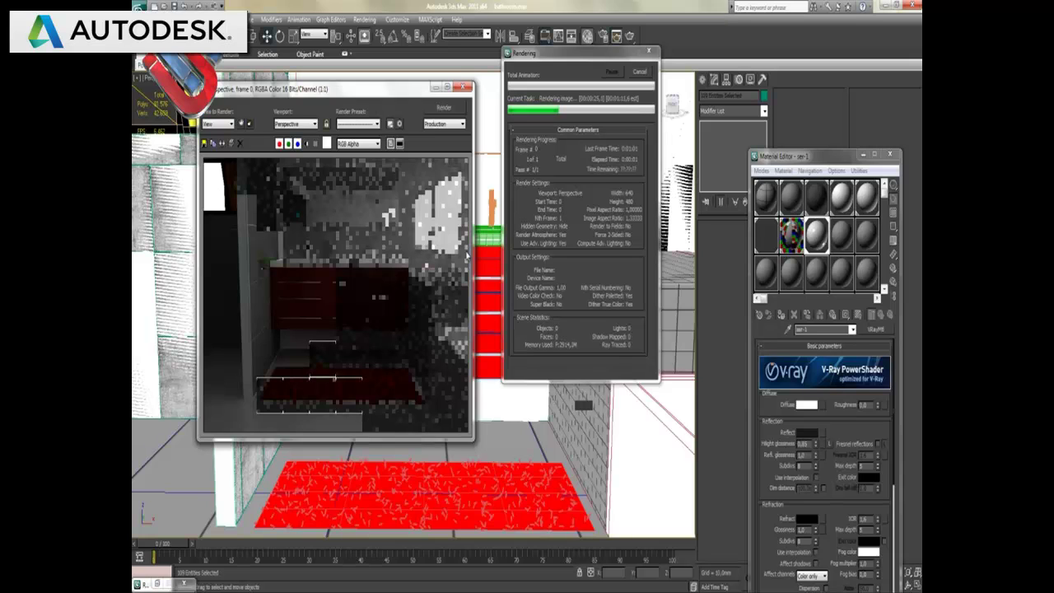
left_click(640, 72)
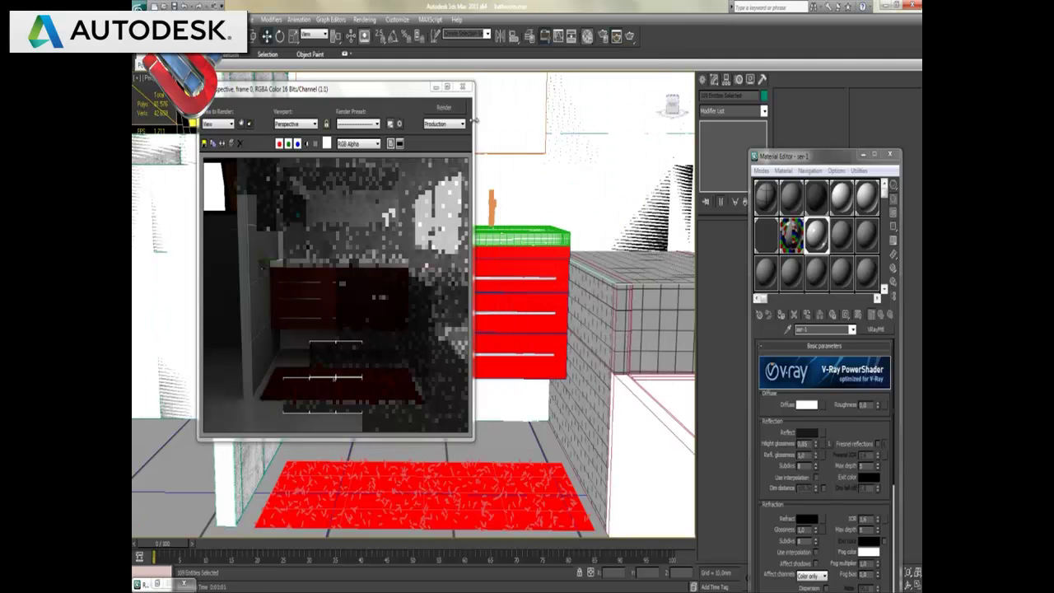
left_click(462, 87)
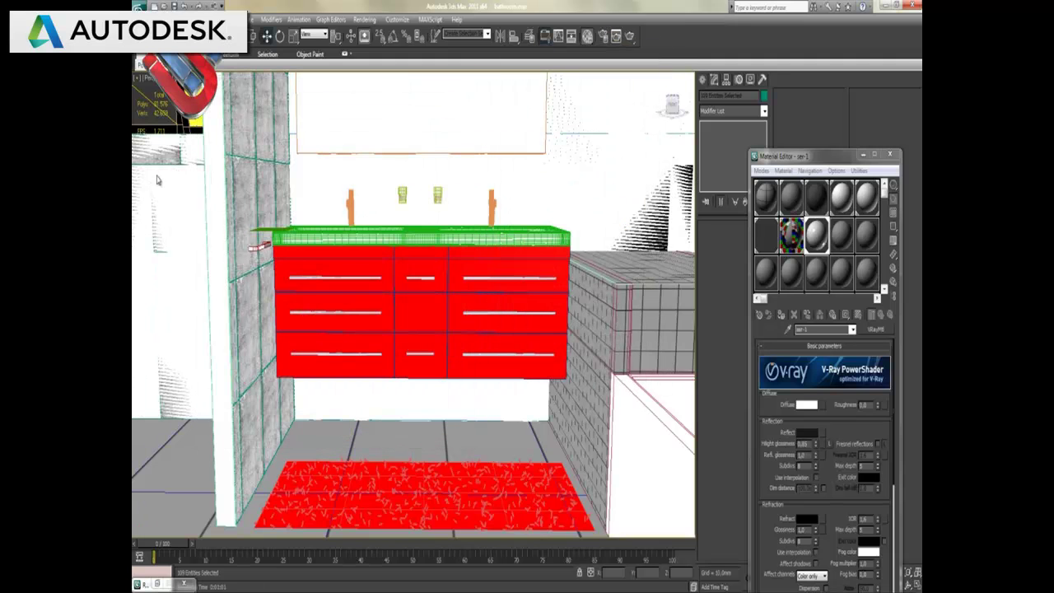
Open Render Setup from the Rendering menu, go to the V-Ray tab, and expand then collapse Frame buffer
left_click(365, 19)
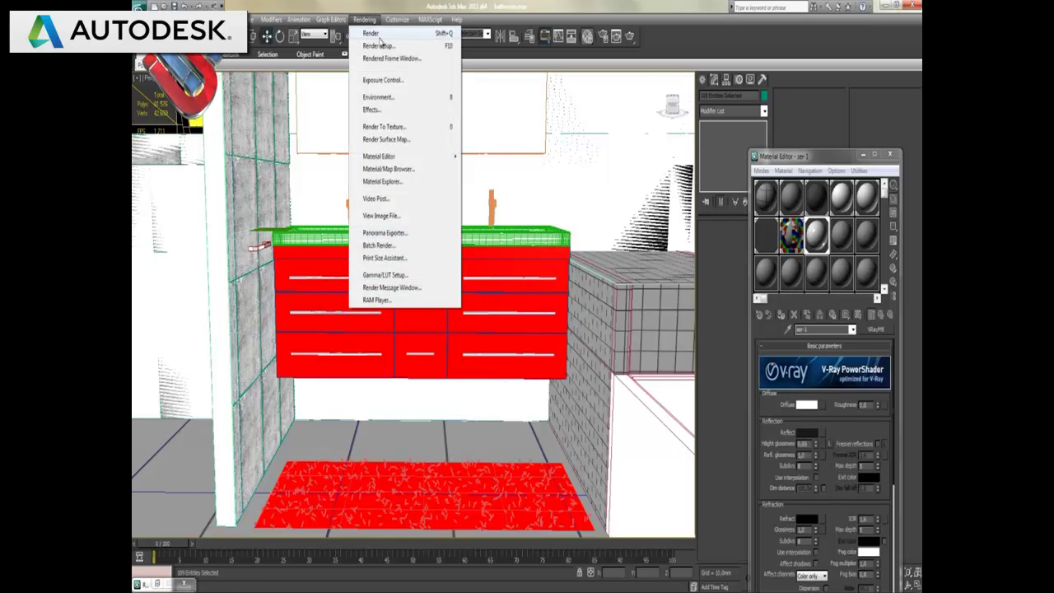
left_click(379, 45)
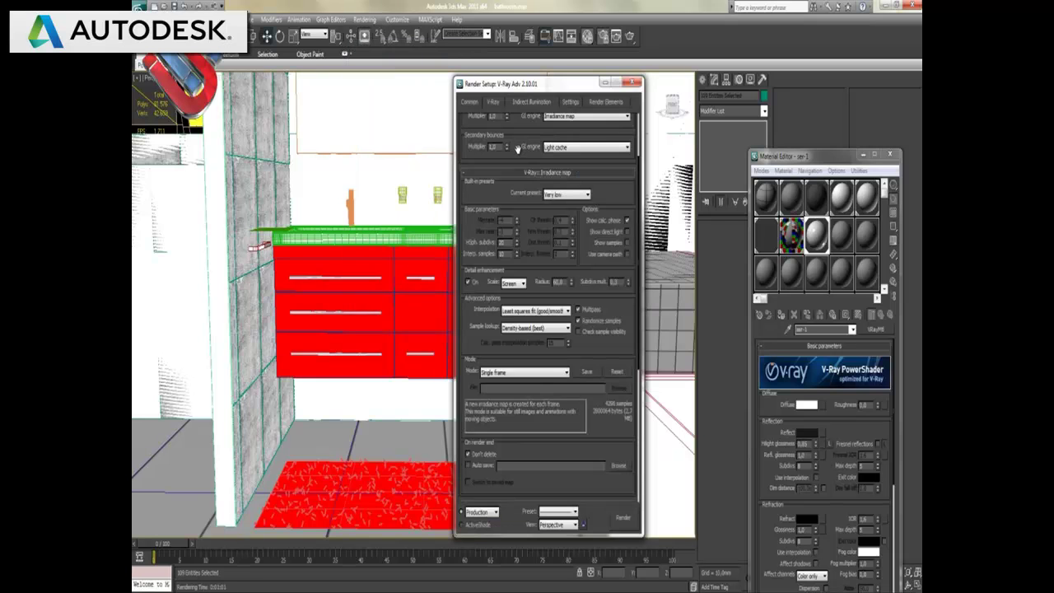
left_click_drag(517, 148, 491, 235)
left_click(493, 103)
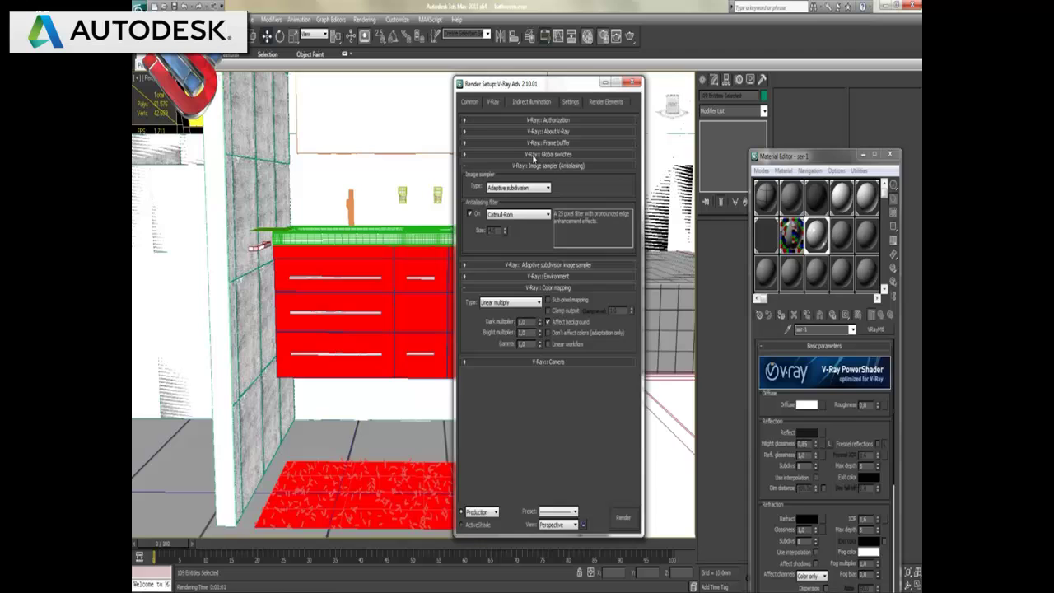
left_click(485, 145)
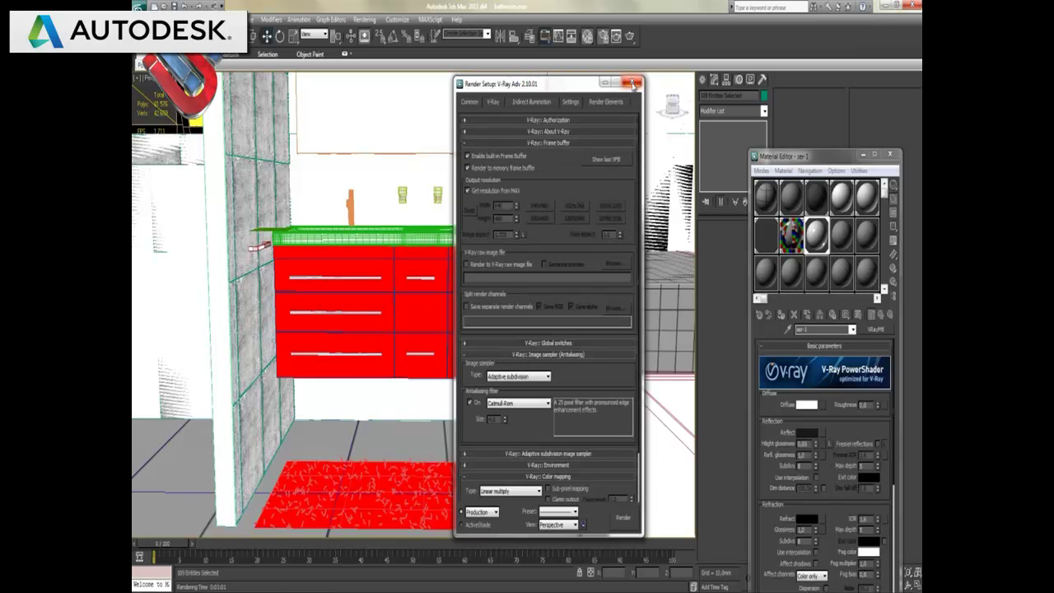
left_click(592, 141)
Close Render Setup, re-render the bathroom view in V-Ray, then cancel it and close the frame buffer
left_click(633, 82)
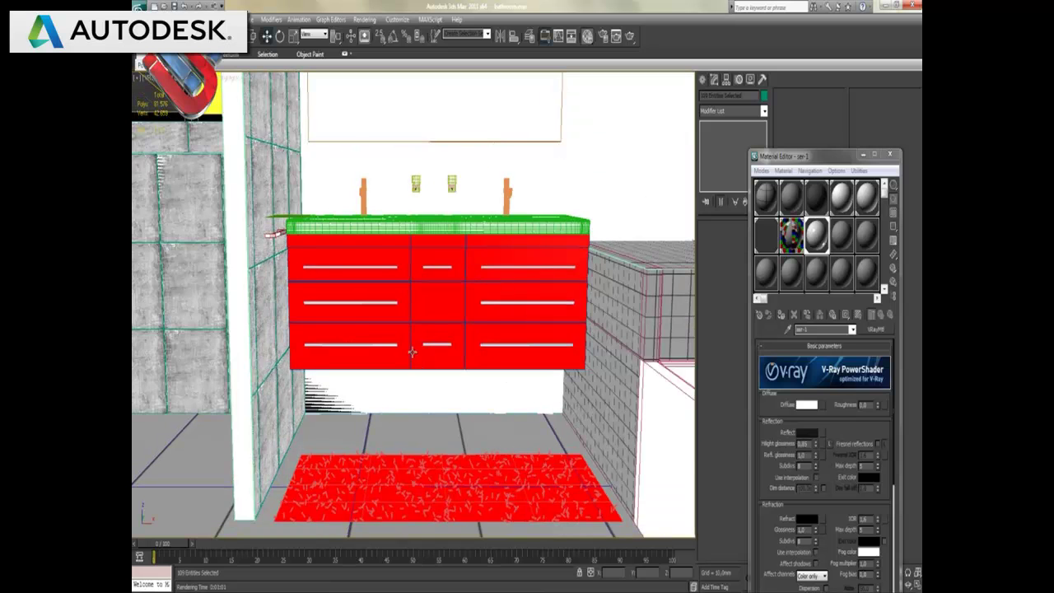
key("shift+q")
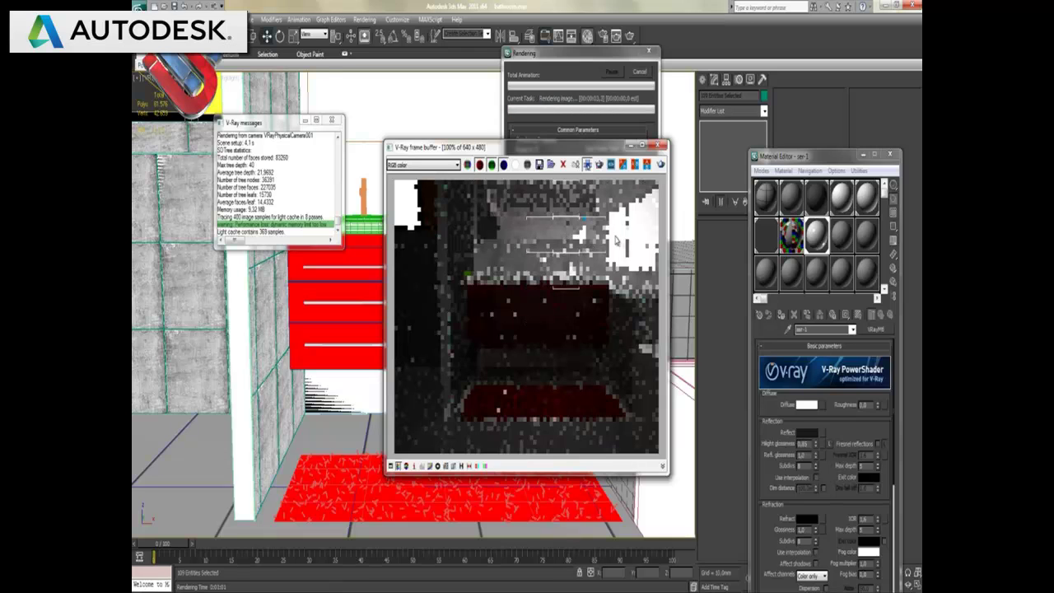
left_click_drag(461, 117, 426, 103)
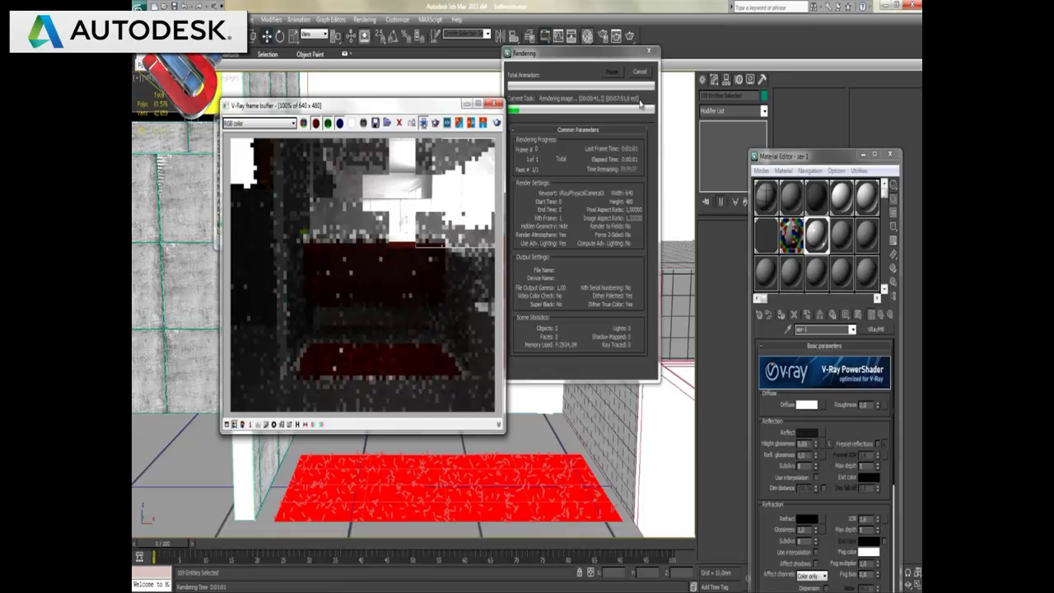
left_click(640, 72)
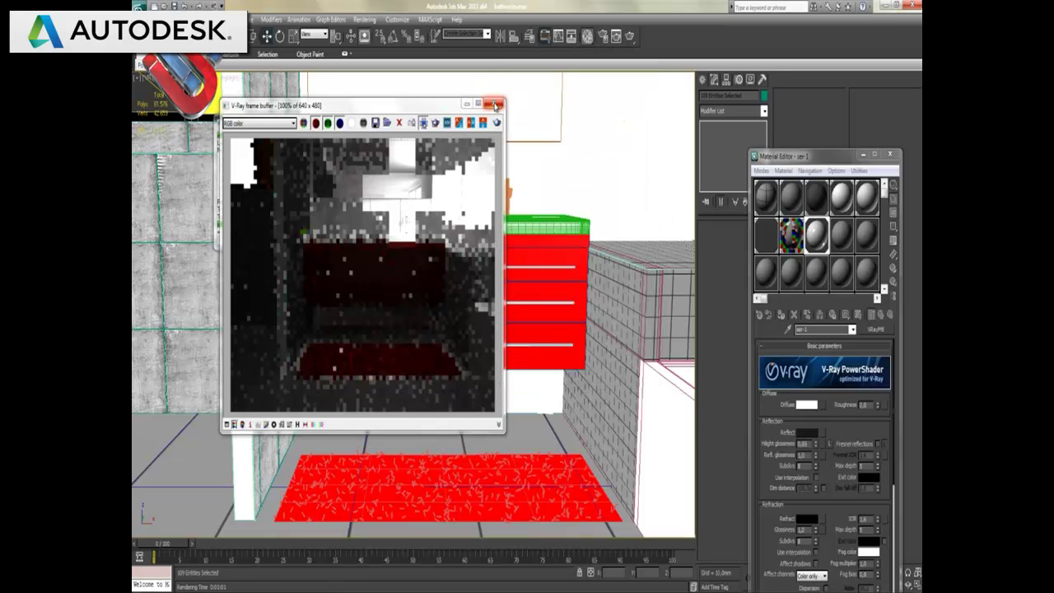
left_click(493, 103)
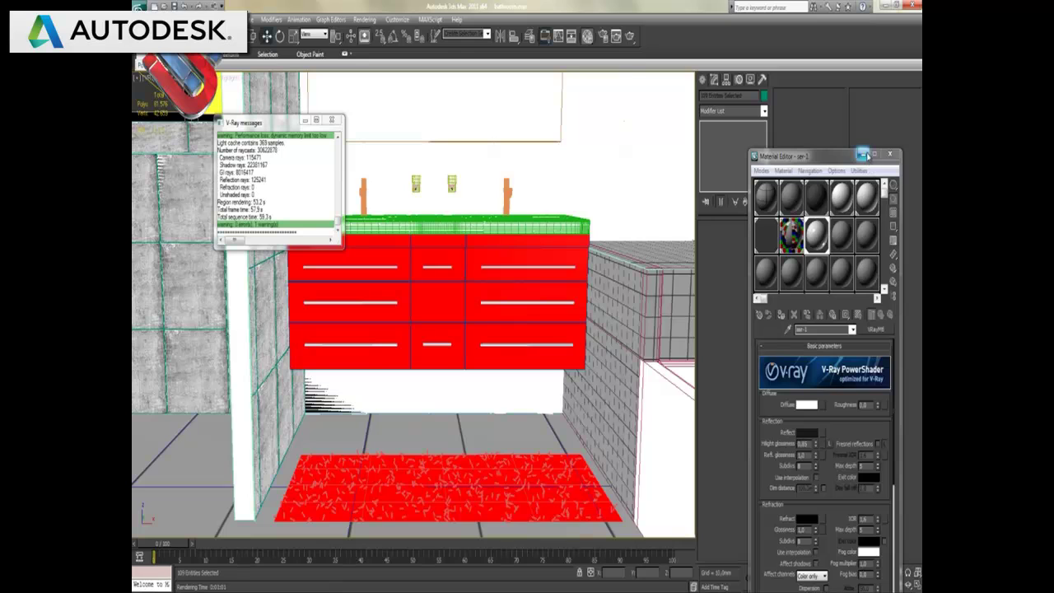
Close the V-Ray log and pick VRayPhysicalCamera001.Target from the Select From Scene list with geometry hidden
left_click(335, 123)
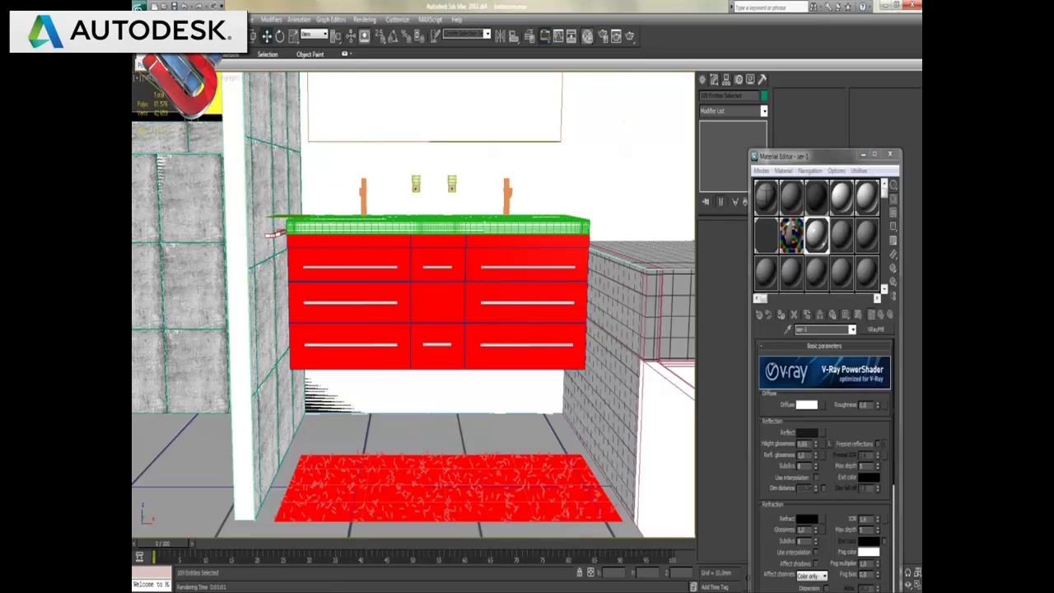
key("h")
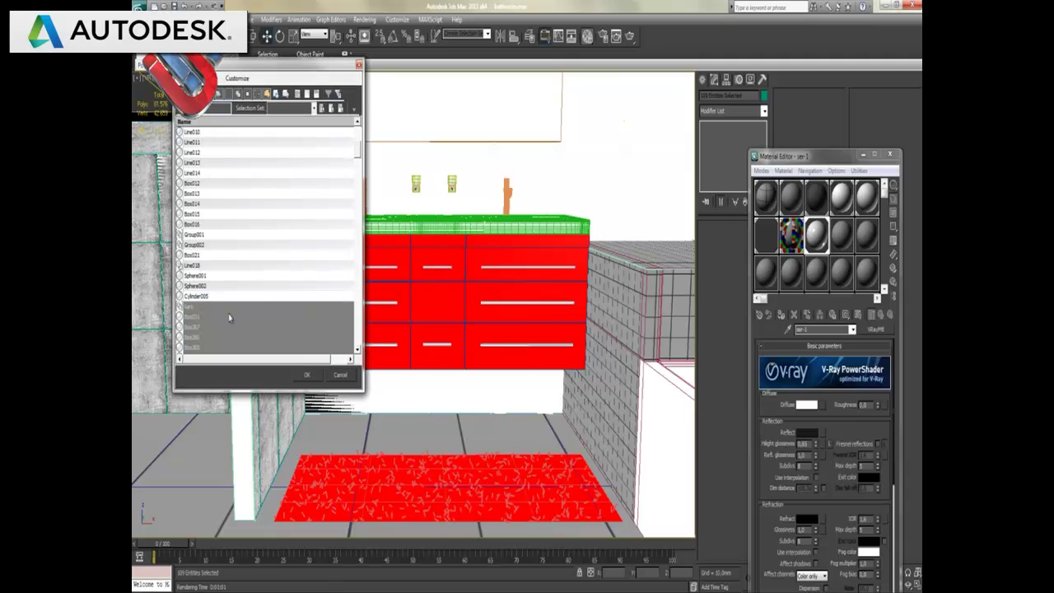
left_click(231, 317)
scroll(211, 258, "up", 1)
scroll(211, 258, "up", 5)
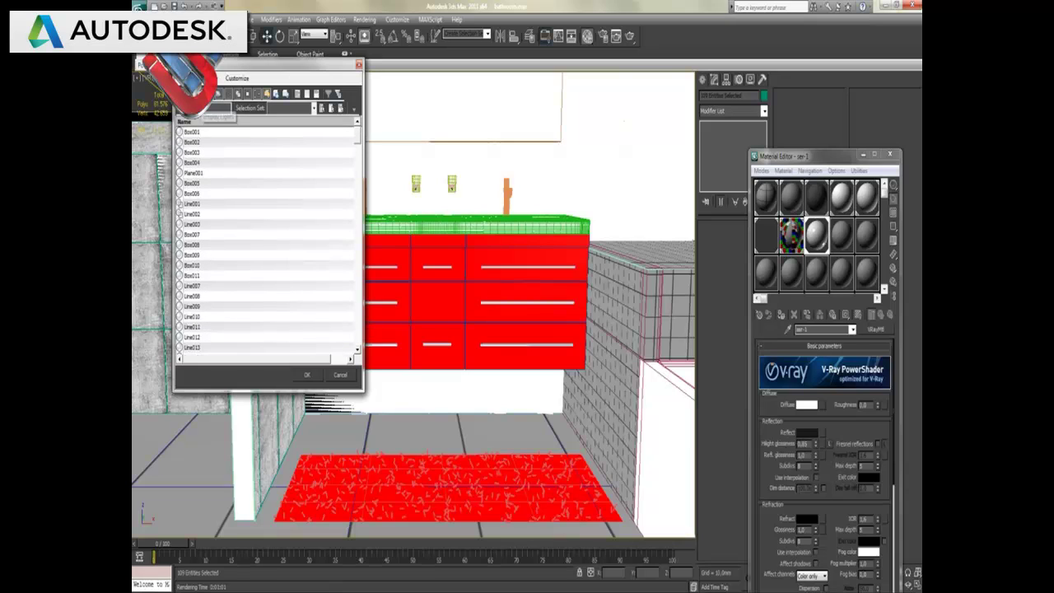
left_click(215, 95)
double_click(200, 161)
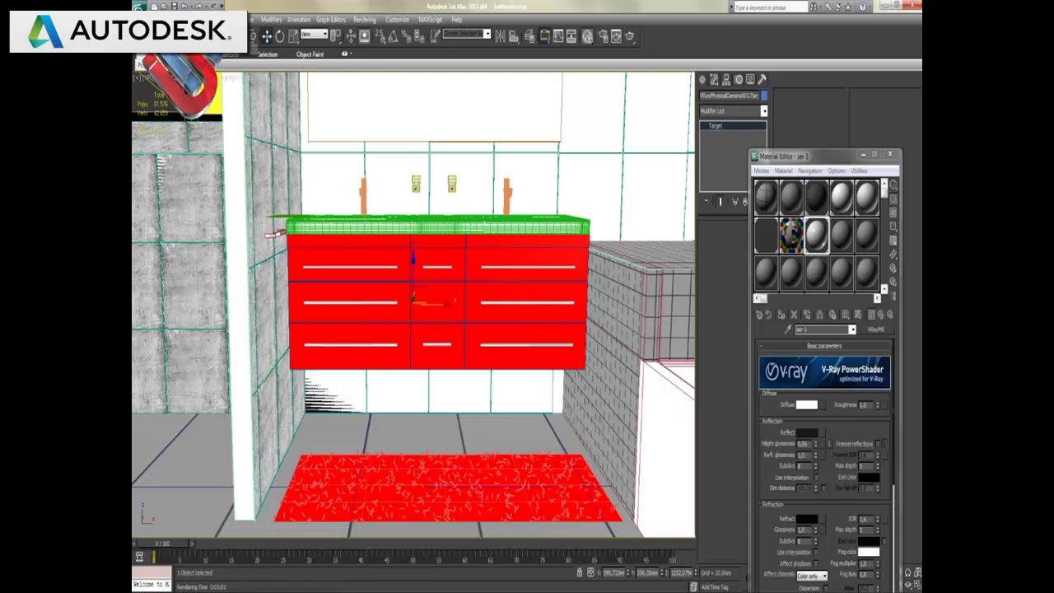
Reopen the scene list, filter it to helpers, and select VRayPhysicalCamera001.Target again
key("h")
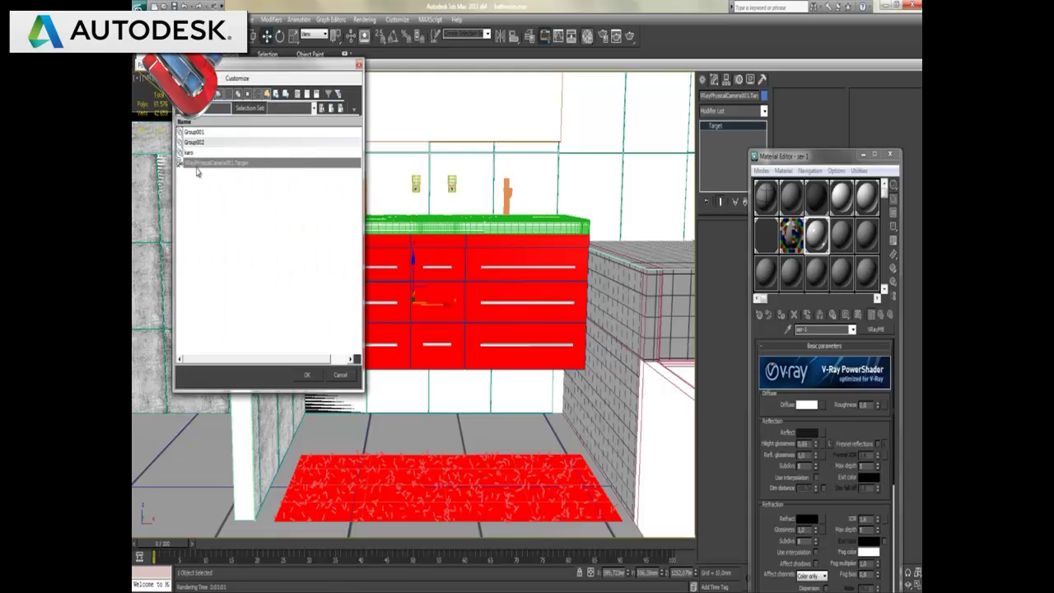
left_click(195, 164)
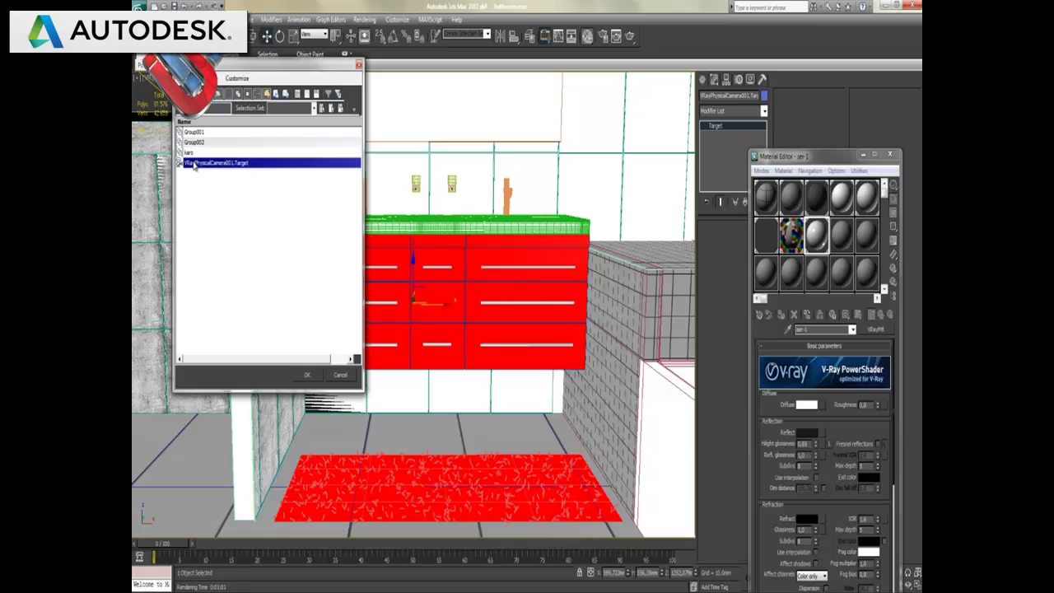
left_click(215, 106)
left_click(218, 95)
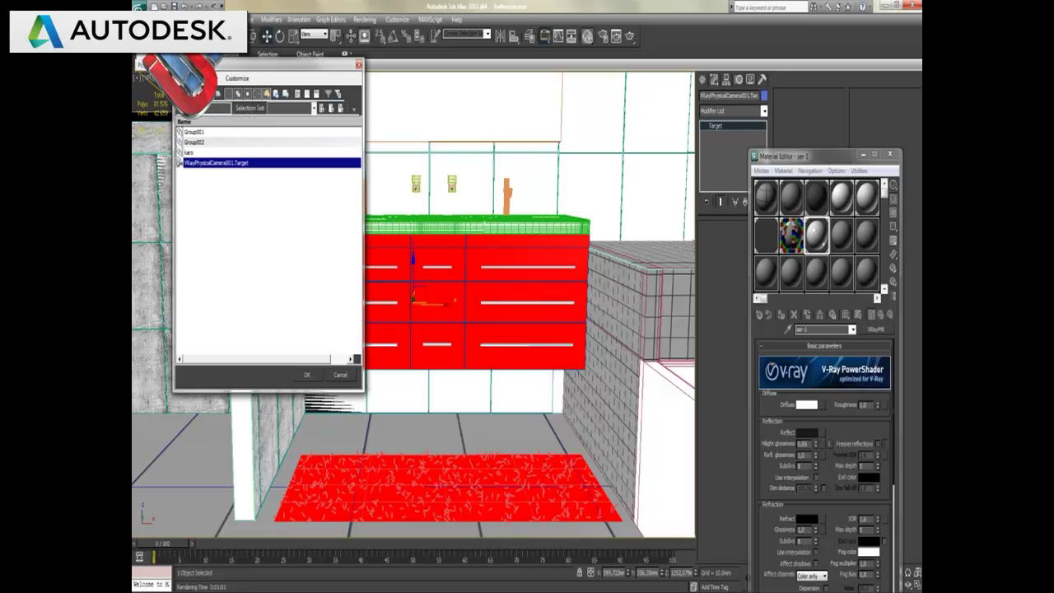
double_click(223, 164)
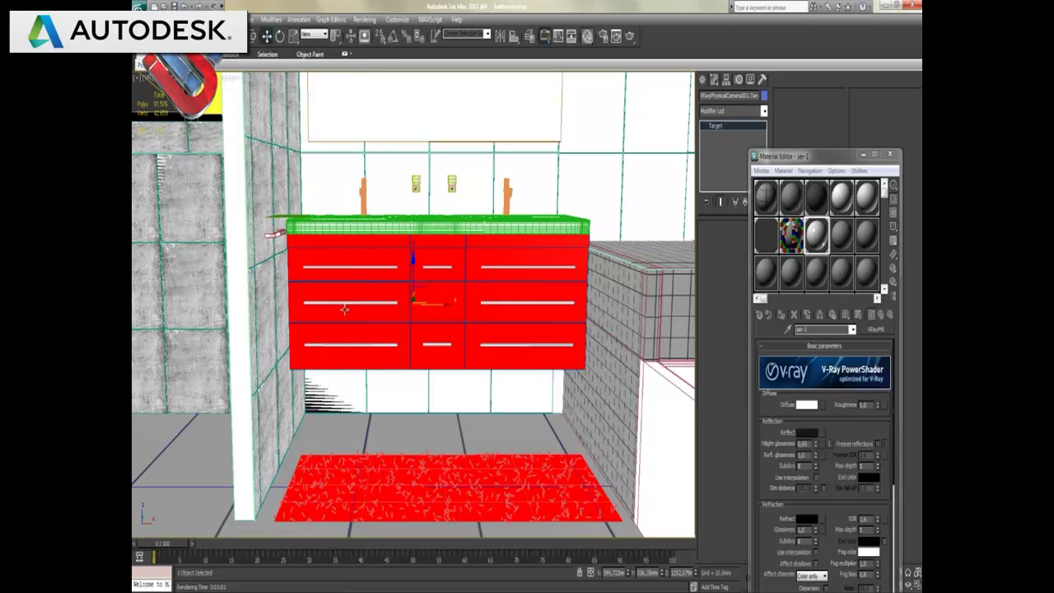
Unhide all objects, remove the yellow objects on the rug, and maximize the Top view
right_click(441, 423)
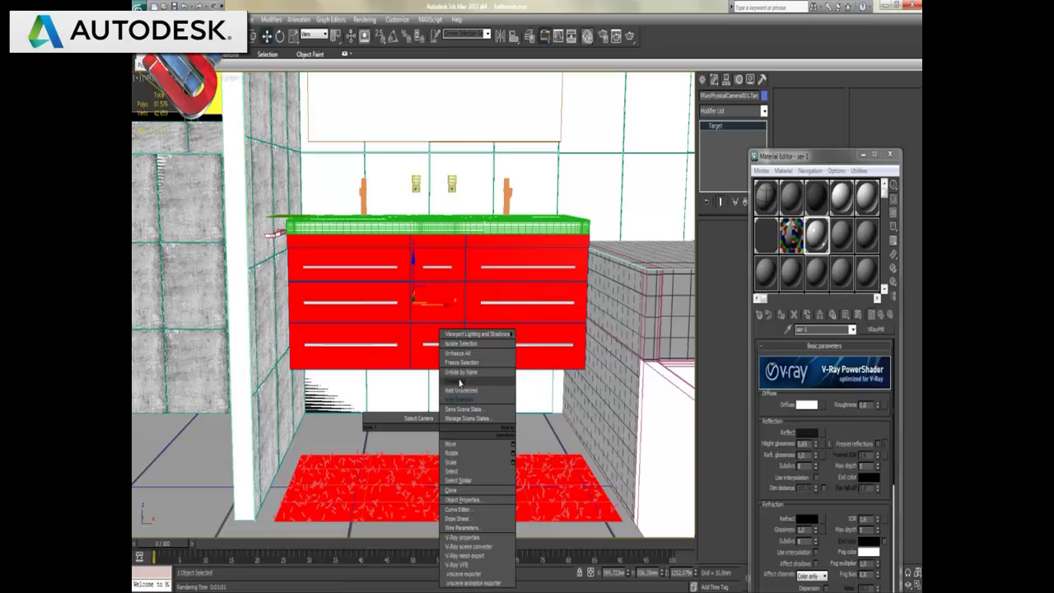
left_click(455, 381)
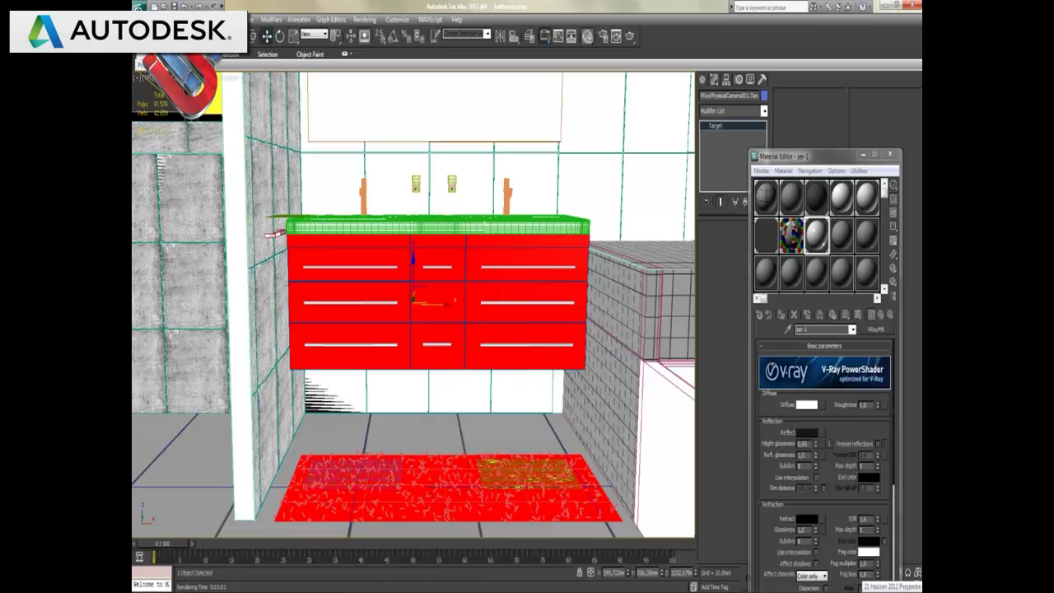
key("Delete")
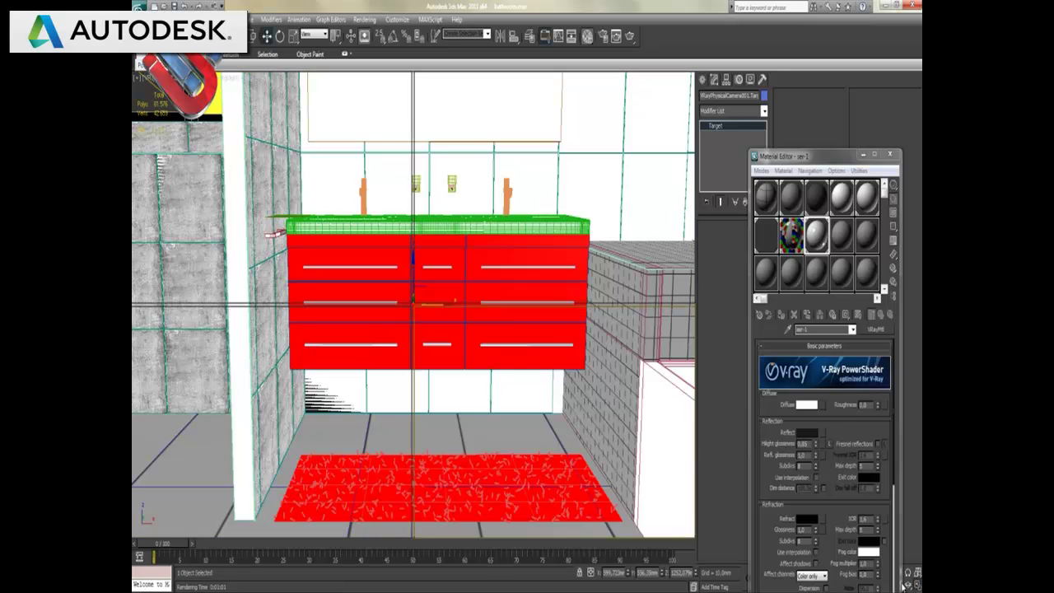
left_click(916, 585)
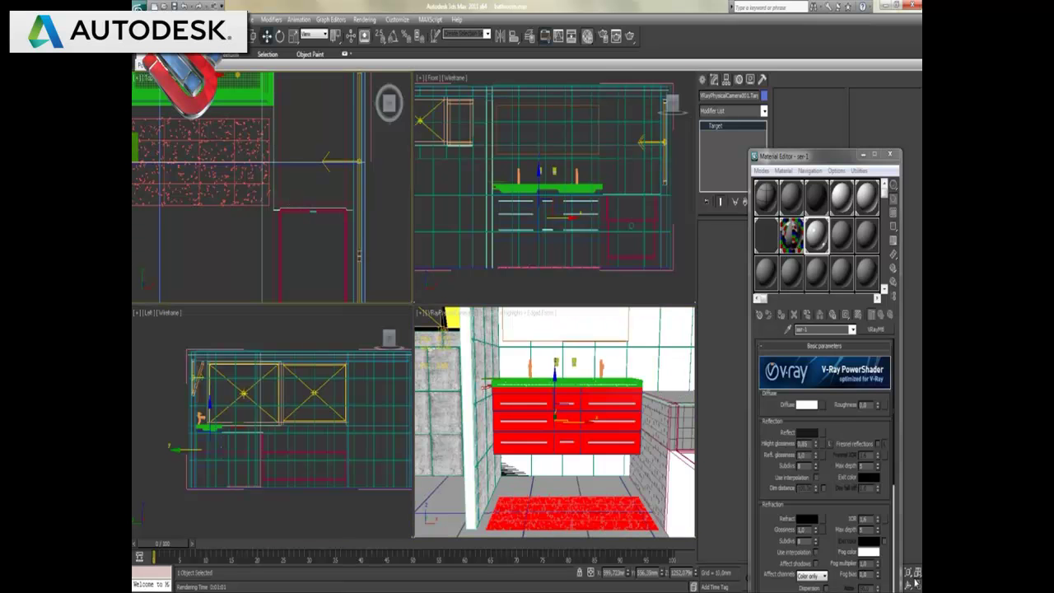
left_click(916, 585)
Unhide everything again and click through the scatter grid and Plane002 lying on the rug
left_click(312, 422)
right_click(312, 420)
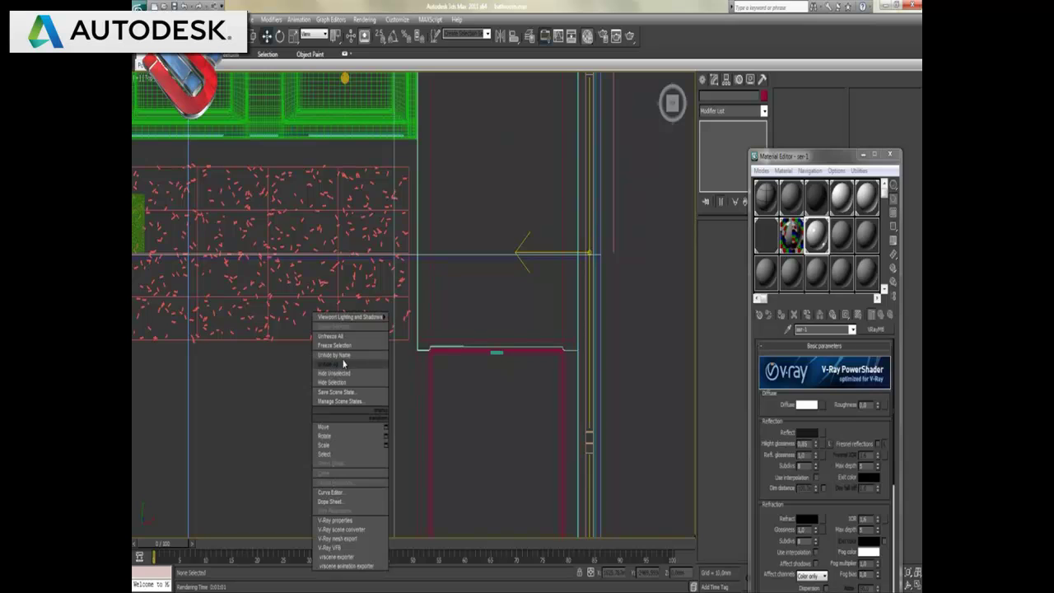
left_click(344, 369)
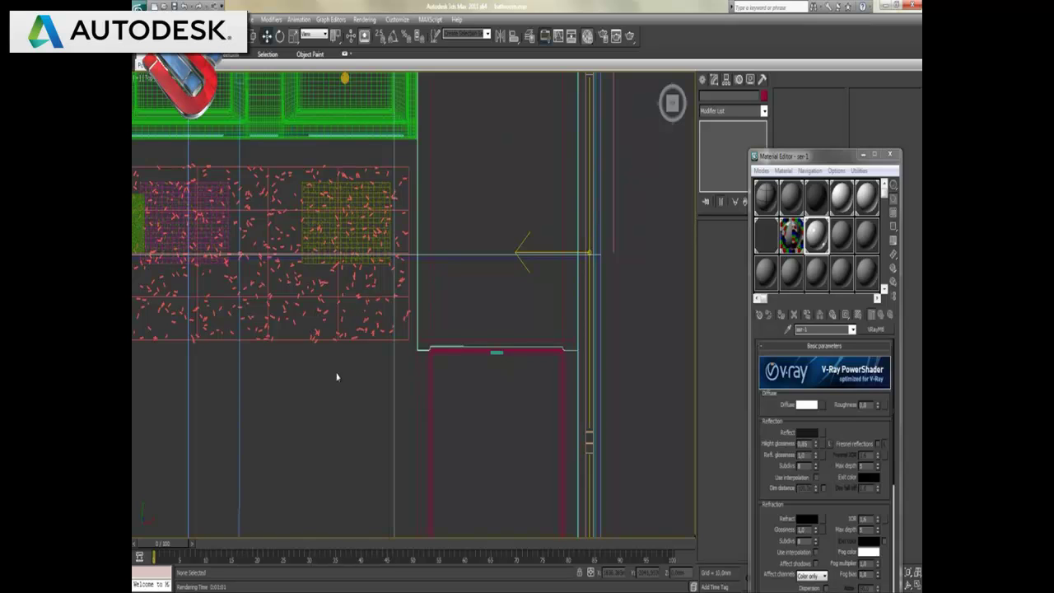
left_click(326, 235)
left_click(325, 235)
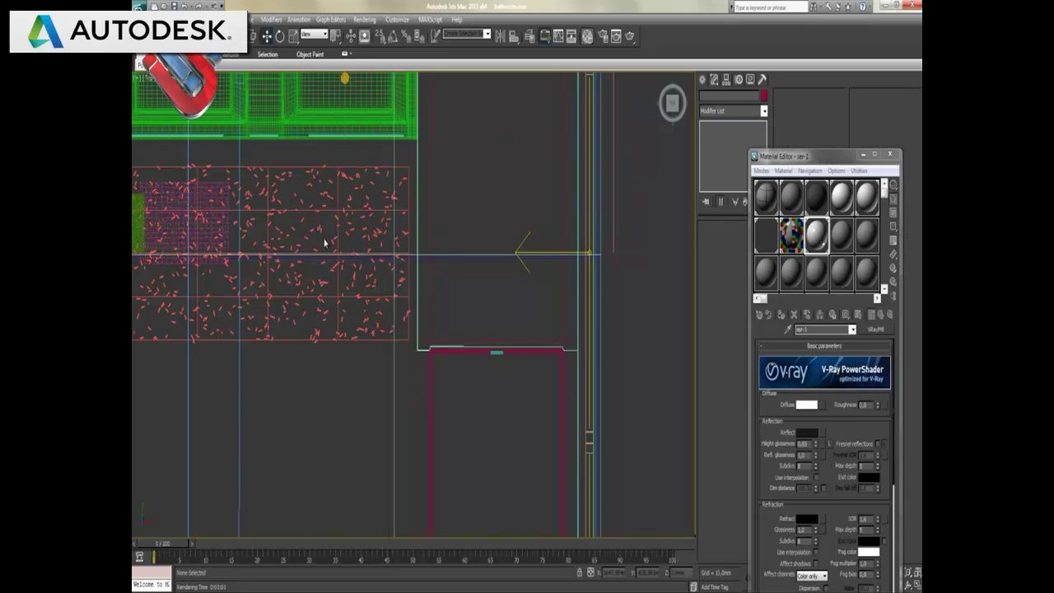
left_click(202, 236)
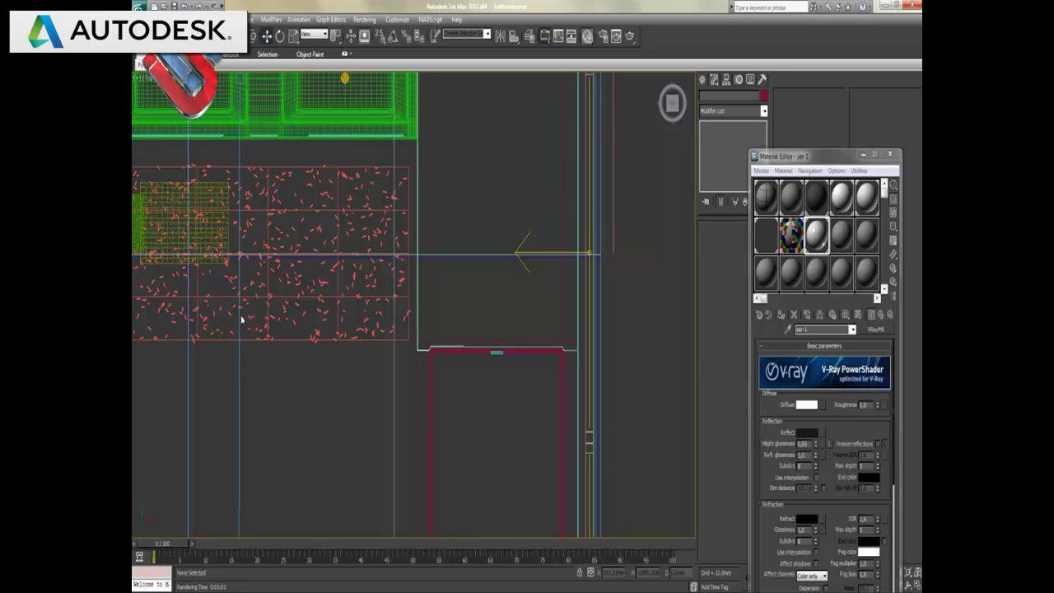
left_click(216, 234)
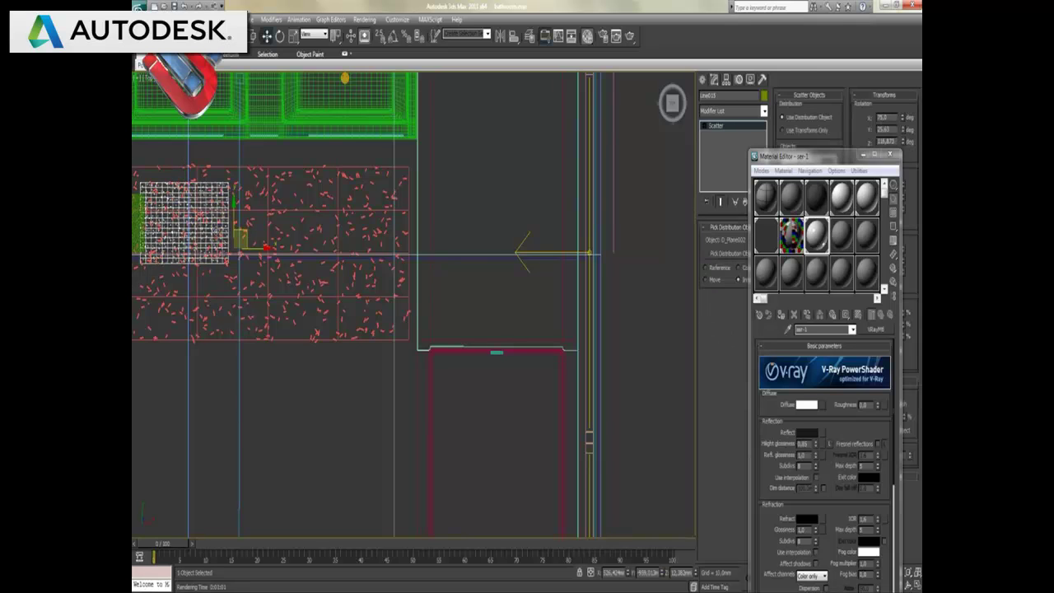
left_click(216, 232)
Select VRayPhysicalCamera001 below the room, minimize the Material Editor, and restore the four-viewport layout
middle_click_drag(231, 400, 384, 275)
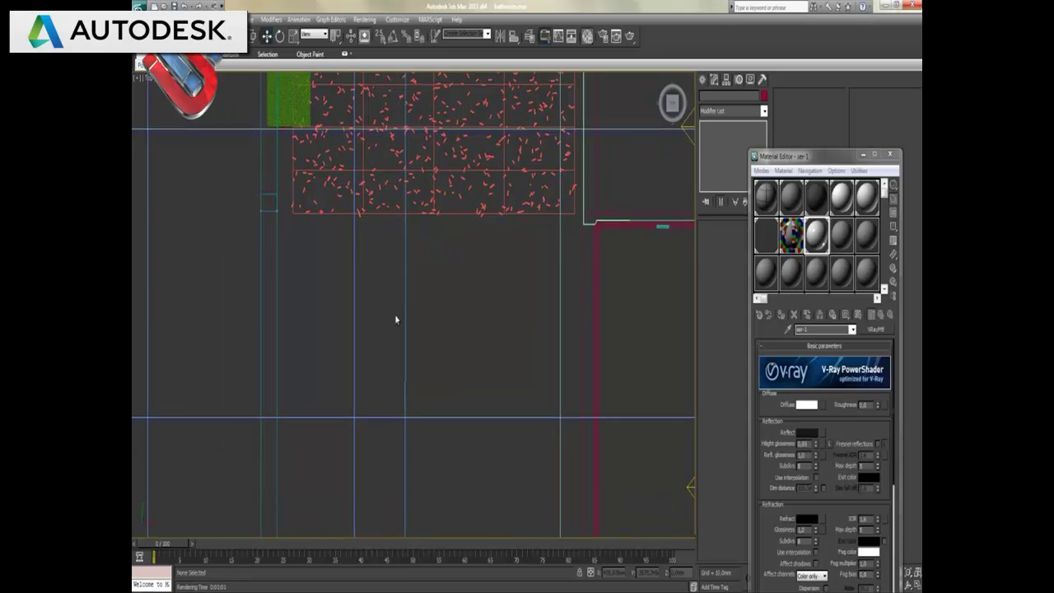
scroll(395, 320, "down", 3)
scroll(402, 329, "down", 2)
left_click(411, 440)
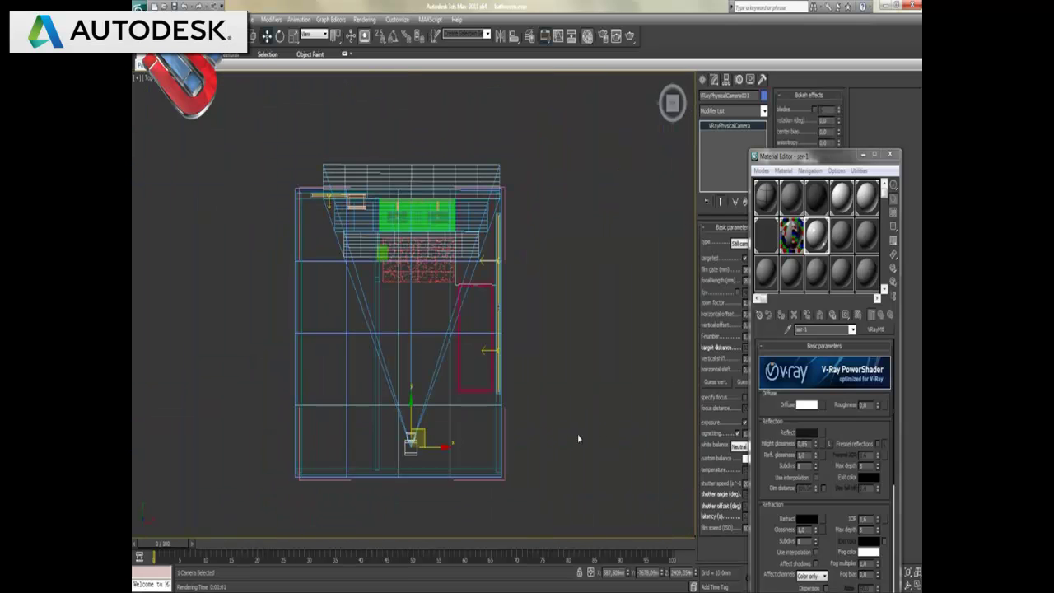
left_click(862, 153)
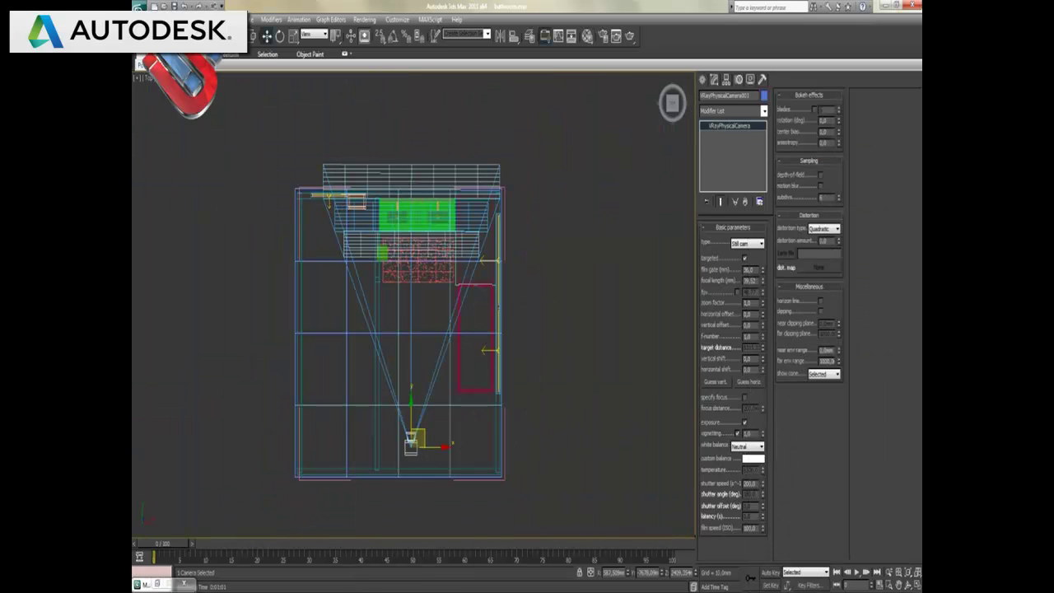
key("alt+w")
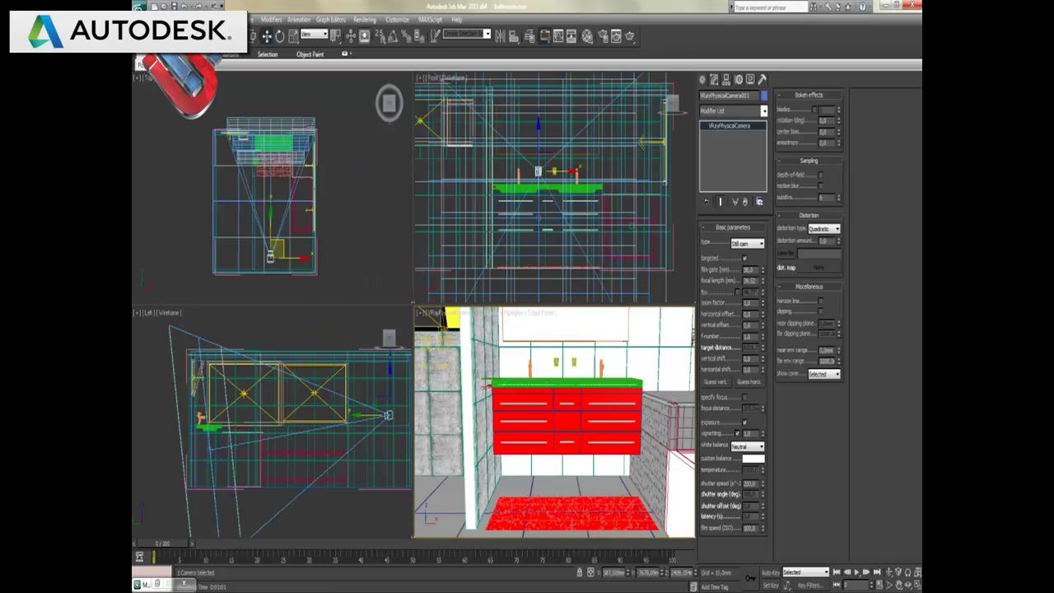
Maximize the VRayPhysicalCamera001 view of the vanity and render it in V-Ray with Shift+Q
left_click(916, 583)
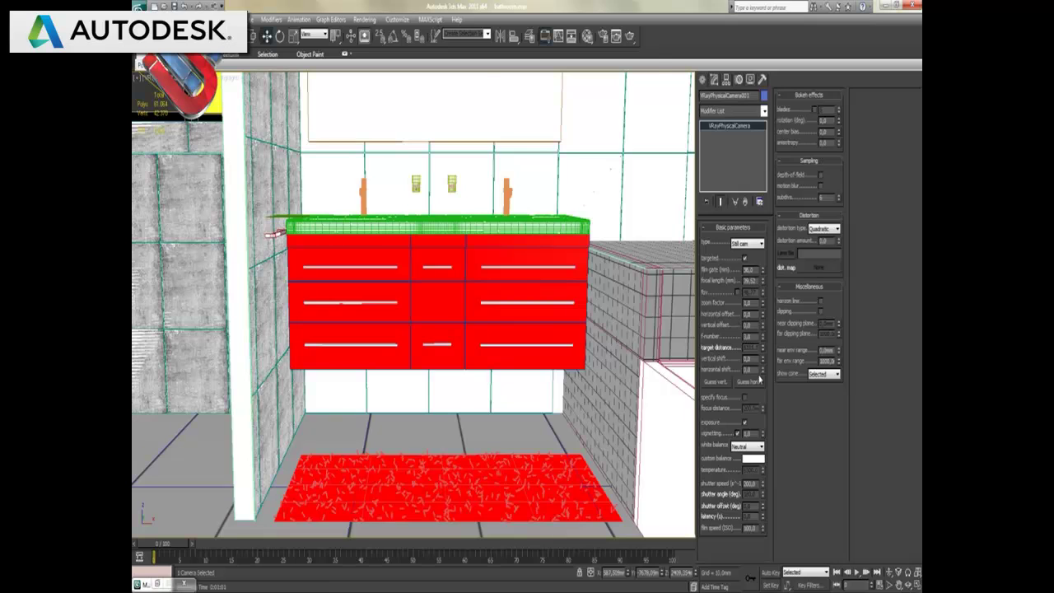
key("shift+q")
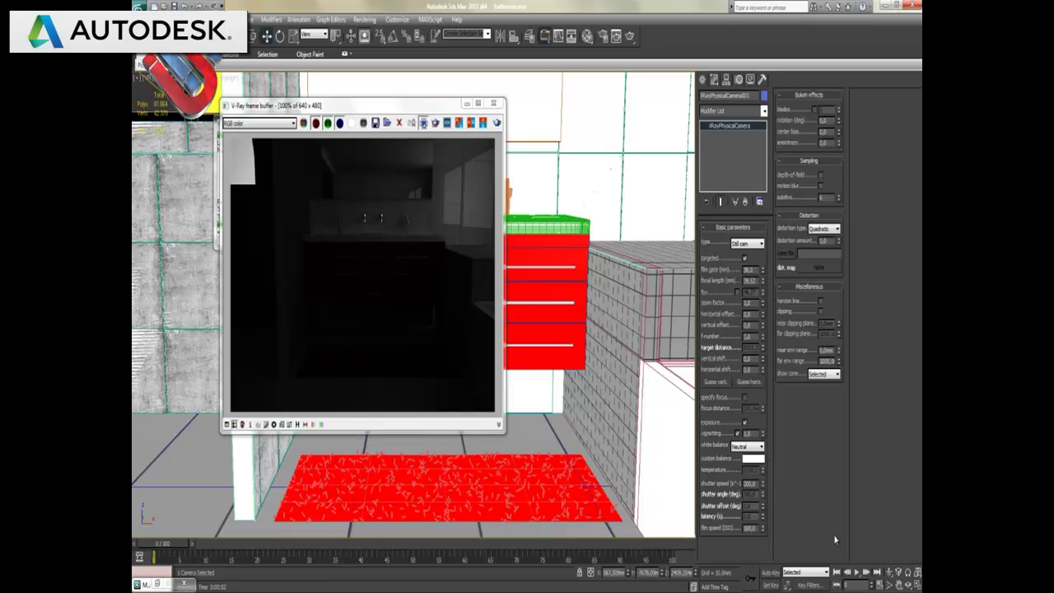
Set the camera shutter speed to 150, re-render, then edit the film speed (ISO) and render again
double_click(749, 483)
type("150")
key("Return")
left_click(498, 124)
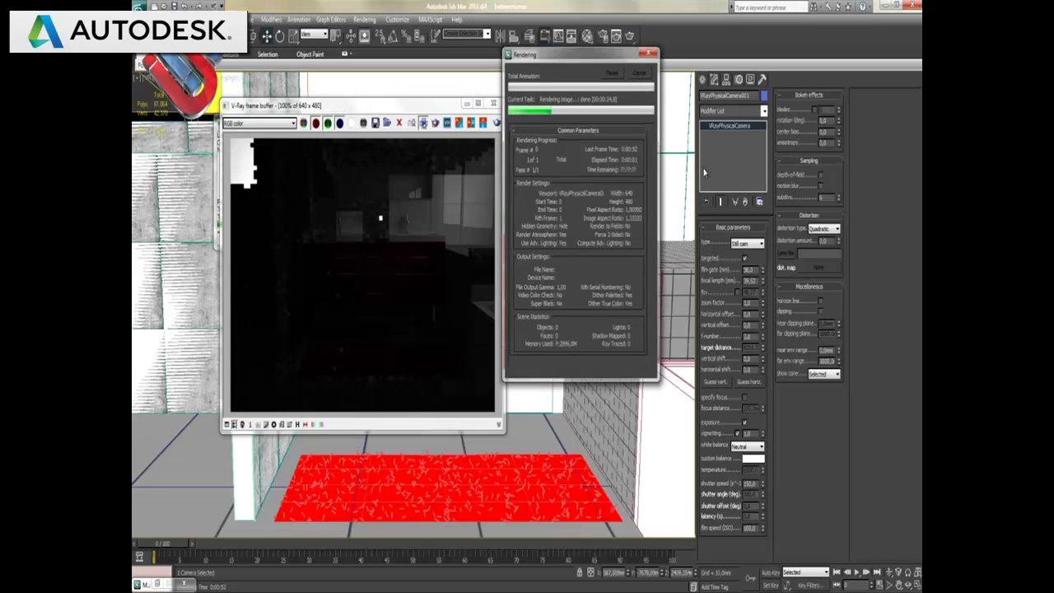
left_click(749, 528)
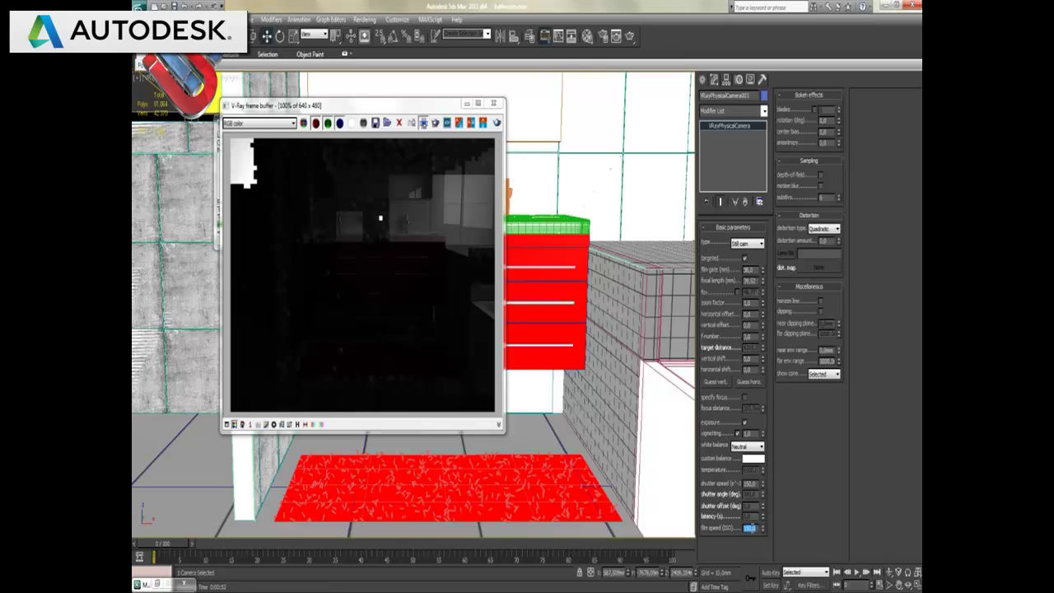
key("shift+q")
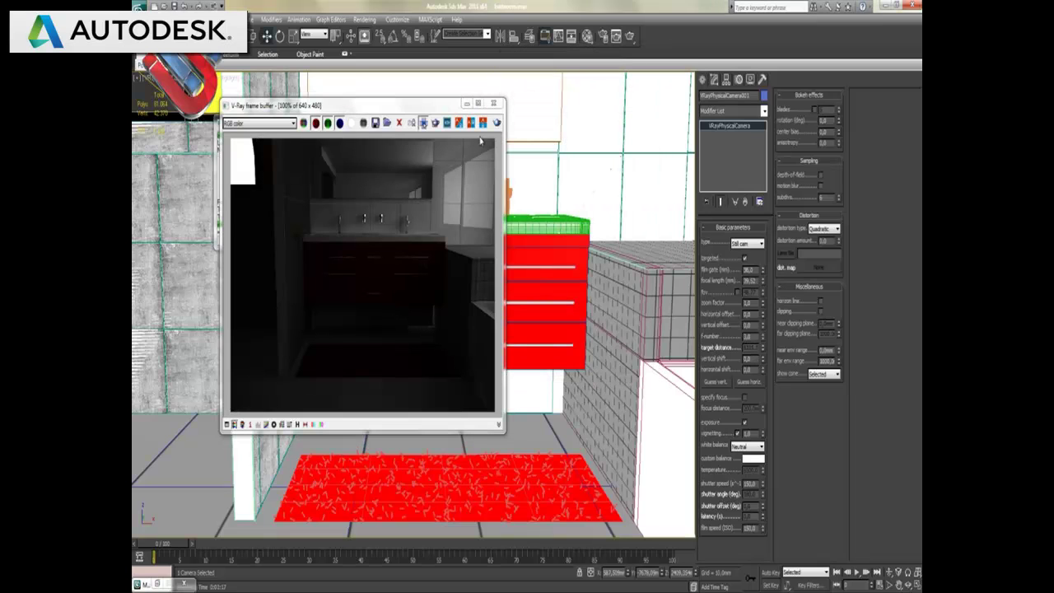
Close the V-Ray frame buffer once the brighter vanity render has finished
left_click(495, 105)
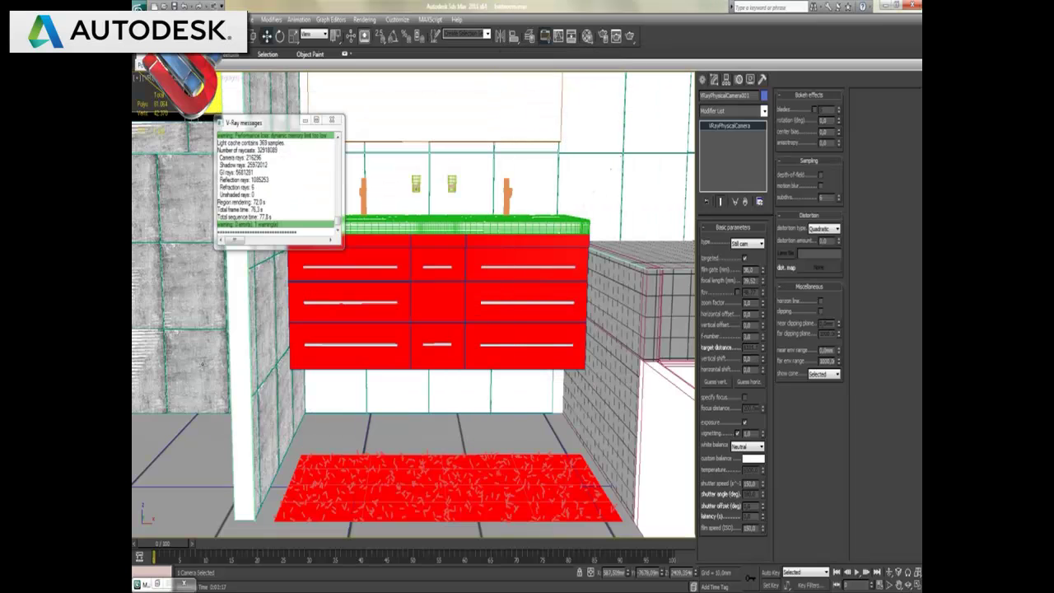
Open V-Ray Render Setup, close the messages log, and enter a new camera shutter speed
left_click(368, 19)
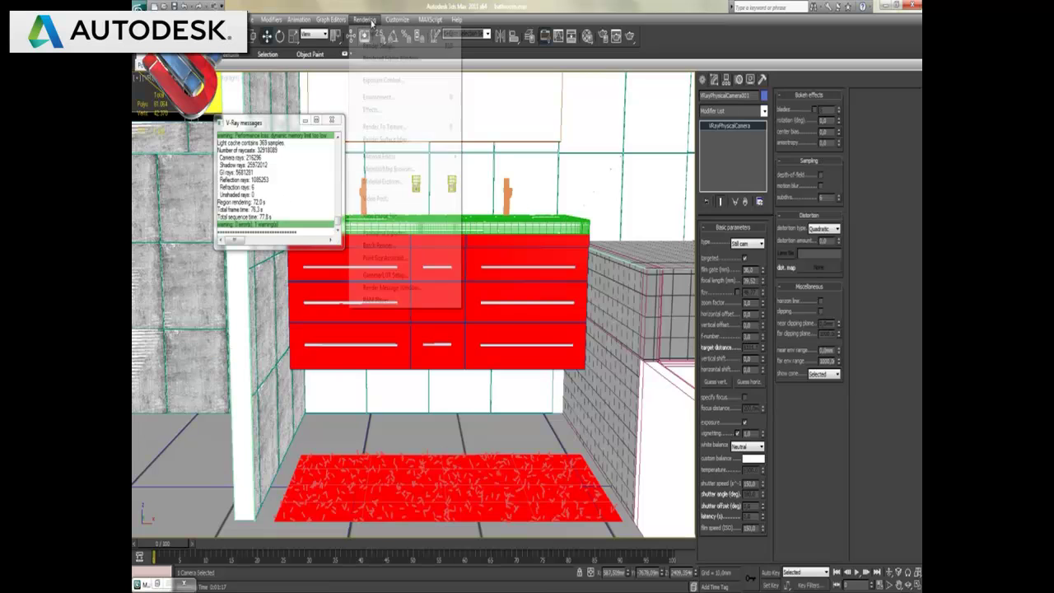
left_click(375, 48)
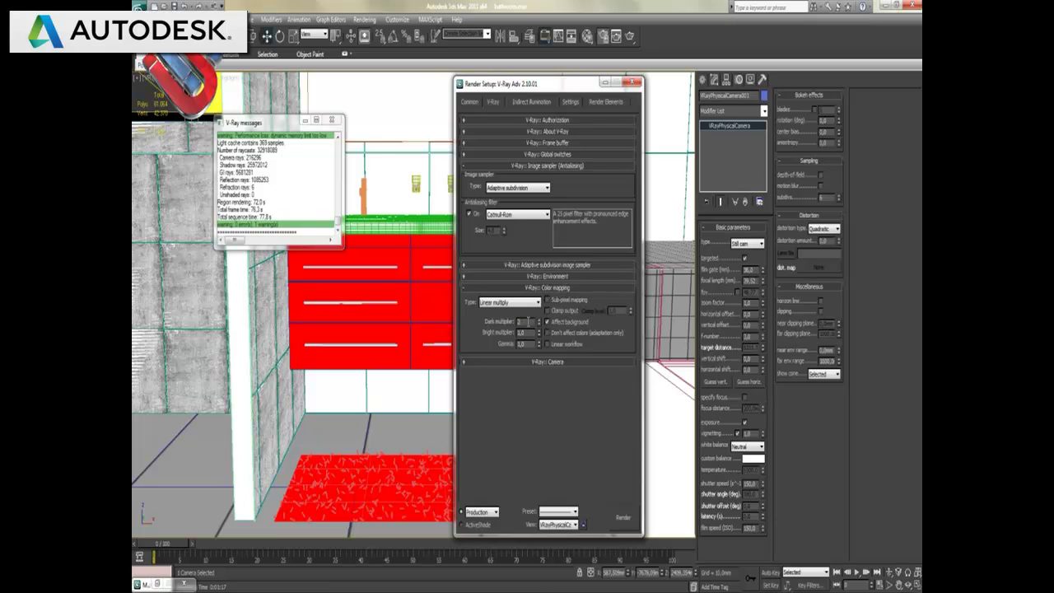
left_click(331, 119)
double_click(749, 485)
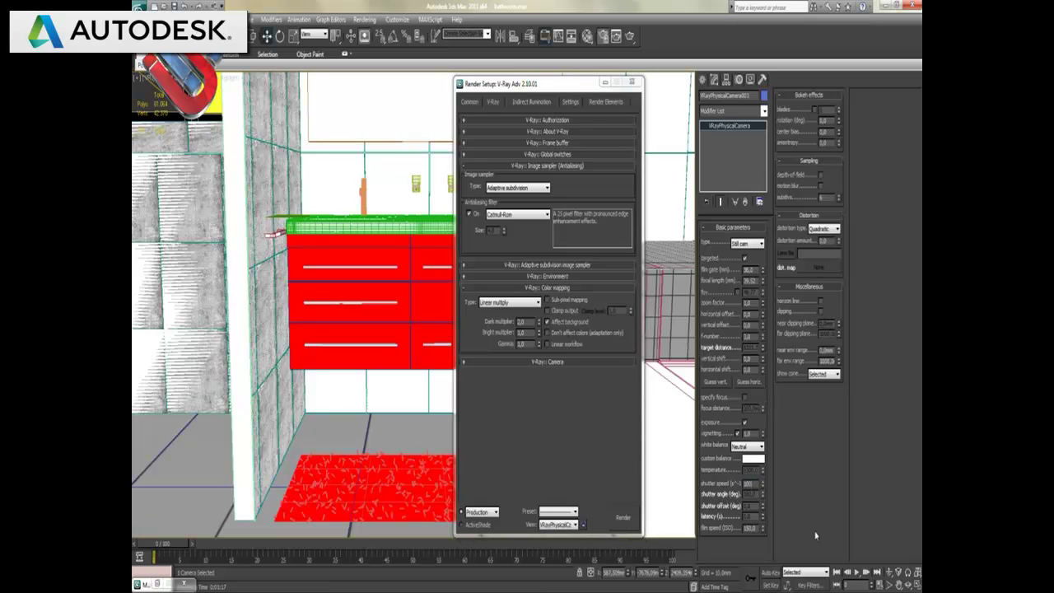
key("Return")
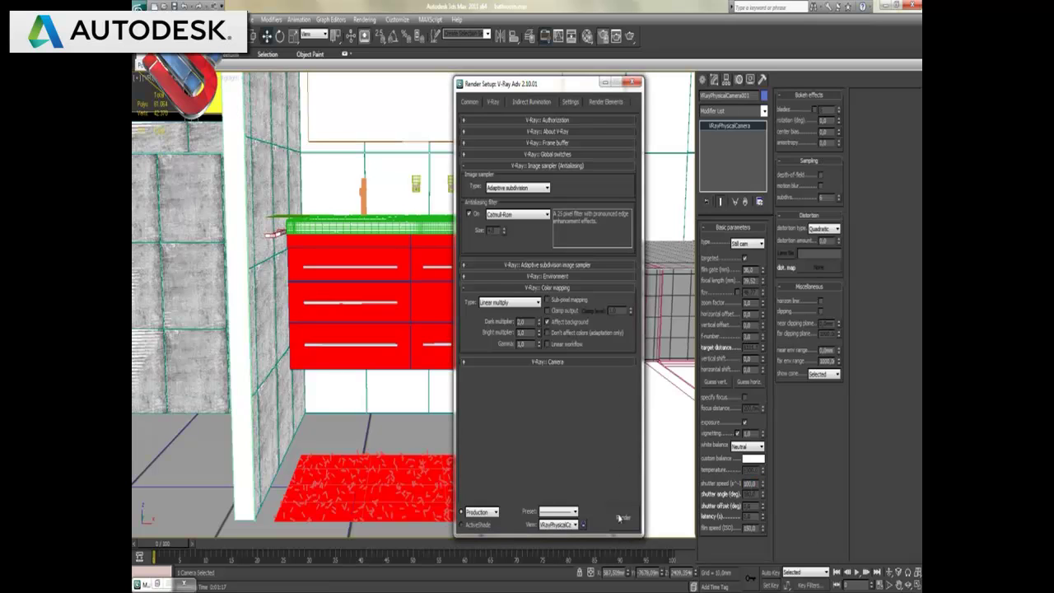
Render the camera view with Adaptive subdivision, Catmull-Rom filtering and Linear multiply colour mapping
left_click(622, 518)
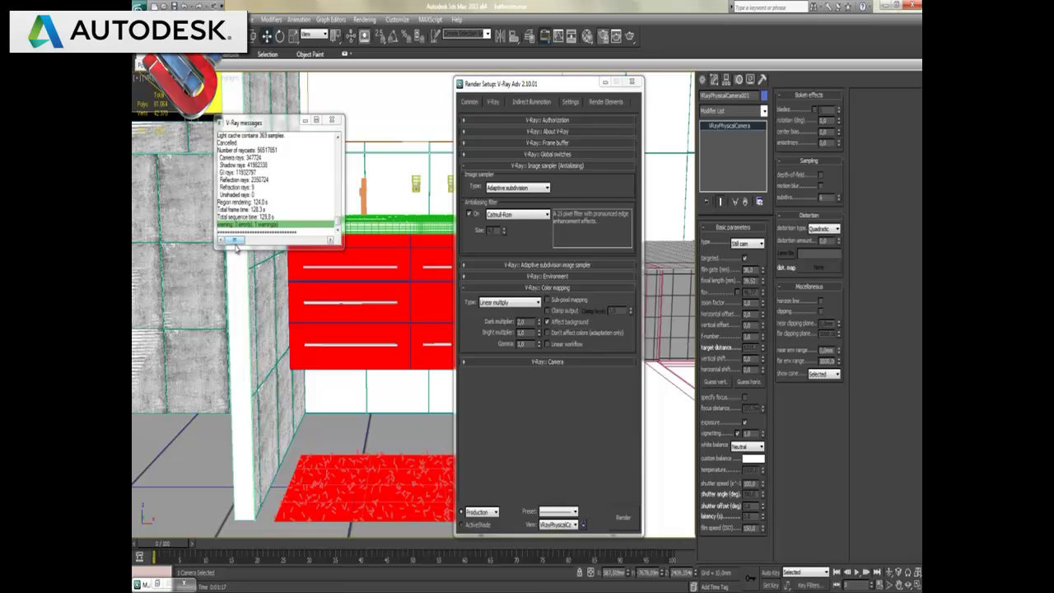
Close the render log and settings, then assign the wall-2 material to the white pillar
left_click(332, 120)
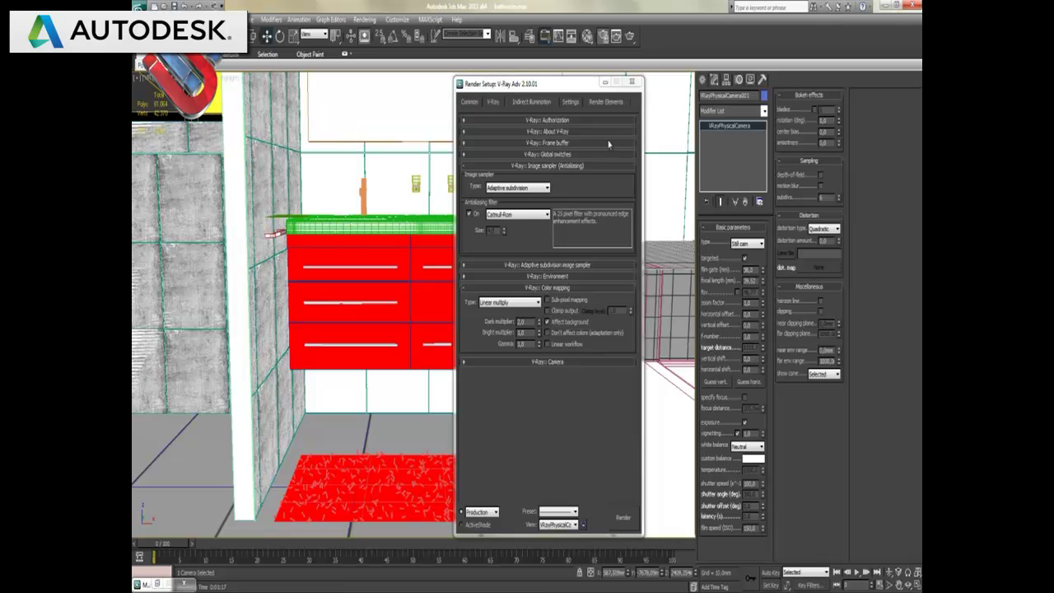
left_click(631, 81)
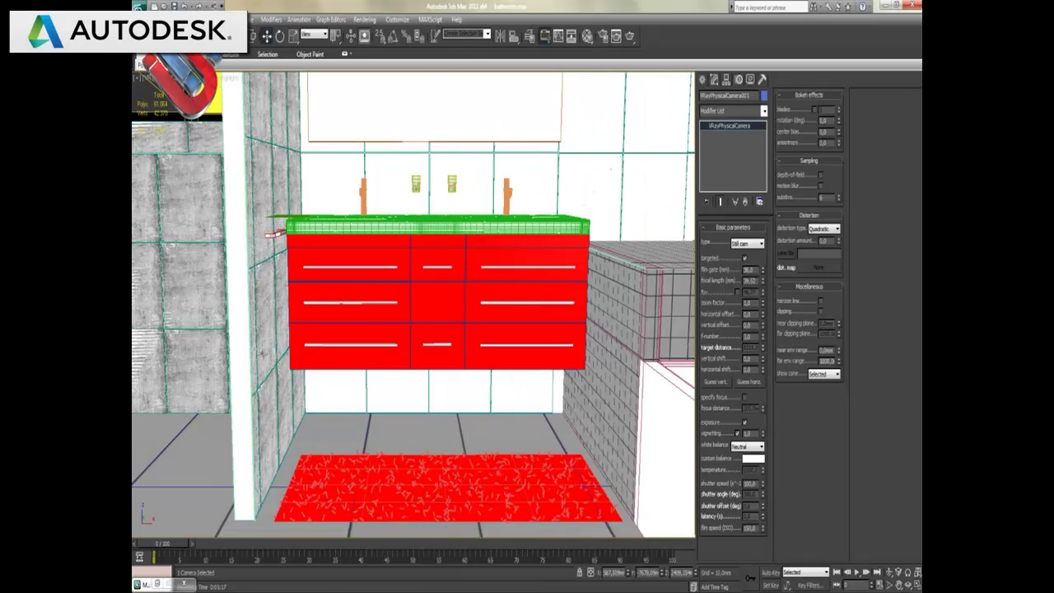
key("m")
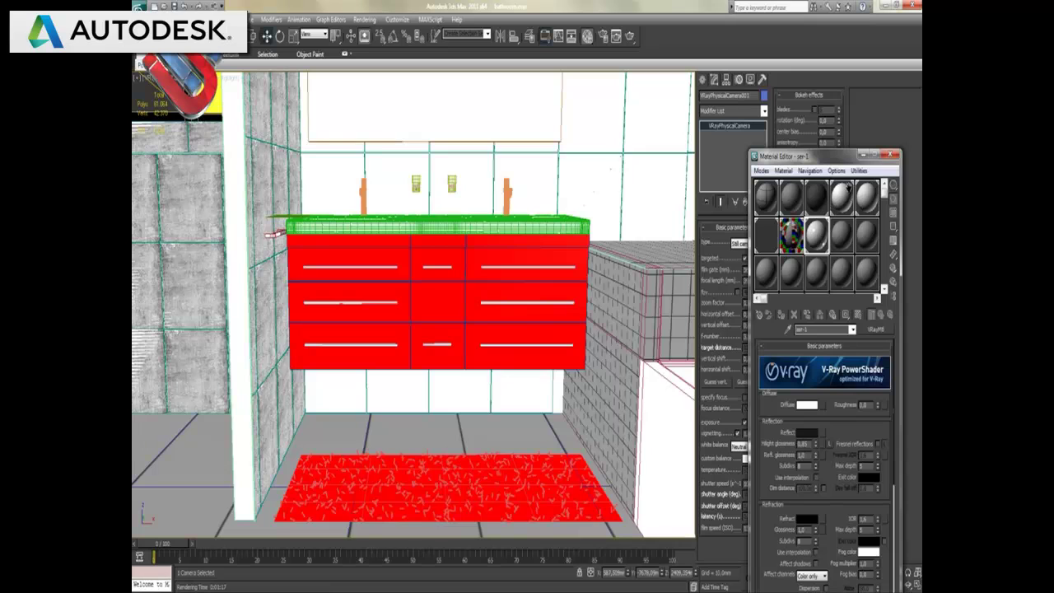
left_click_drag(802, 155, 774, 85)
left_click(813, 123)
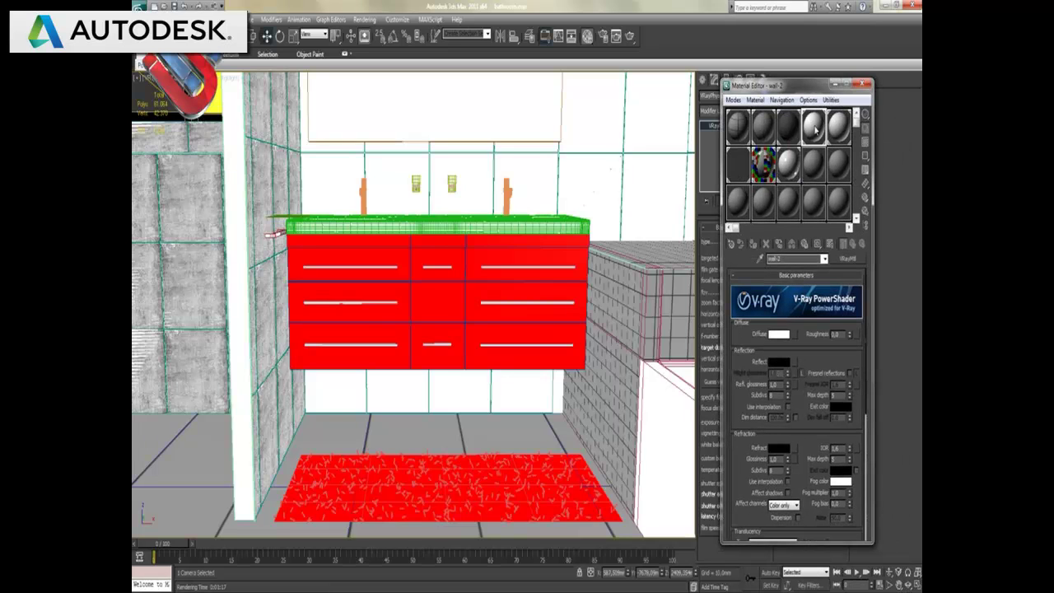
left_click(838, 125)
left_click(814, 127)
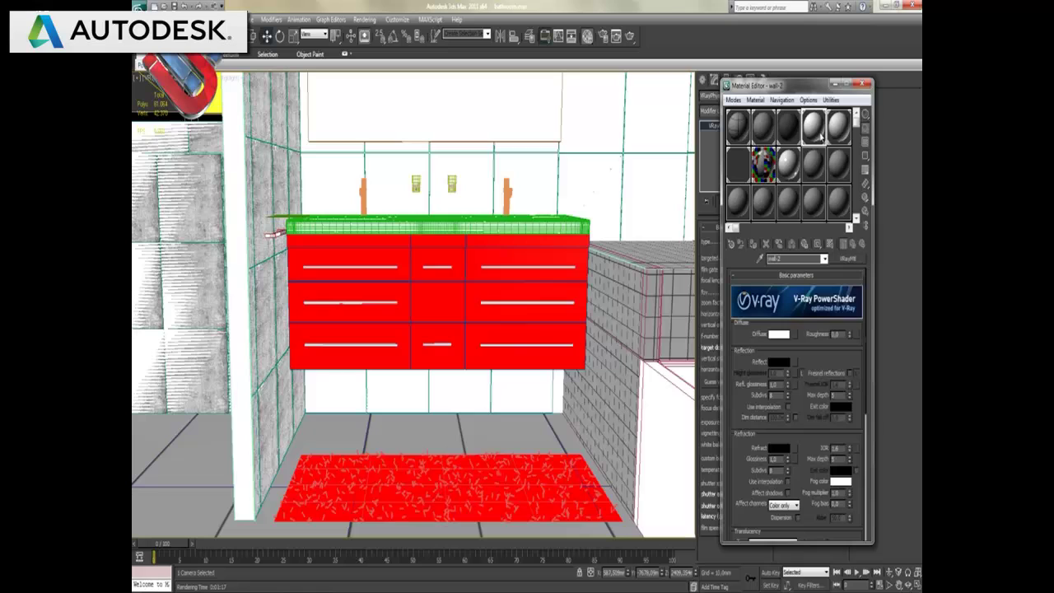
left_click(250, 372)
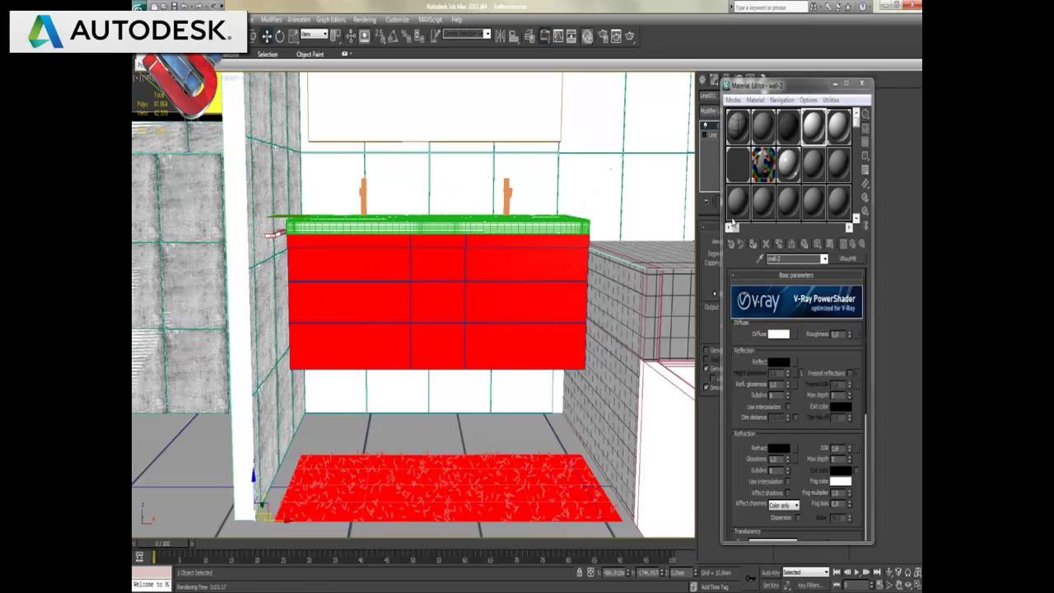
left_click(752, 245)
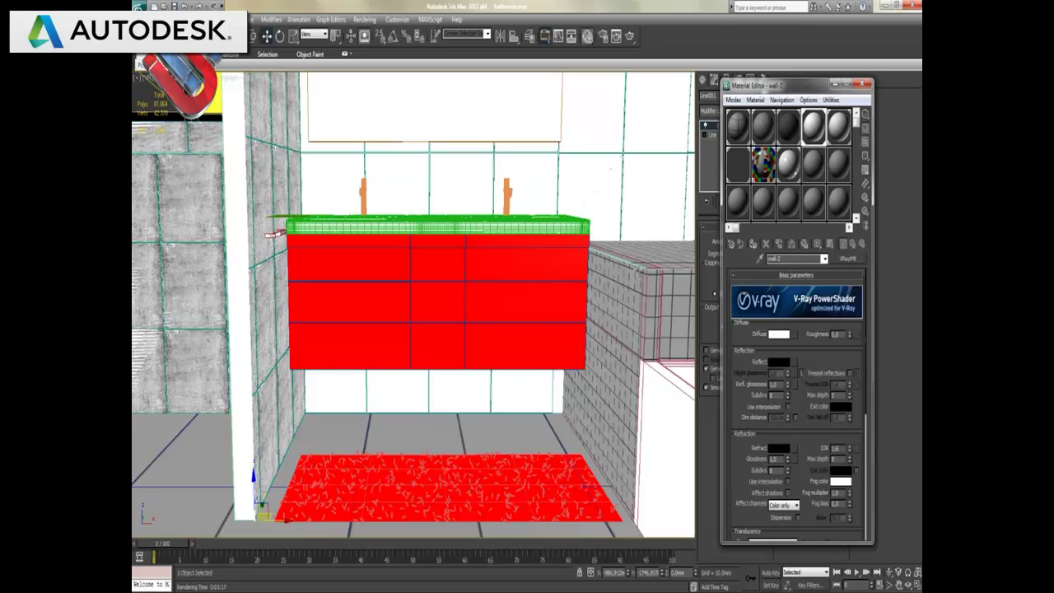
Select the red vanity cabinet, cancel the material preview, reframe the view, and switch to Move
left_click(560, 237)
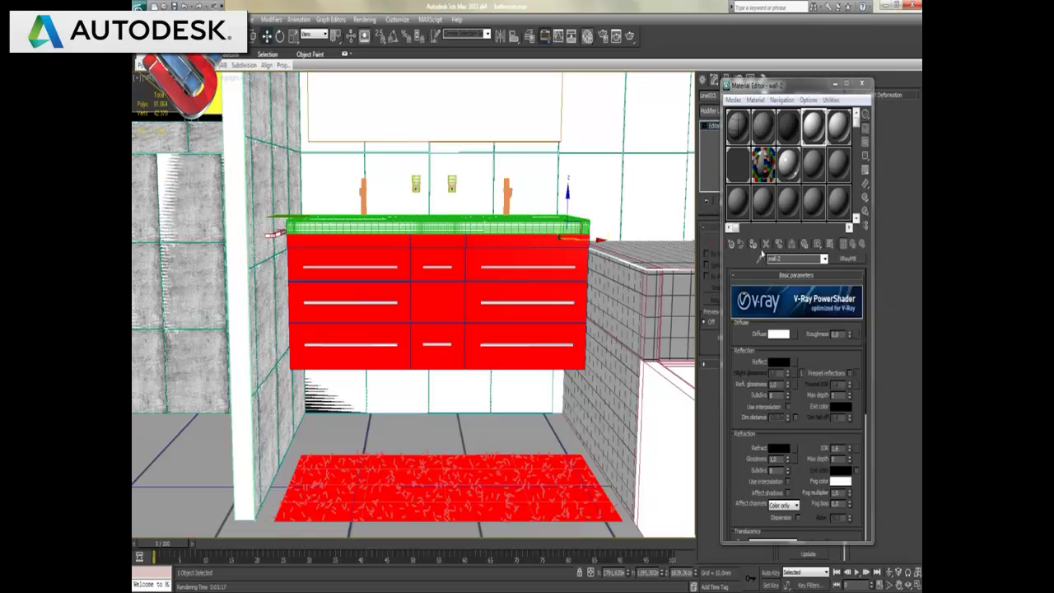
left_click(753, 244)
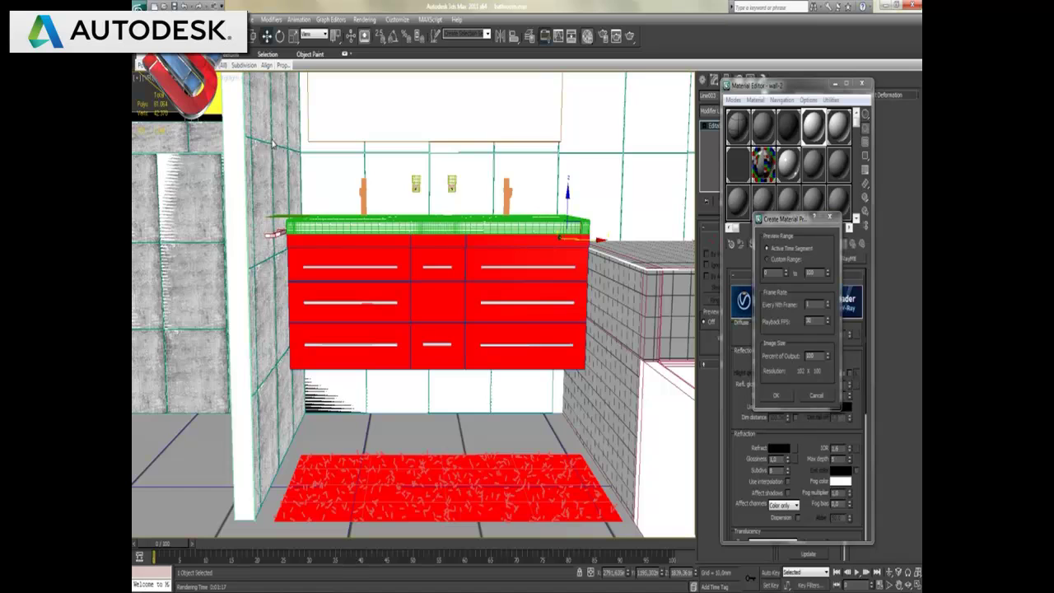
left_click(815, 393)
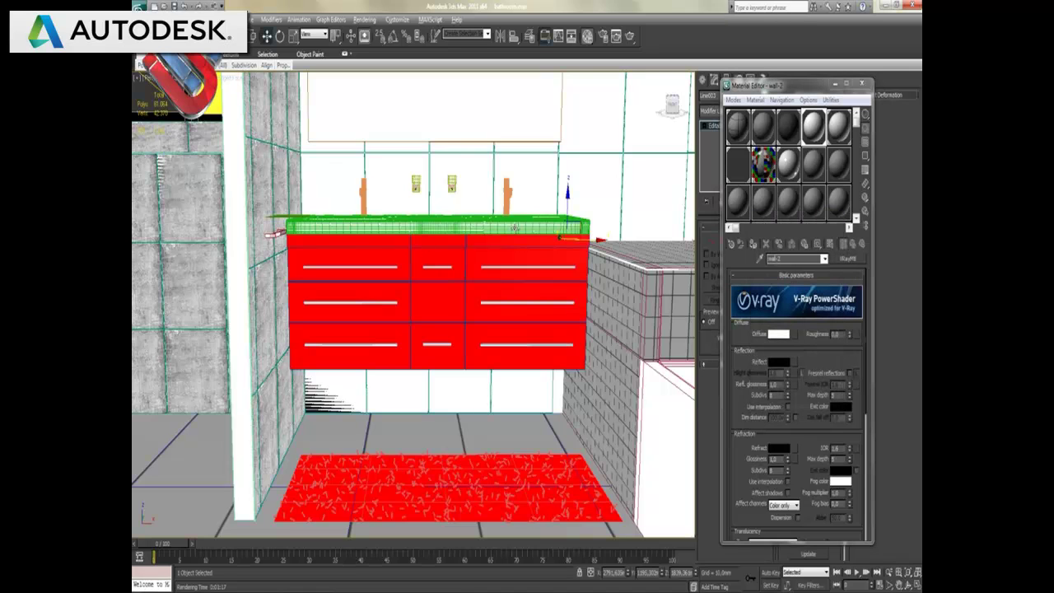
mouse_move(537, 243)
middle_mouse_down("alt")
mouse_move(515, 255)
mouse_move(305, 205)
middle_mouse_up("alt")
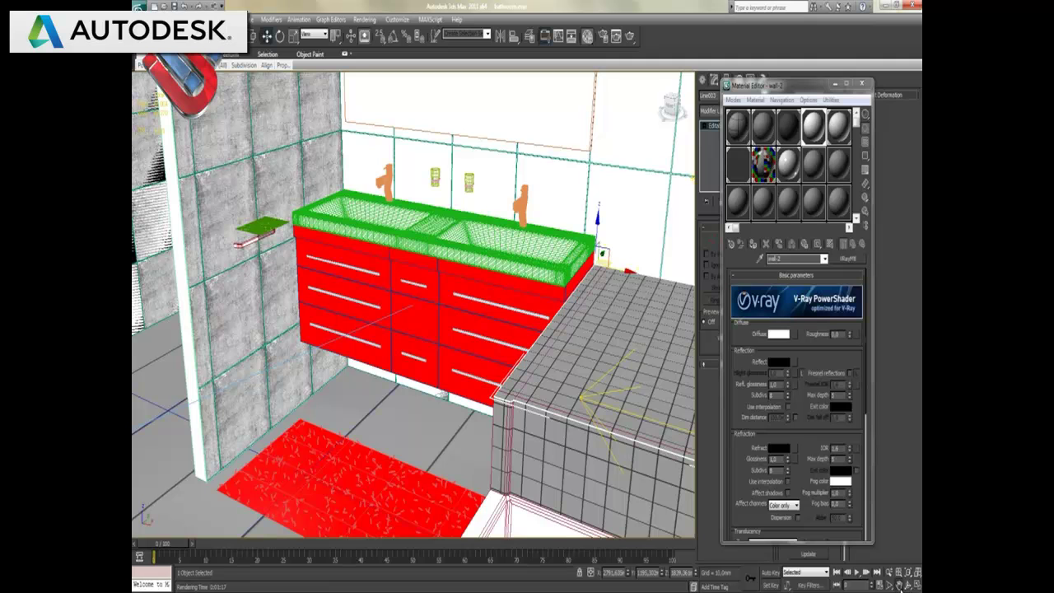
middle_click_drag(306, 262, 322, 285)
scroll(321, 285, "up", 5)
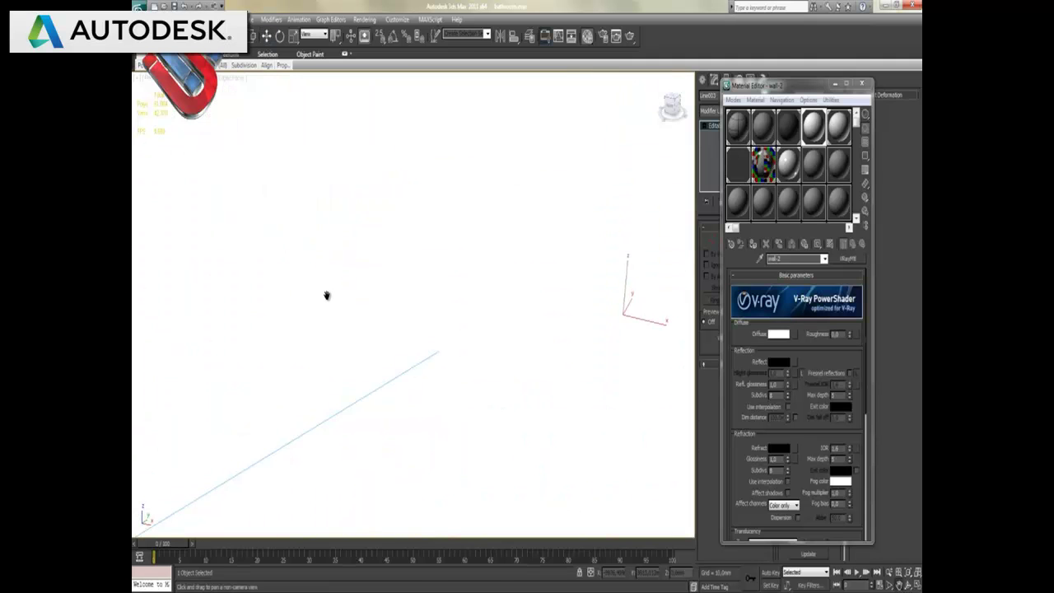
scroll(400, 363, "down", 5)
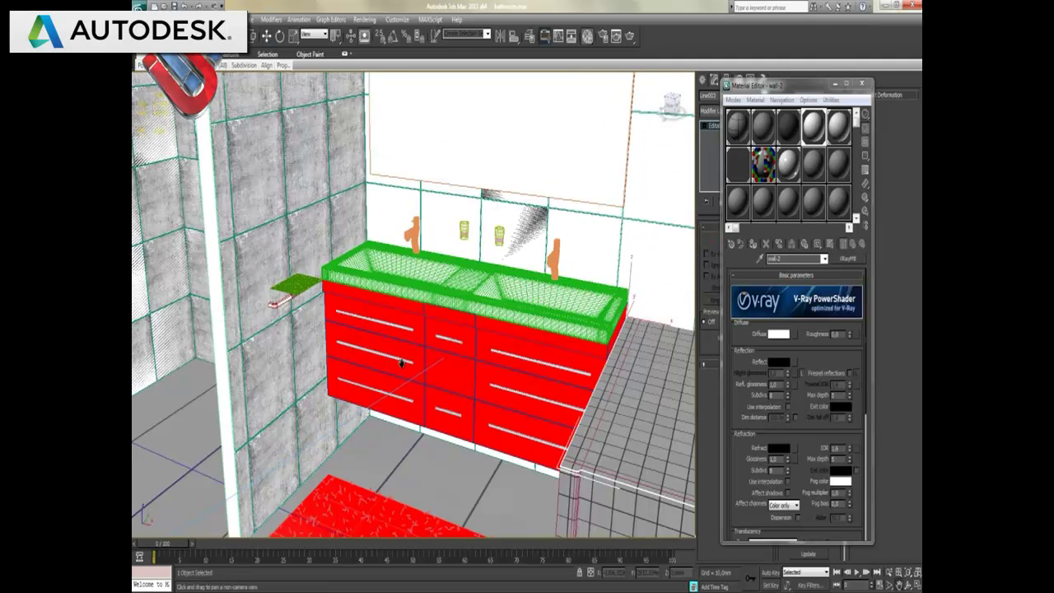
scroll(399, 363, "down", 1)
key("w")
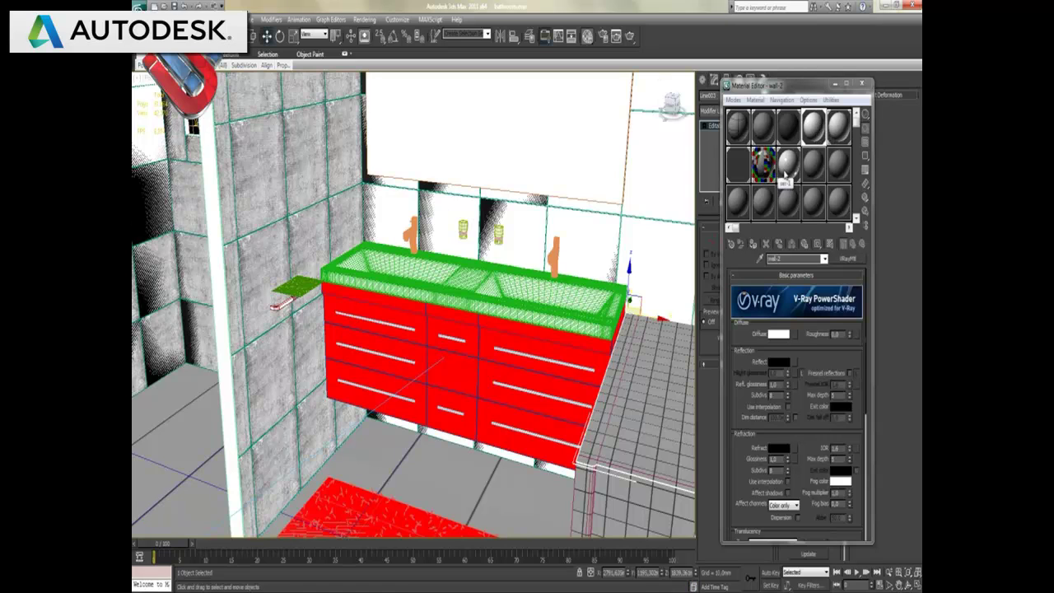
Close the Material Editor, dismiss the popup, and select the four upper wall pieces
left_click(860, 83)
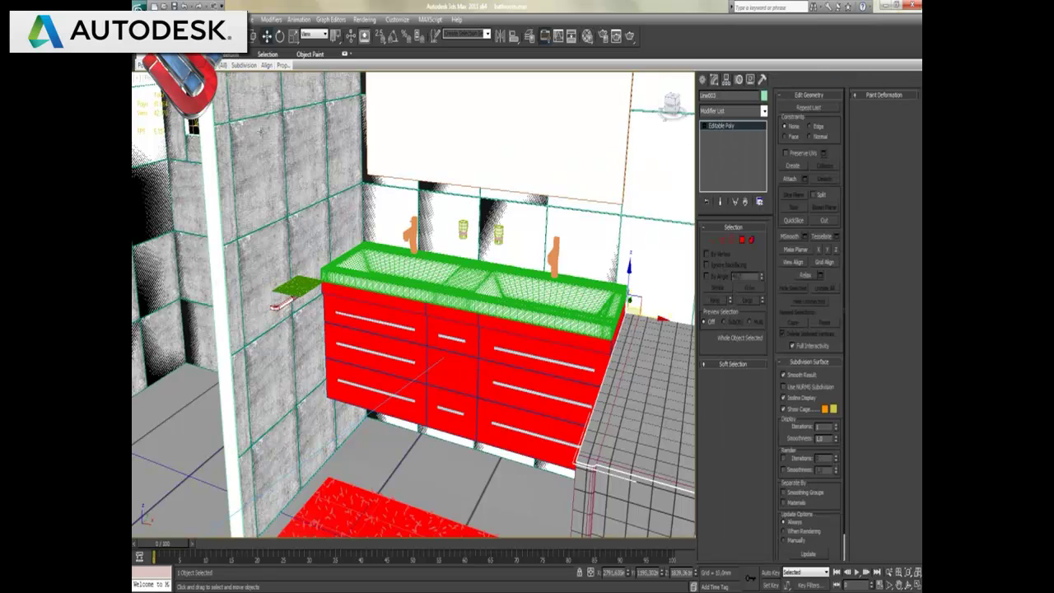
left_click(221, 98)
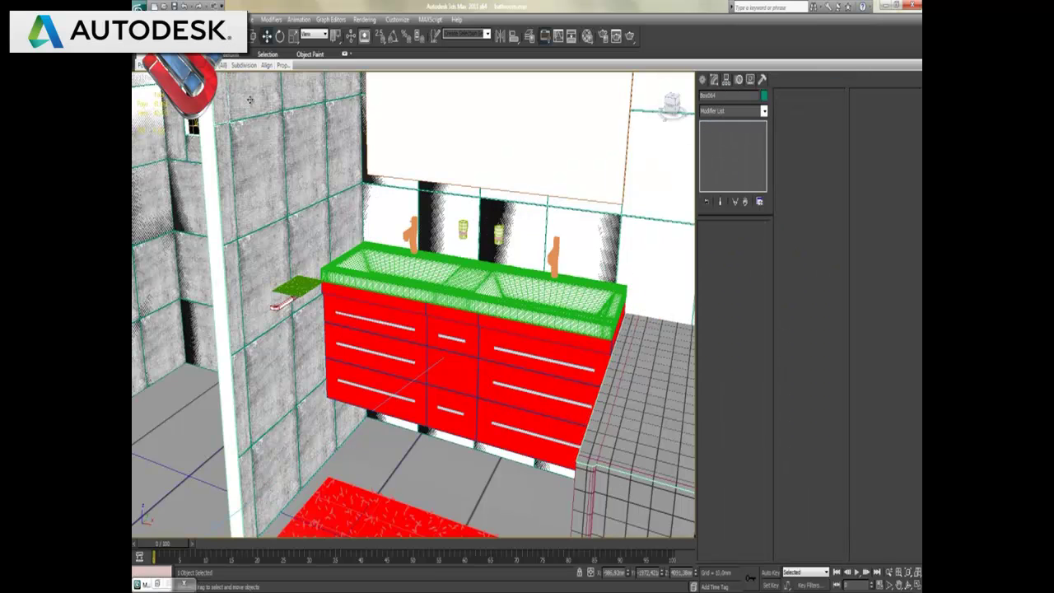
left_click(342, 92, "ctrl")
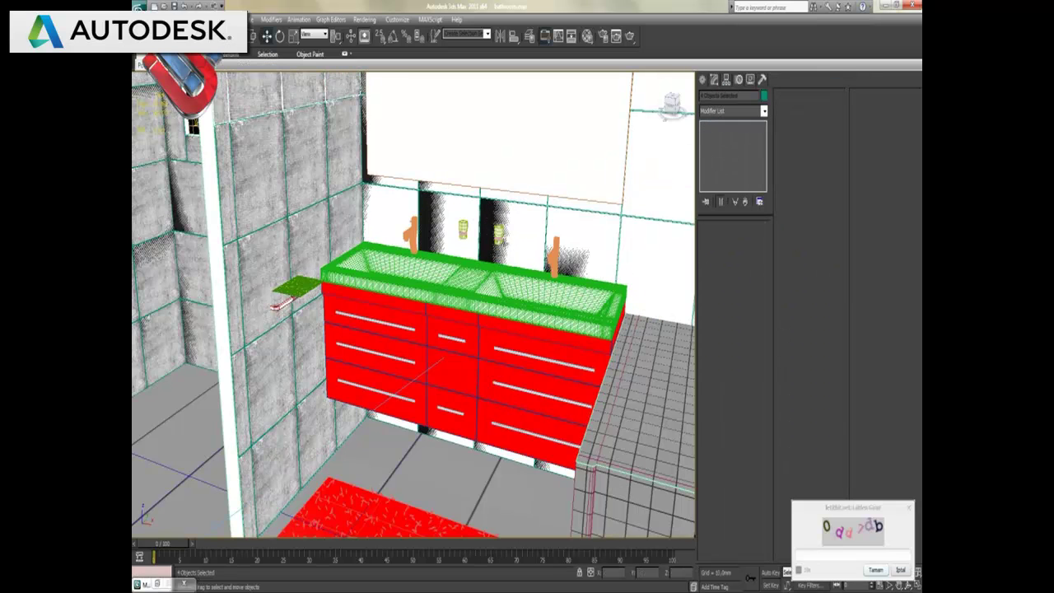
left_click(903, 570)
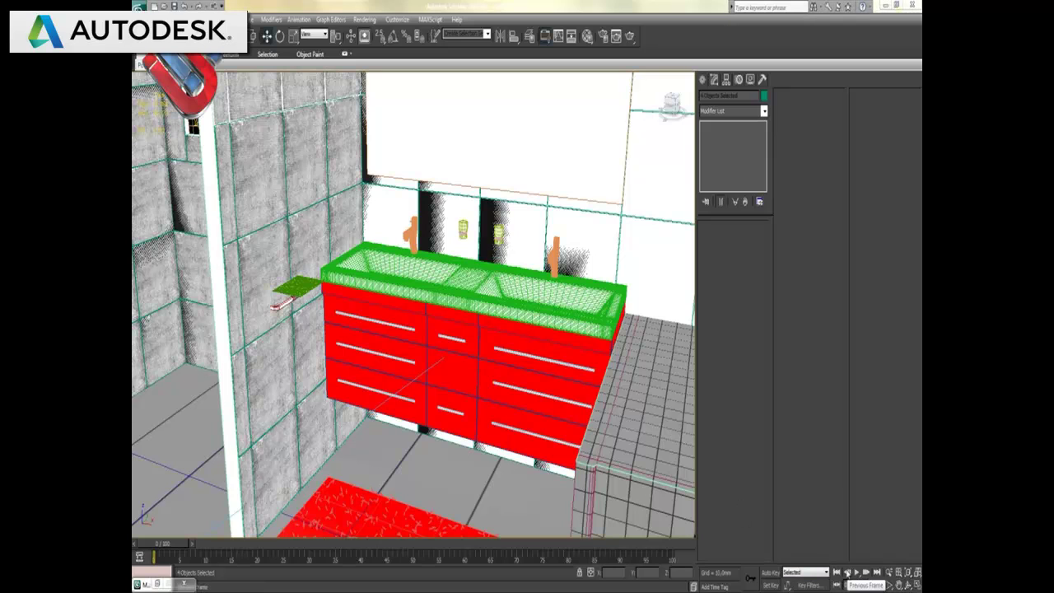
left_click(227, 183)
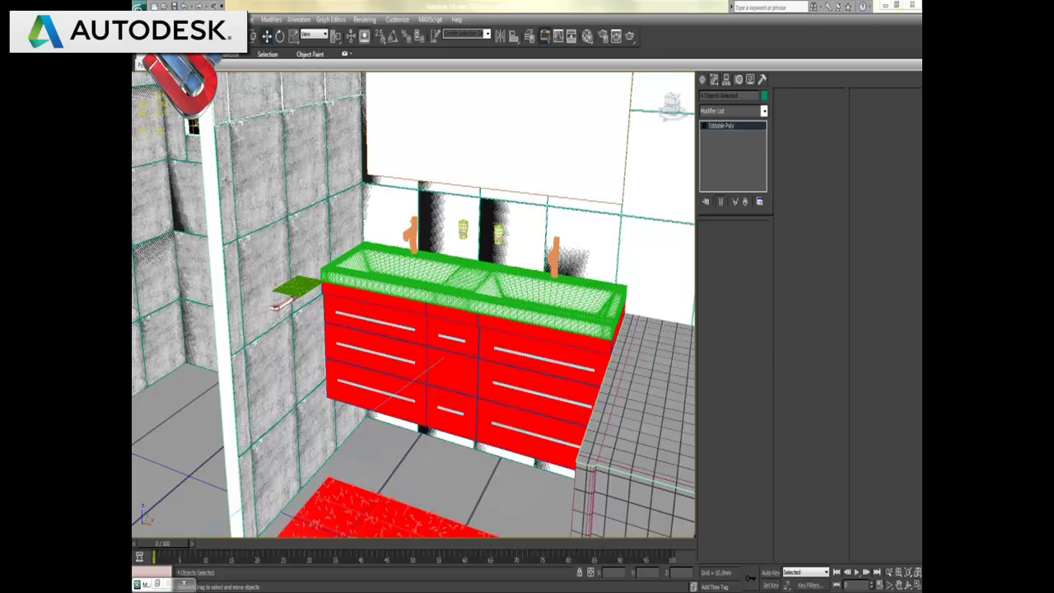
left_click(244, 184)
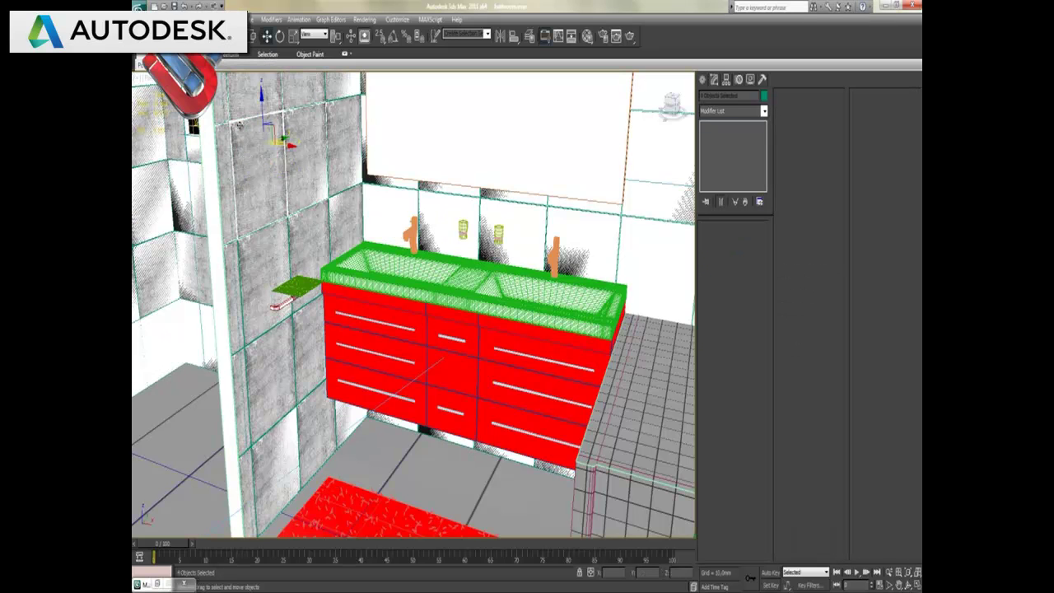
Ctrl-add the remaining left wall tile pieces to the selection, top to bottom
left_click(219, 105, "ctrl")
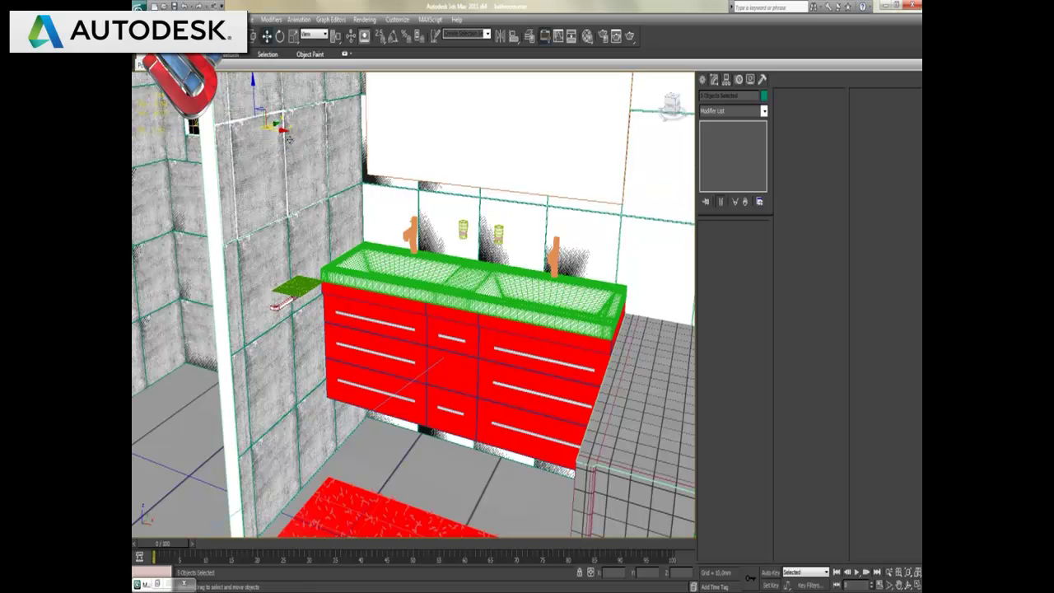
left_click(340, 105, "ctrl")
left_click(341, 191, "ctrl")
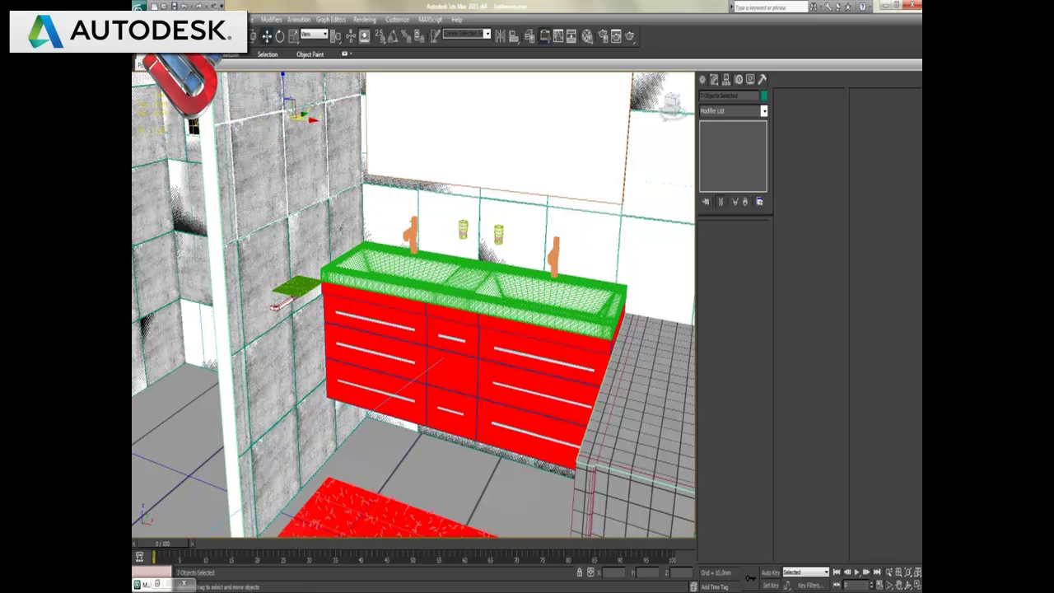
left_click(340, 229, "ctrl")
left_click(308, 232, "ctrl")
left_click(264, 257, "ctrl")
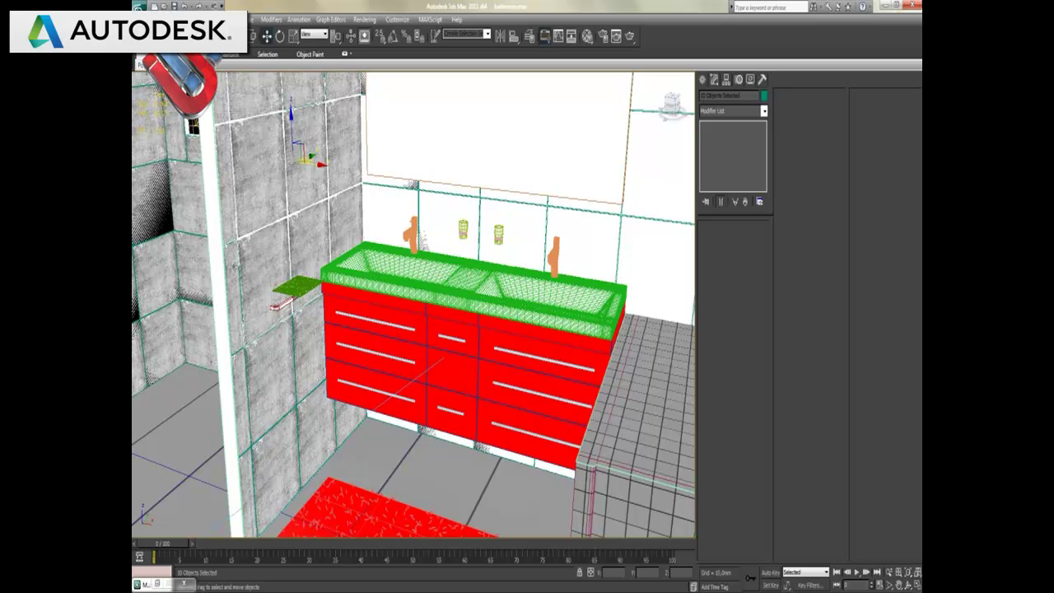
left_click(235, 268, "ctrl")
left_click(236, 376, "ctrl")
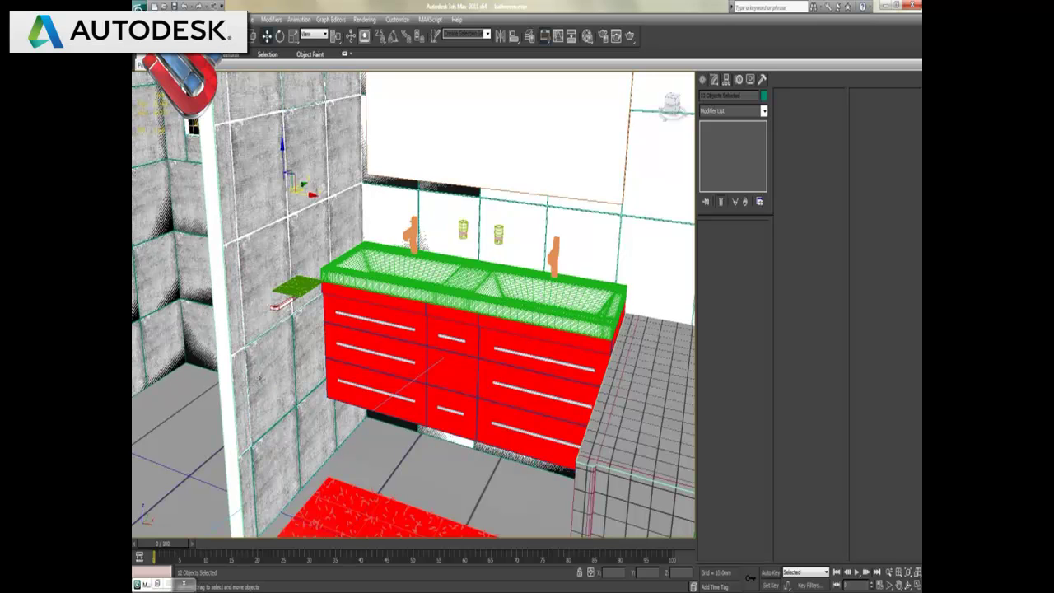
left_click(260, 378, "ctrl")
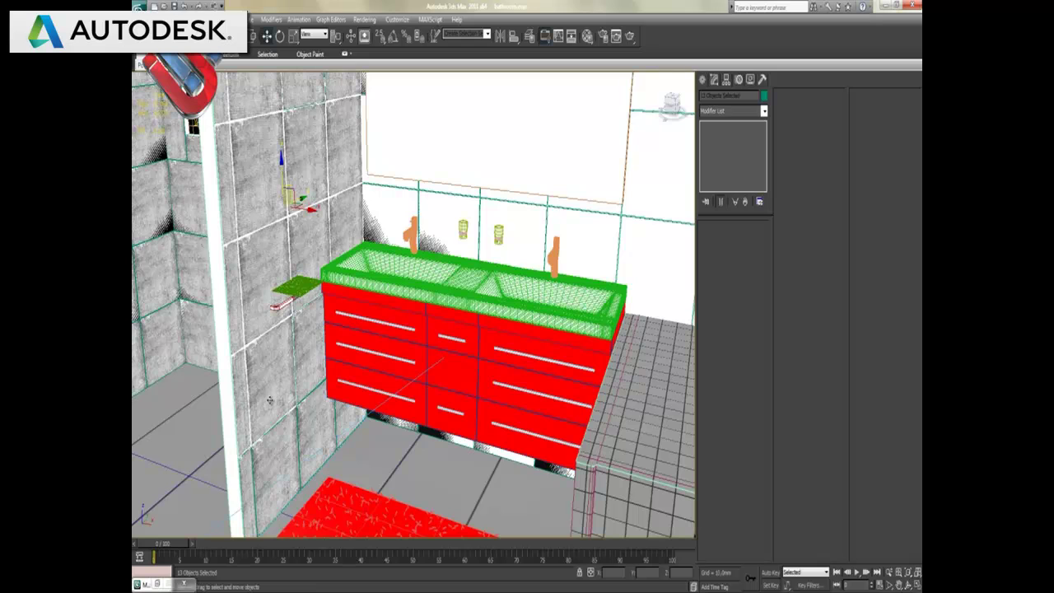
left_click(306, 376, "ctrl")
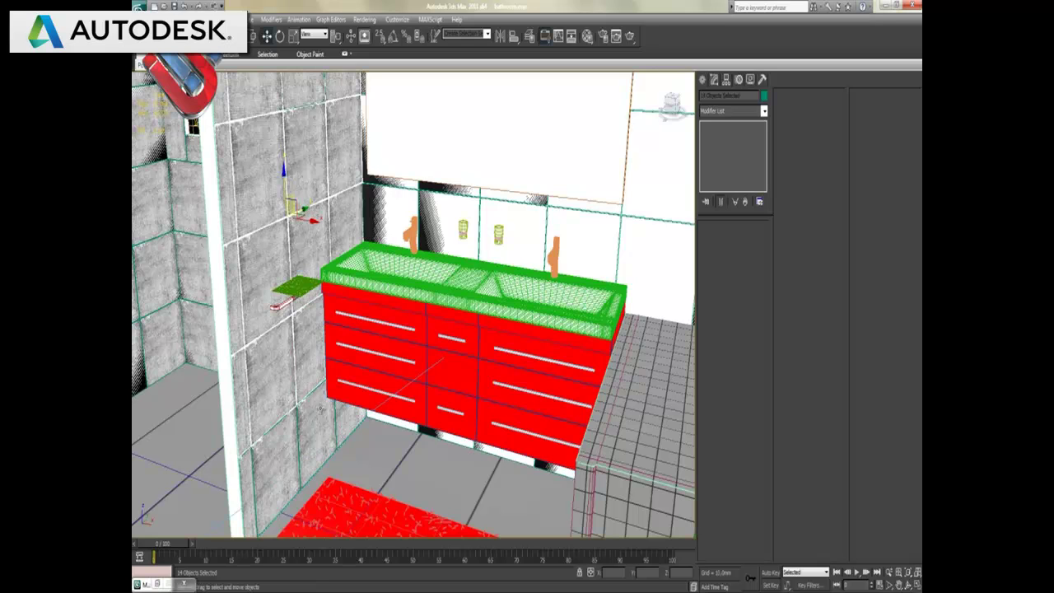
left_click(317, 427, "ctrl")
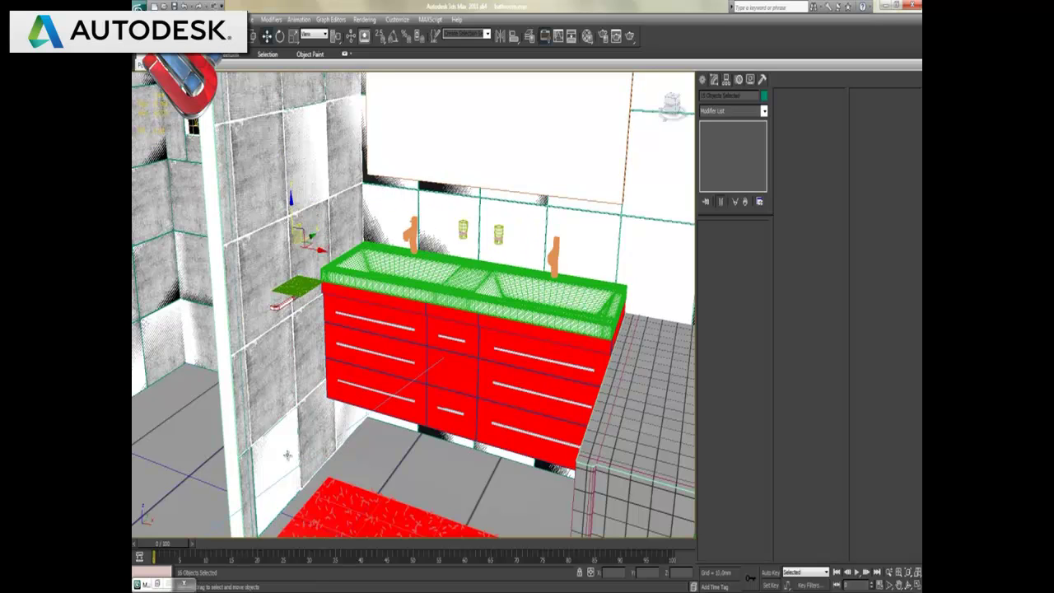
left_click(285, 455, "ctrl")
Add two more wall objects to the current selection
left_click(343, 440, "ctrl")
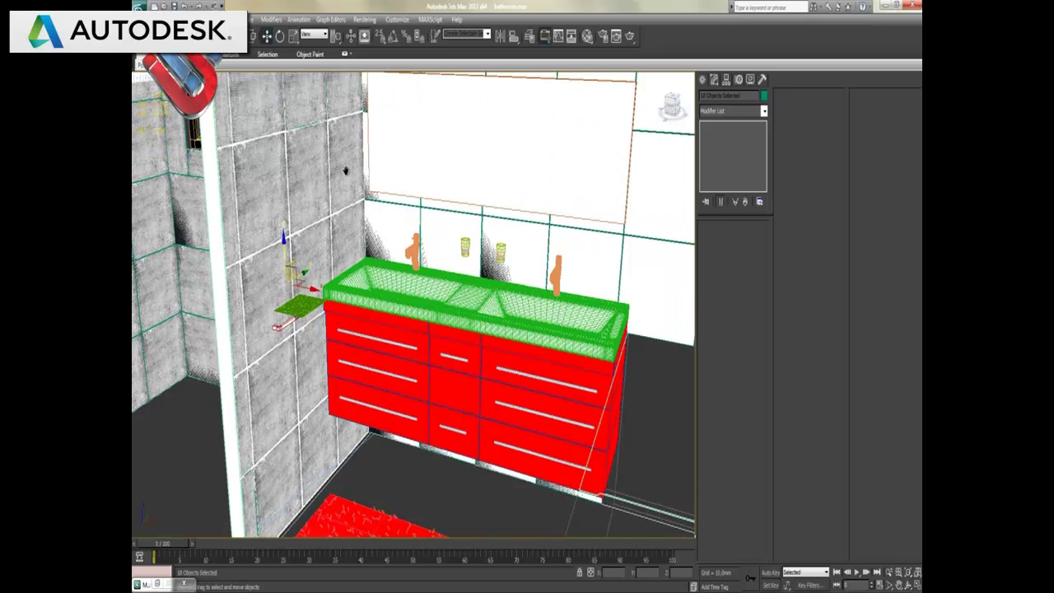
scroll(372, 214, "up", 5)
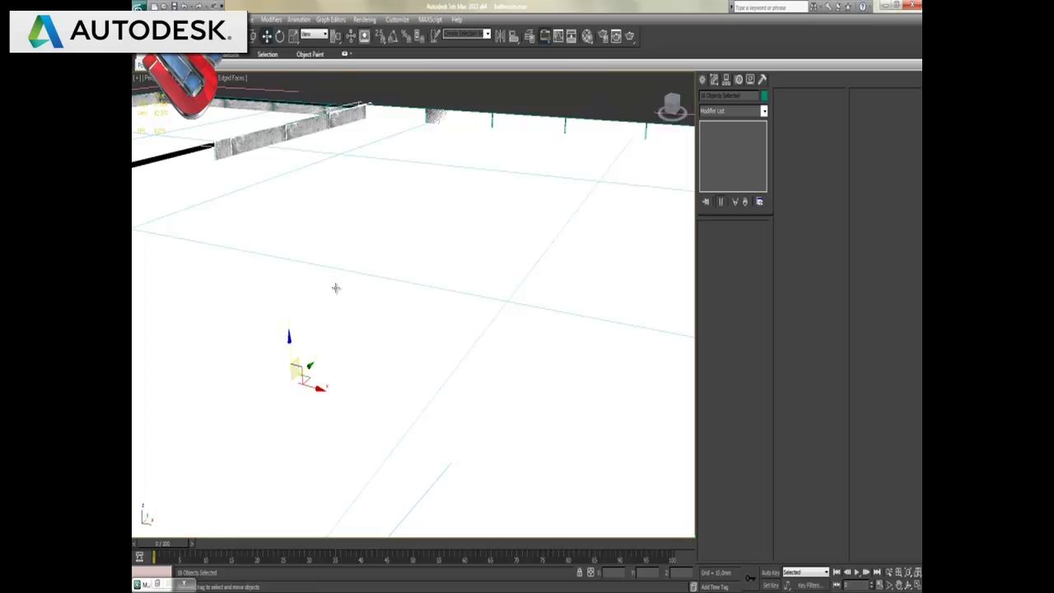
scroll(334, 280, "down", 5)
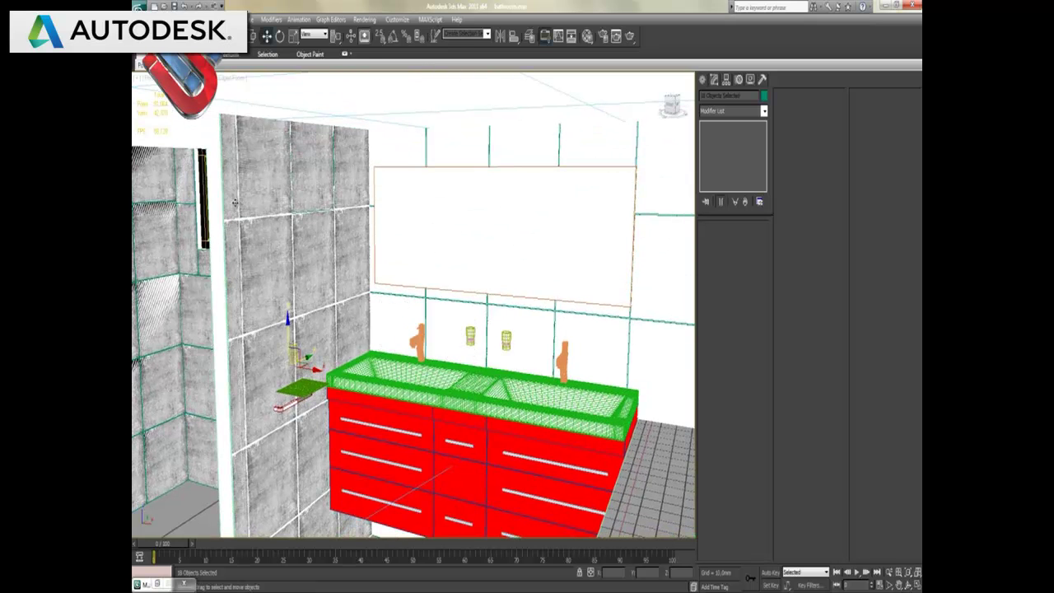
left_click(322, 195, "ctrl")
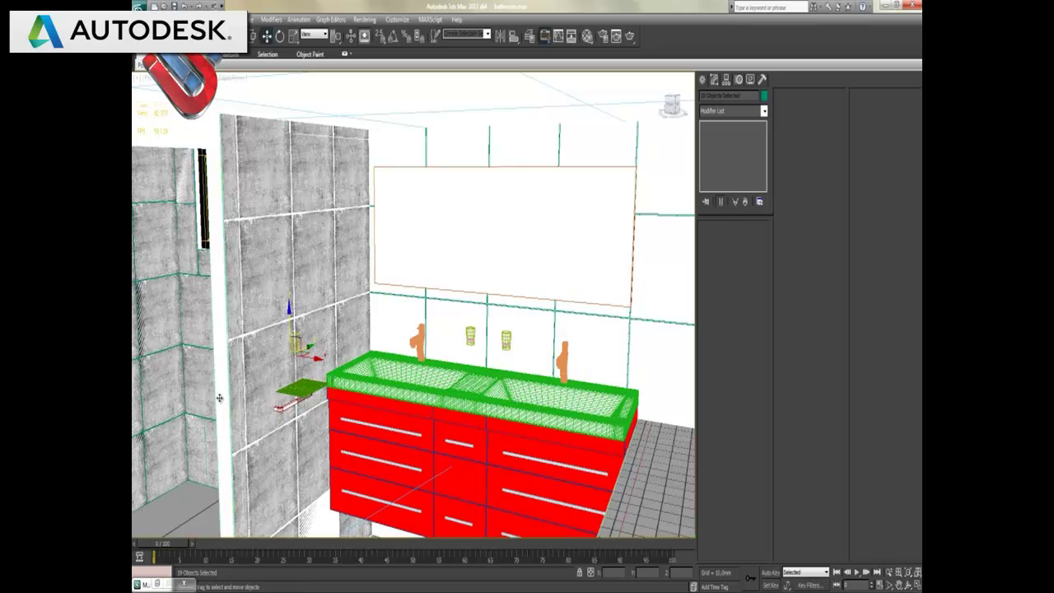
Make the Perspective view active and maximize it across the workspace
left_click(918, 584)
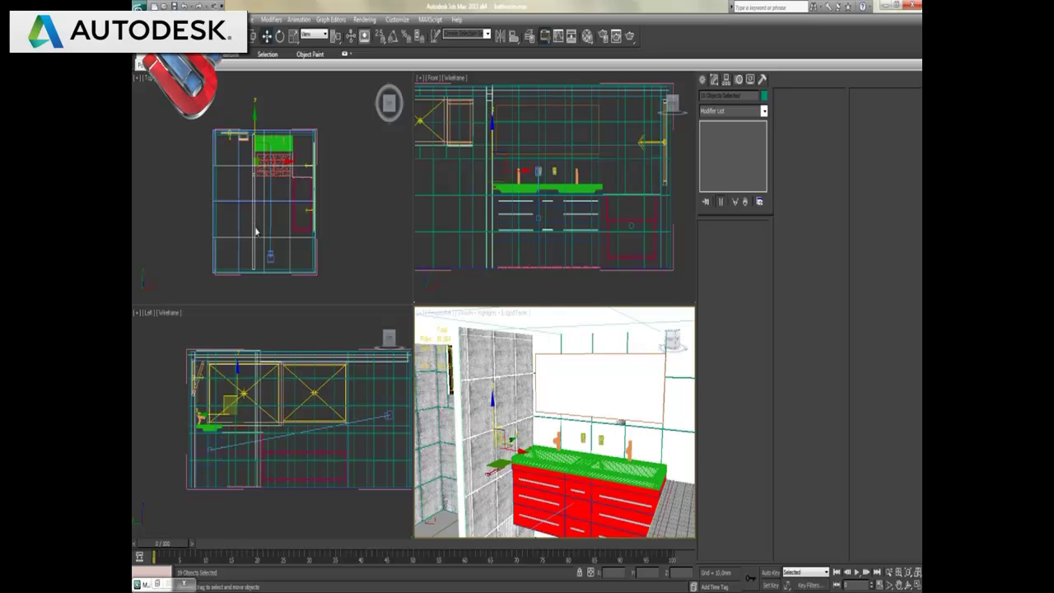
left_click_drag(255, 223, 254, 219)
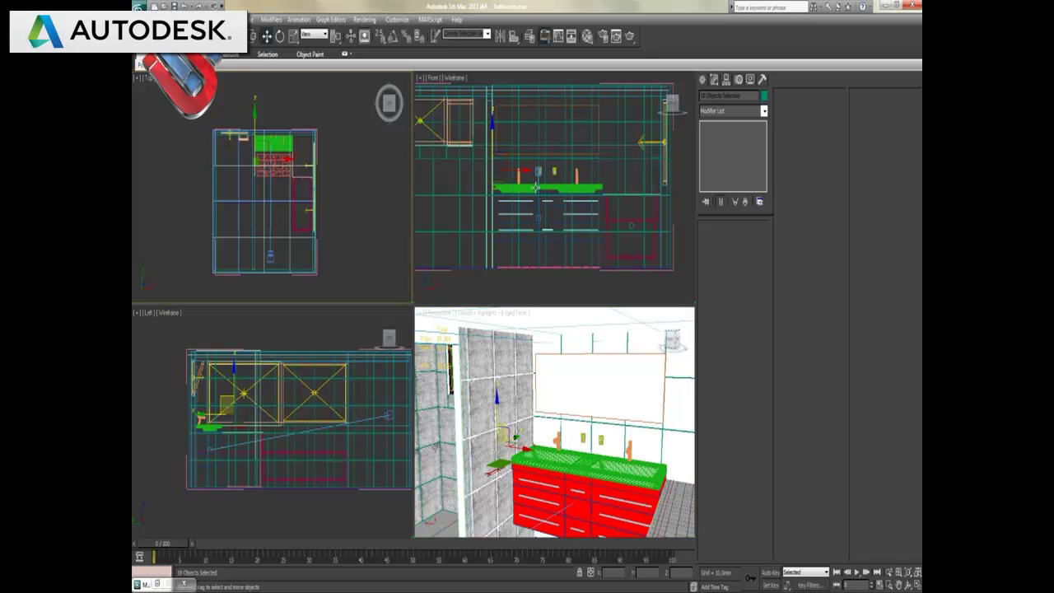
right_click(555, 377)
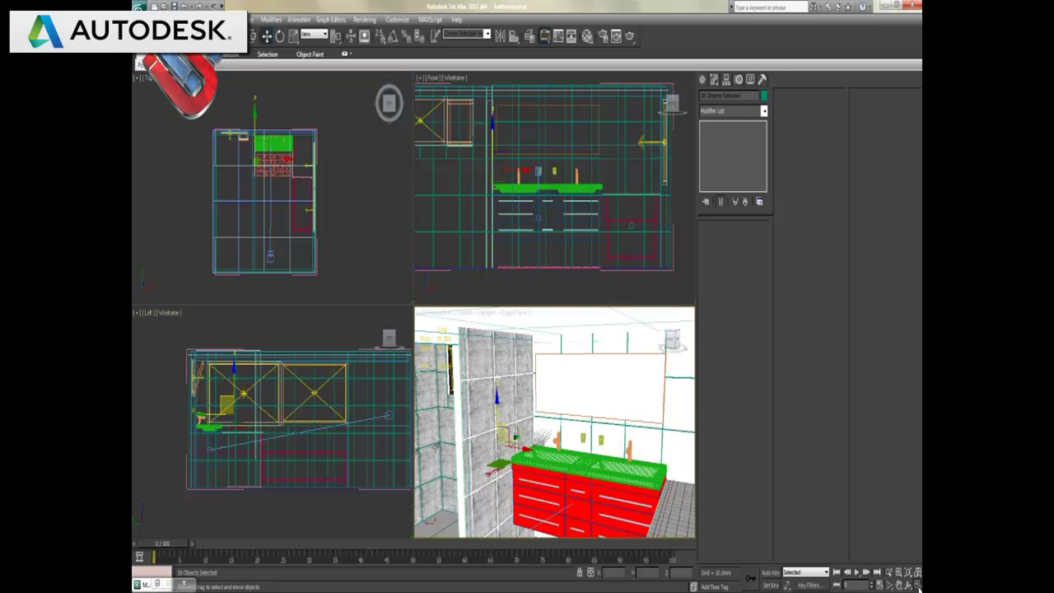
left_click(917, 584)
Assign the white ser-1 V-Ray material to the middle wall panel and start a test render
key("m")
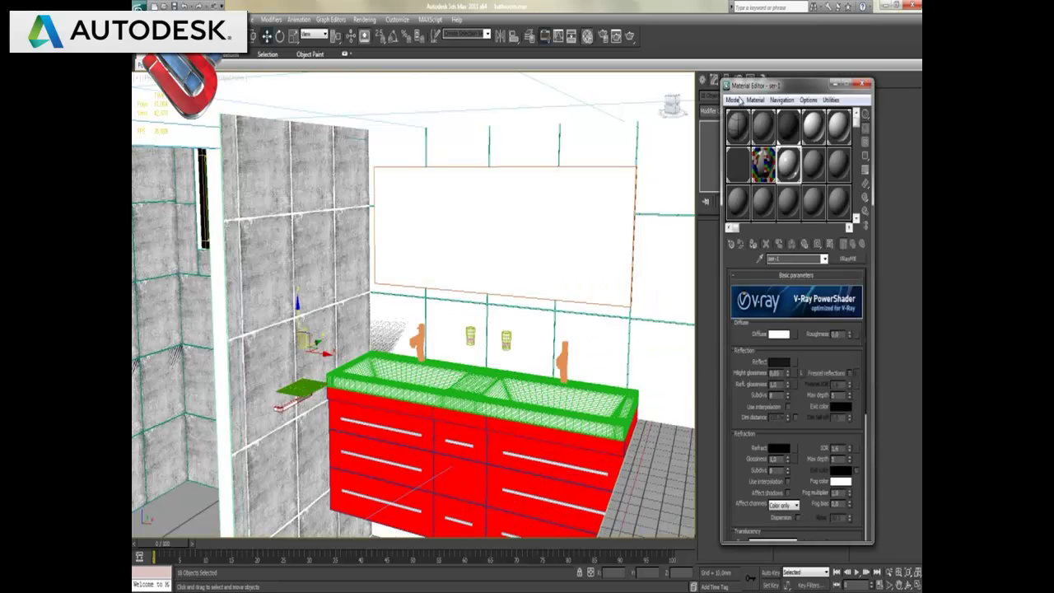
left_click(753, 245)
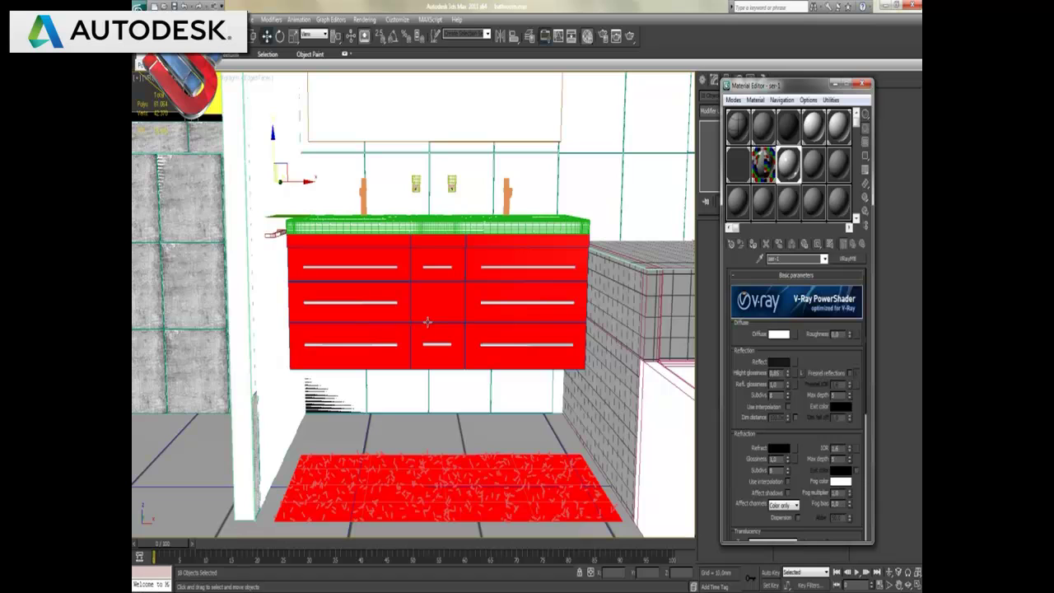
key("shift+q")
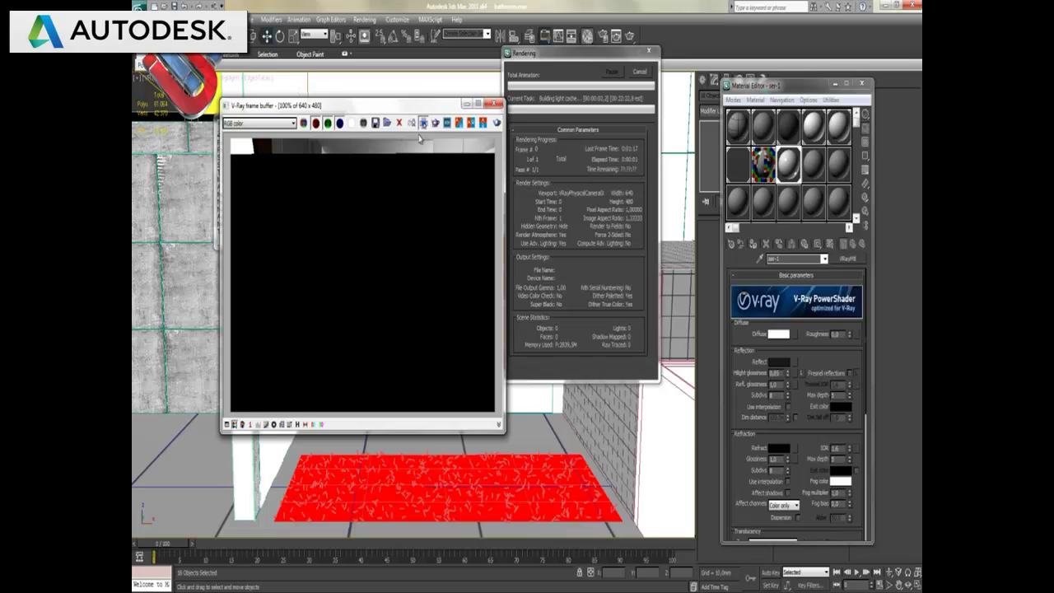
Move the frame buffer aside and cancel the running V-Ray render partway through
left_click_drag(415, 110, 370, 88)
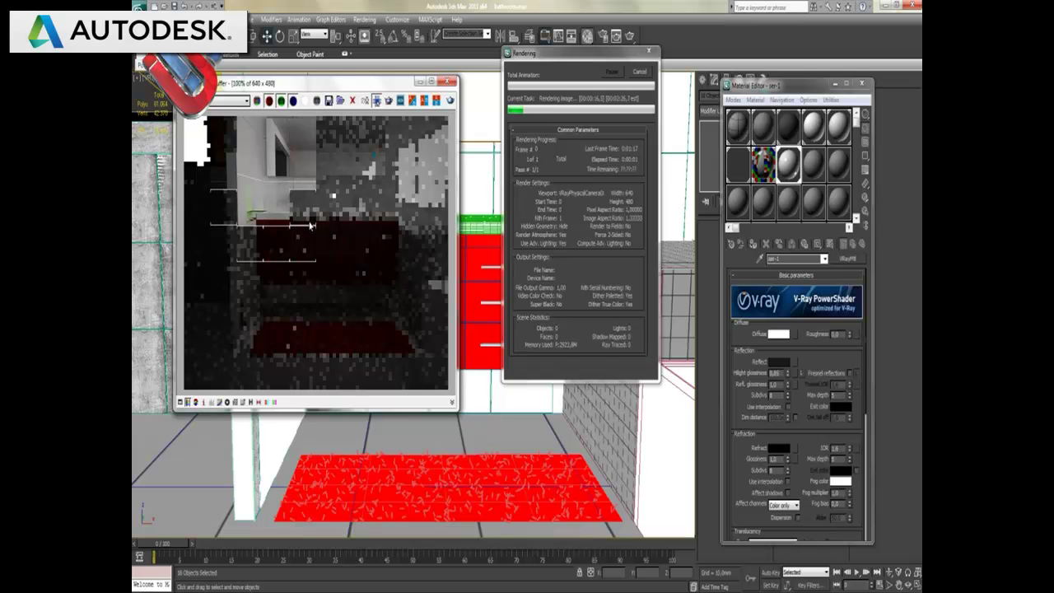
left_click(625, 88)
left_click(640, 72)
Close the frame buffer, V-Ray log and Material Editor, then select the cloth towel object
left_click(447, 81)
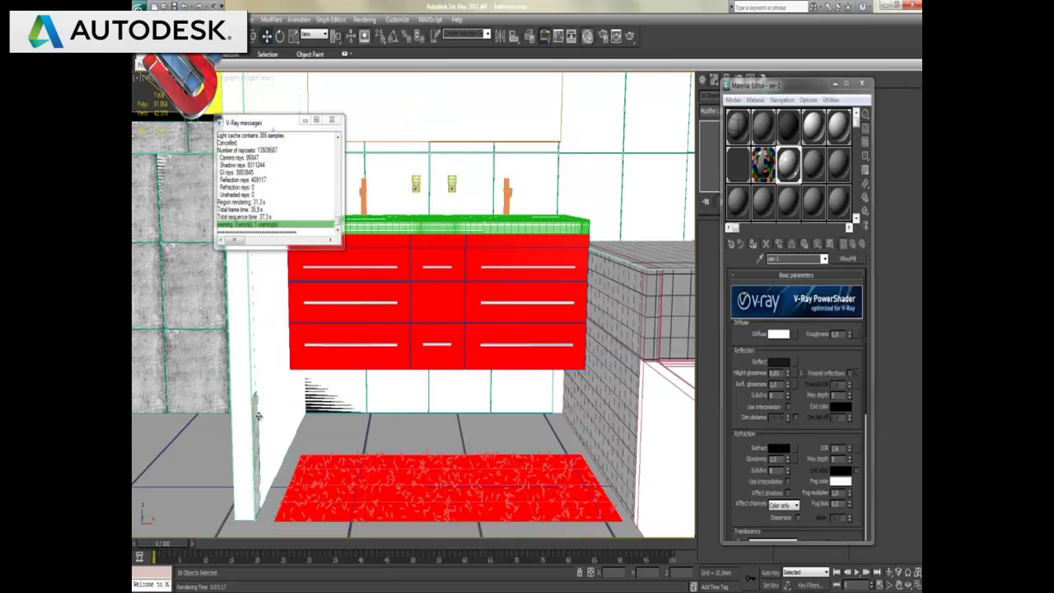
left_click(255, 422)
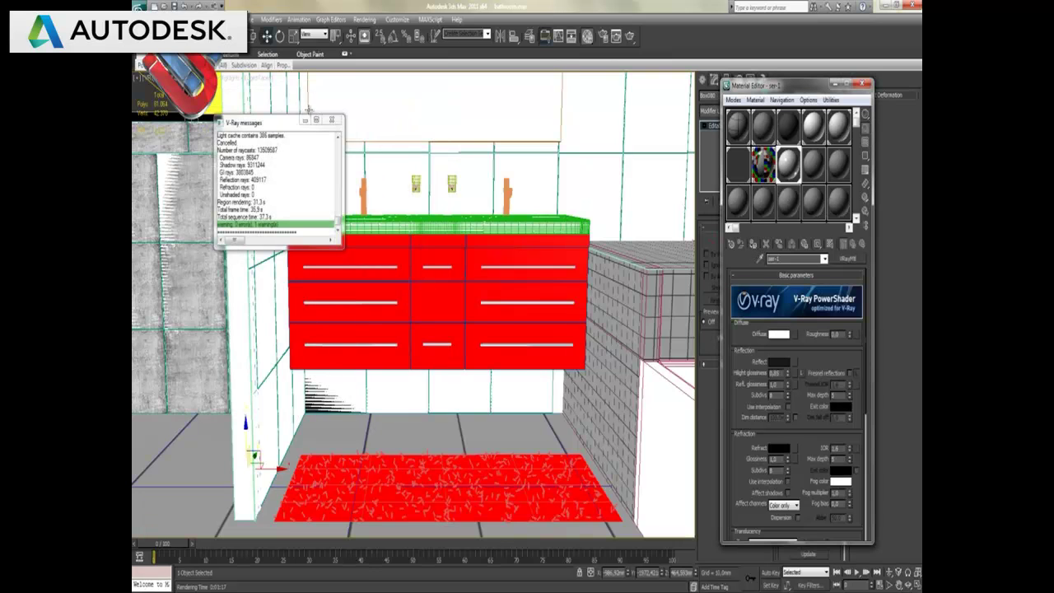
left_click(331, 119)
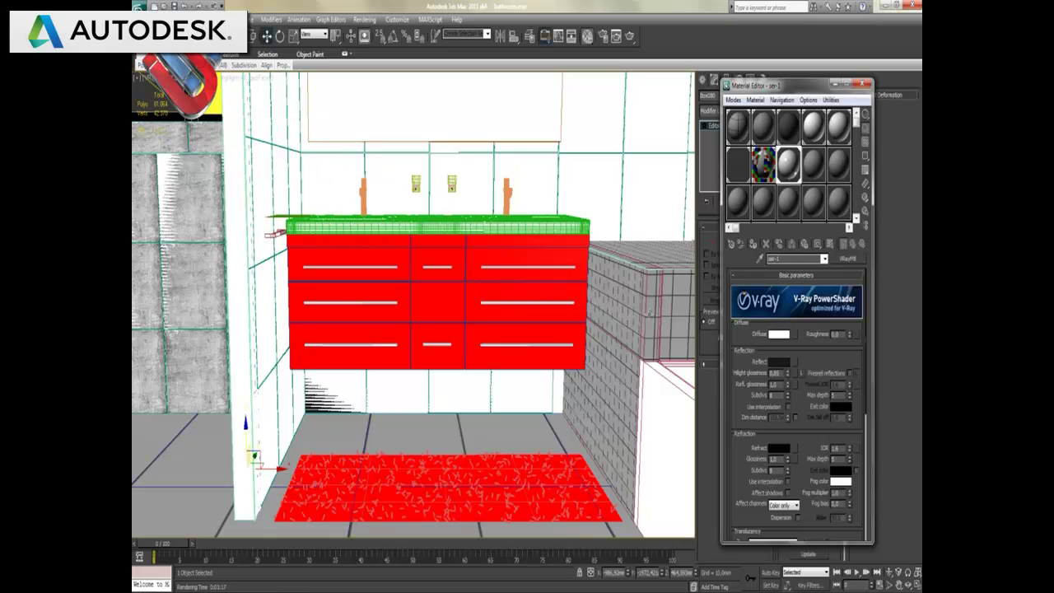
left_click(863, 84)
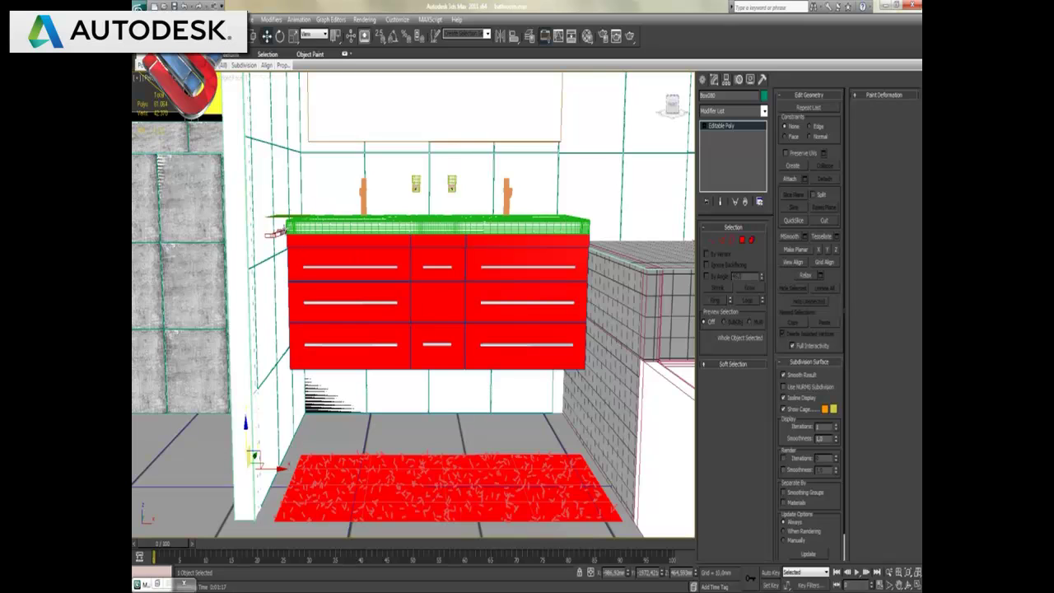
left_click(280, 217)
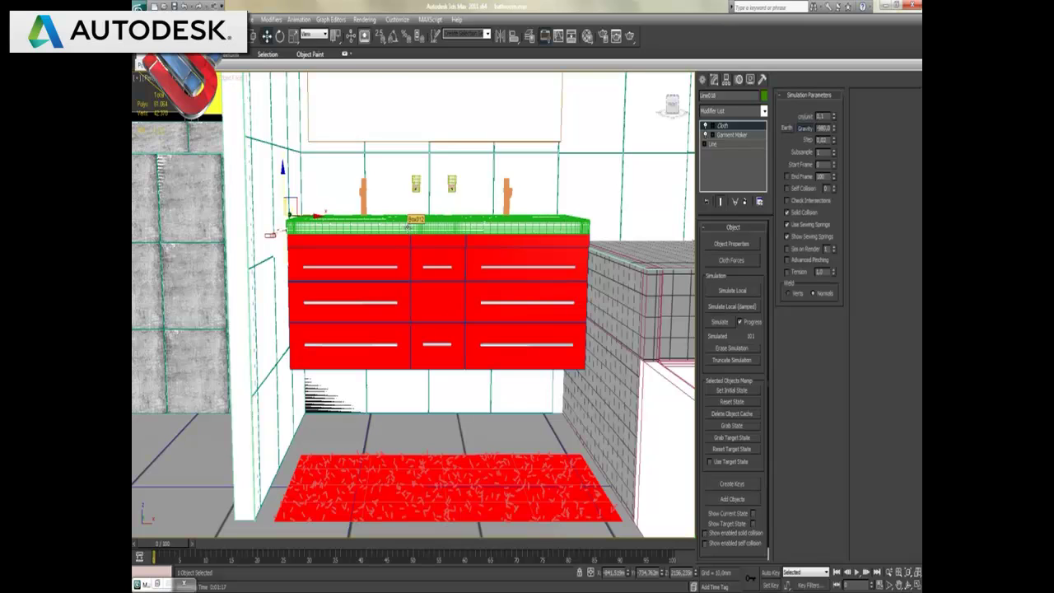
Zoom in on the towel, select its hanging mesh, then orbit out to view the cabinet
key("z")
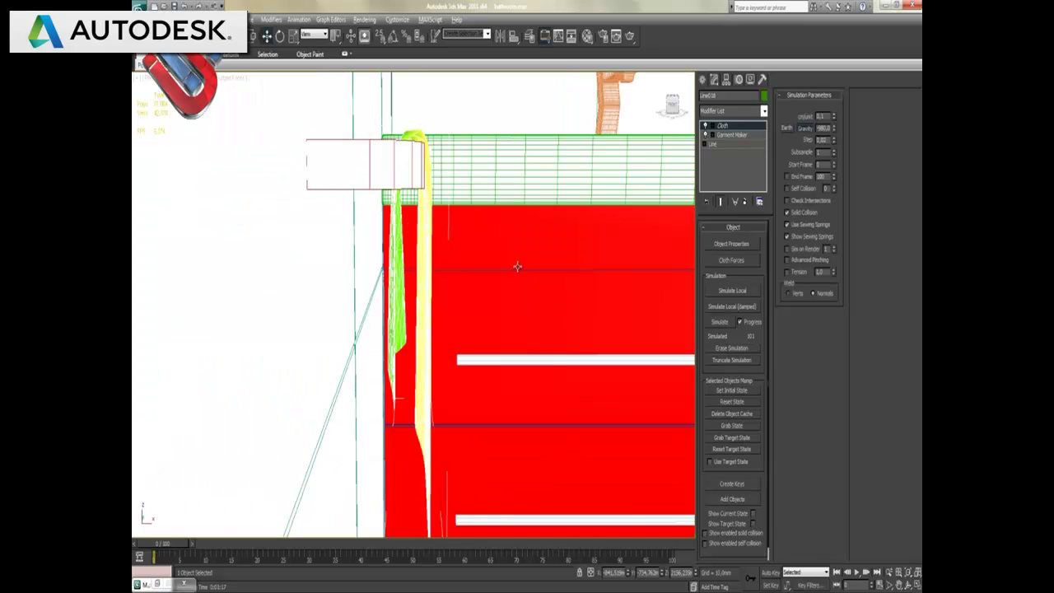
middle_click_drag(499, 223, 475, 256, "alt")
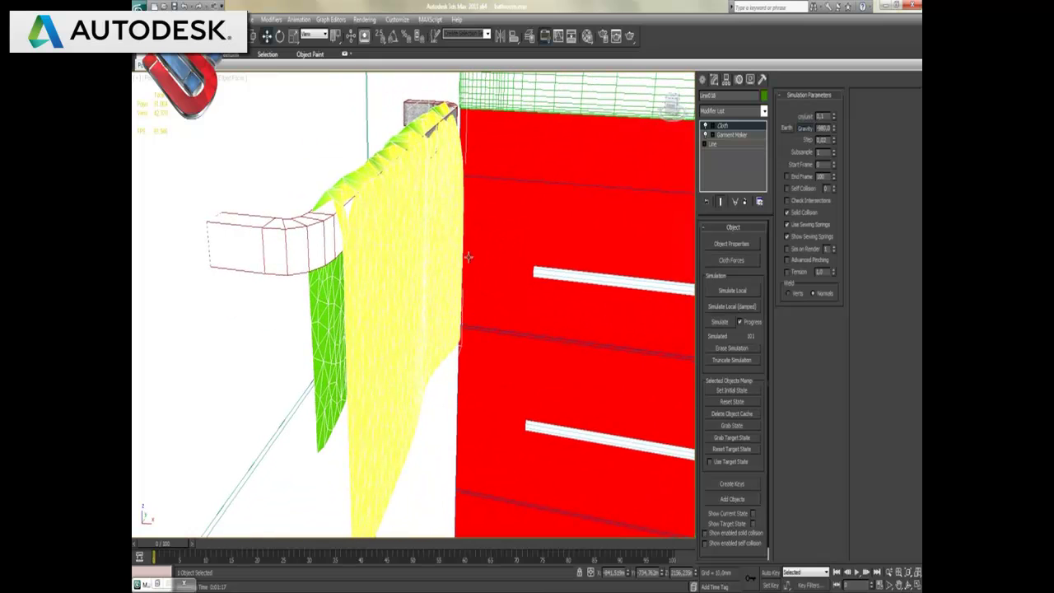
left_click(548, 432)
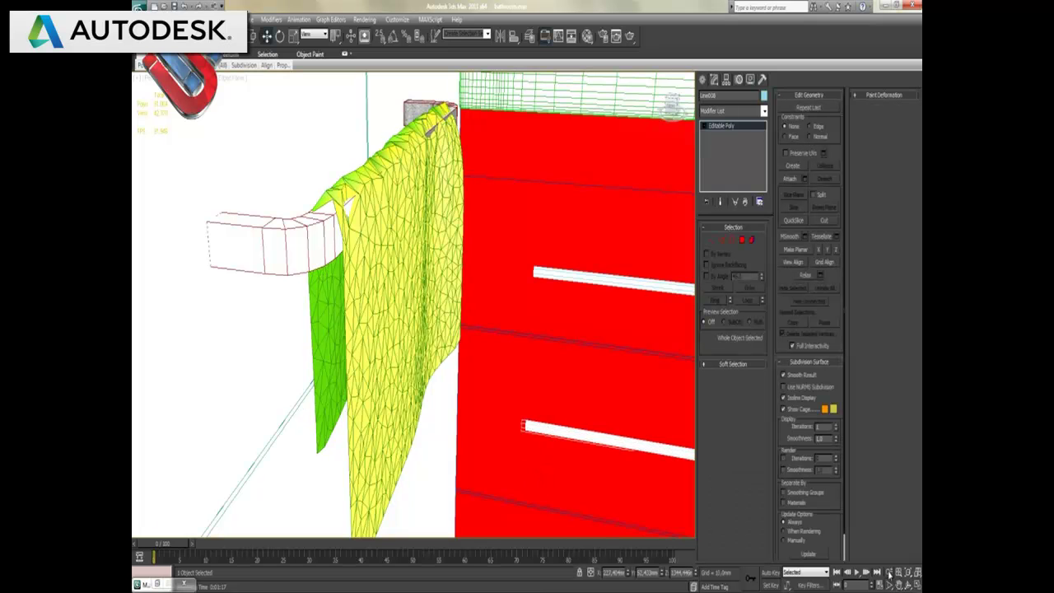
mouse_move(549, 237)
middle_mouse_down("ctrl+alt")
mouse_move(552, 348)
mouse_move(523, 316)
mouse_move(525, 357)
mouse_move(539, 360)
mouse_move(520, 374)
middle_mouse_up("ctrl+alt")
mouse_move(638, 331)
middle_mouse_down("alt")
mouse_move(456, 305)
mouse_move(647, 349)
mouse_move(526, 266)
mouse_move(483, 252)
mouse_move(502, 294)
mouse_move(492, 349)
mouse_move(510, 358)
mouse_move(607, 329)
mouse_move(562, 250)
mouse_move(501, 211)
mouse_move(501, 223)
middle_mouse_up("alt")
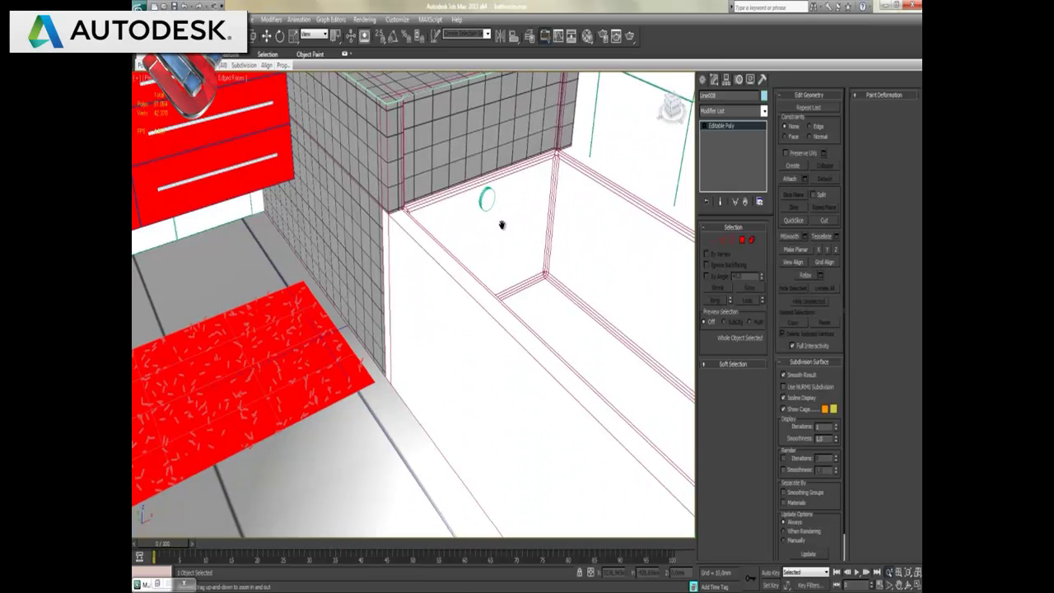
Orbit the perspective view to look down into the empty bathtub
scroll(499, 350, "up", 2)
middle_click_drag(499, 351, 524, 353, "alt")
mouse_move(605, 376)
middle_mouse_down("alt")
mouse_move(466, 409)
mouse_move(484, 407)
middle_mouse_up("alt")
middle_click_drag(548, 373, 543, 375, "alt")
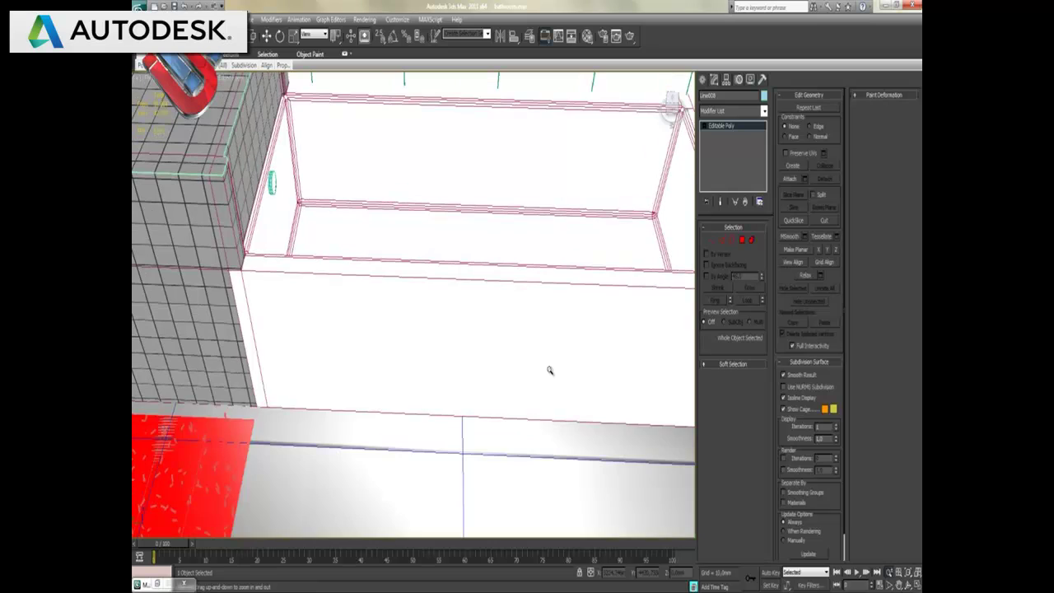
scroll(544, 376, "up", 5)
scroll(545, 376, "up", 5)
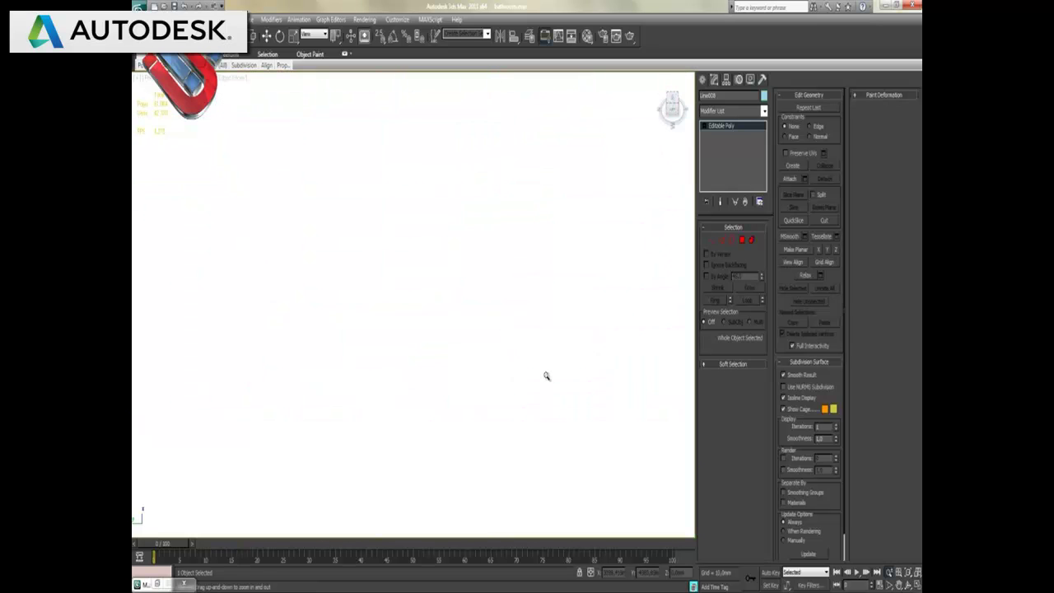
scroll(543, 379, "down", 5)
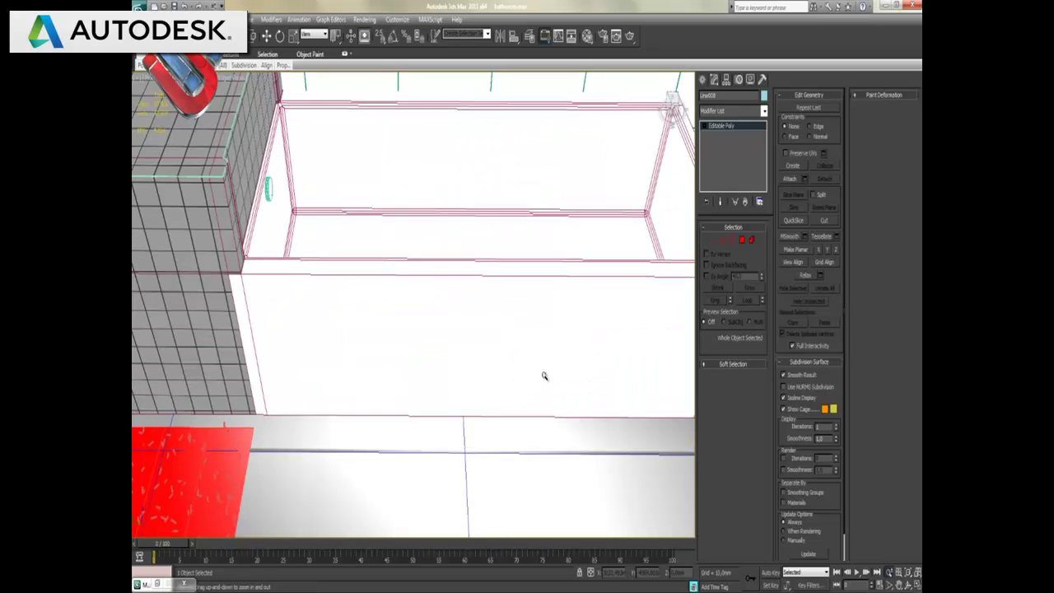
scroll(543, 378, "down", 2)
Switch to a maximized Top view of the whole bathroom
key("alt+w")
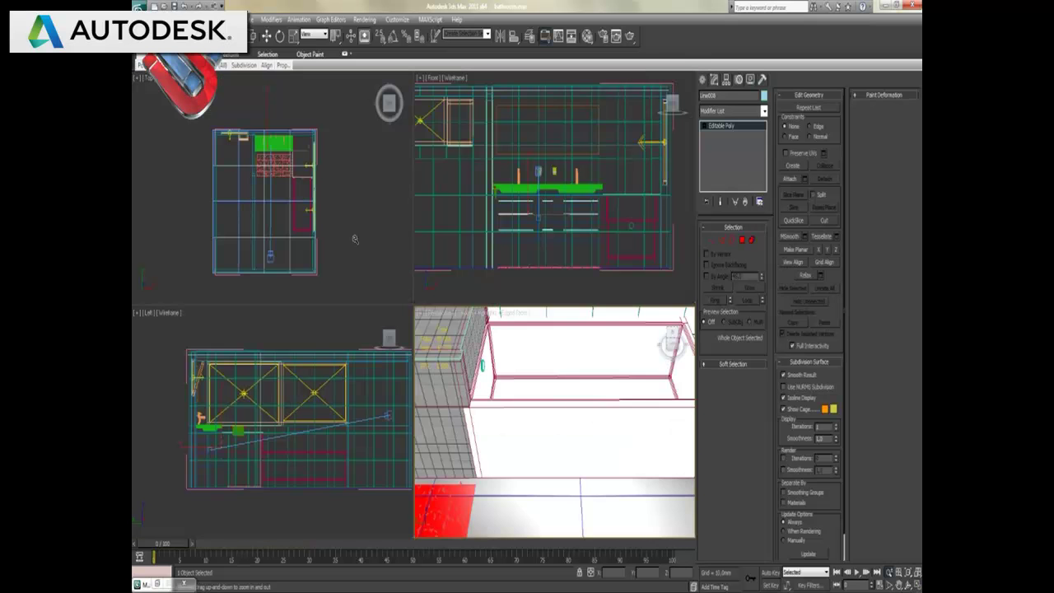
right_click(315, 175)
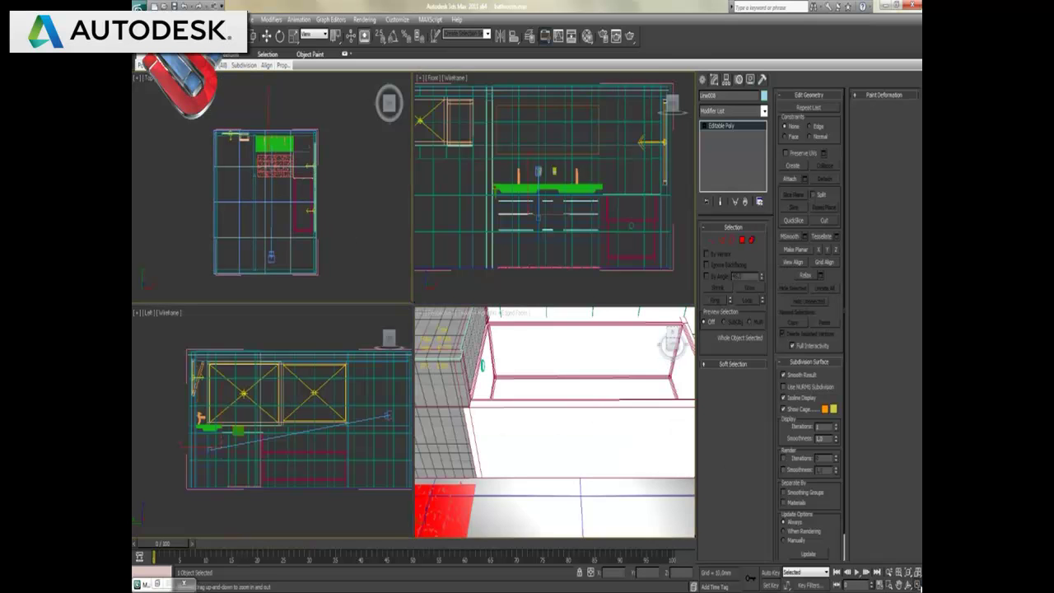
key("alt+w")
Draw a segmented plane covering the bathtub in the Top view
left_click(537, 312)
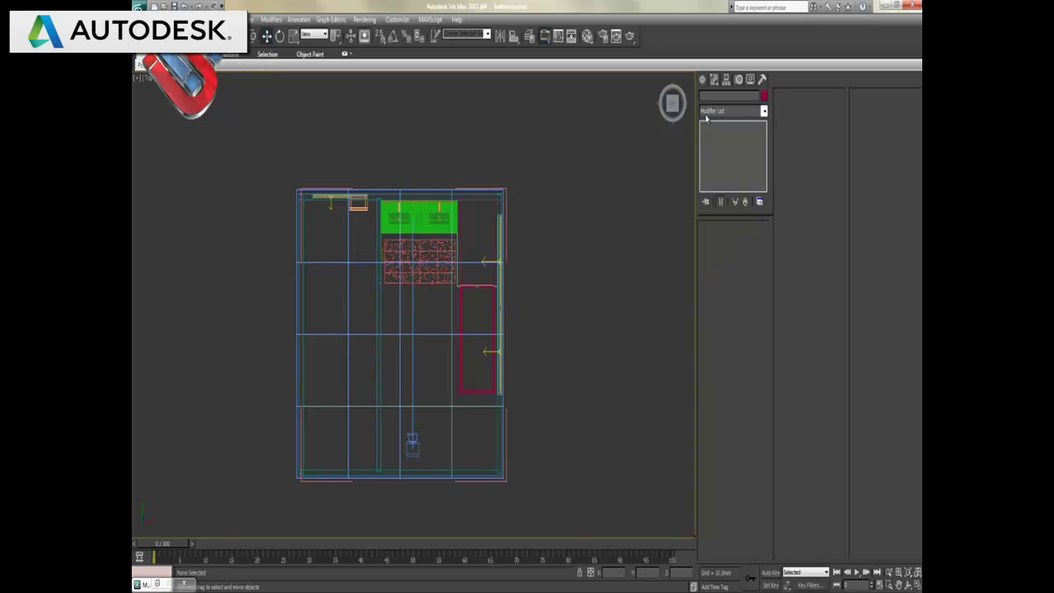
left_click(702, 79)
left_click(749, 201)
scroll(485, 428, "up", 2)
scroll(518, 370, "up", 3)
scroll(548, 355, "up", 2)
middle_click_drag(612, 254, 442, 393)
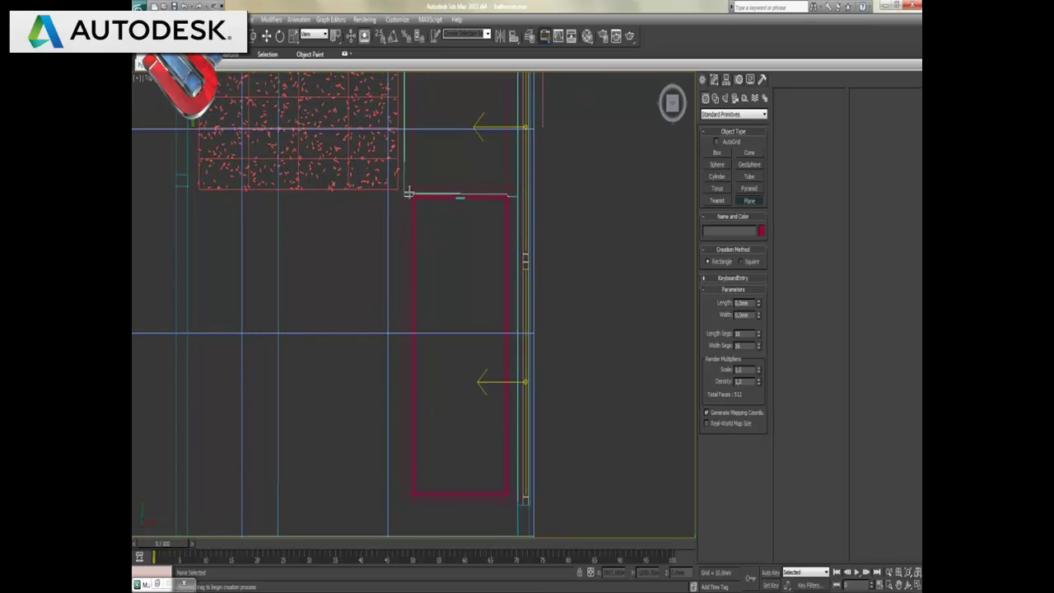
left_click_drag(409, 193, 511, 498)
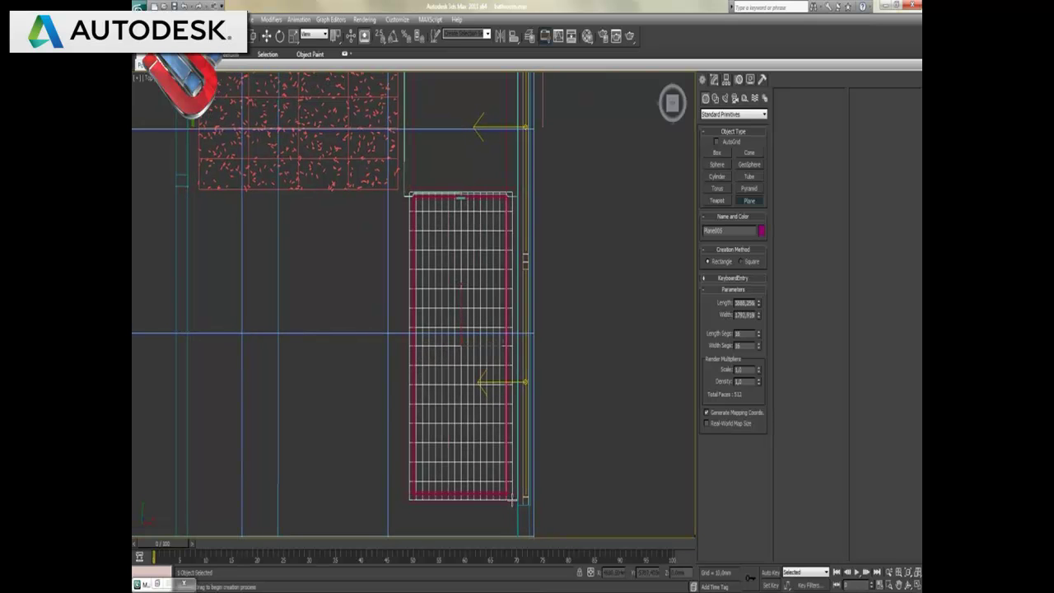
Raise the water plane up into the bathtub using the Front view
left_click(916, 585)
right_click(574, 338)
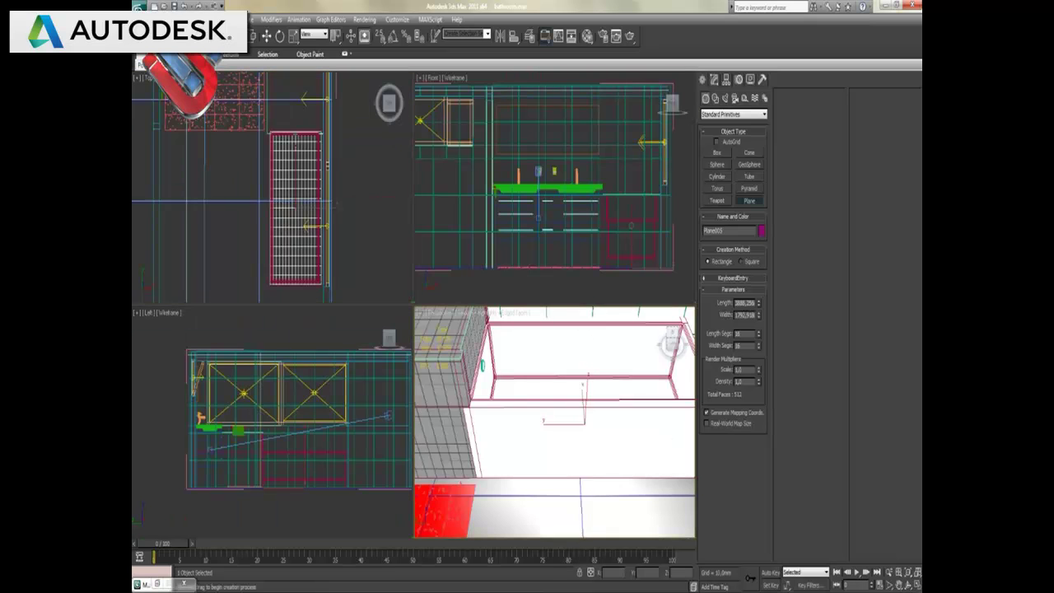
right_click(604, 240)
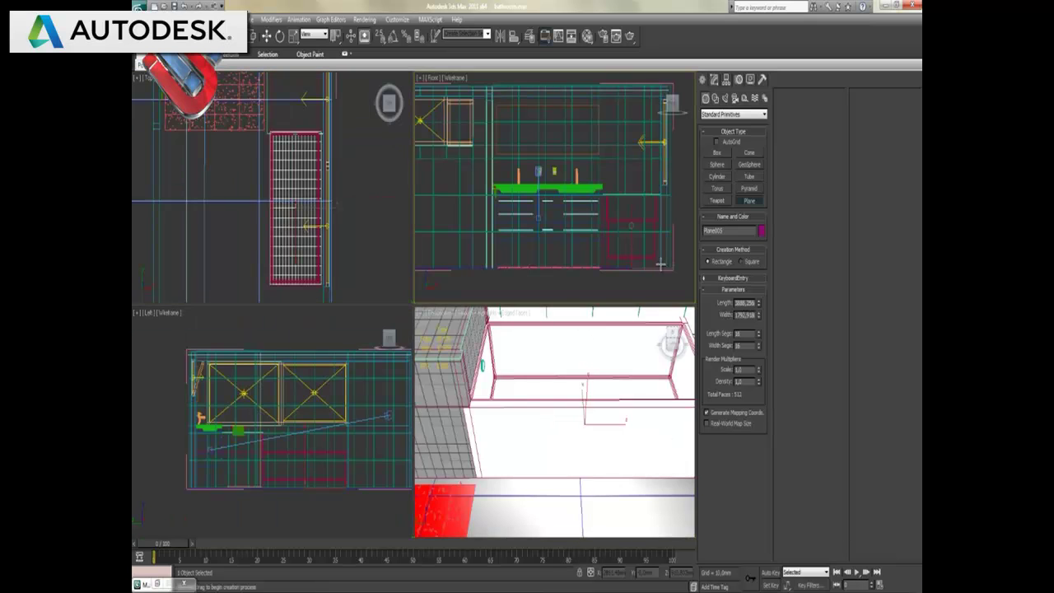
key("w")
left_click_drag(631, 236, 634, 208)
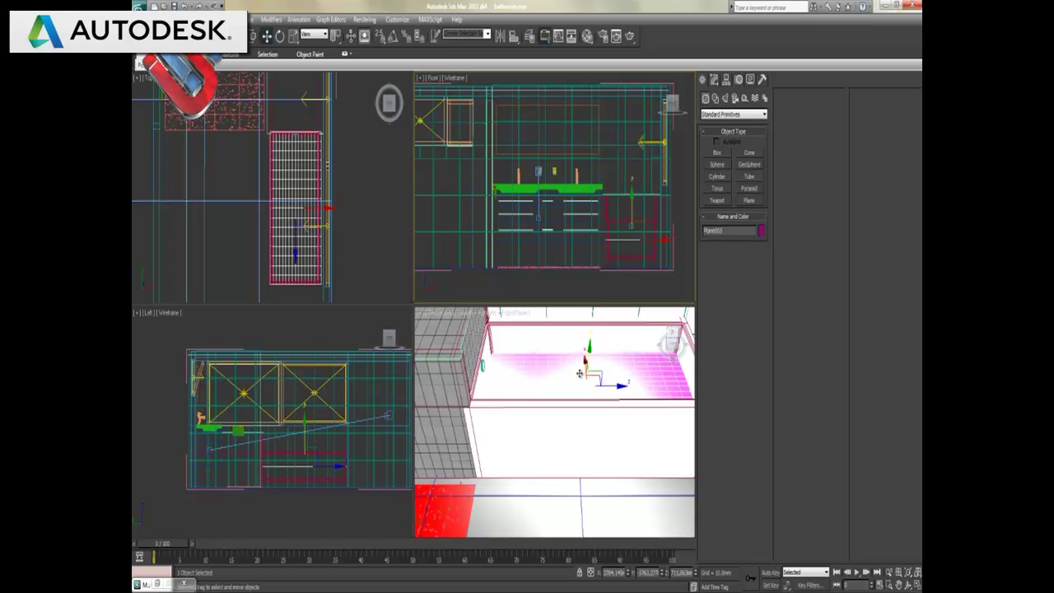
Turn an unused material slot into a VRayMtl named su
left_click(916, 584)
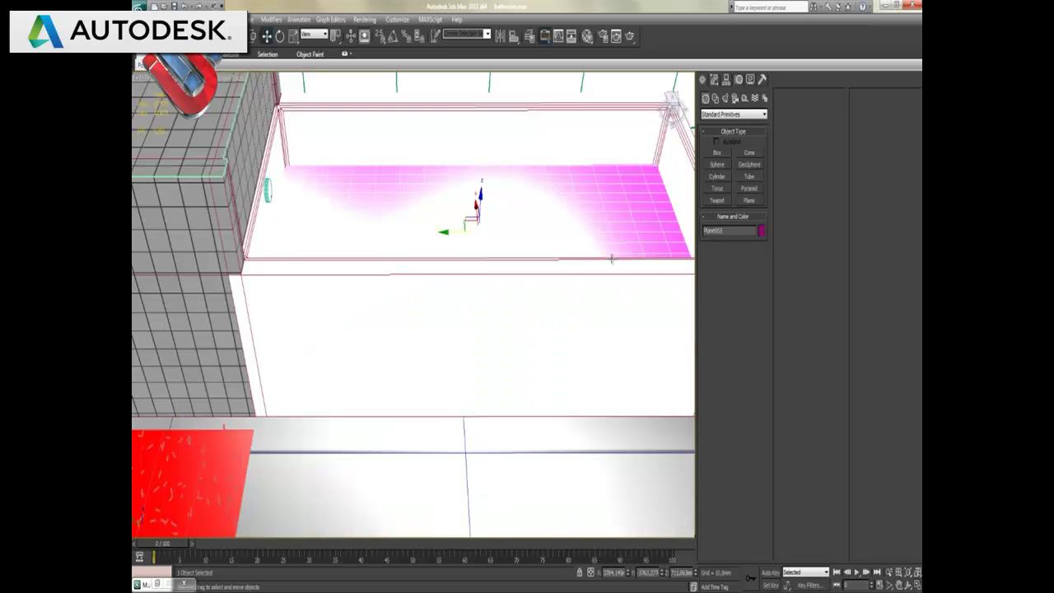
key("m")
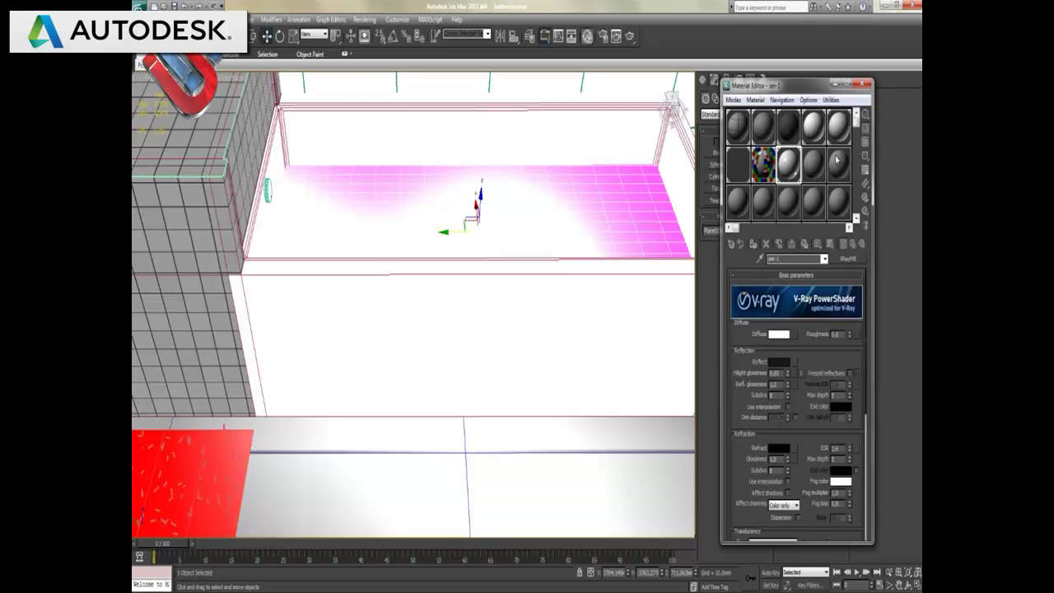
left_click(813, 166)
type("su")
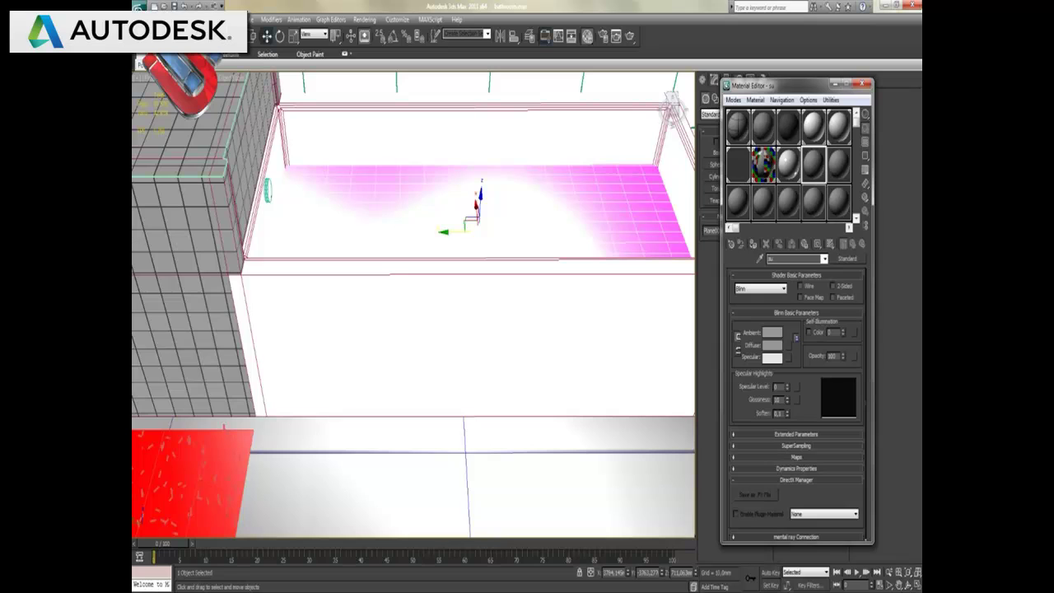
left_click(841, 258)
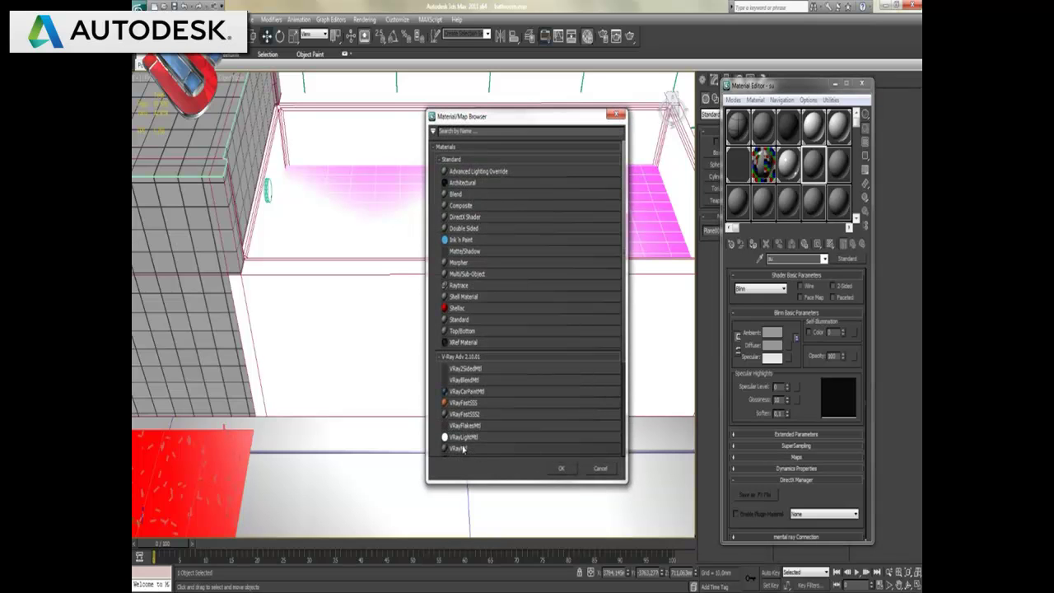
double_click(463, 448)
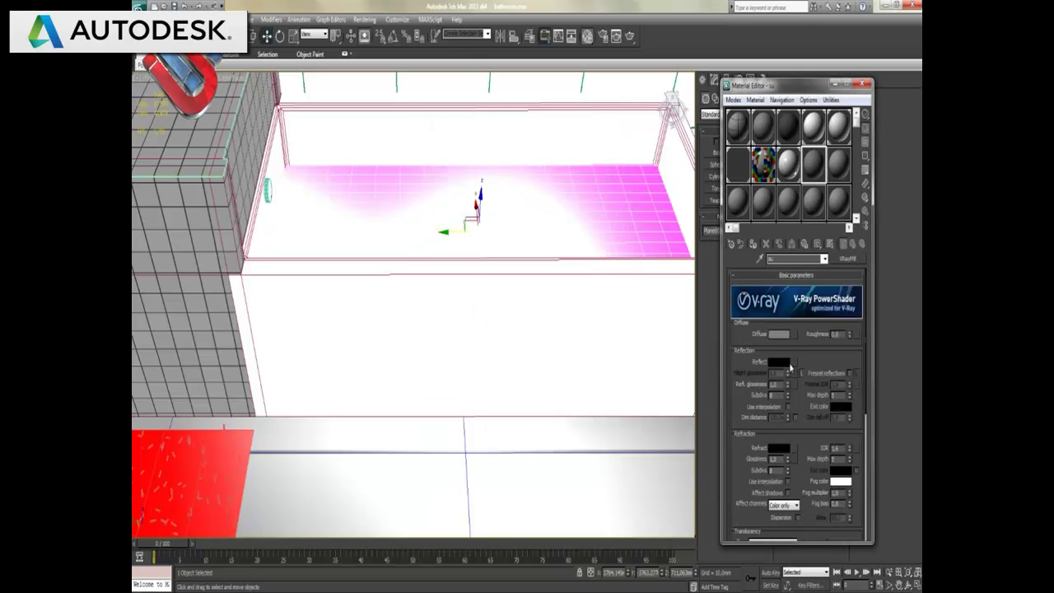
Set su's diffuse to white, reflection to 25 grey and refraction to 255 white
left_click(779, 334)
left_click_drag(378, 118, 367, 161)
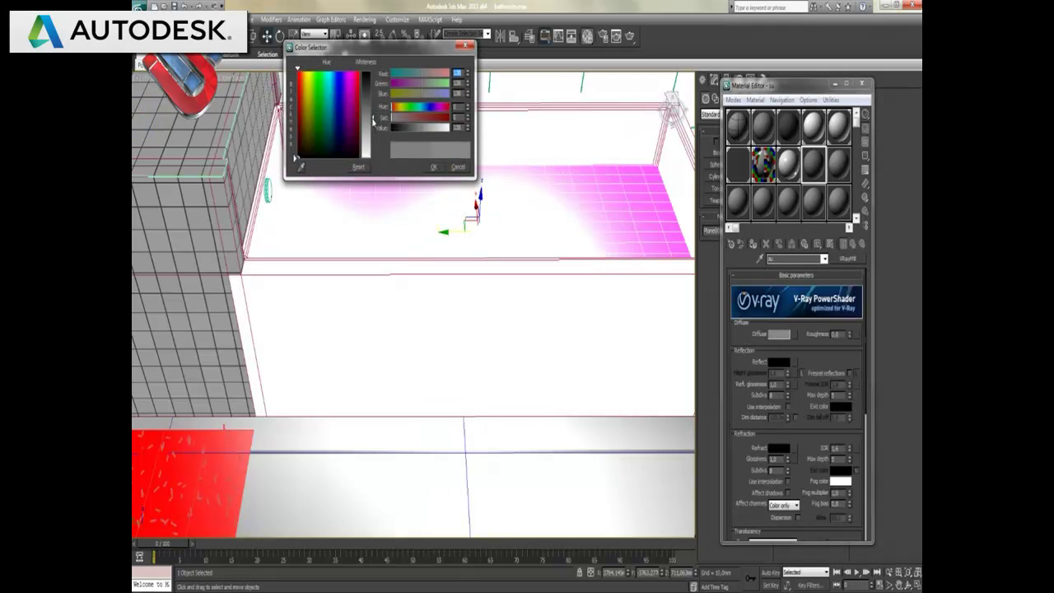
left_click(433, 167)
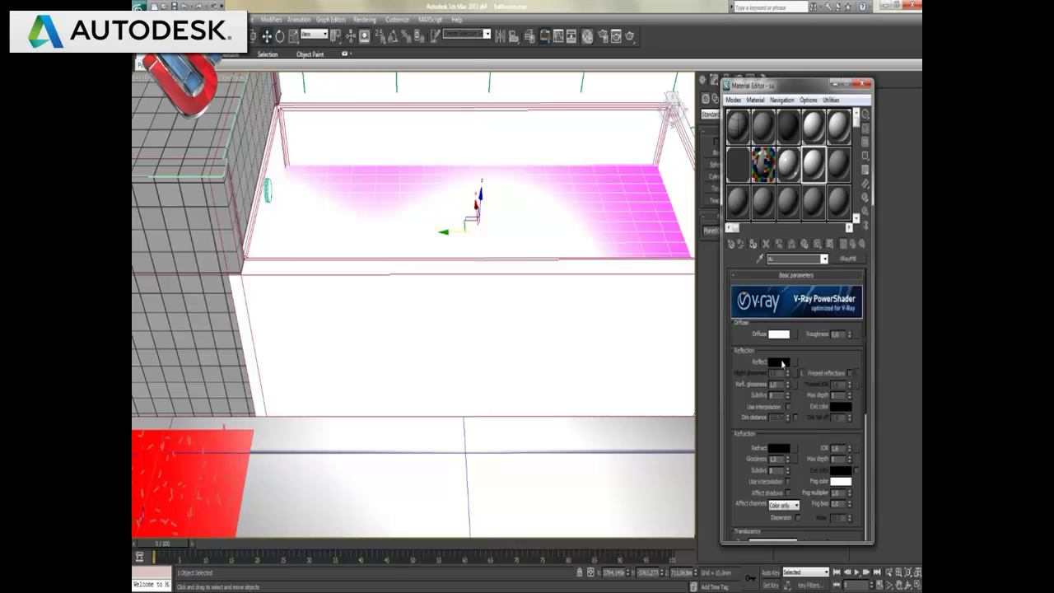
left_click(780, 362)
type("25")
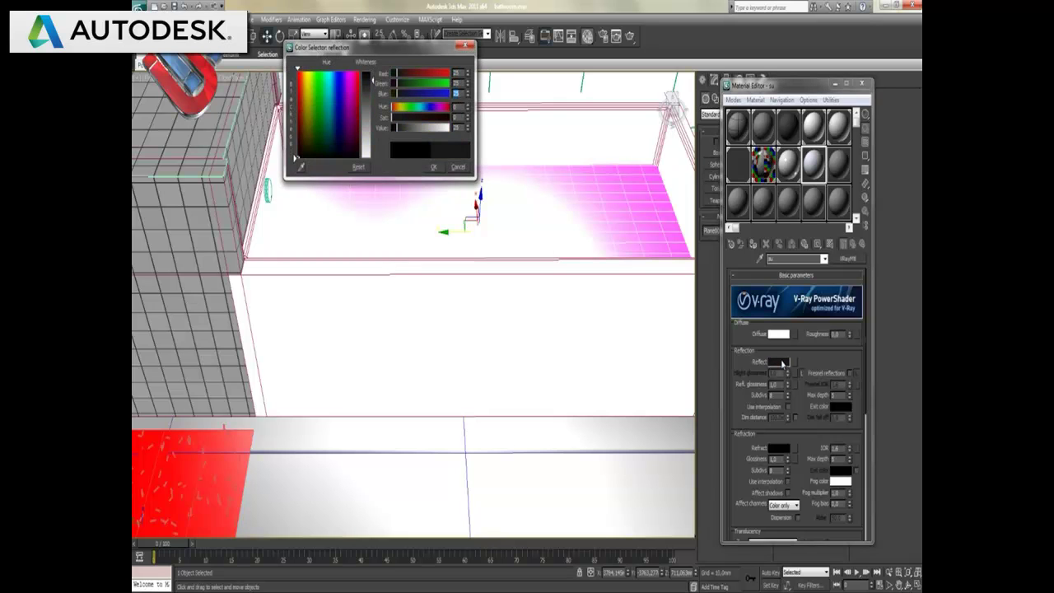
left_click(434, 167)
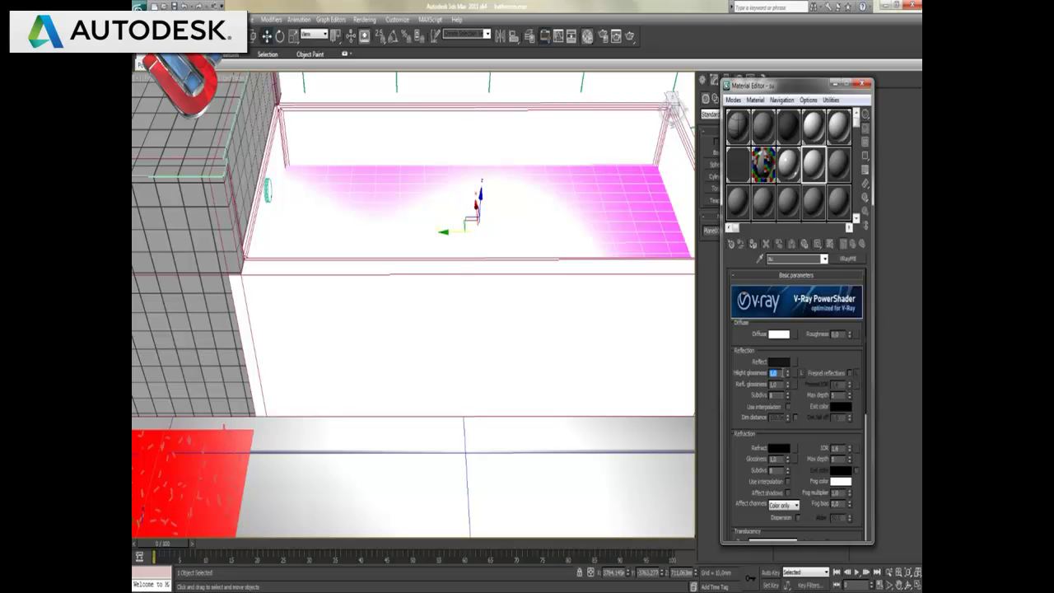
left_click(779, 448)
type("255")
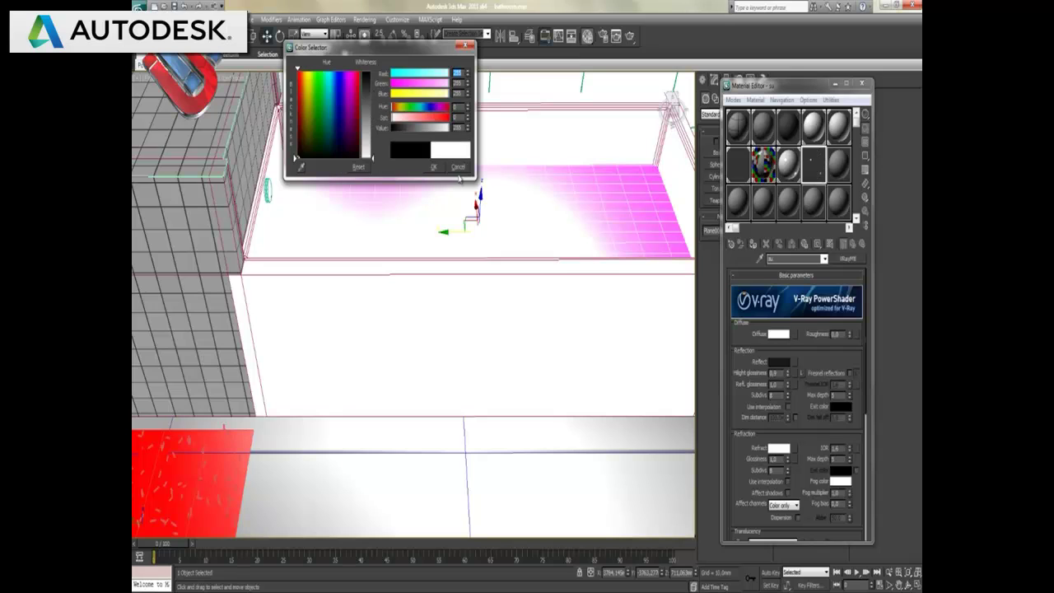
left_click(438, 168)
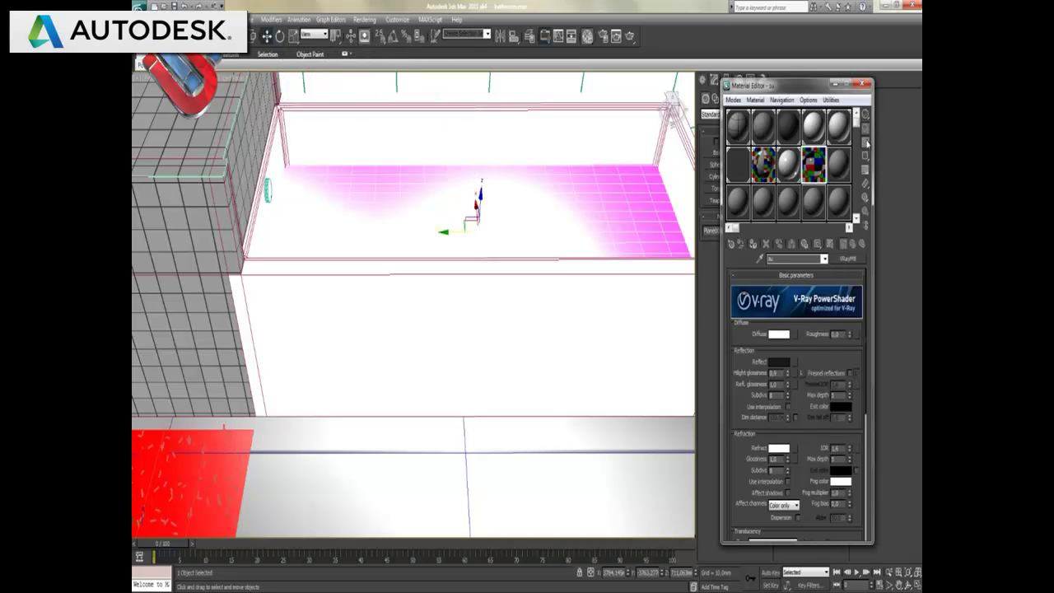
scroll(792, 428, "down", 5)
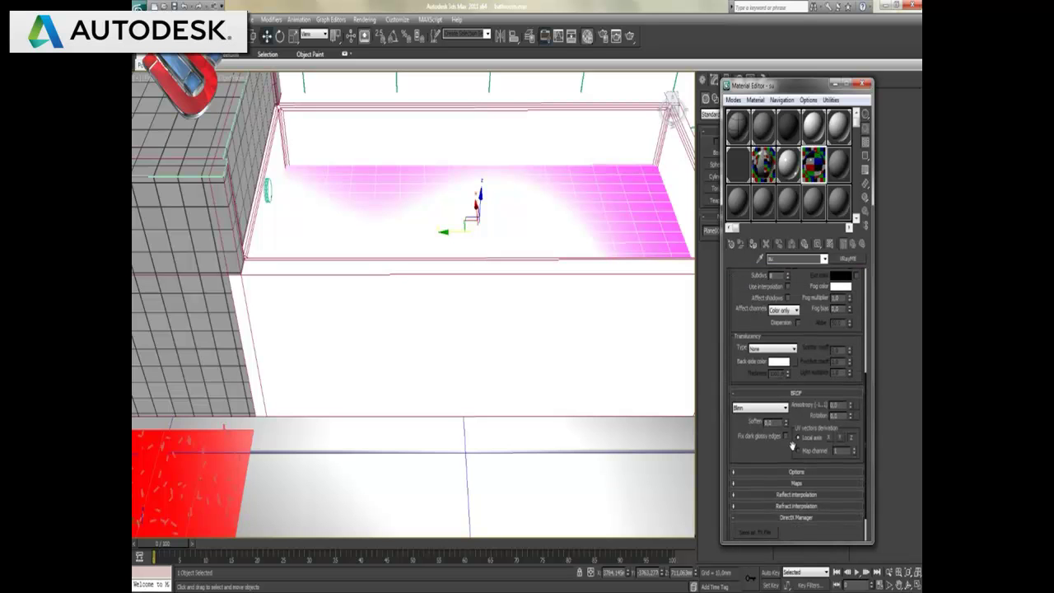
Load a Noise map into the su material's Bump slot and return to the parent material
left_click(815, 395)
left_click(796, 443)
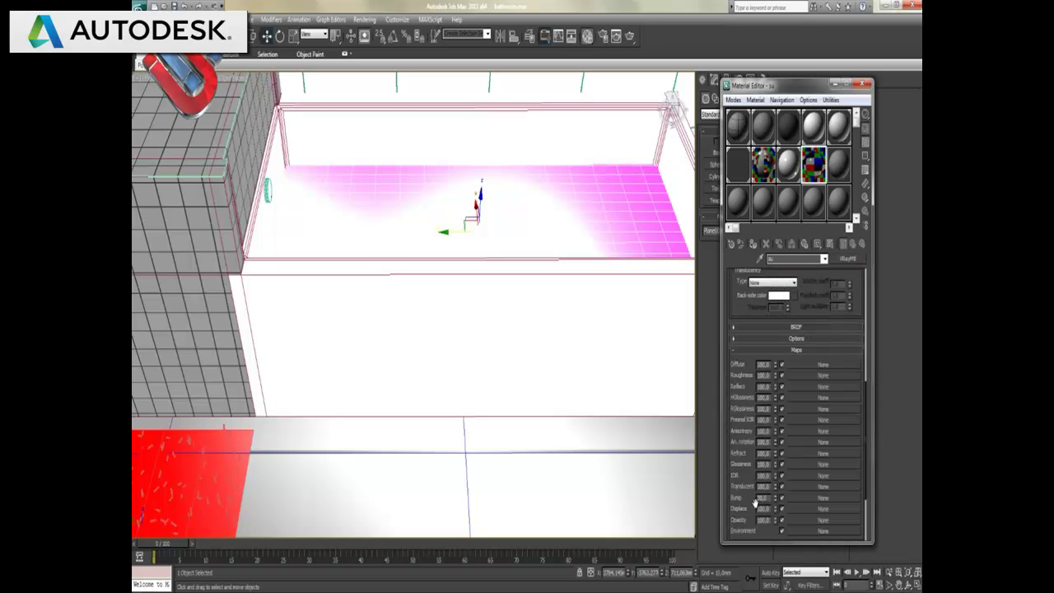
left_click(810, 499)
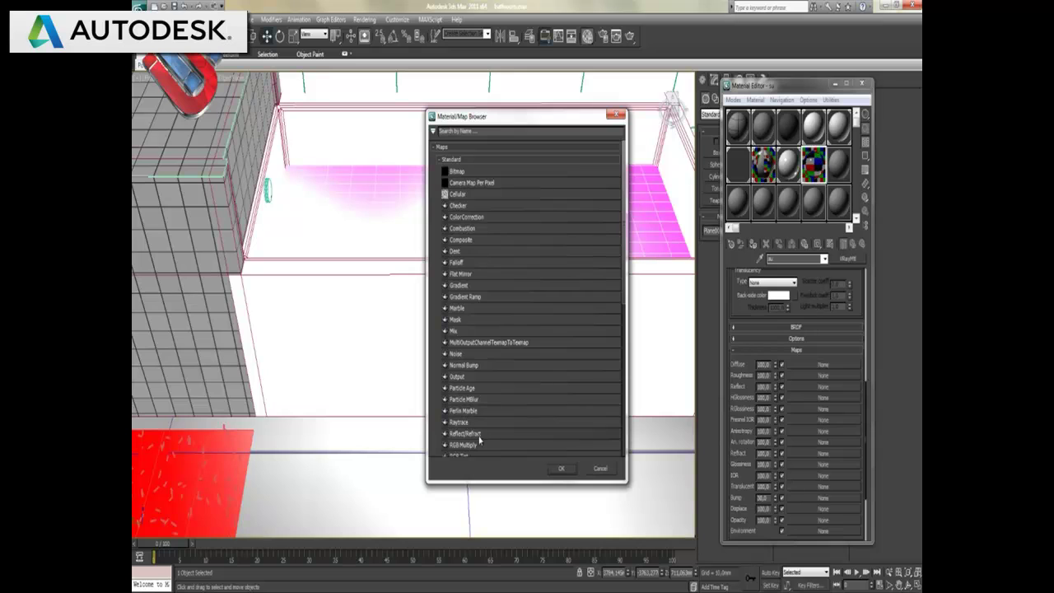
double_click(457, 354)
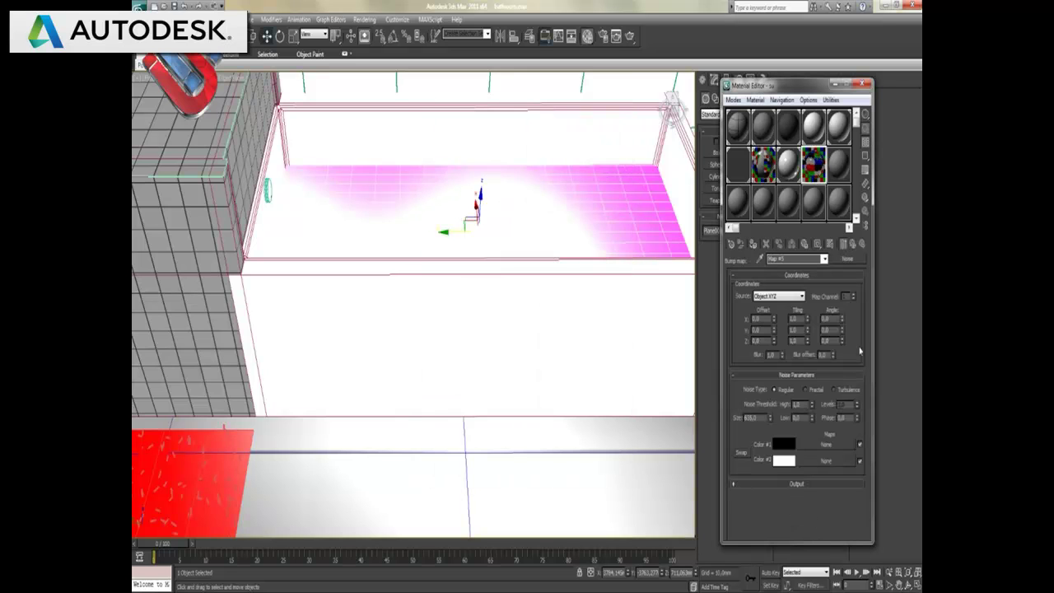
left_click(852, 247)
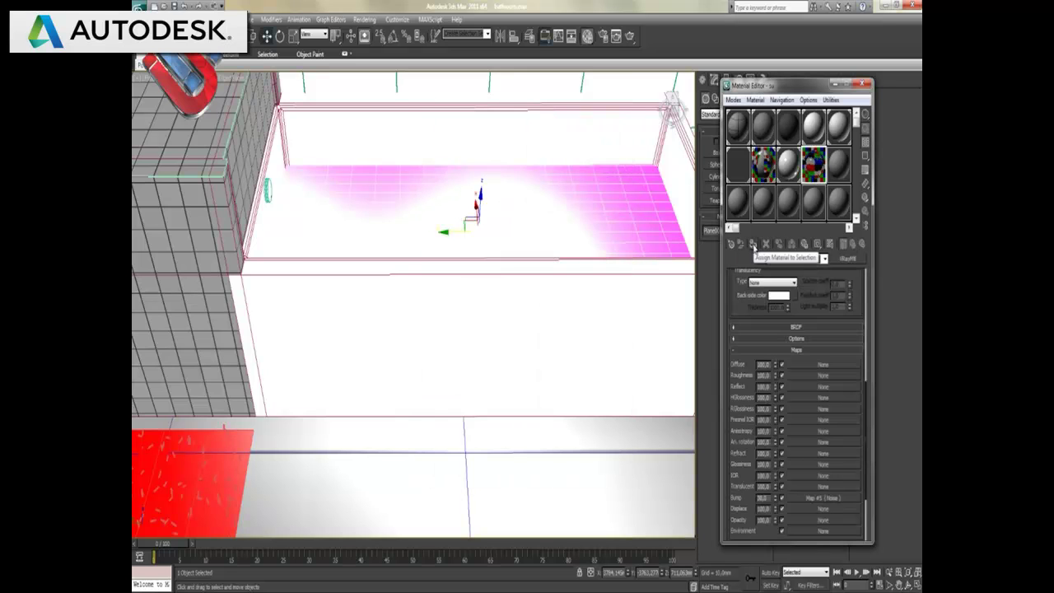
Run a test render with the water material, cancel it, and close the render and material windows
key("shift+q")
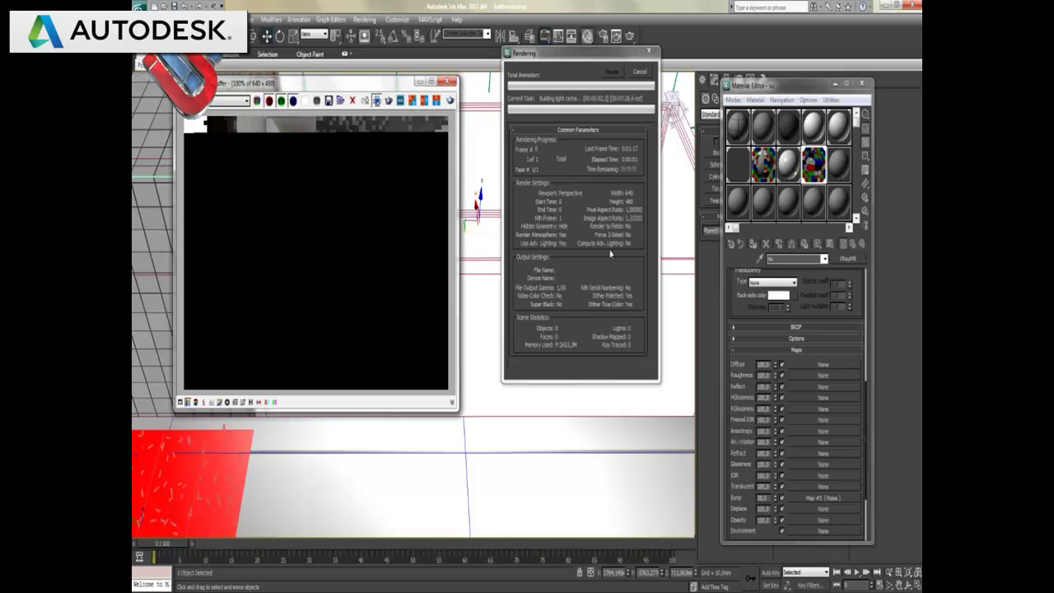
mouse_move(368, 88)
left_mouse_down()
mouse_move(427, 136)
mouse_move(418, 143)
left_mouse_up()
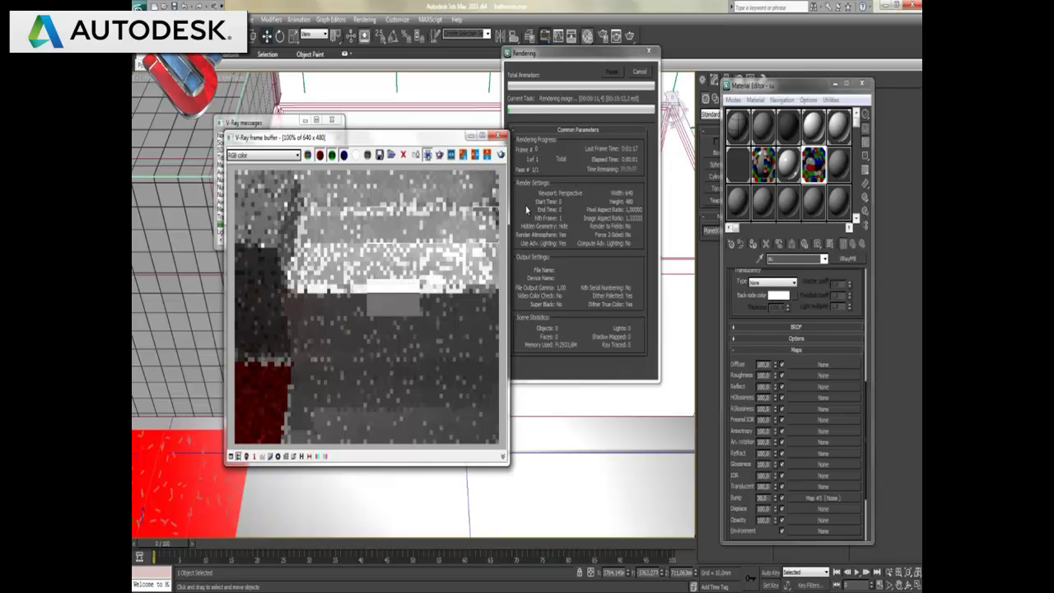
key("Escape")
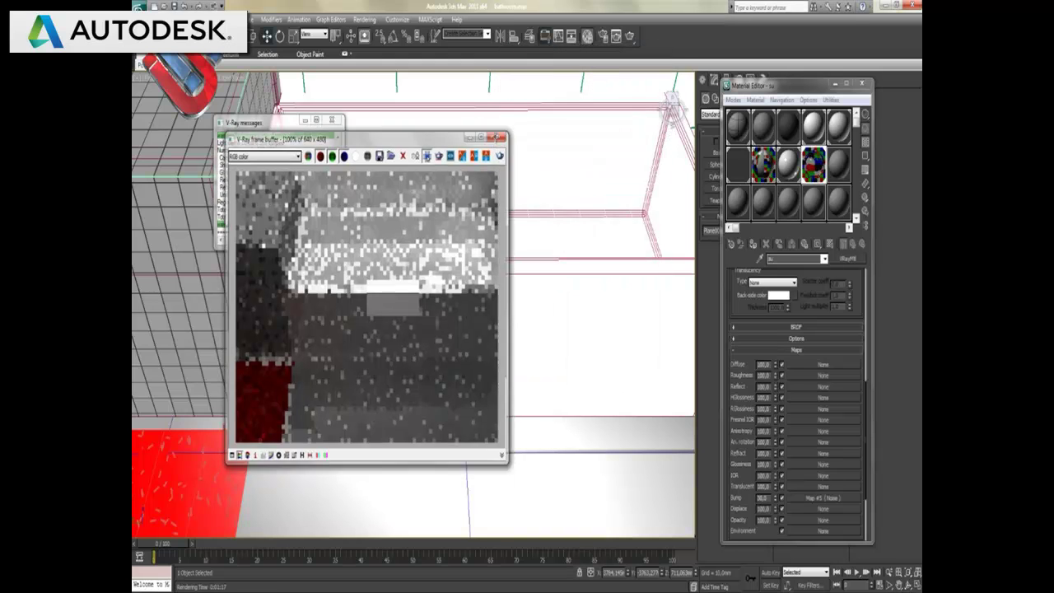
left_click(497, 135)
left_click(835, 84)
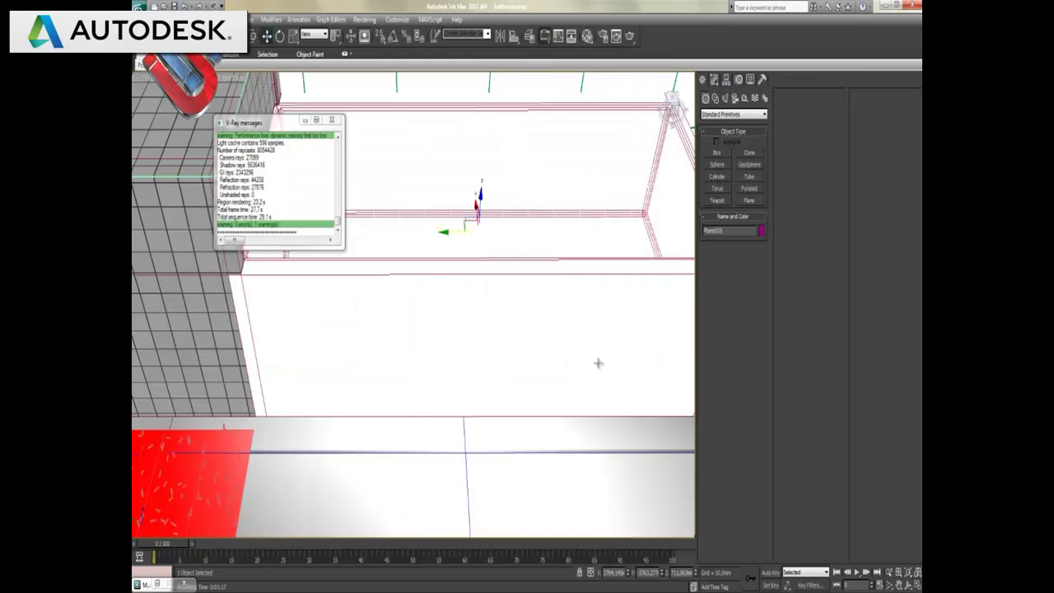
Switch to the camera view and orbit it in toward the bathtub corner to frame the tub
key("c")
left_click(331, 119)
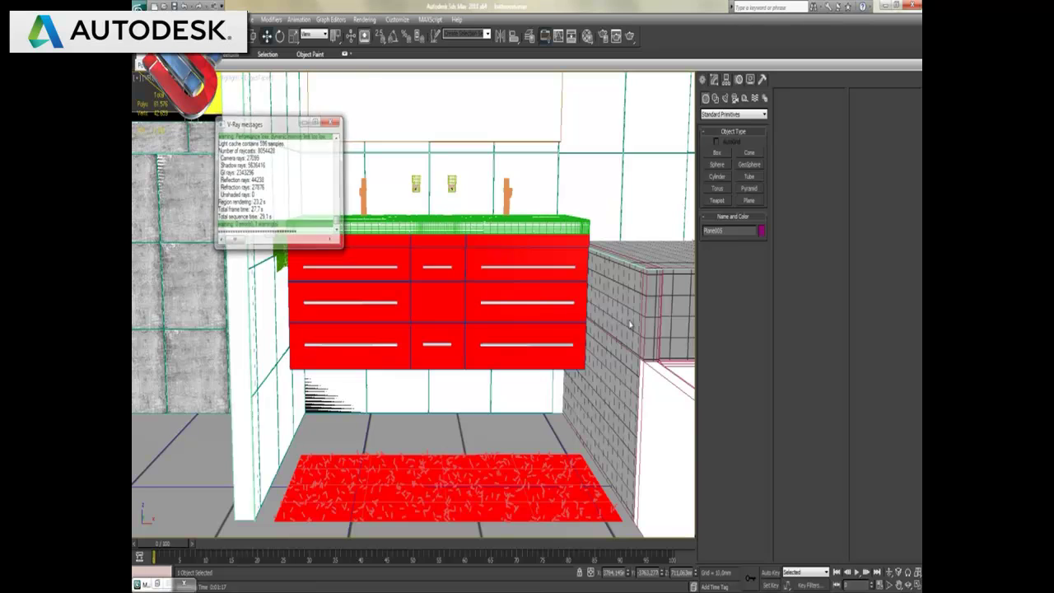
left_click(906, 585)
mouse_move(553, 390)
left_mouse_down()
mouse_move(640, 381)
mouse_move(461, 380)
mouse_move(423, 409)
mouse_move(399, 386)
left_mouse_up()
mouse_move(579, 395)
left_mouse_down()
mouse_move(515, 365)
mouse_move(464, 368)
mouse_move(501, 414)
mouse_move(491, 421)
mouse_move(508, 414)
mouse_move(510, 395)
mouse_move(470, 376)
mouse_move(465, 415)
left_mouse_up()
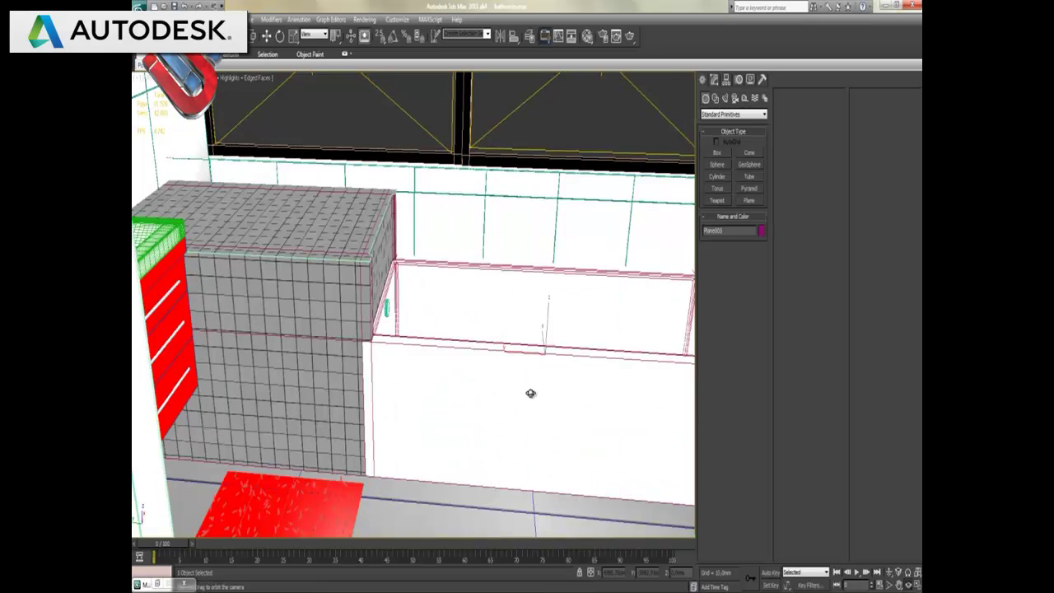
mouse_move(548, 392)
left_mouse_down()
mouse_move(491, 392)
mouse_move(477, 417)
left_mouse_up()
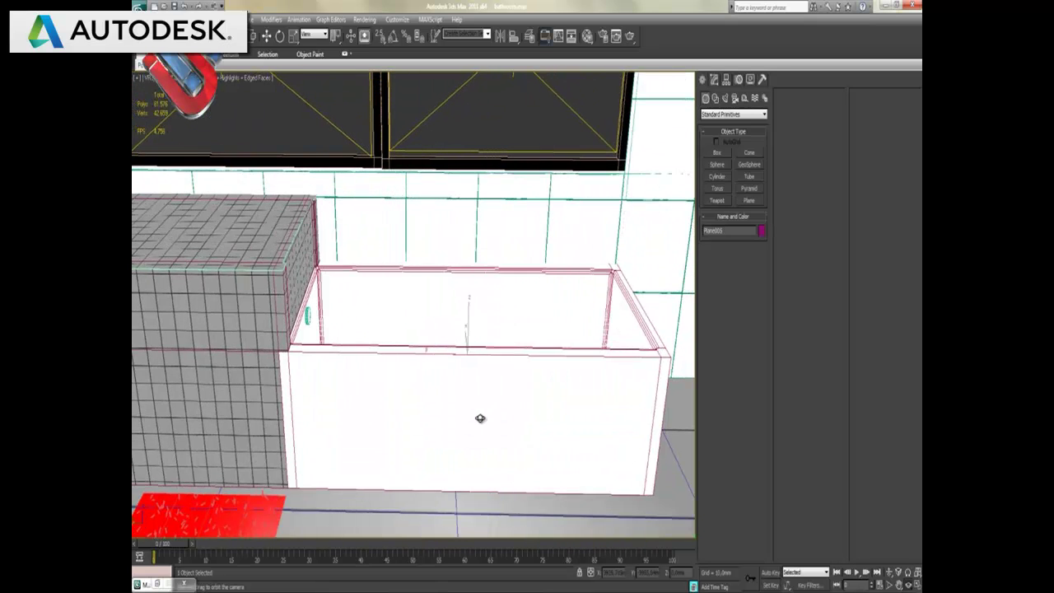
Start a V-Ray render of the bathtub camera view, cancel it partway and close the frame buffer
key("shift+q")
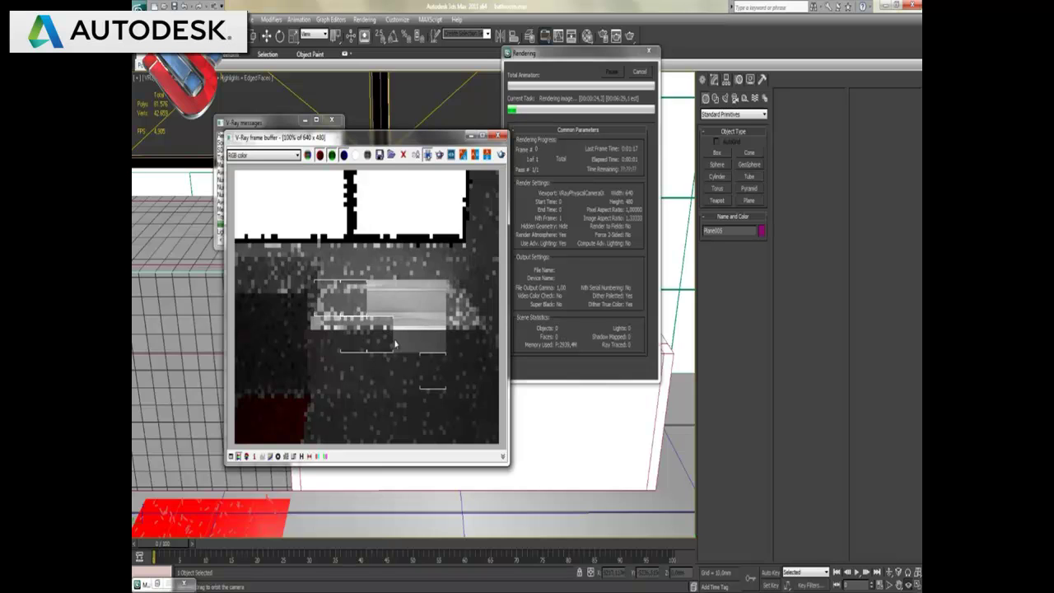
left_click(640, 72)
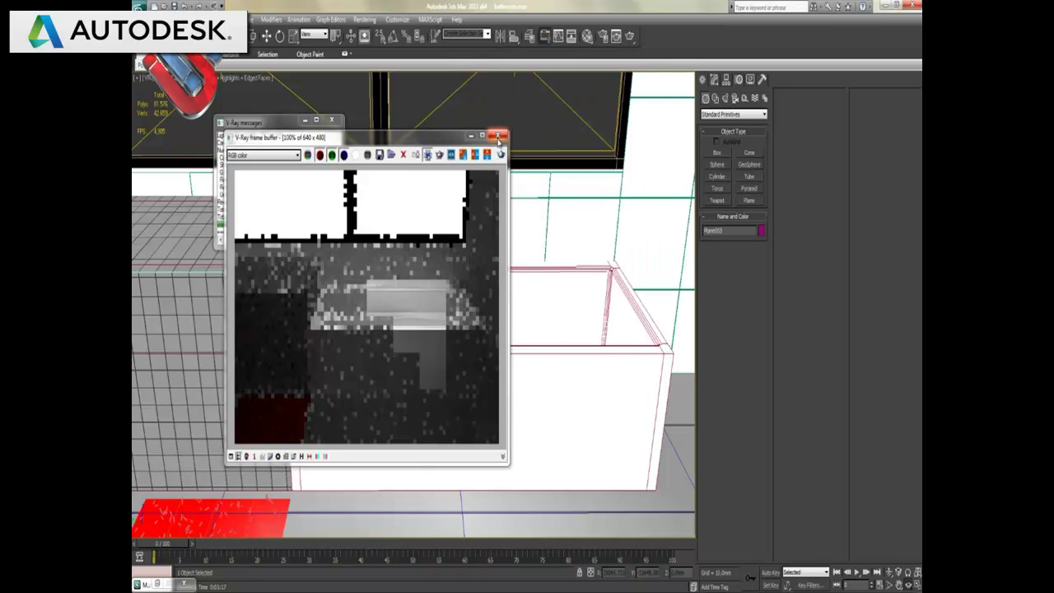
left_click(497, 134)
Turn on Safe Frame, then dolly and pan the camera closer so the bathtub fills the view
left_click(332, 123)
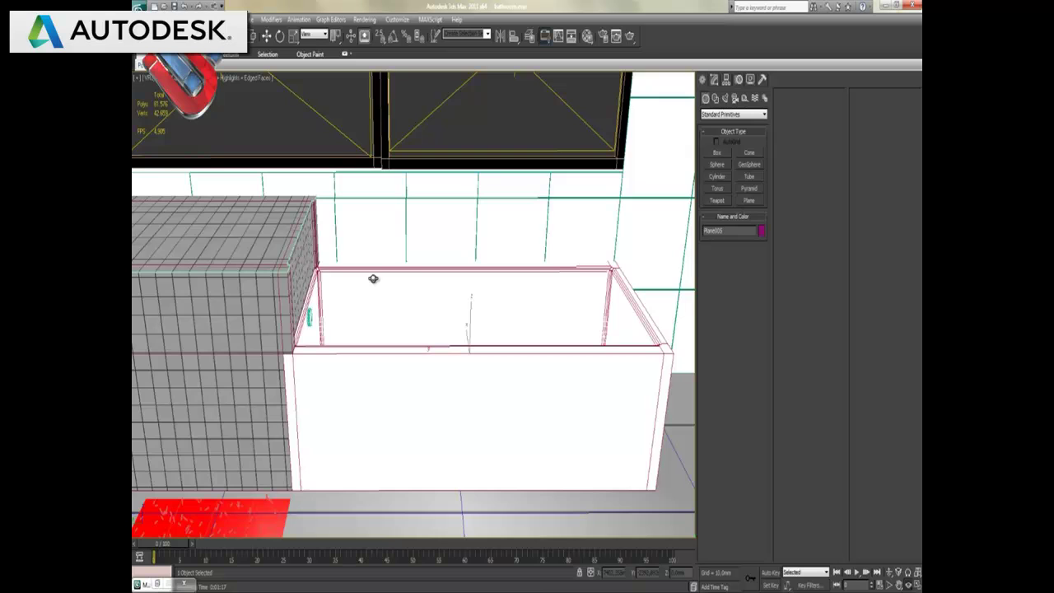
key("shift+f")
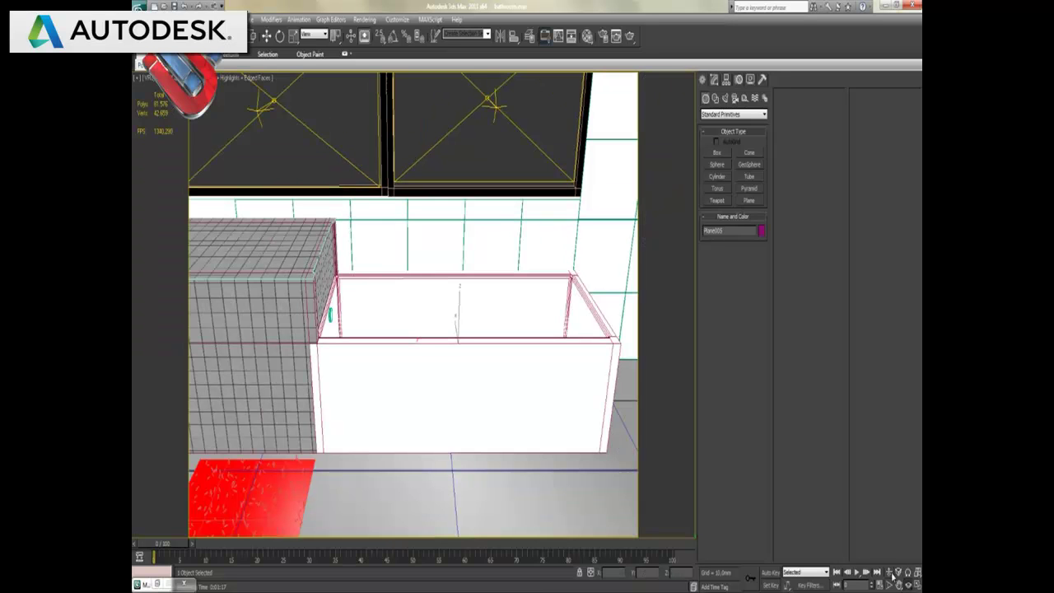
left_click(891, 572)
left_click_drag(489, 420, 489, 407)
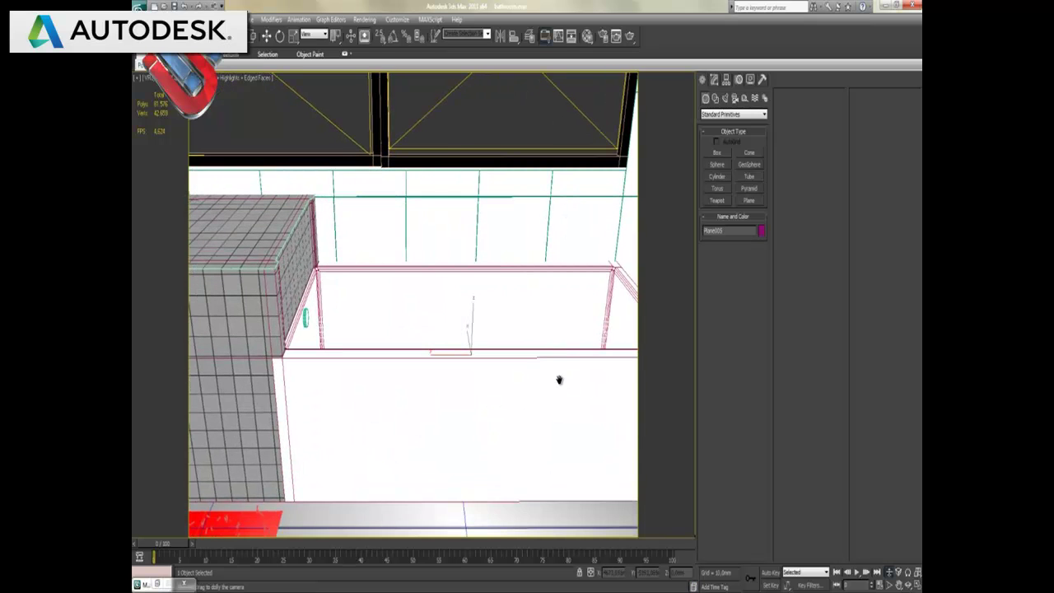
middle_click_drag(557, 379, 525, 383)
left_click_drag(461, 423, 461, 419)
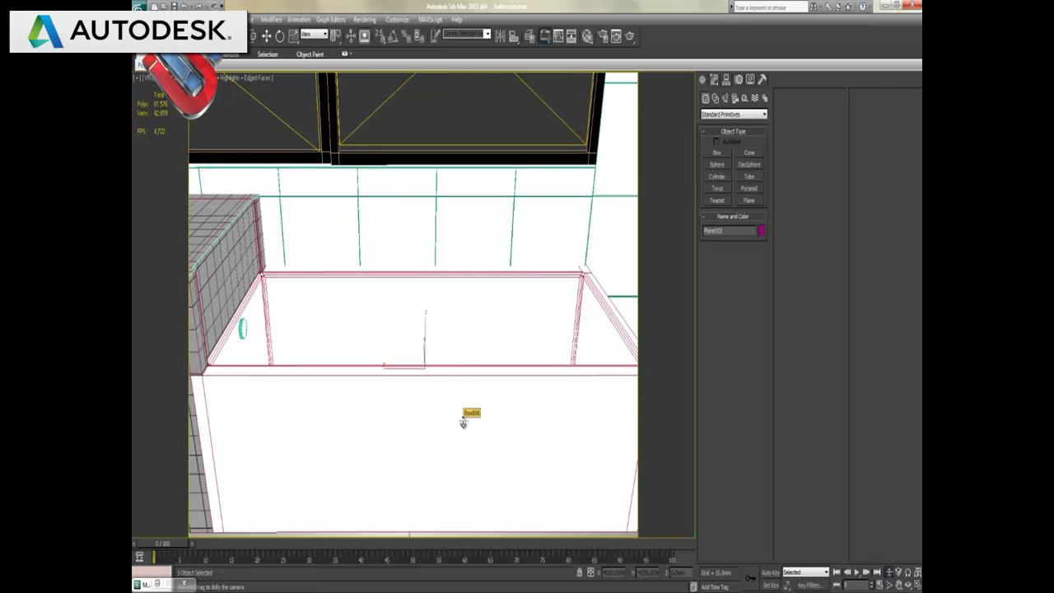
Set the water's Noise bump map tiling to 5, then run and close a test render
key("m")
left_click(795, 492)
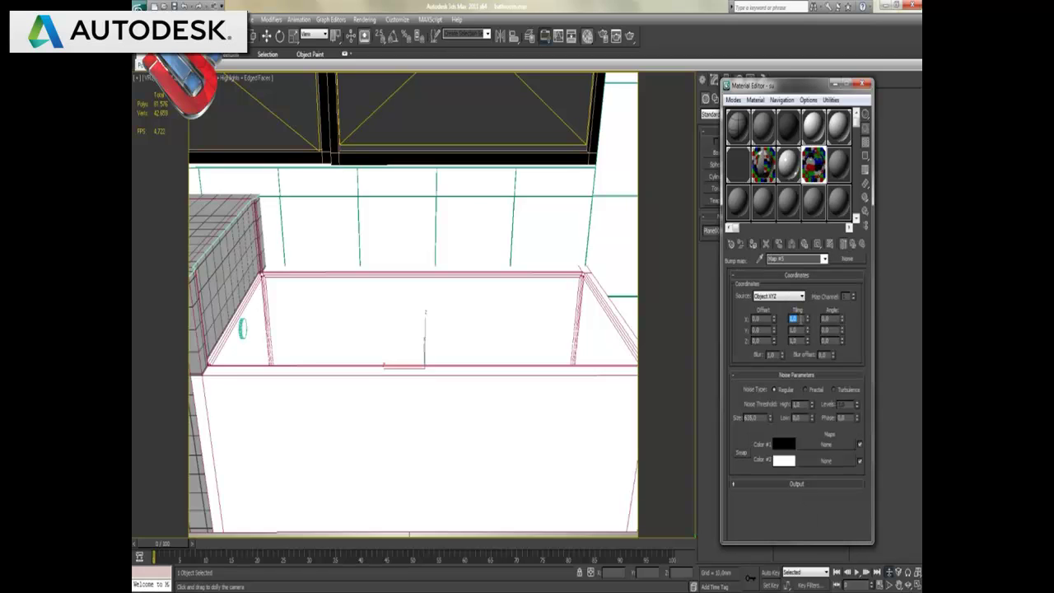
type("5")
key("Return")
key("shift+q")
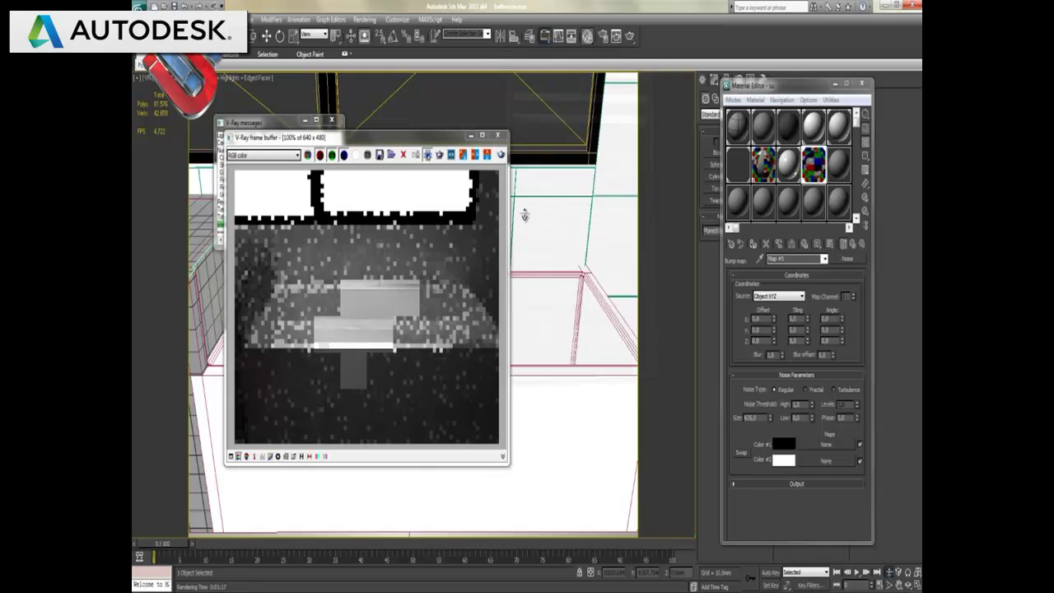
left_click(496, 134)
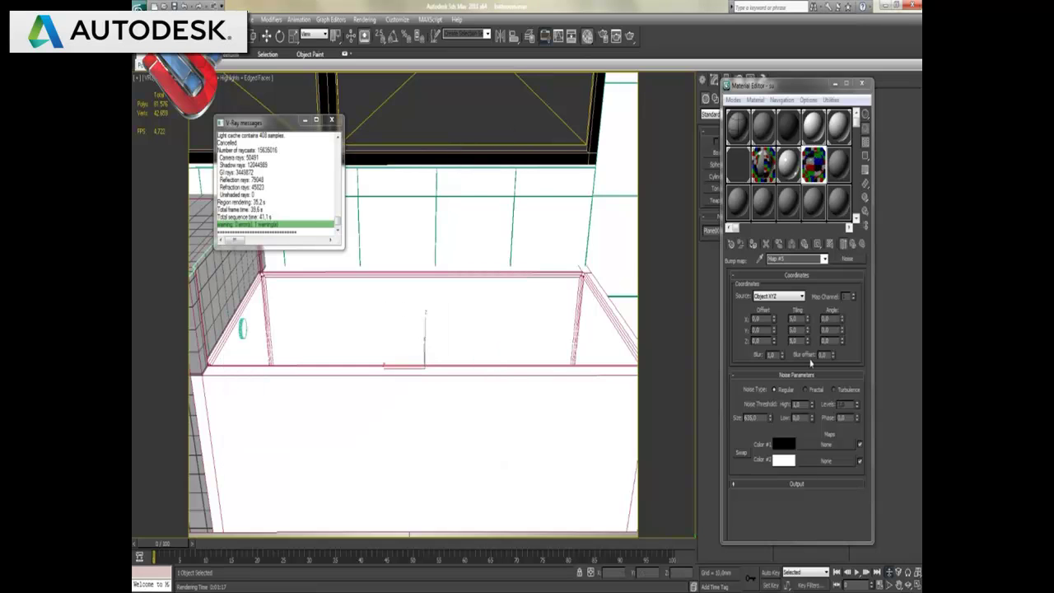
Set the water VRayMtl's bump amount to 80
left_click(851, 243)
double_click(762, 498)
type("80")
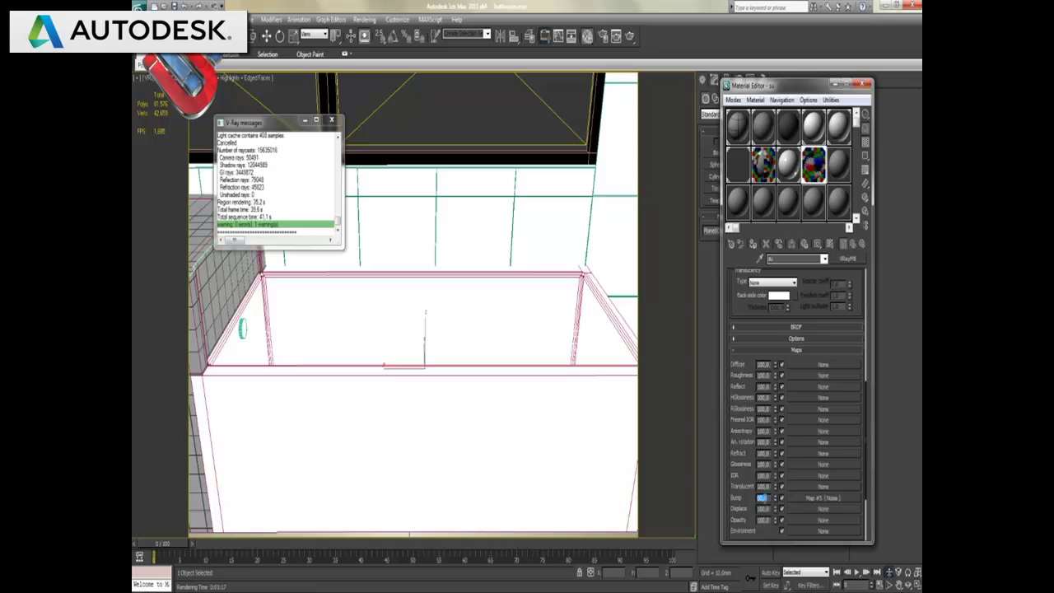
key("Return")
Give the refraction fog a light cyan-blue colour and start a new render
scroll(736, 418, "up", 2)
scroll(766, 407, "up", 2)
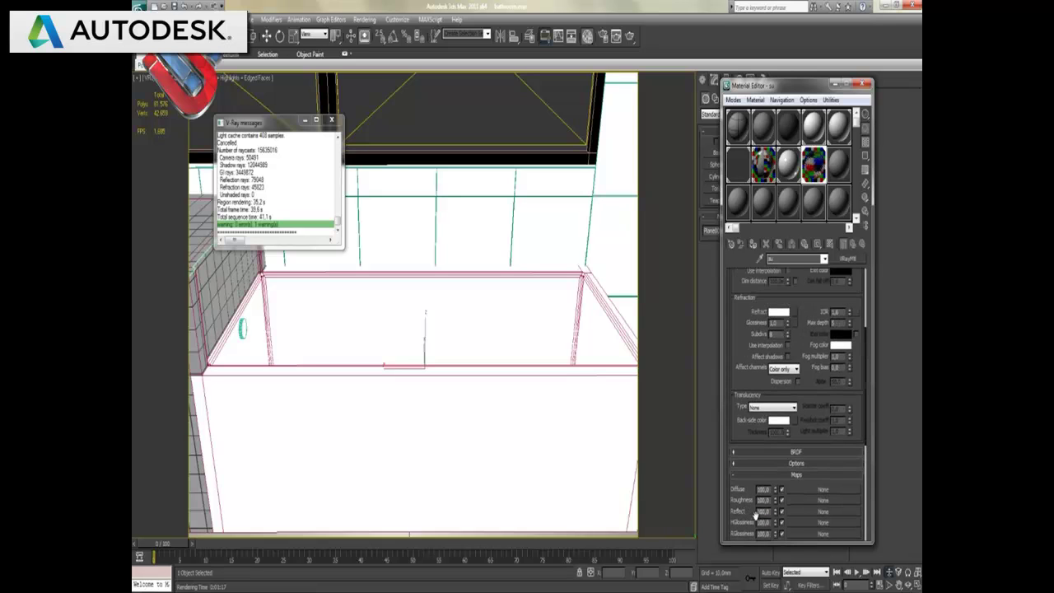
left_click_drag(740, 346, 739, 434)
left_click(840, 435)
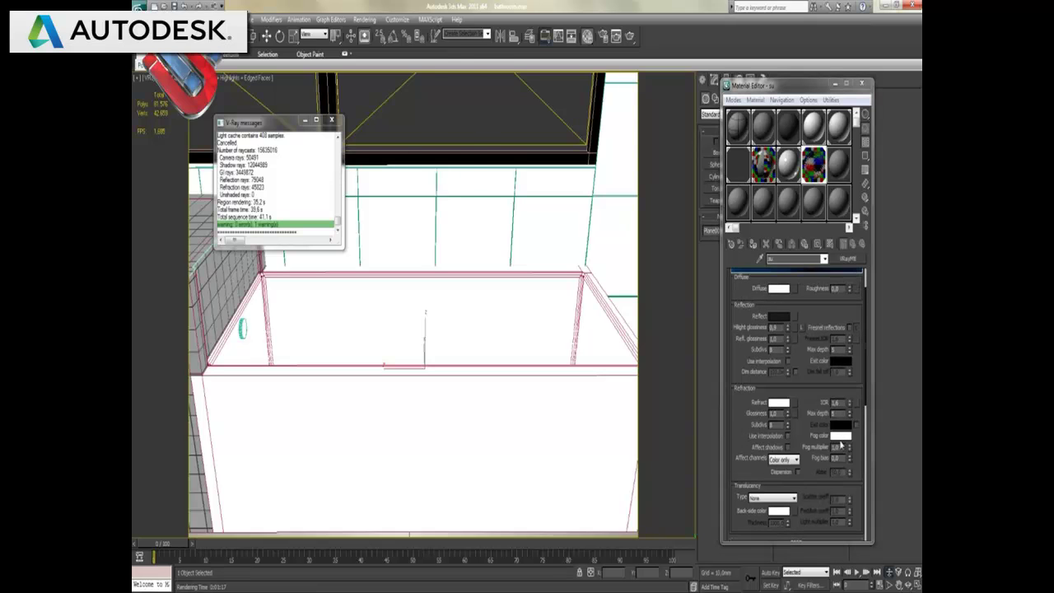
mouse_move(332, 85)
left_mouse_down()
mouse_move(328, 97)
mouse_move(330, 76)
left_mouse_up()
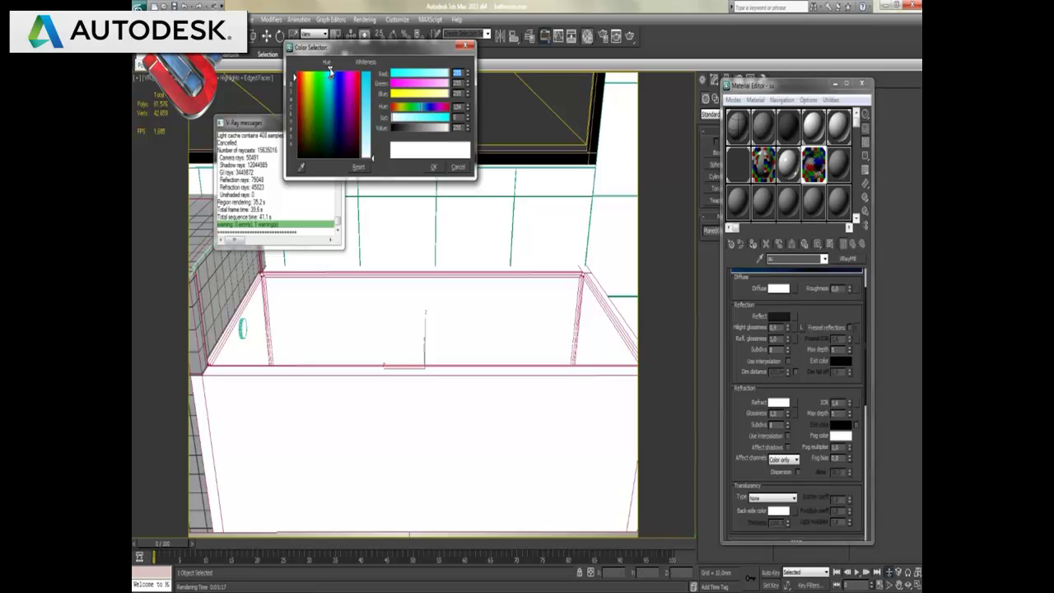
left_click_drag(372, 161, 375, 98)
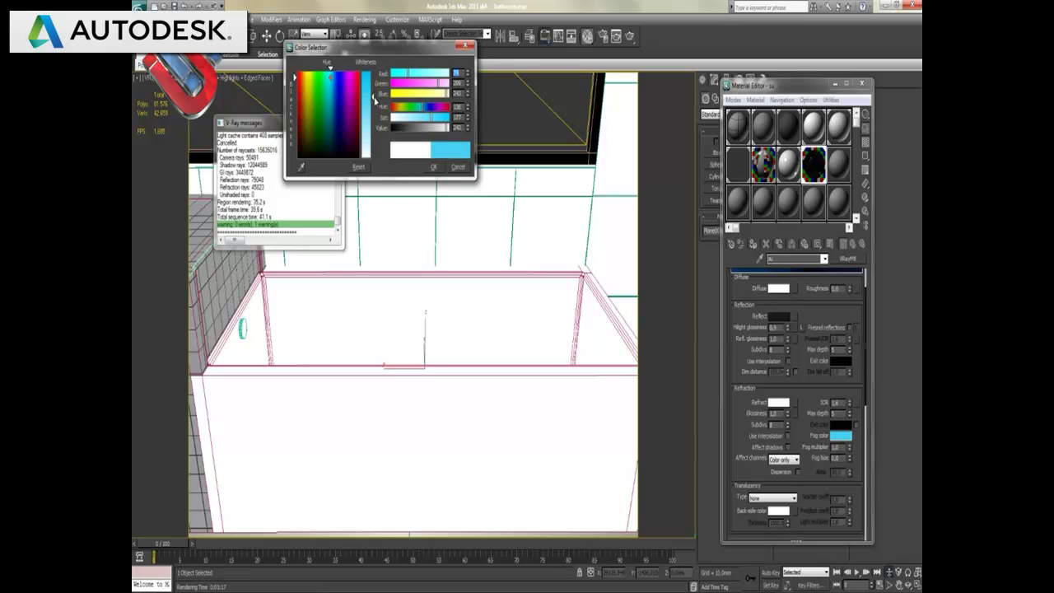
left_click(435, 169)
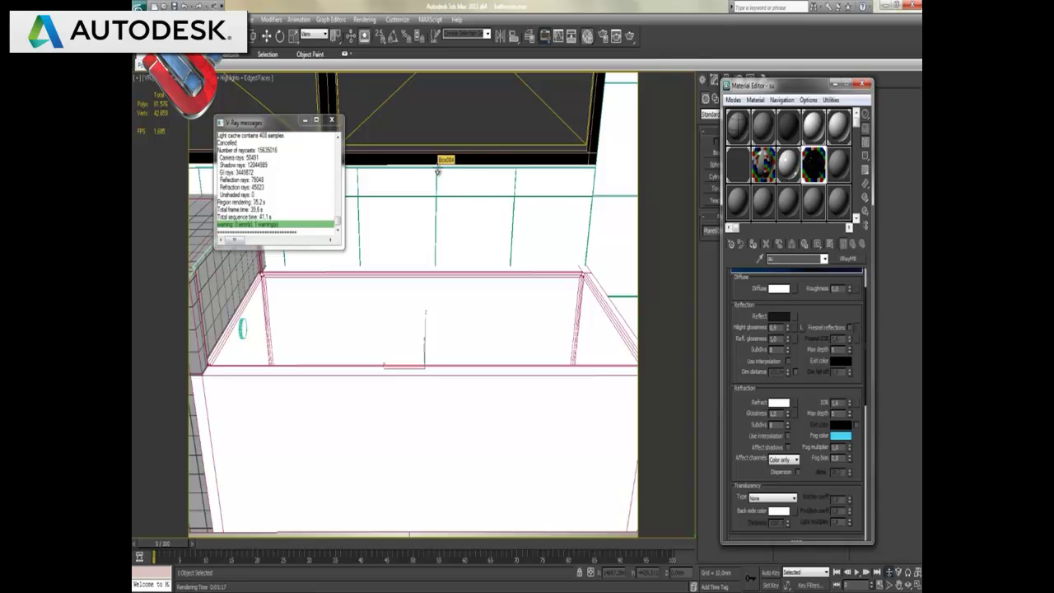
key("shift+q")
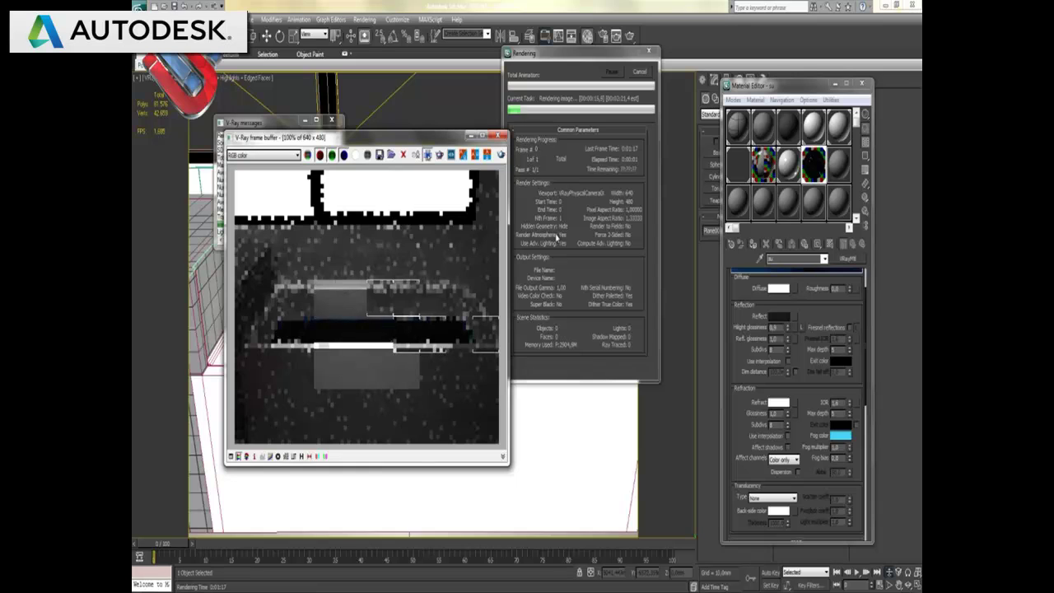
Stop the running render and set the refraction fog multiplier to 0.05
left_click(646, 74)
left_click(647, 74)
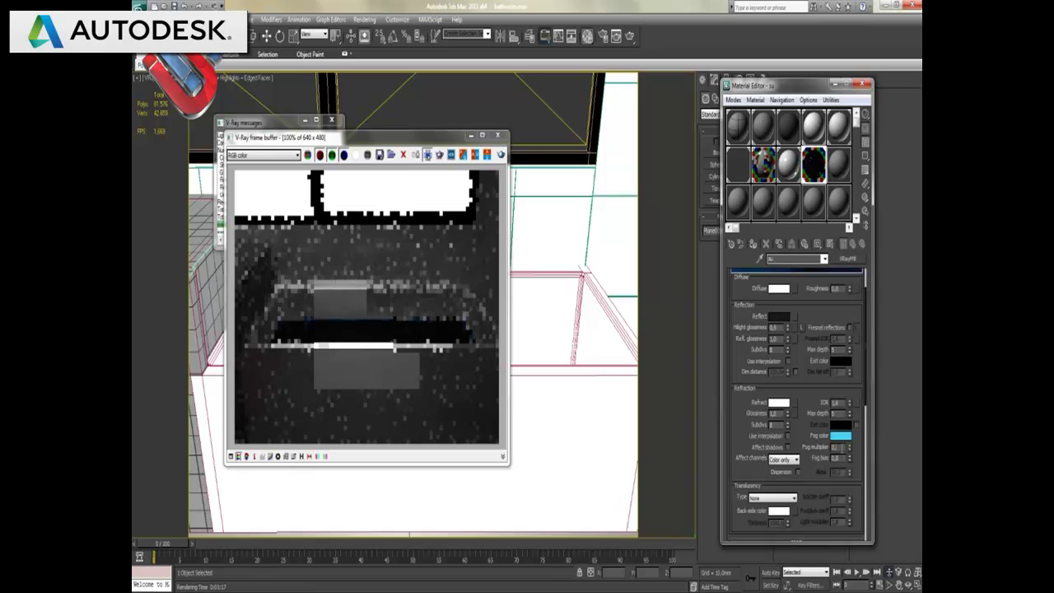
left_click(836, 446)
type("0.05")
key("Return")
Re-render to check the blue-tinted water, then cancel and close the frame buffer
key("shift+q")
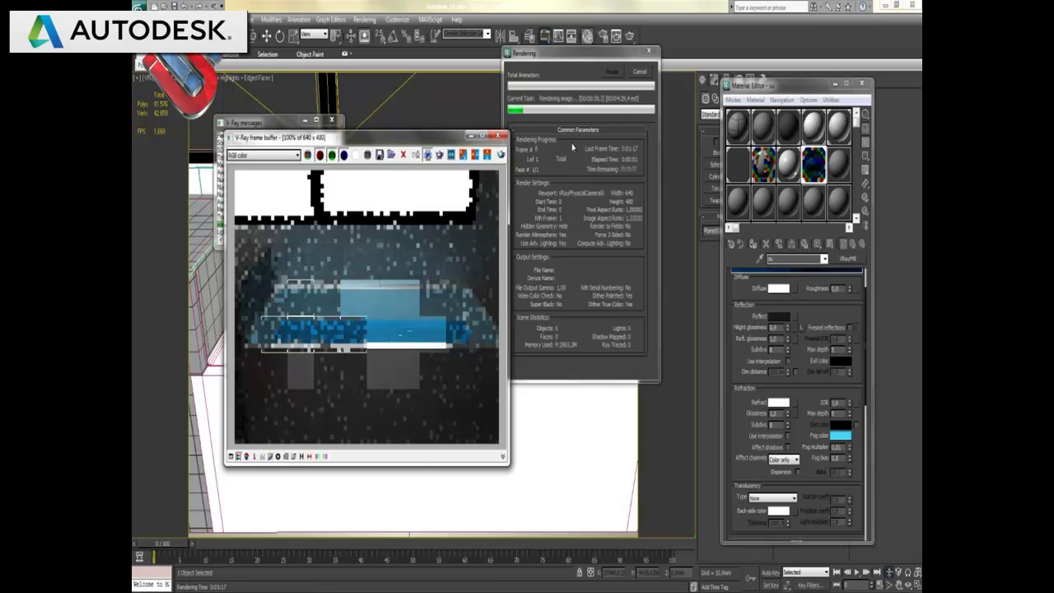
left_click(640, 74)
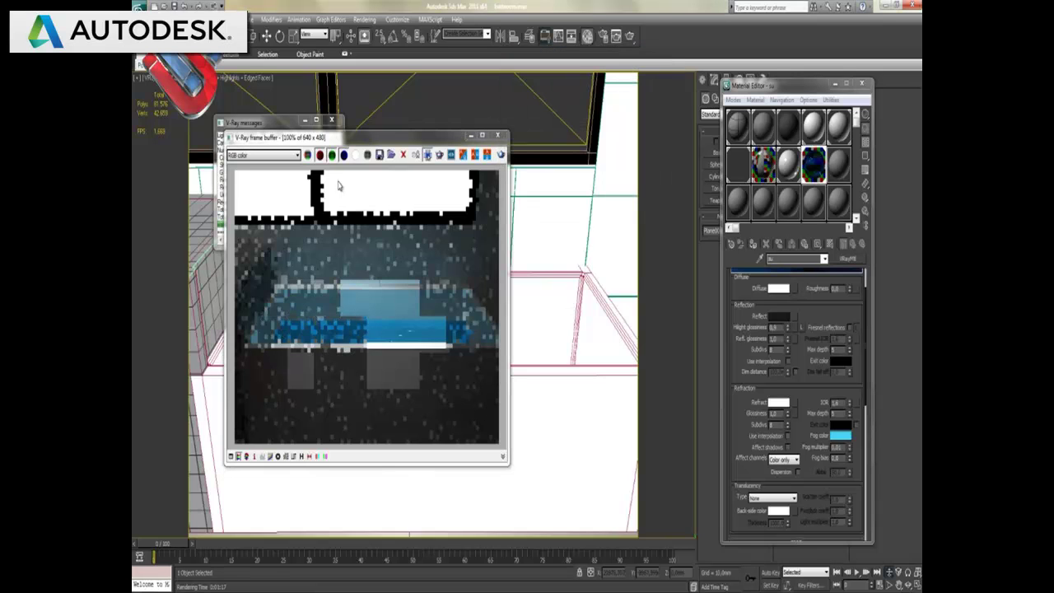
left_click(500, 137)
Orbit the camera to look down into the tub and render from that angle
left_click(332, 120)
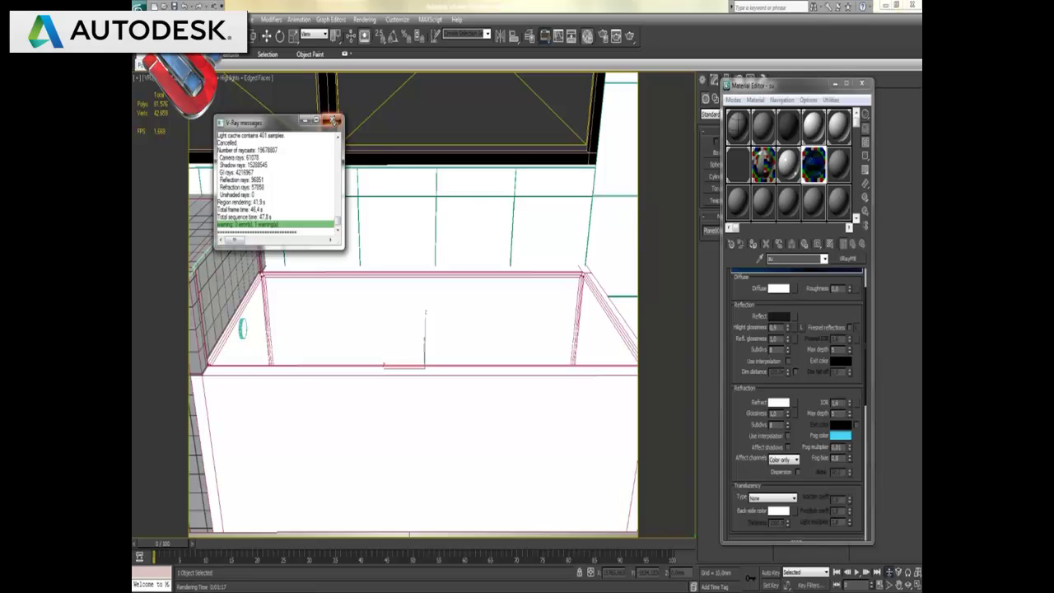
left_click(907, 583)
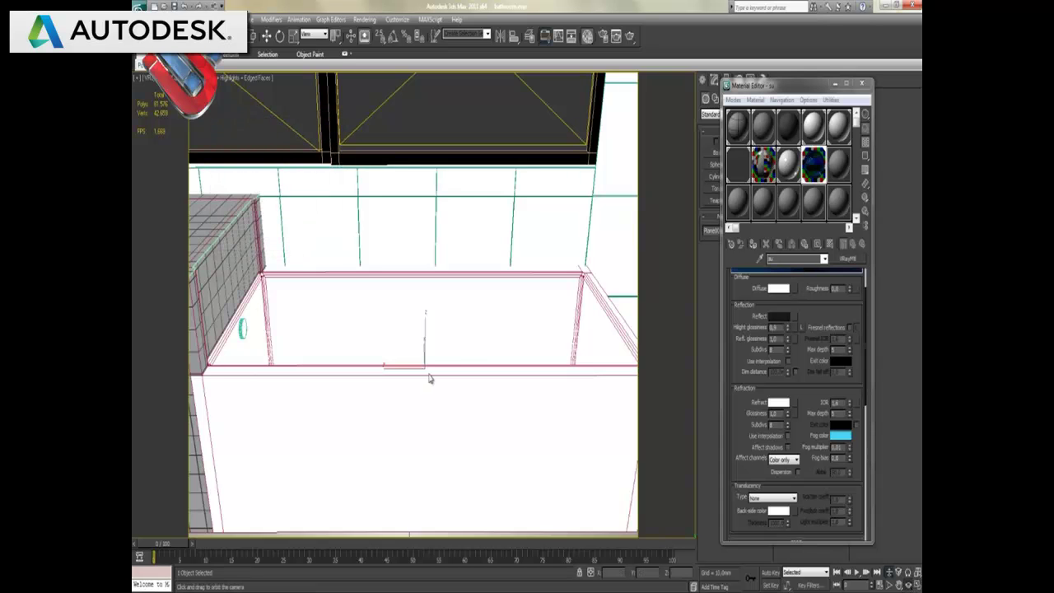
left_click_drag(442, 358, 426, 367)
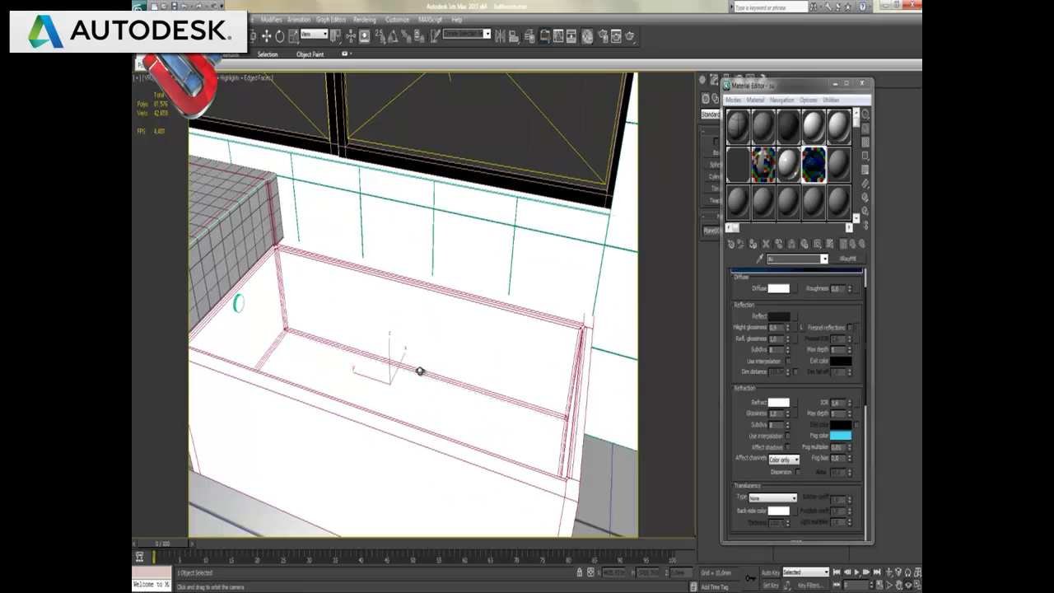
key("shift+q")
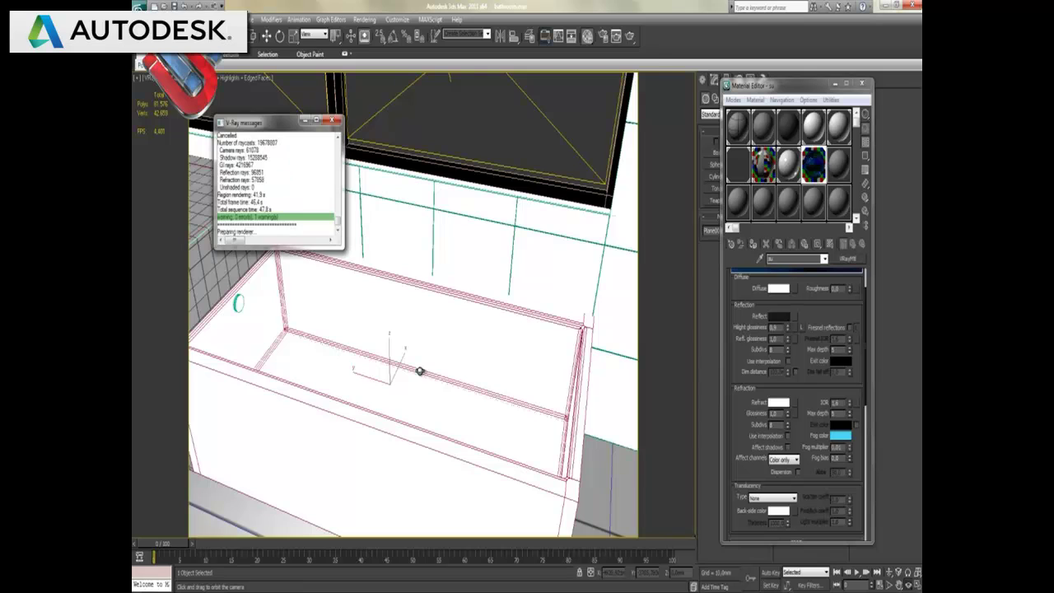
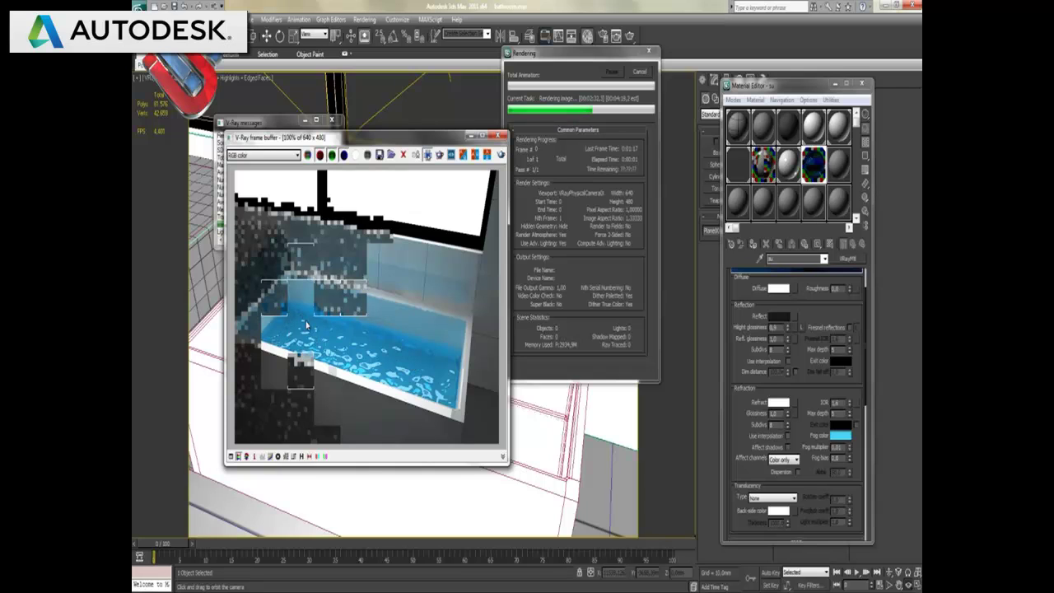
Close the V-Ray frame buffer and messages windows and orbit around the bathtub
left_click(497, 134)
left_click(331, 121)
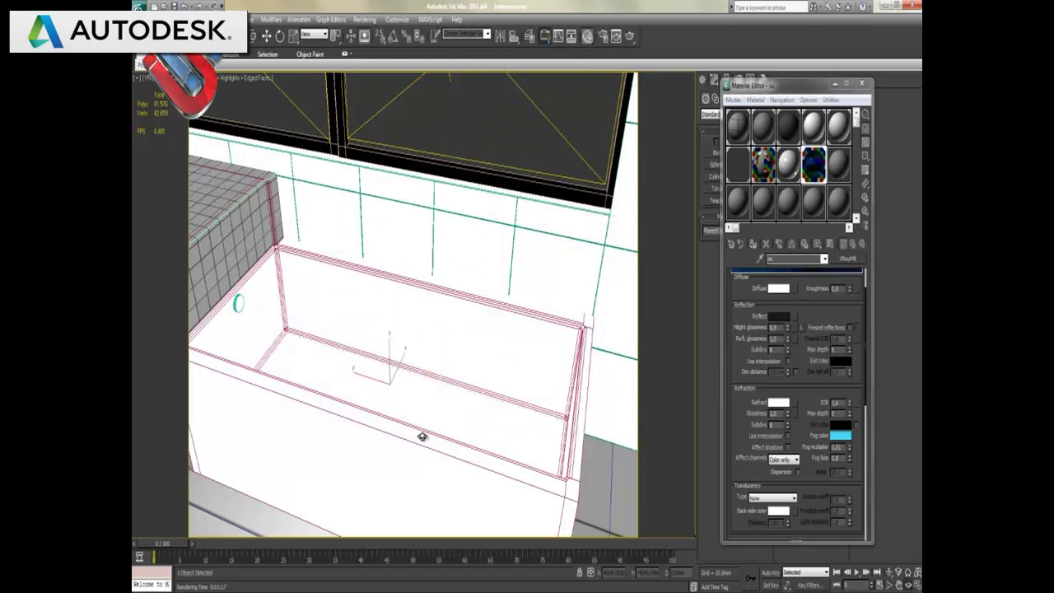
mouse_move(409, 437)
middle_mouse_down("alt")
mouse_move(341, 393)
mouse_move(360, 348)
mouse_move(529, 324)
mouse_move(454, 377)
mouse_move(386, 369)
mouse_move(490, 365)
middle_mouse_up("alt")
Dolly the camera back to frame the red vanity and rug
scroll(490, 366, "up", 3)
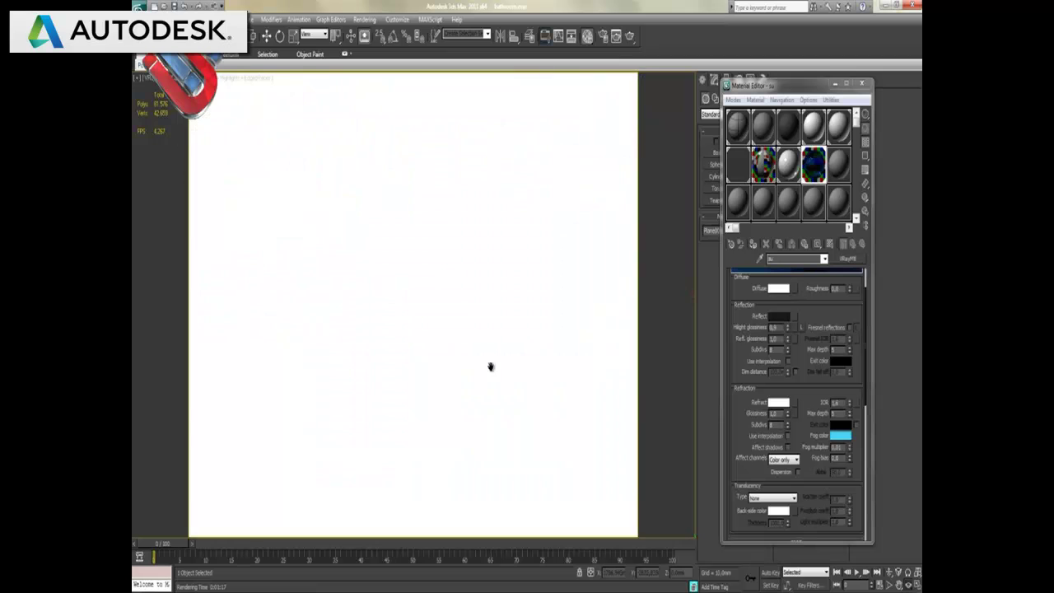
left_click(888, 572)
left_click_drag(458, 407, 459, 400)
left_click_drag(437, 244, 437, 395)
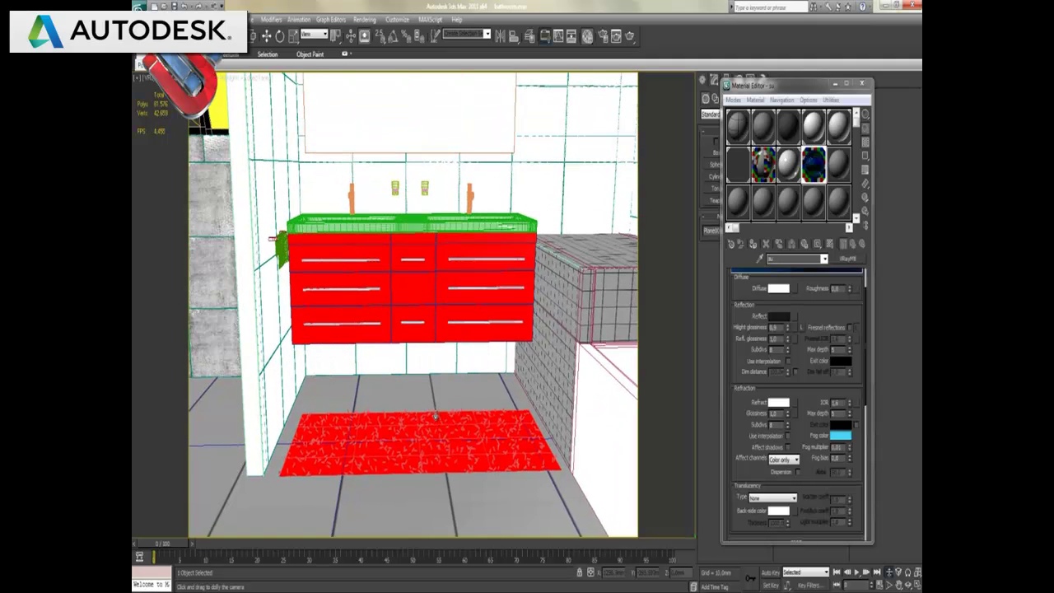
Select VRayLight001 from the lights-only scene list and show its parameters, closing the Material Editor
key("h")
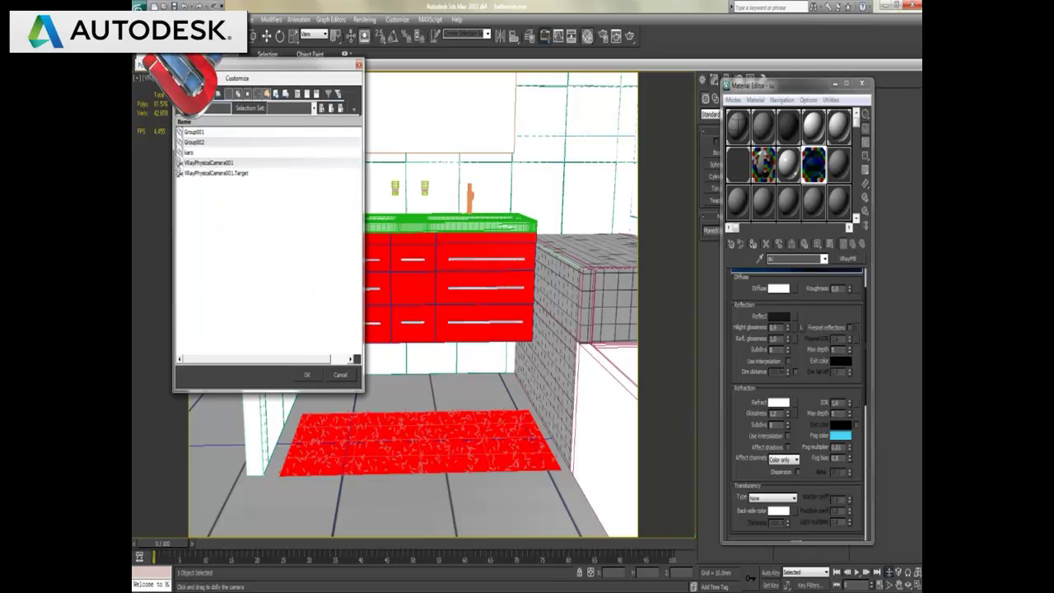
left_click(209, 93)
left_click(217, 93)
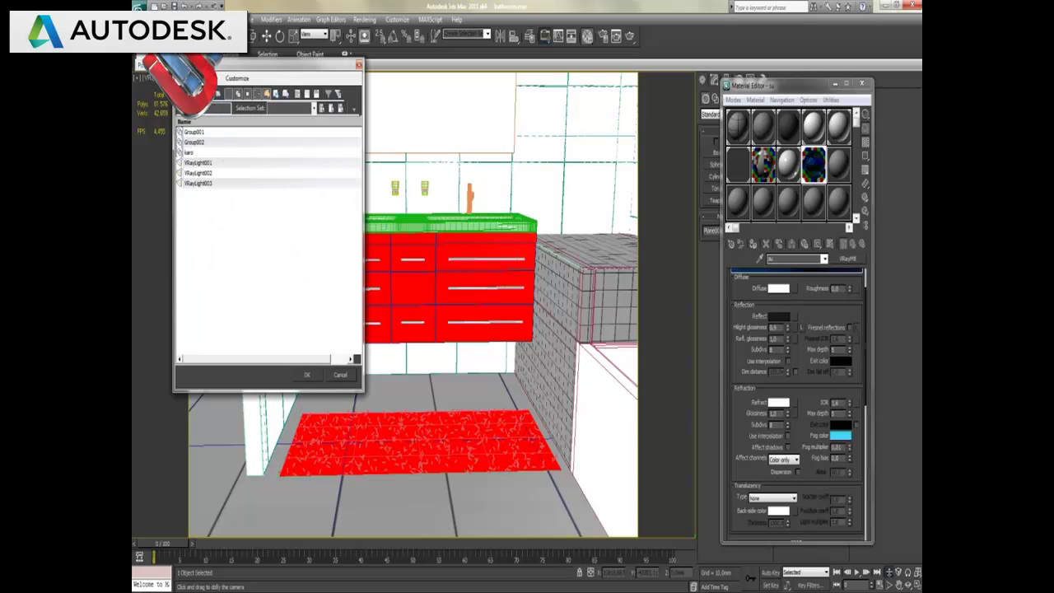
double_click(205, 164)
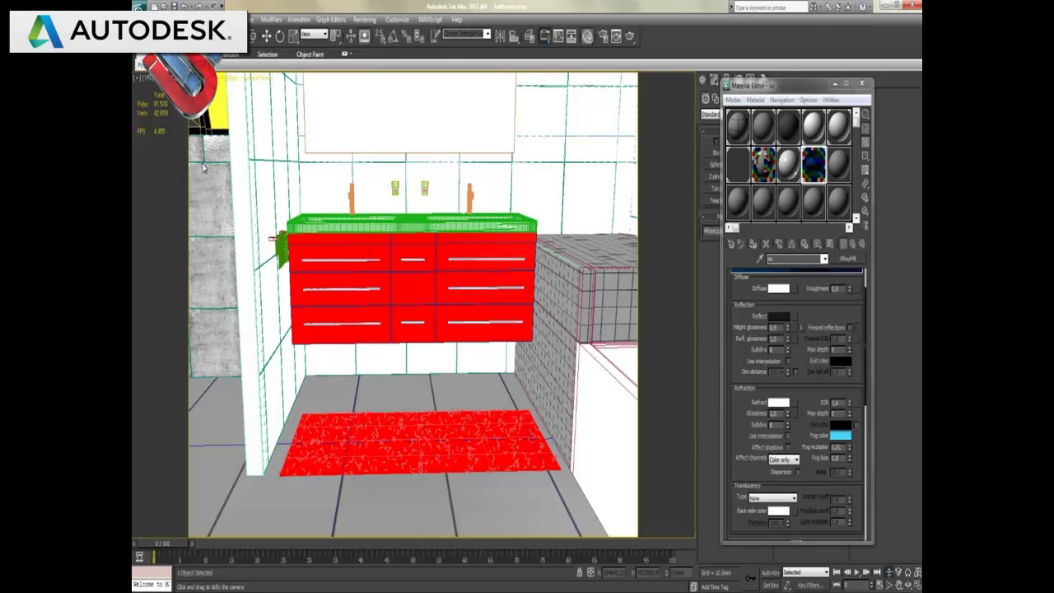
left_click(861, 83)
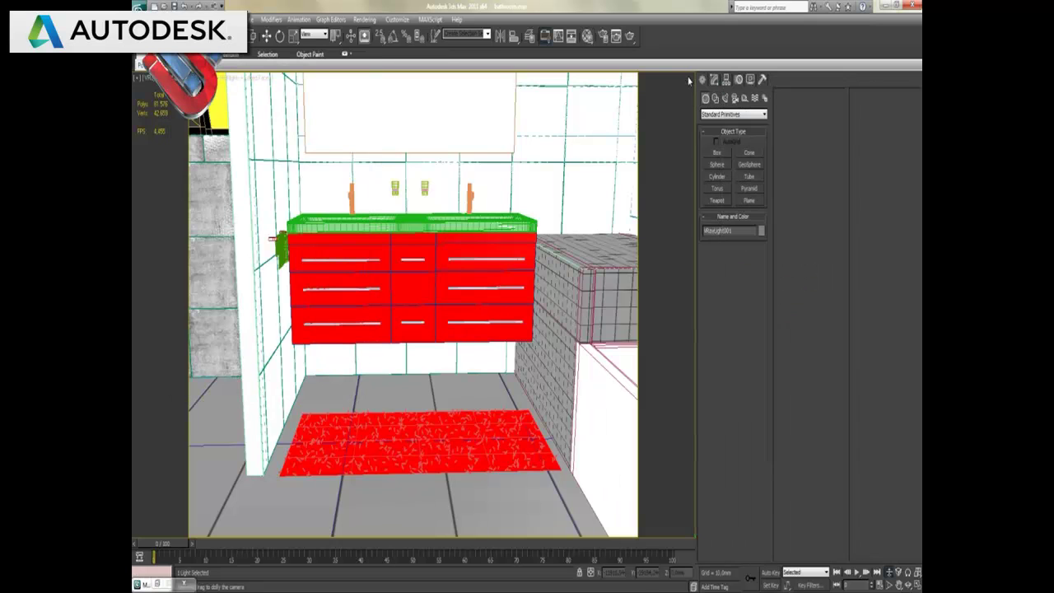
left_click(713, 80)
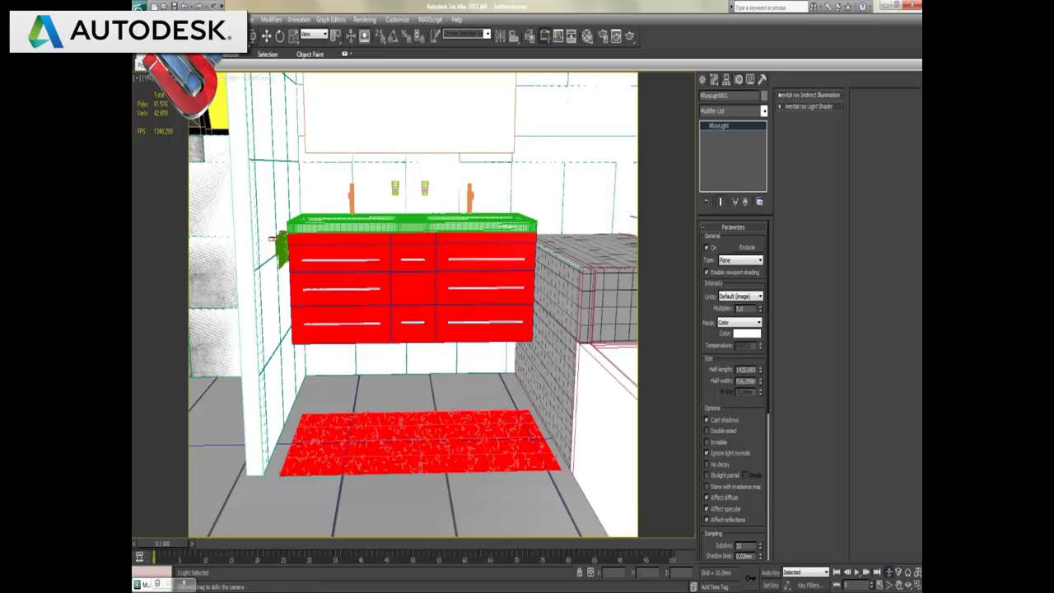
Select VRayLight002, then VRayLight003, from the scene object list
key("h")
left_click(247, 172)
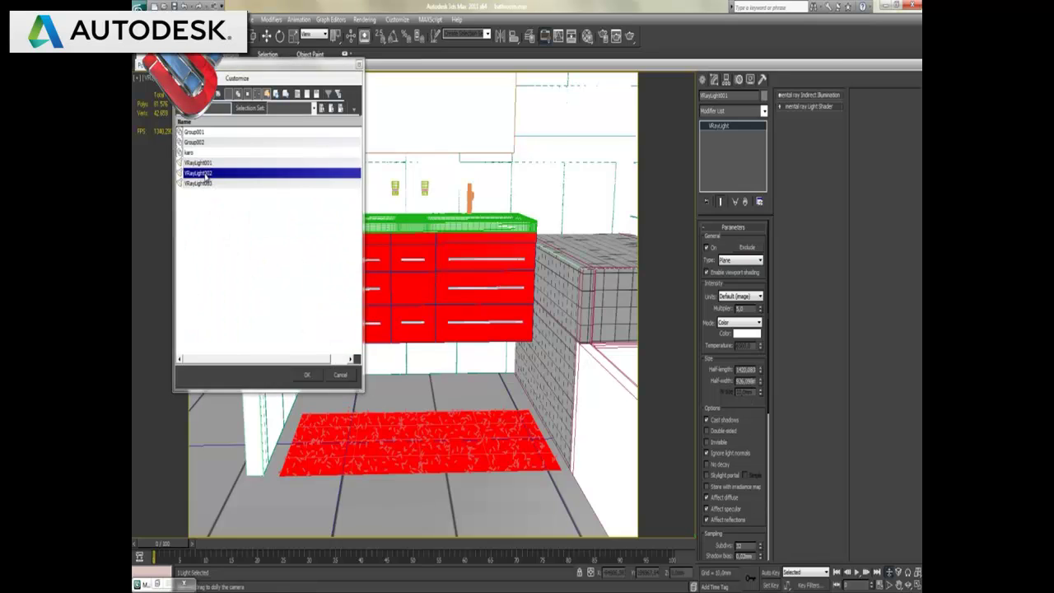
key("Return")
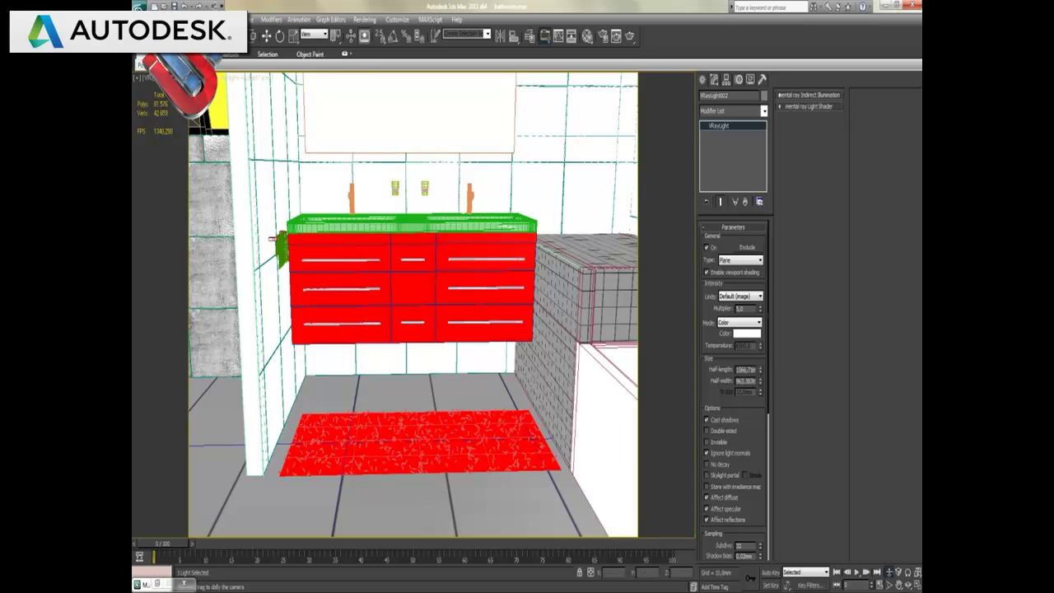
key("h")
left_click(209, 182)
key("Return")
Review the irradiance map settings on Render Setup's Indirect Illumination tab
left_click(365, 19)
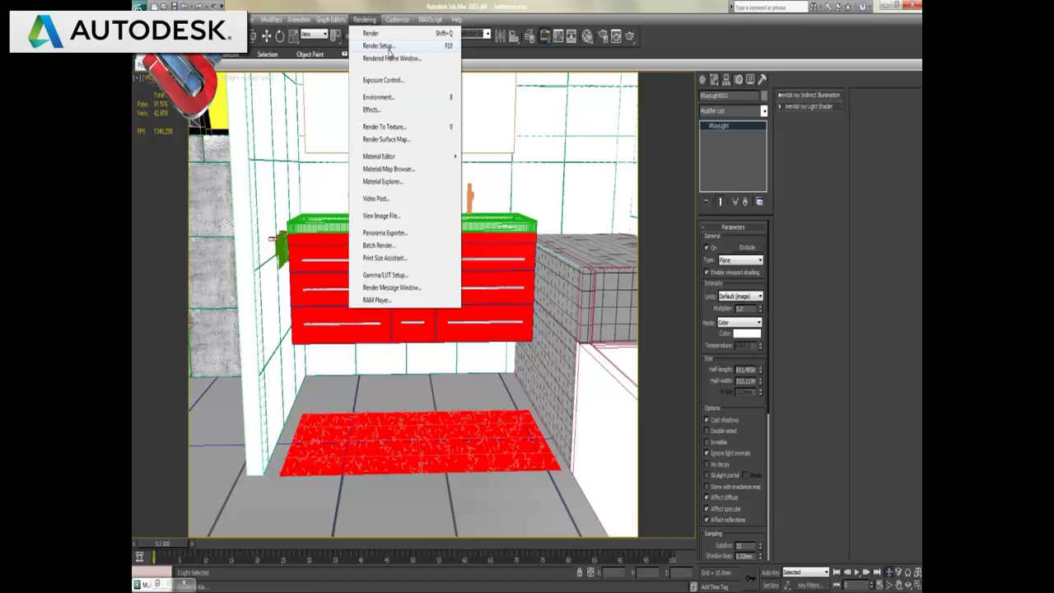
left_click(387, 45)
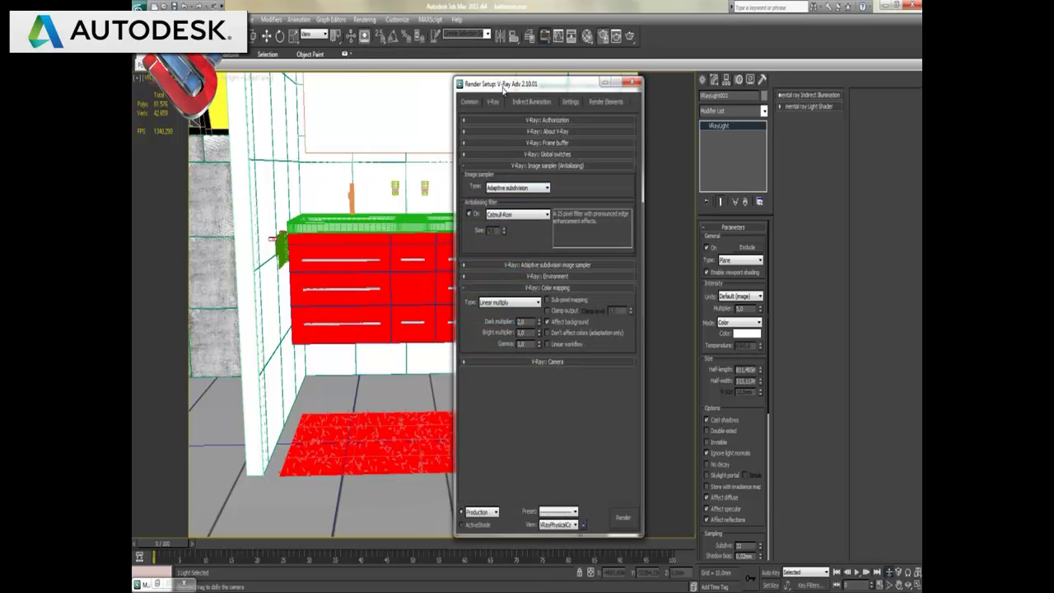
left_click(522, 103)
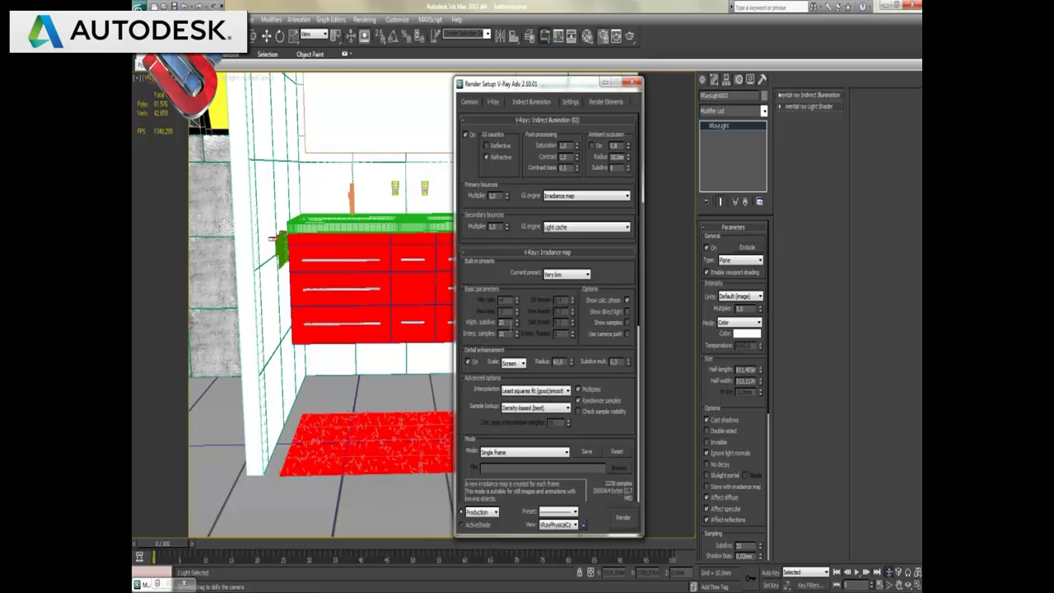
double_click(503, 333)
left_click_drag(470, 419, 489, 211)
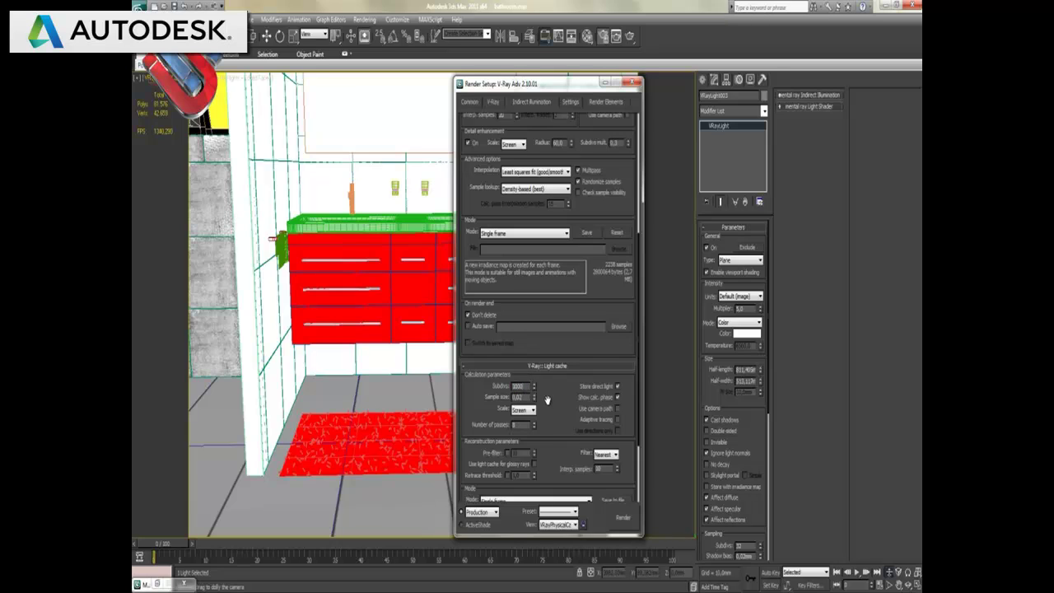
Start and cancel a test render, then choose the 800x600 output size preset
left_click(618, 518)
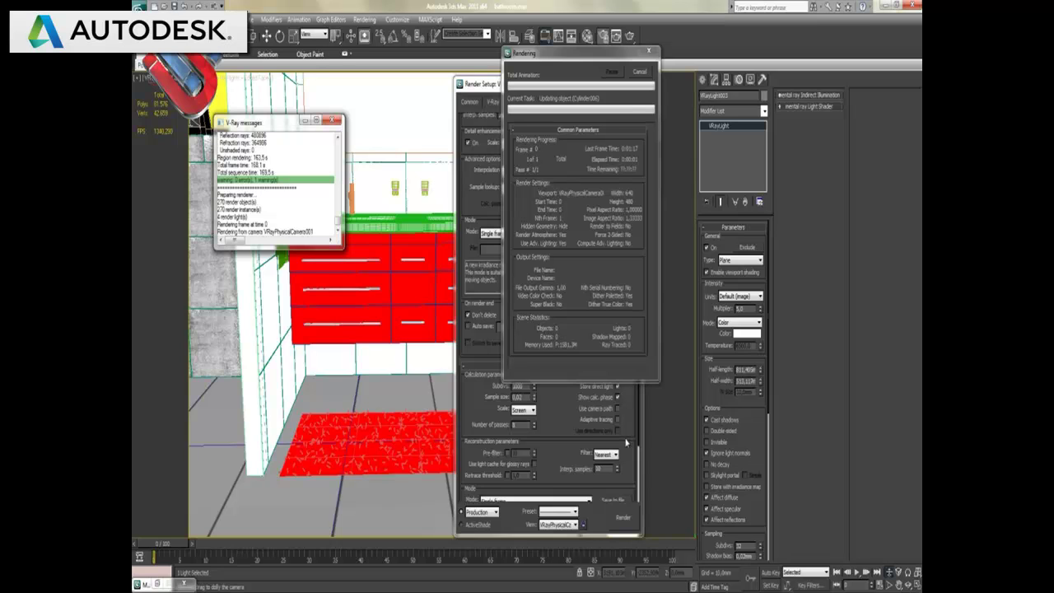
left_click(638, 71)
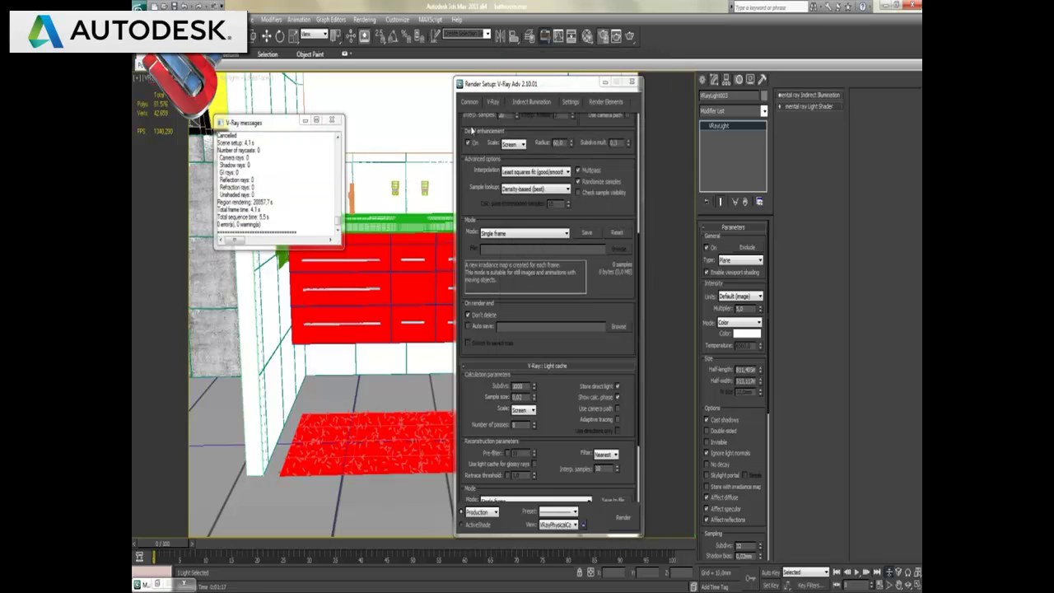
left_click(469, 102)
left_click(591, 274)
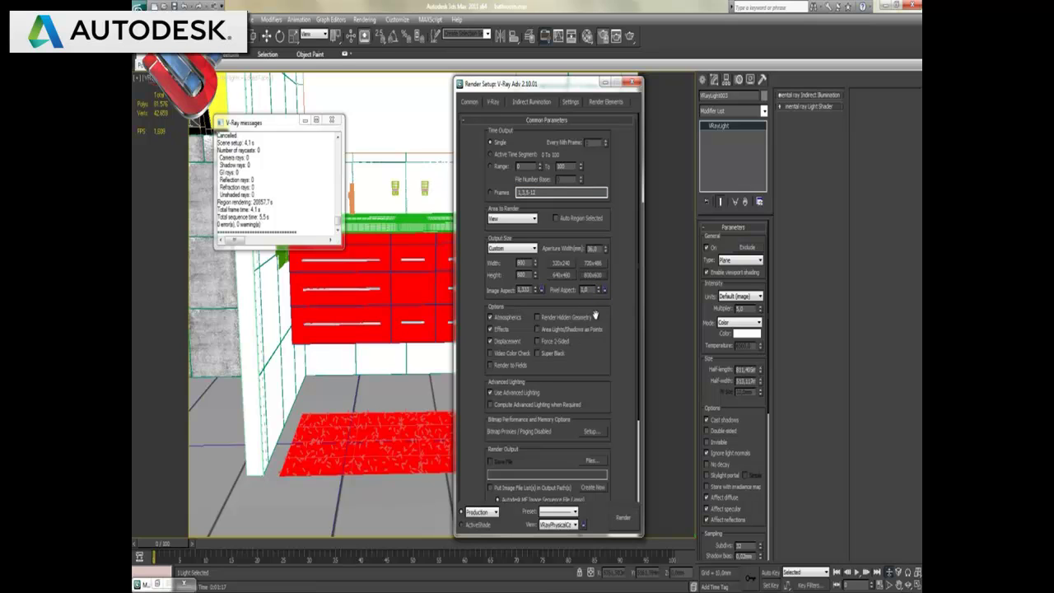
Render the bathroom at 800x600 with V-Ray, close the messages log, minimize the frame buffer
left_click(624, 521)
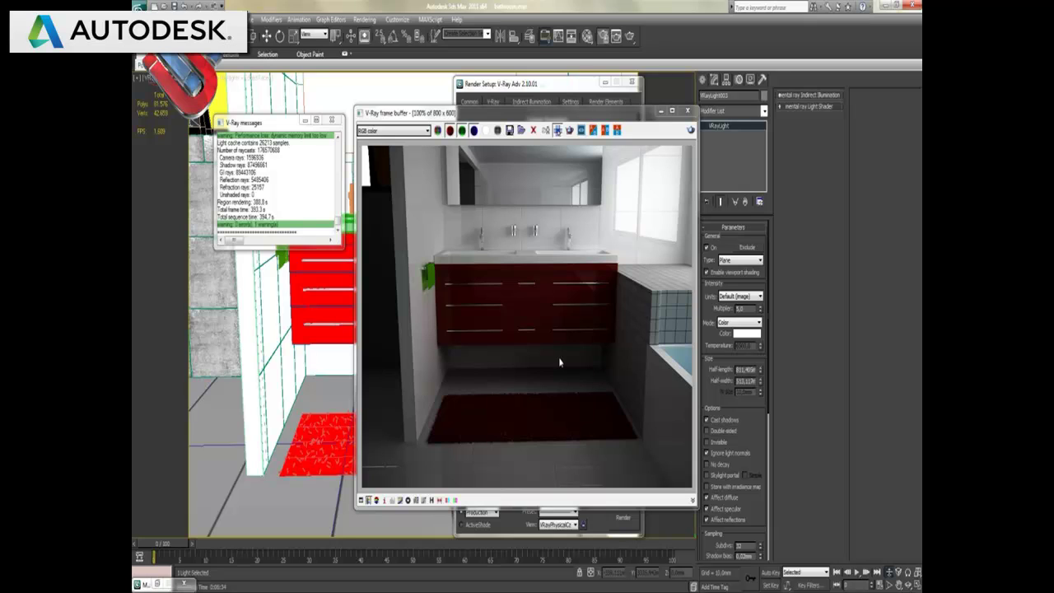
left_click(559, 360)
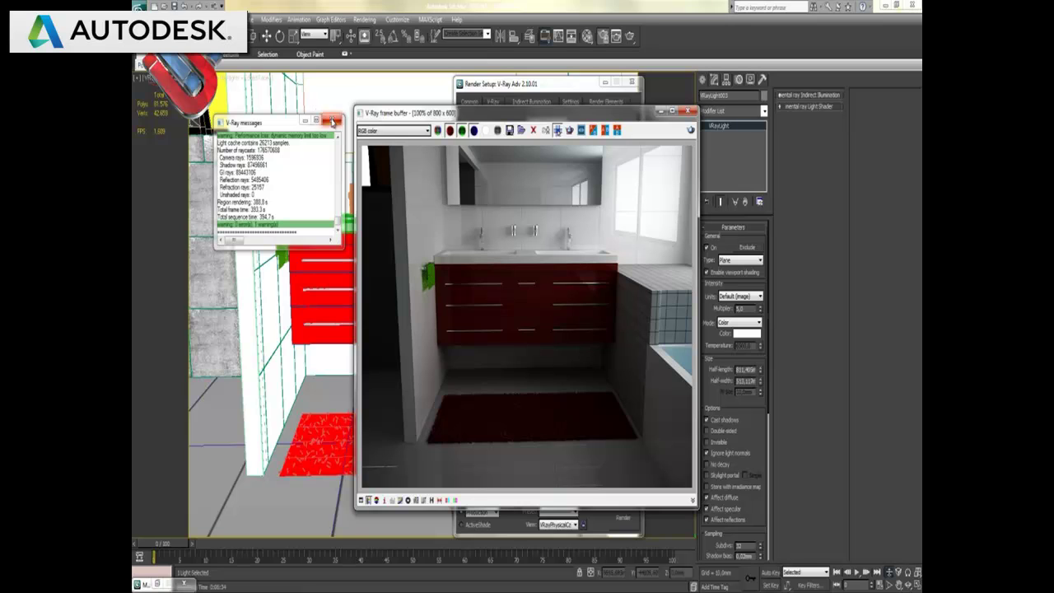
left_click(332, 121)
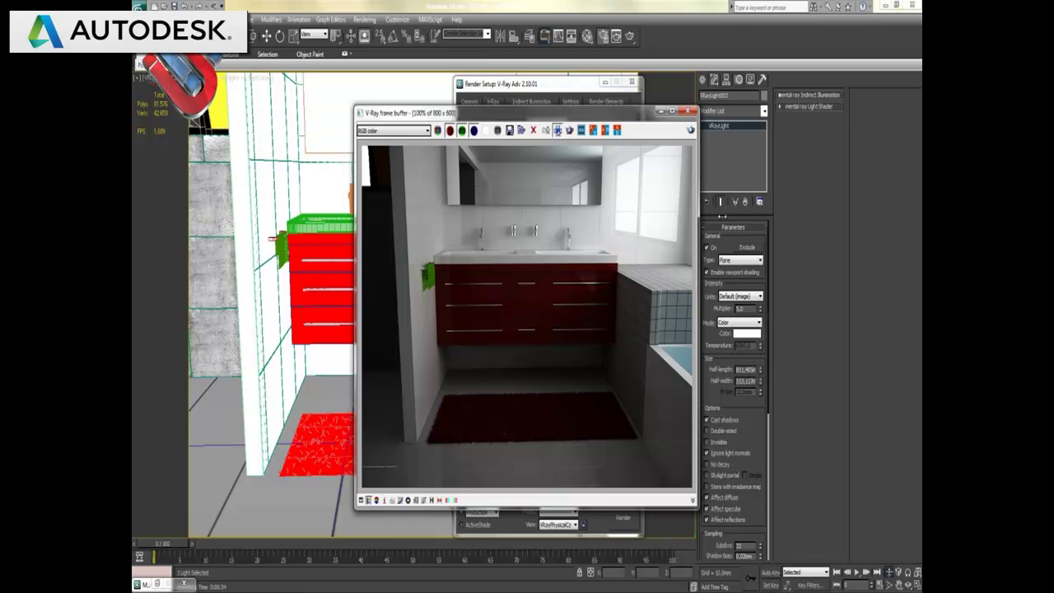
left_click(660, 112)
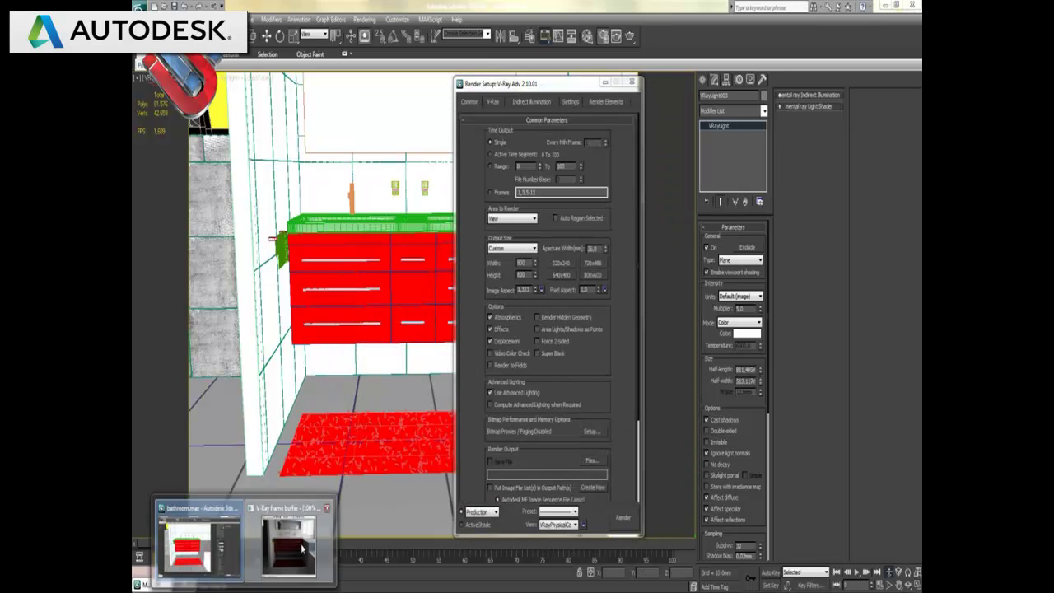
Save the render to the Desktop as JPEG 'pre-render' at quality 100, then close the frame buffer
mouse_move(145, 583)
left_click(288, 539)
left_click(508, 132)
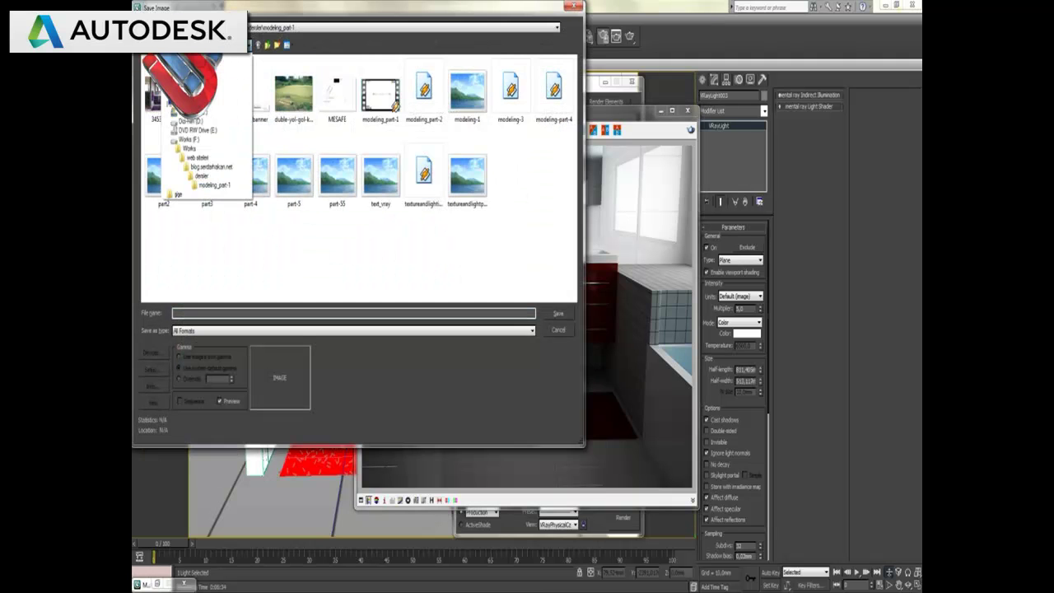
left_click(185, 60)
left_click(210, 333)
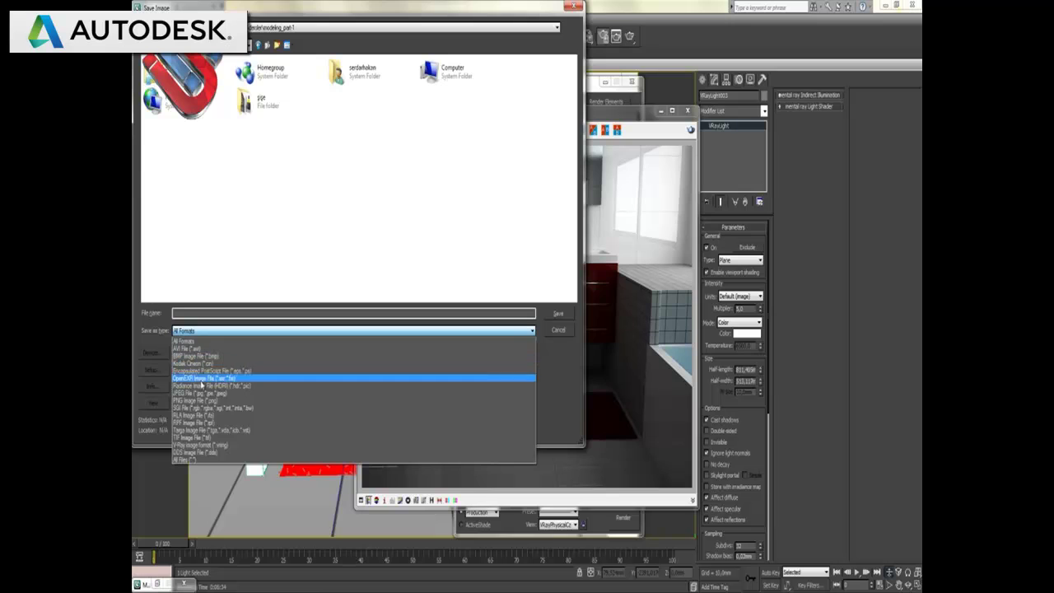
left_click(198, 393)
type("pre-render")
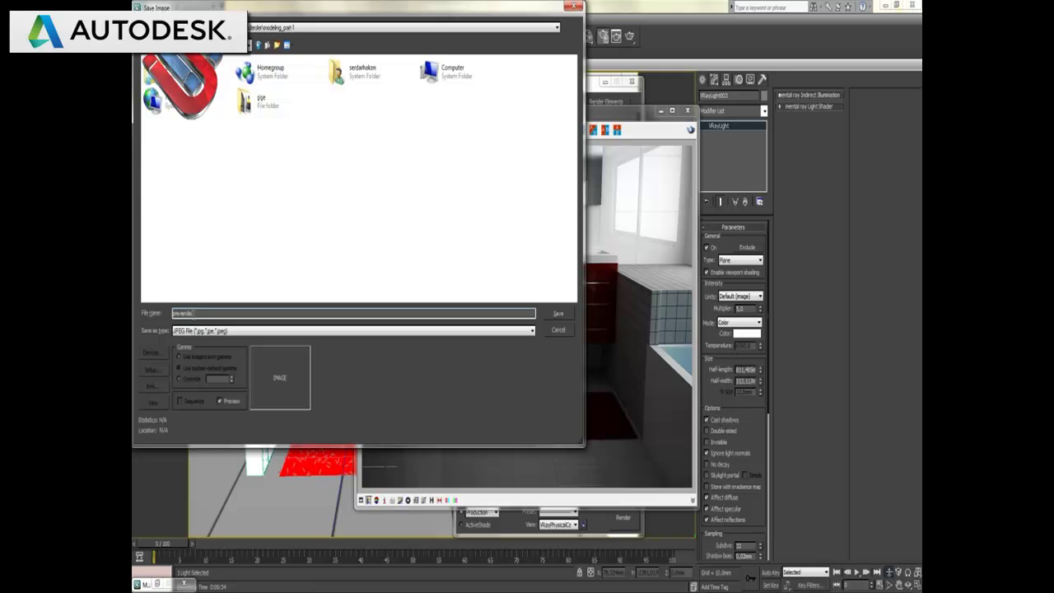
key("Return")
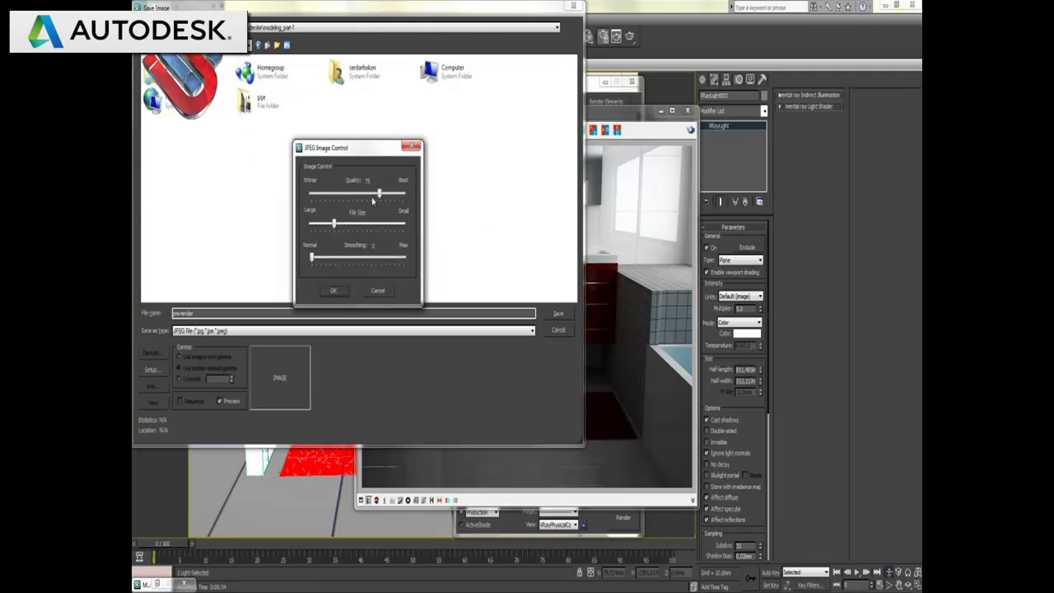
left_click_drag(381, 198, 453, 205)
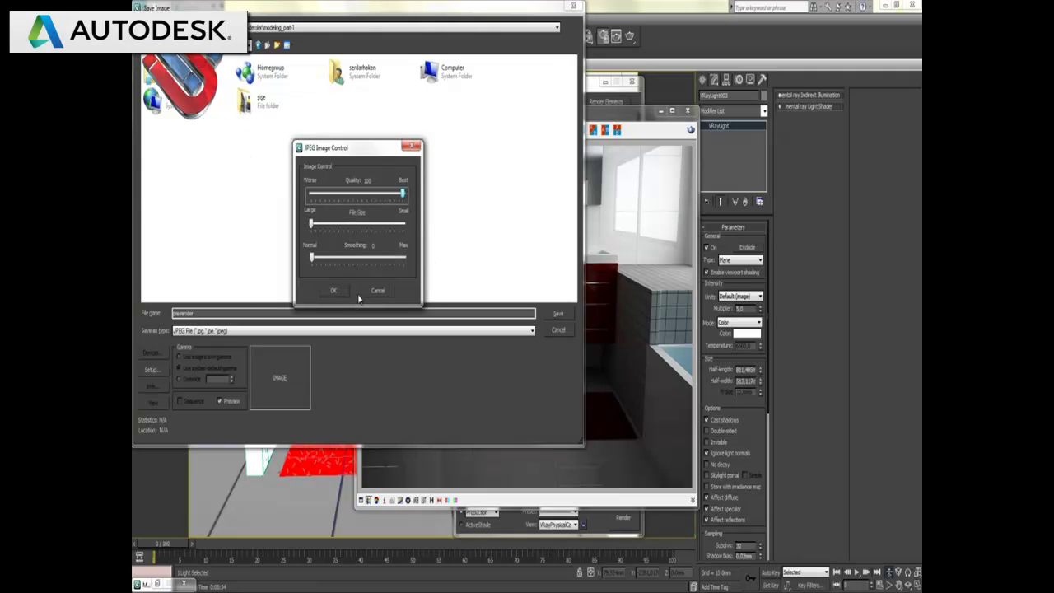
left_click(334, 290)
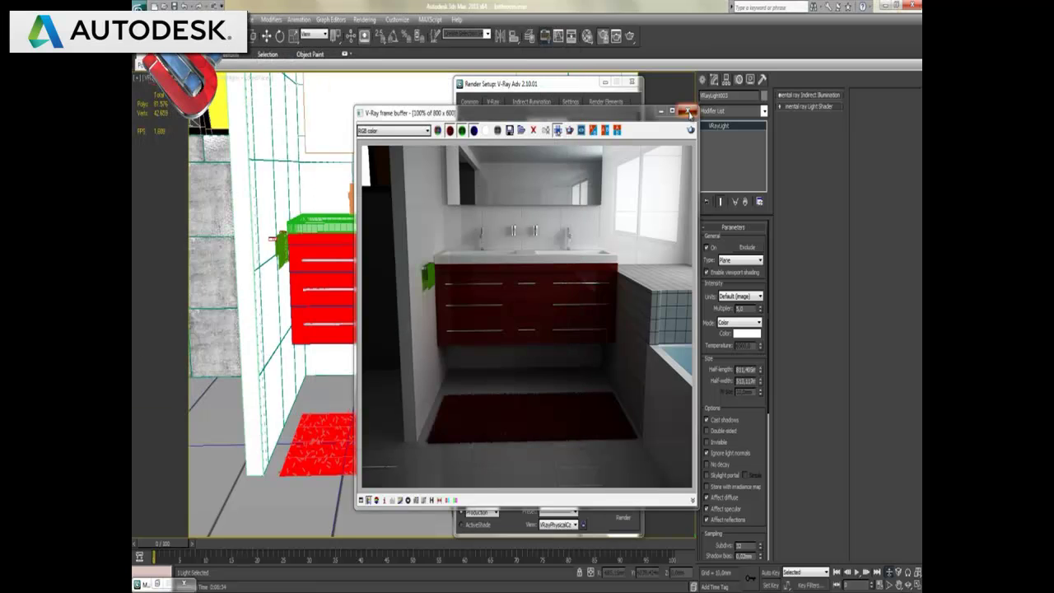
left_click(687, 110)
Close Render Setup, select the tiled box, and open Material #34 in the Material Editor
left_click(632, 82)
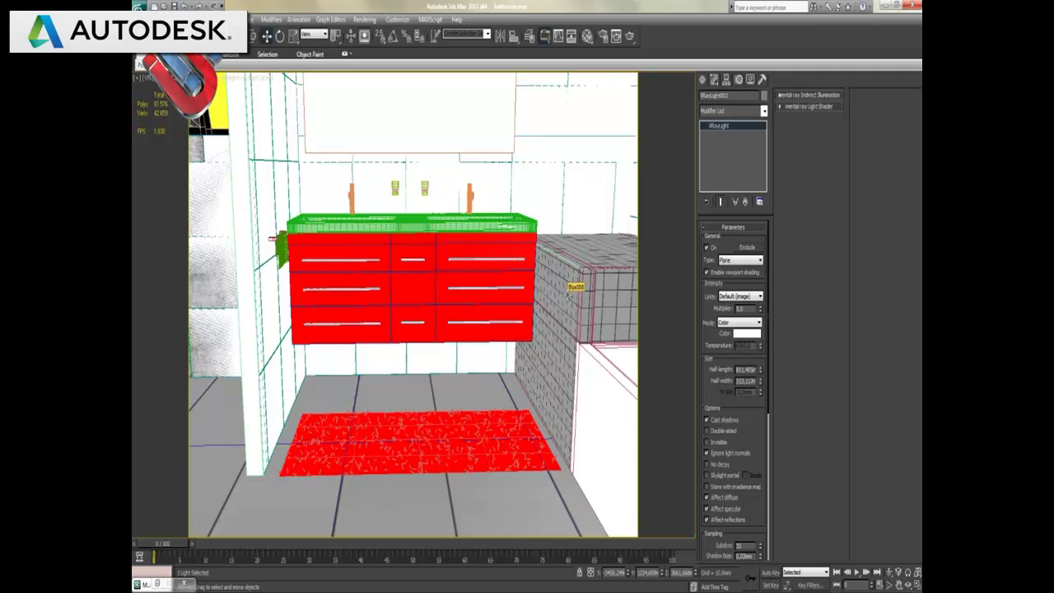
left_click(567, 288)
key("m")
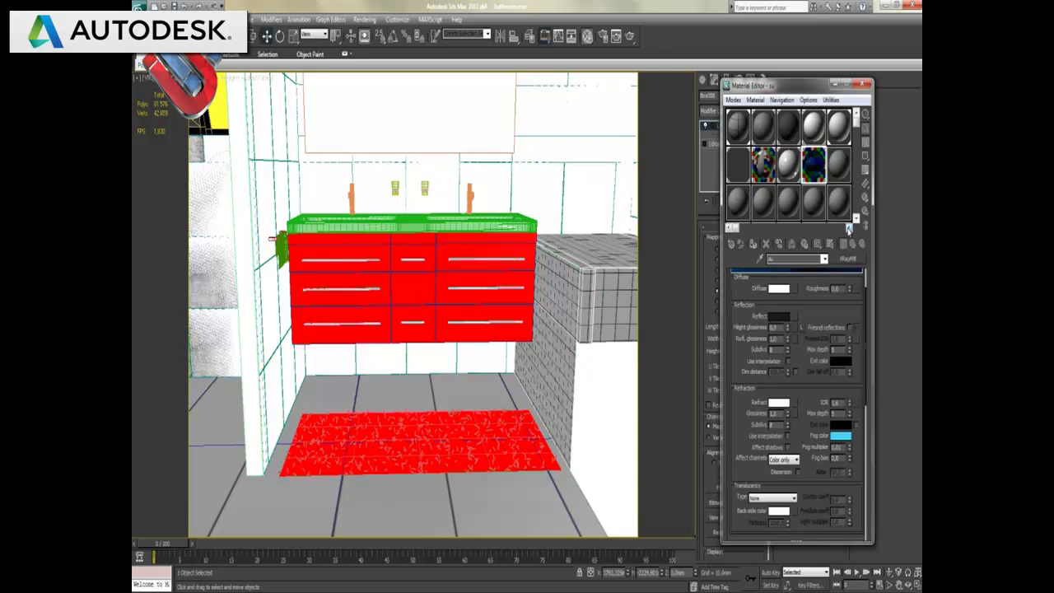
left_click(848, 228)
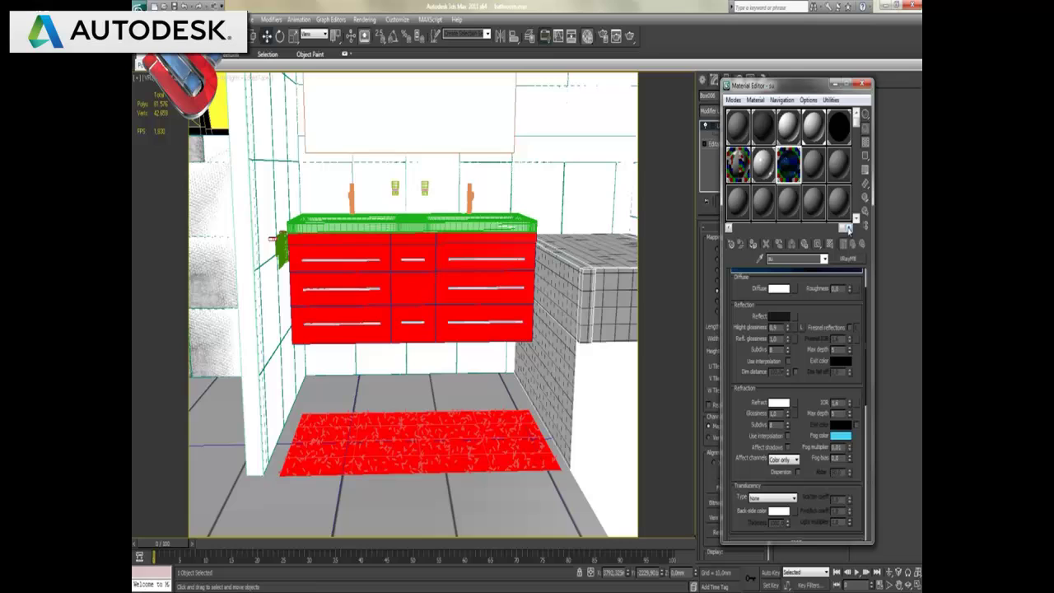
left_click(814, 169)
left_click(729, 228)
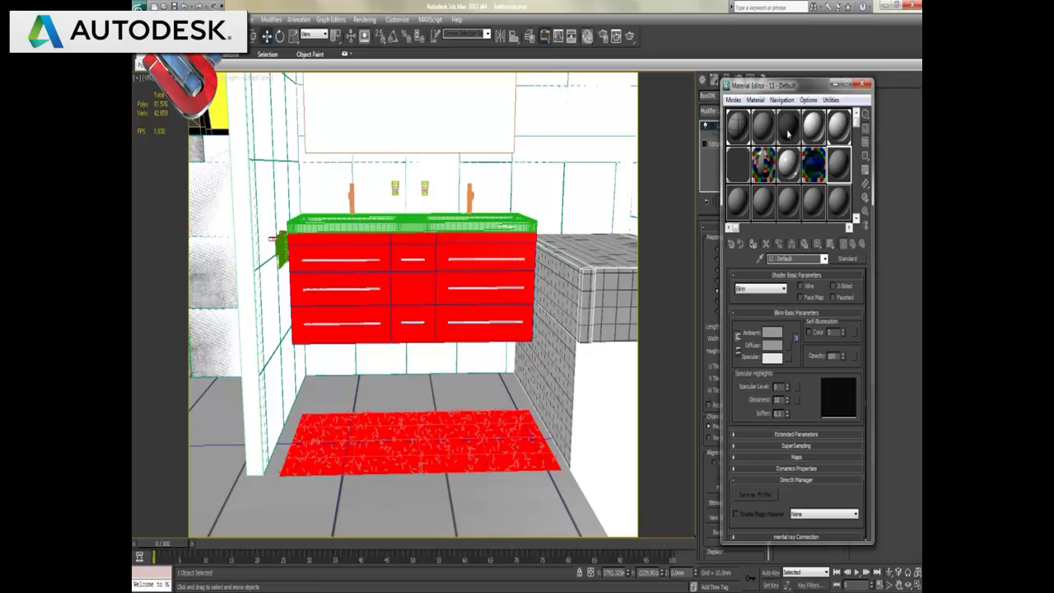
left_click(839, 167)
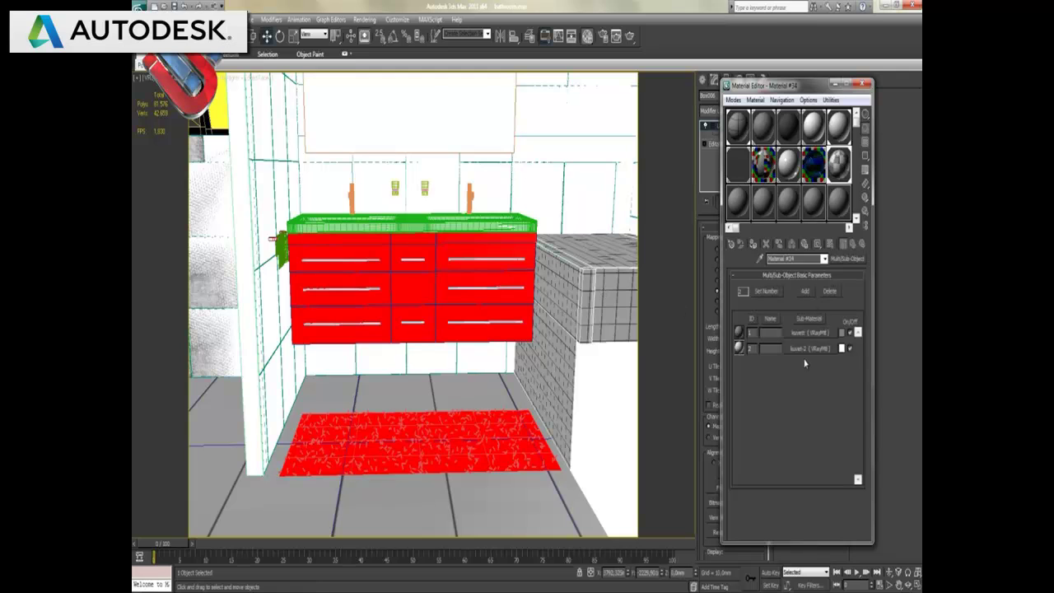
In kuvert's diffuse Tiles map, swap tile and grout textures and make the tiles white
left_click(811, 333)
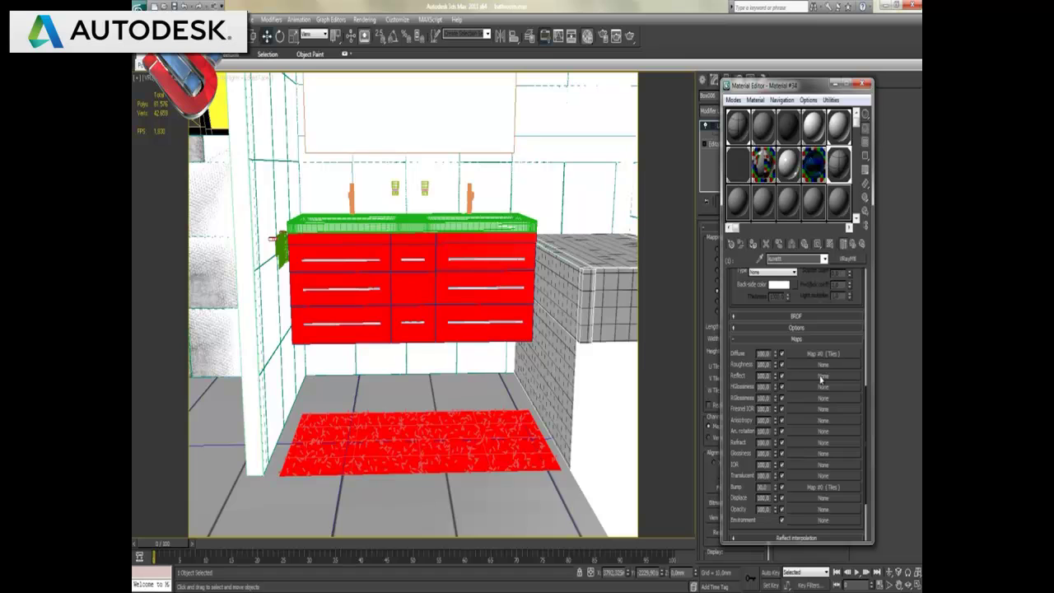
left_click(817, 354)
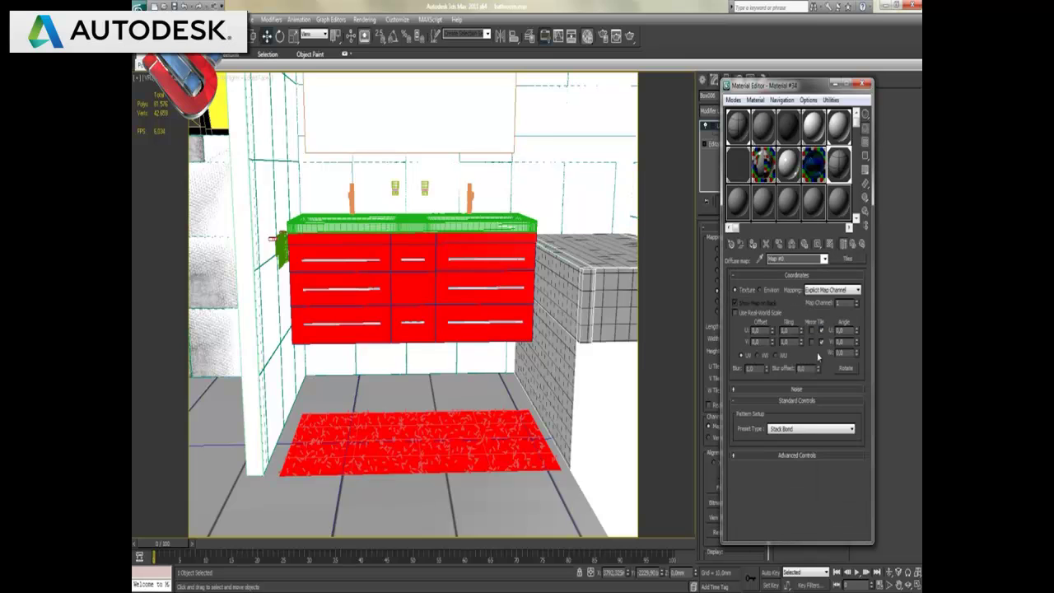
left_click(809, 456)
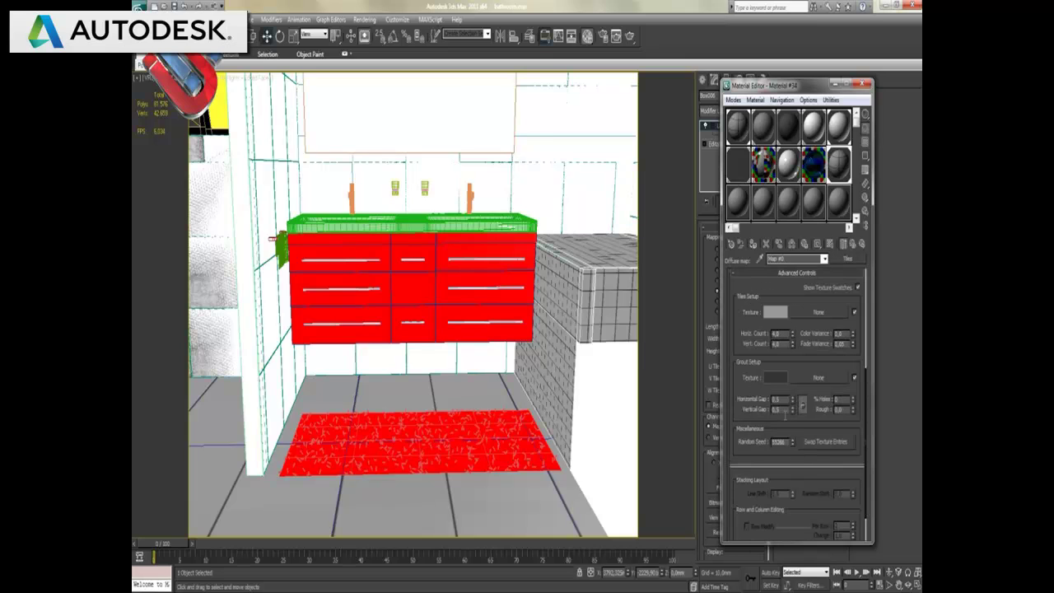
left_click(854, 445)
type("0,1")
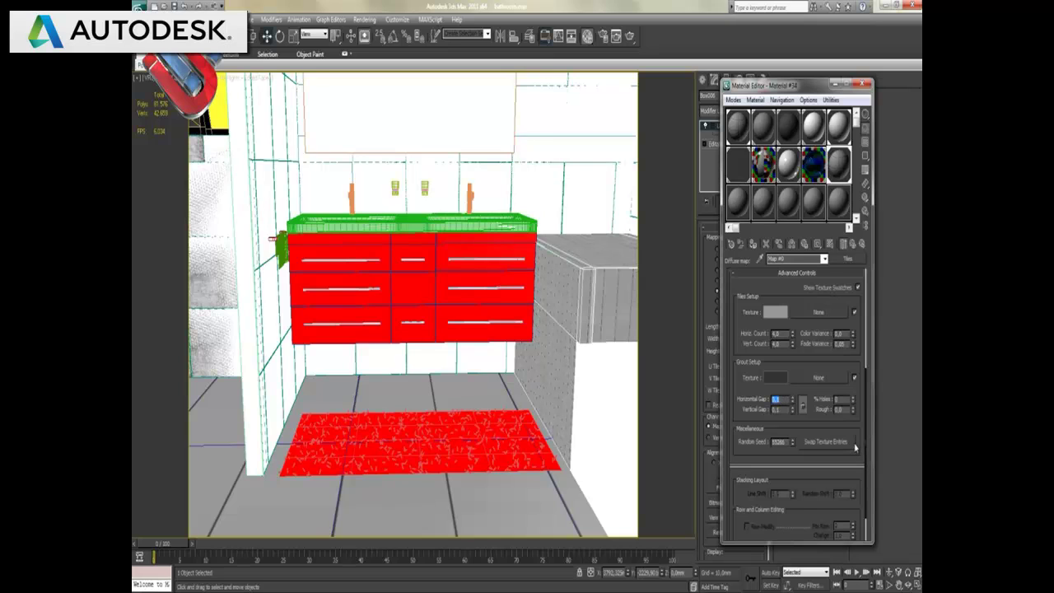
left_click(778, 314)
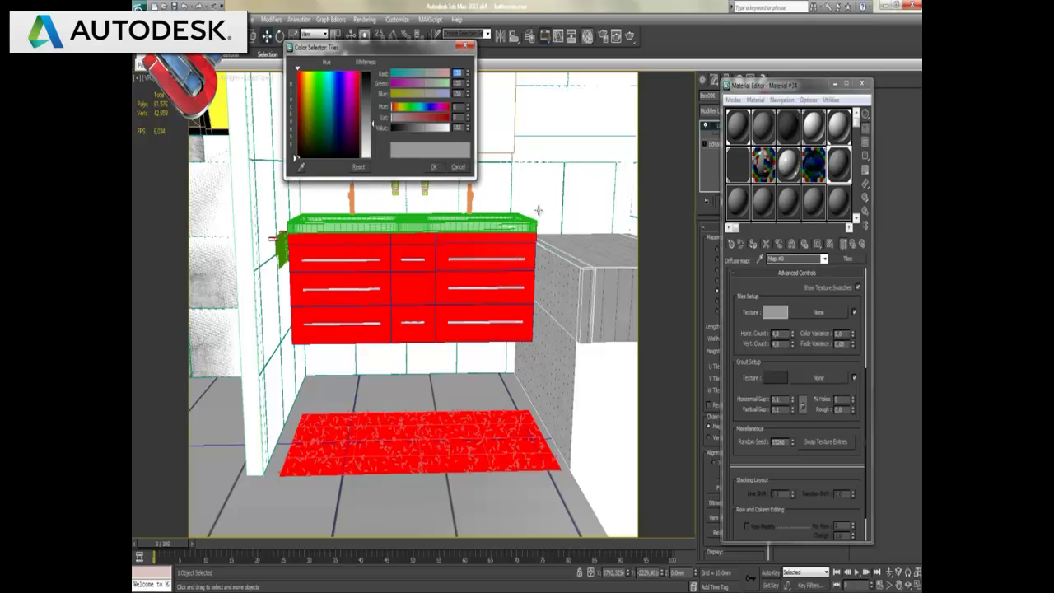
left_click_drag(372, 123, 372, 72)
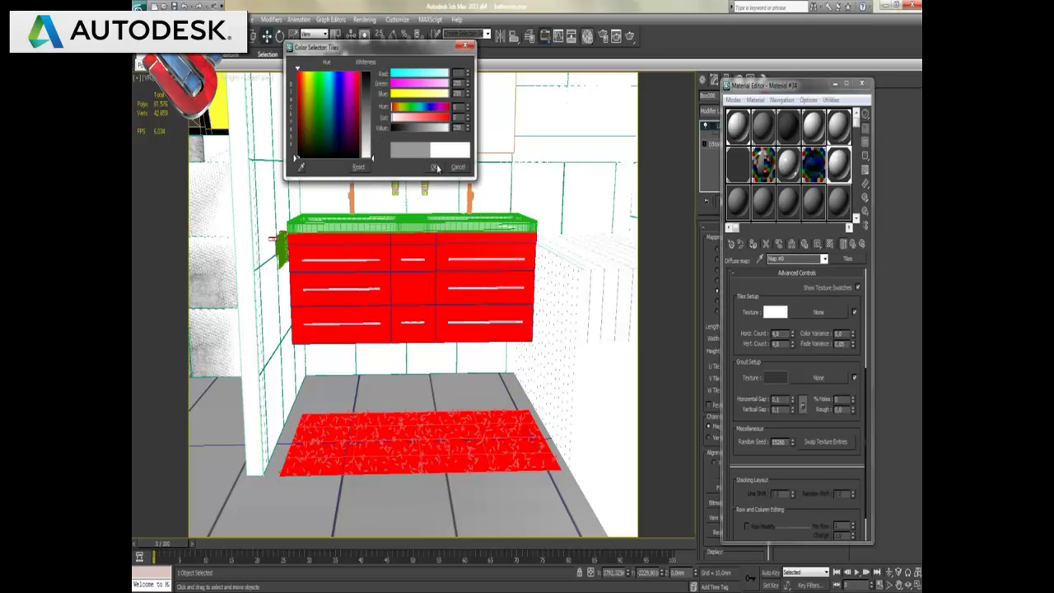
left_click(434, 166)
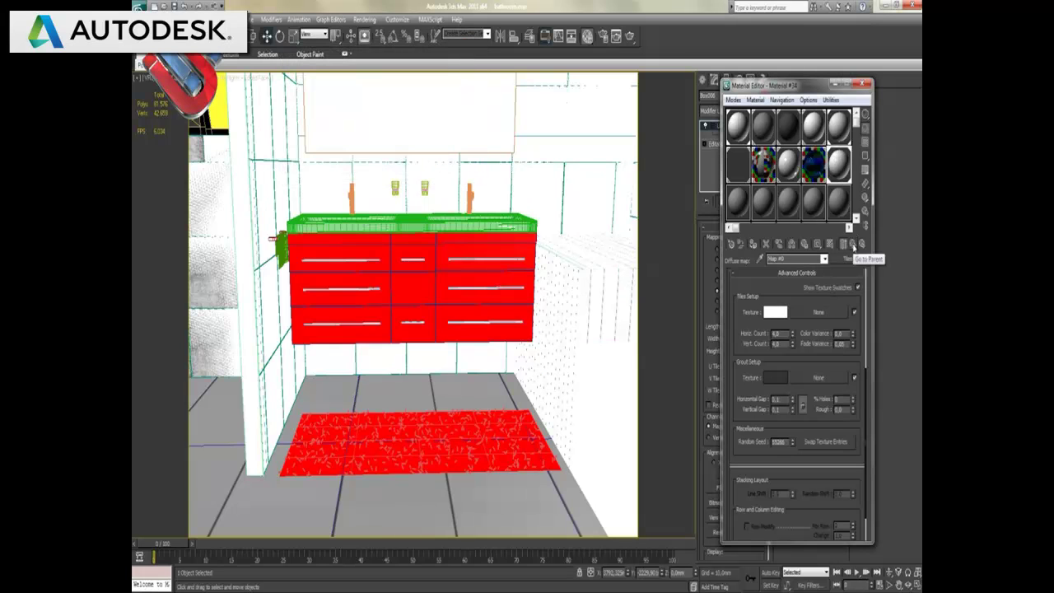
Return to kuvert's maps and open its bump Tiles map
left_click(854, 243)
left_click(820, 488)
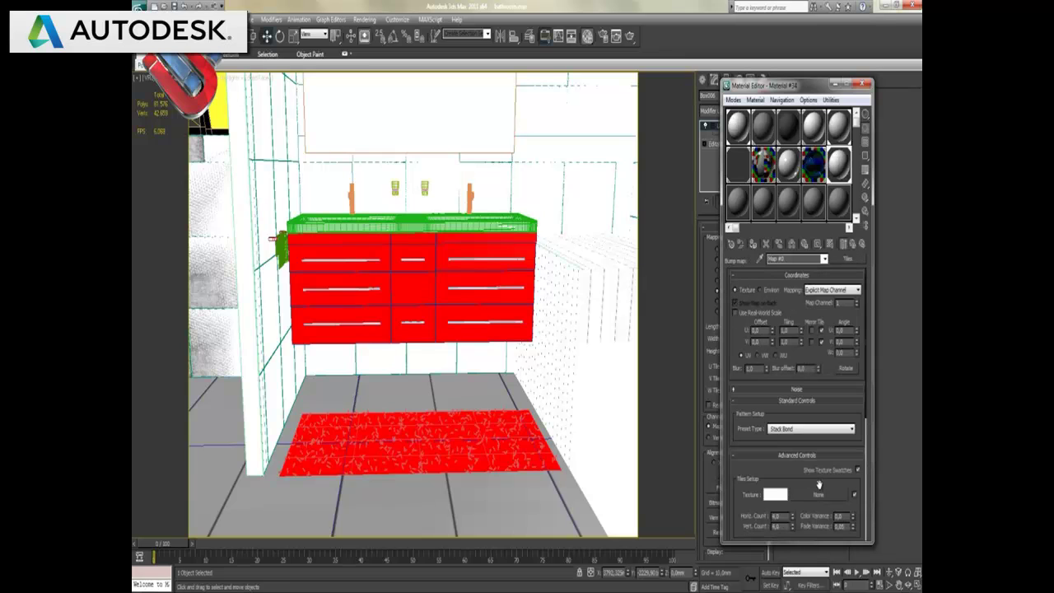
left_click_drag(753, 481, 752, 330)
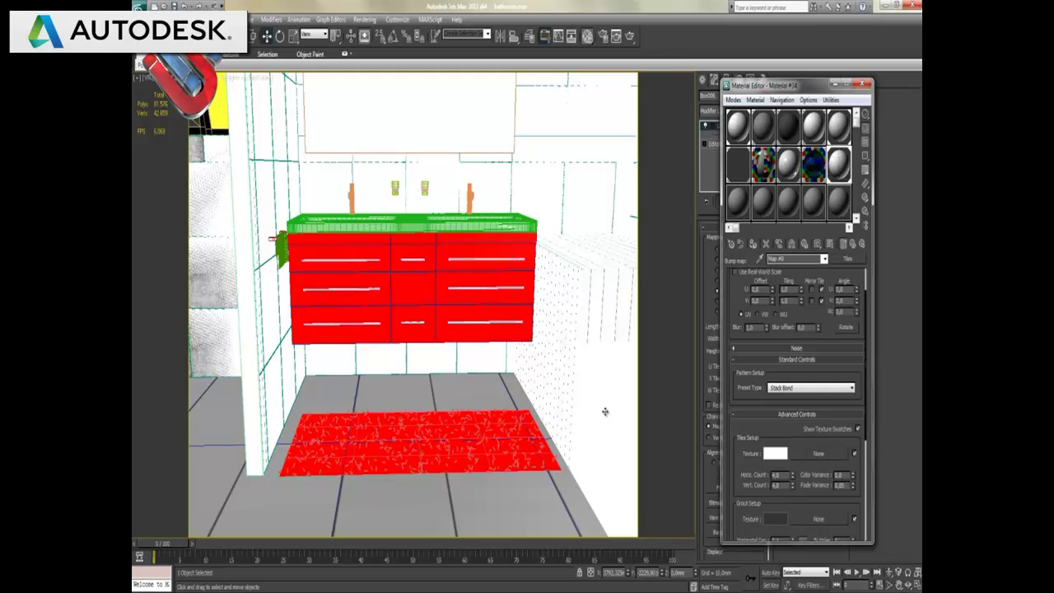
Set the render output size to 640x480 and review the Indirect Illumination settings
left_click(364, 19)
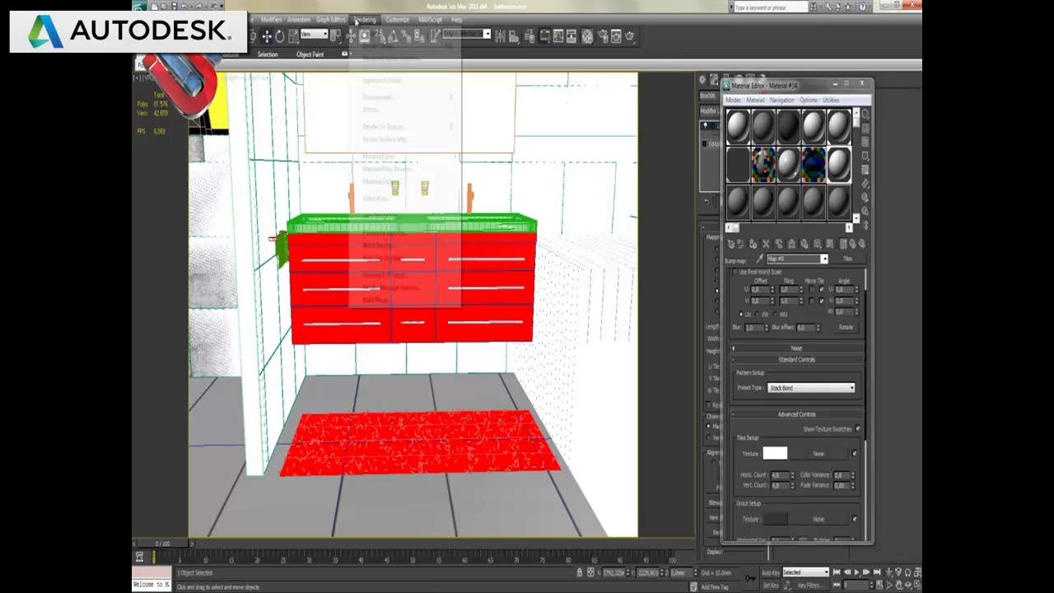
left_click(383, 46)
left_click(561, 274)
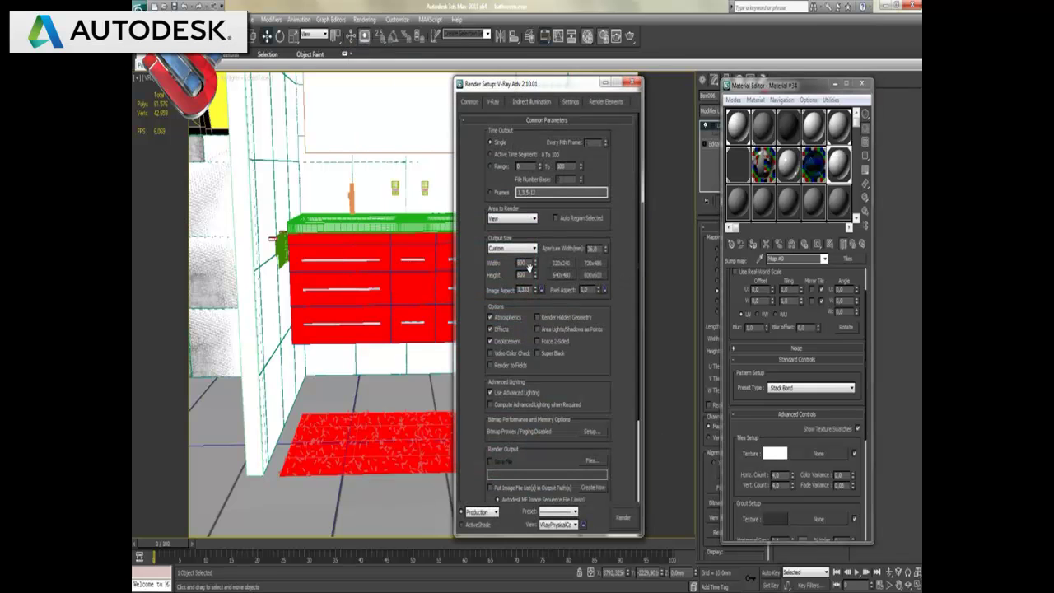
left_click(531, 102)
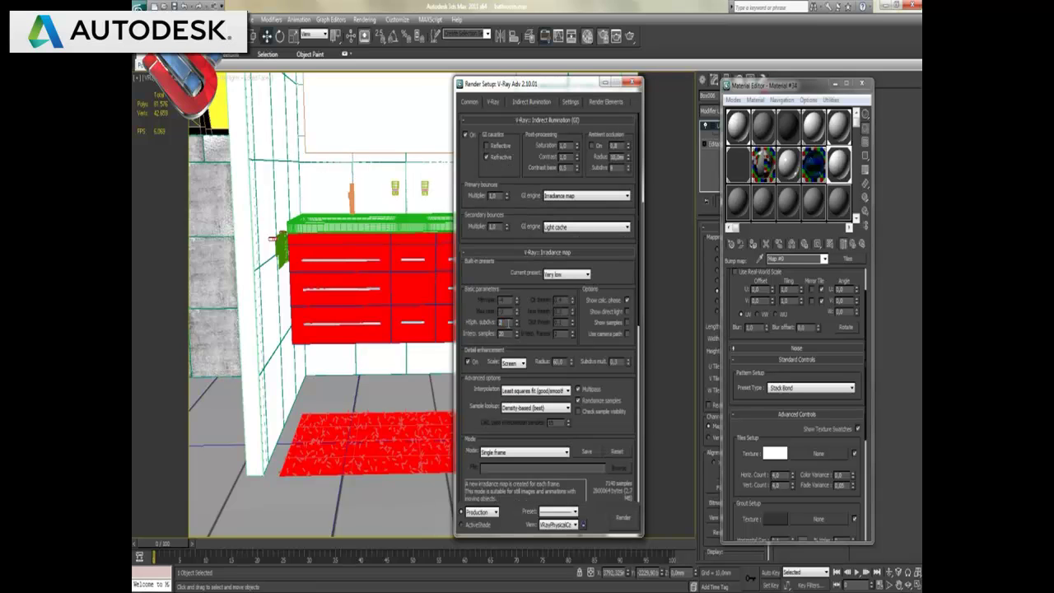
scroll(535, 344, "down", 3)
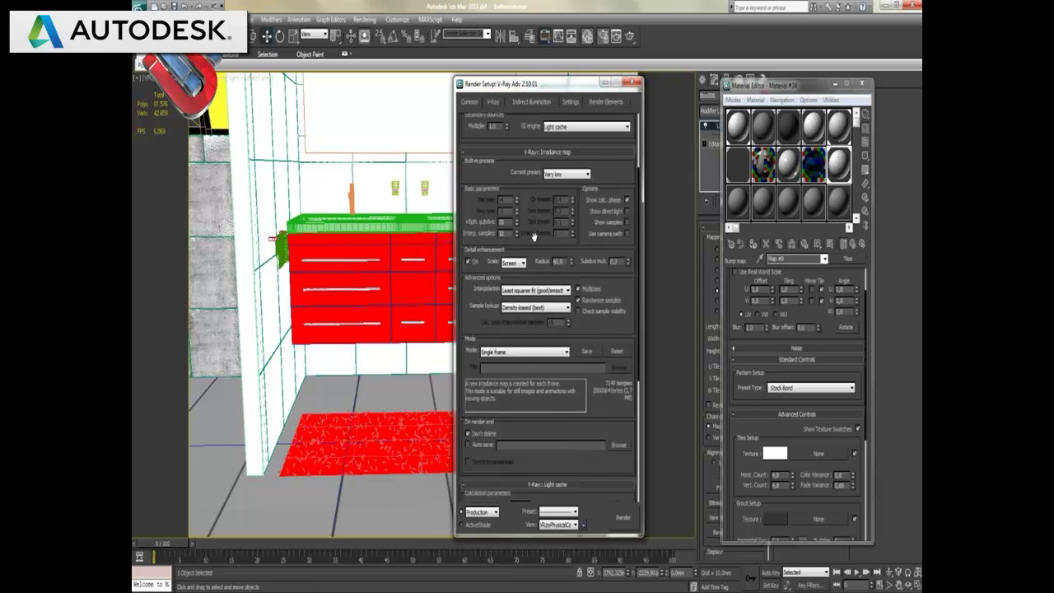
scroll(535, 344, "down", 2)
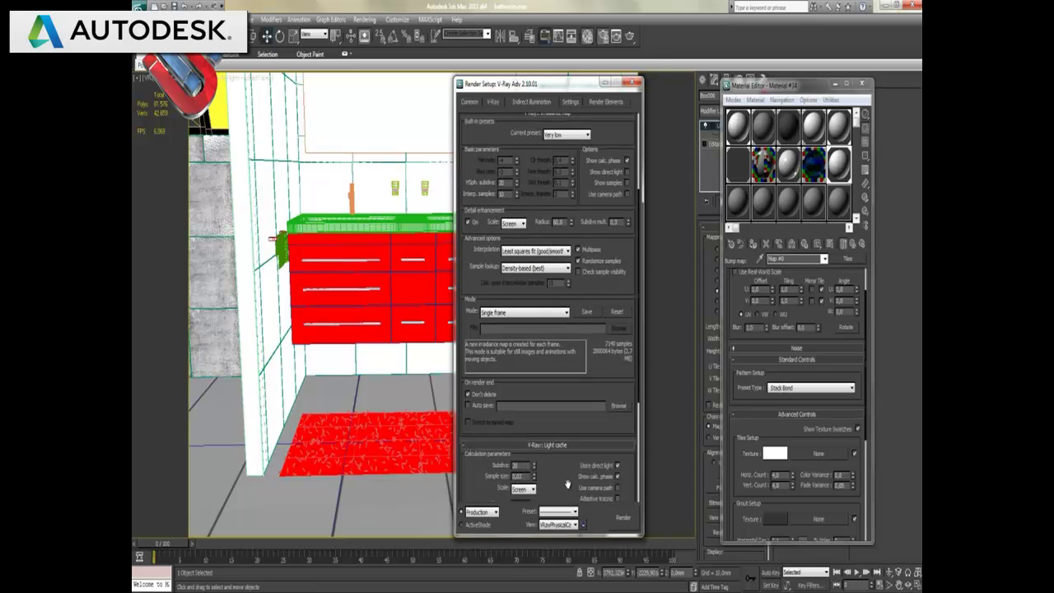
Start a test render, cancel it, and close the Material Editor, Render Setup and V-Ray messages
left_click(624, 518)
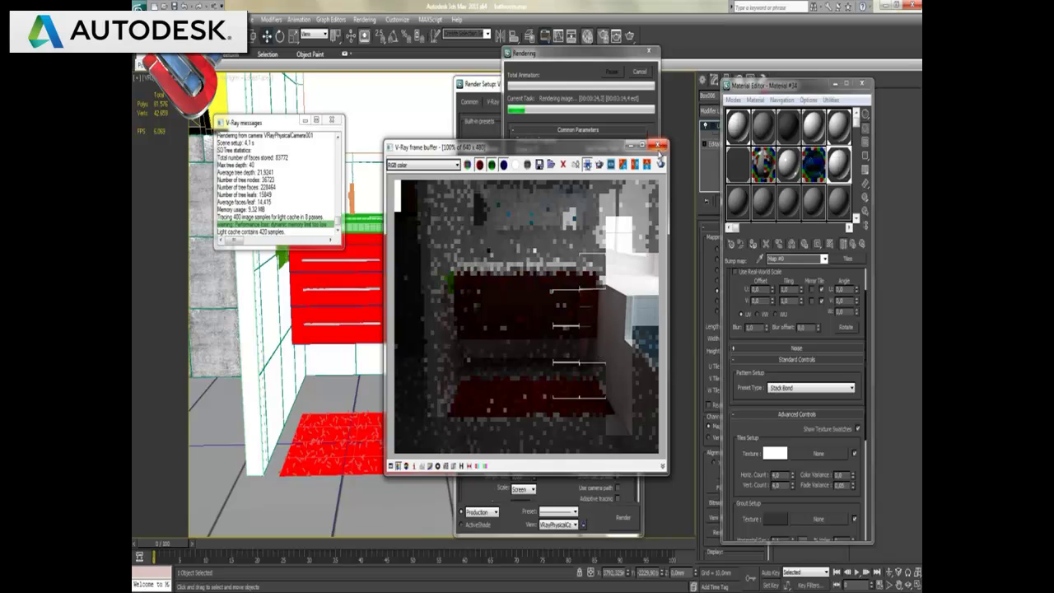
left_click(658, 146)
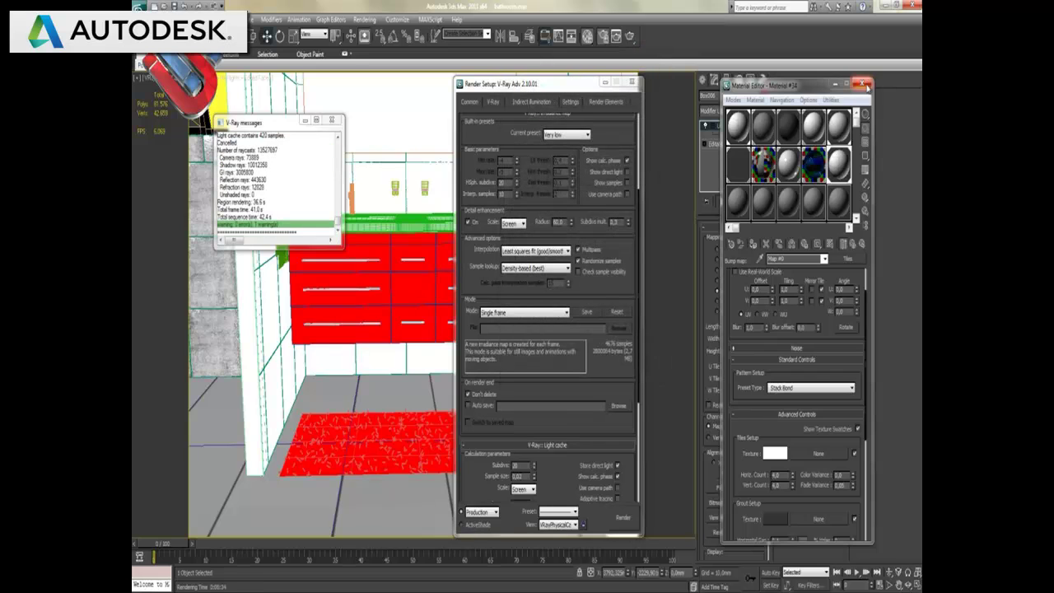
left_click(861, 83)
left_click(631, 82)
left_click(331, 119)
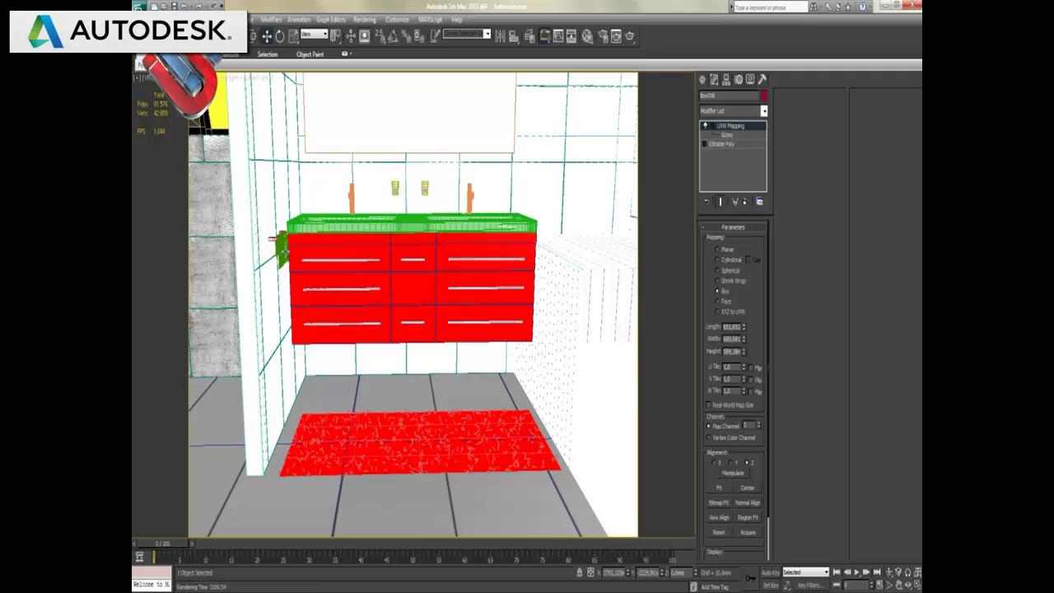
Select the cloth object and pick an empty slot in the Material Editor
left_click(285, 252)
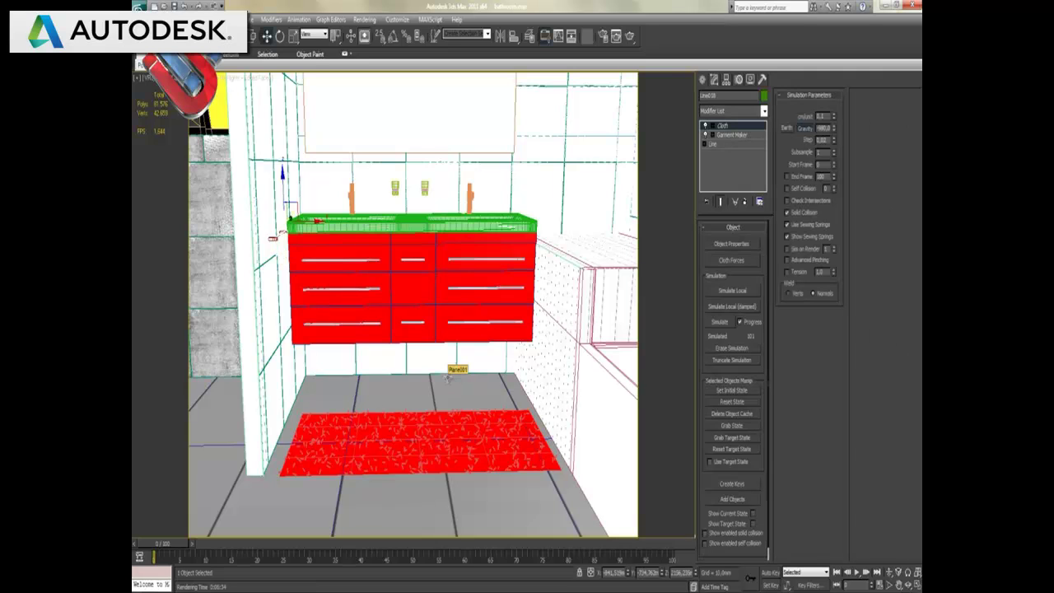
left_click(587, 36)
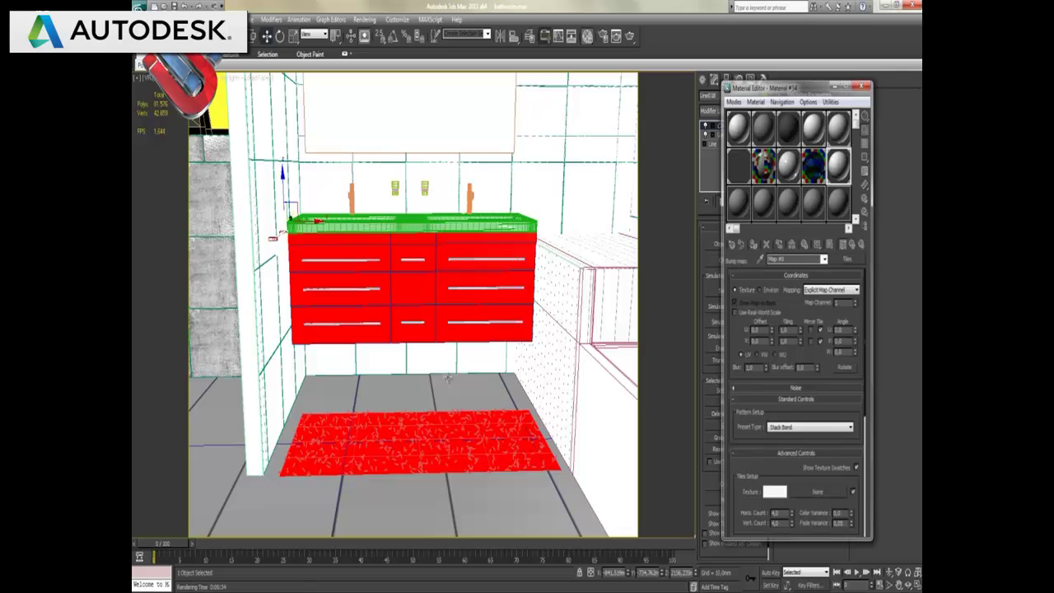
left_click(853, 241)
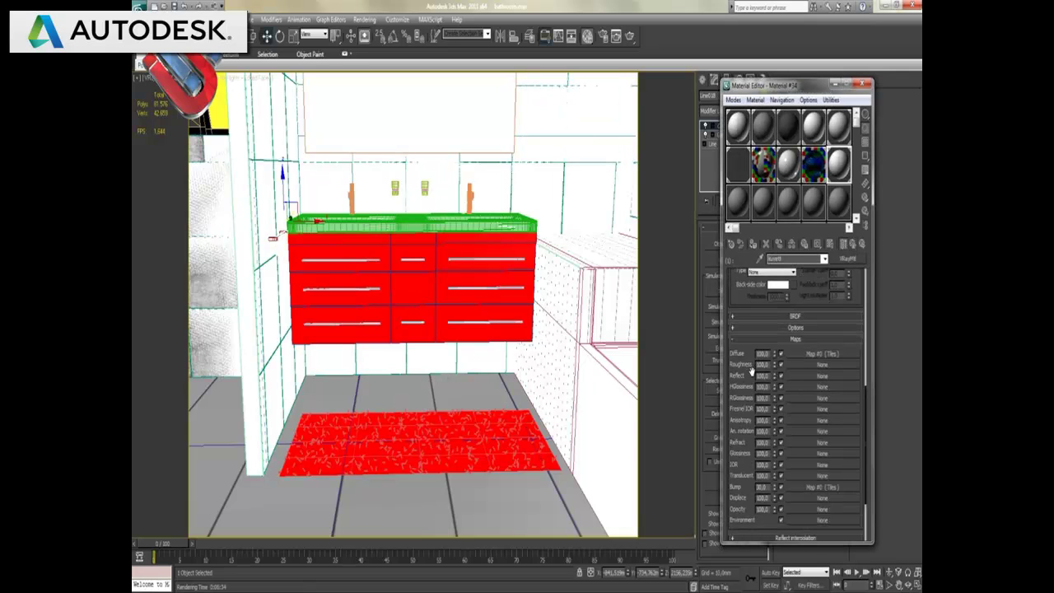
left_click(848, 228)
left_click(838, 163)
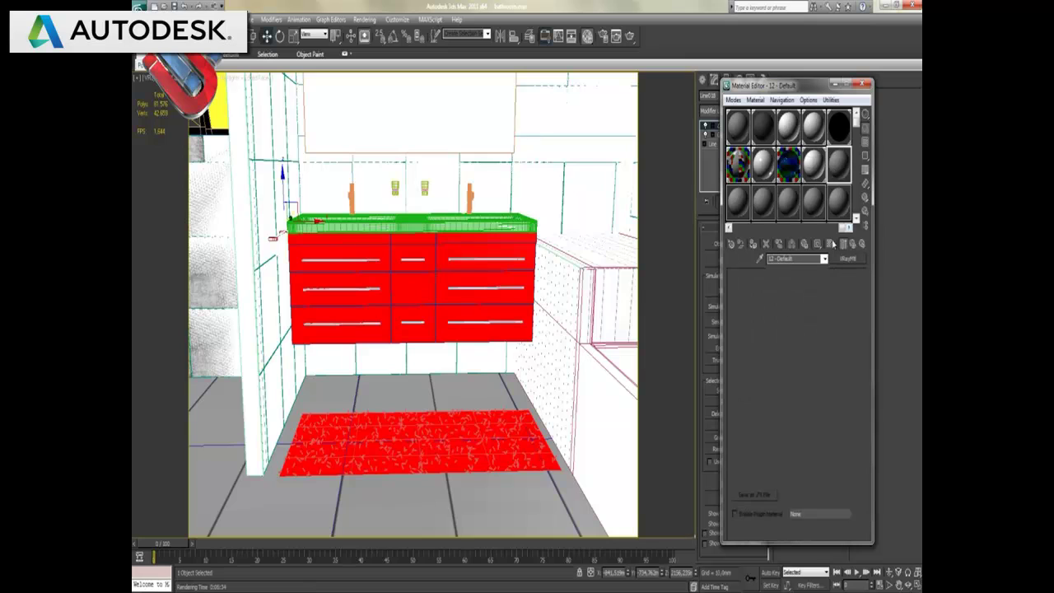
Rename the material 'holu' and change its type from Standard to VRayMtl
double_click(794, 259)
type("ho")
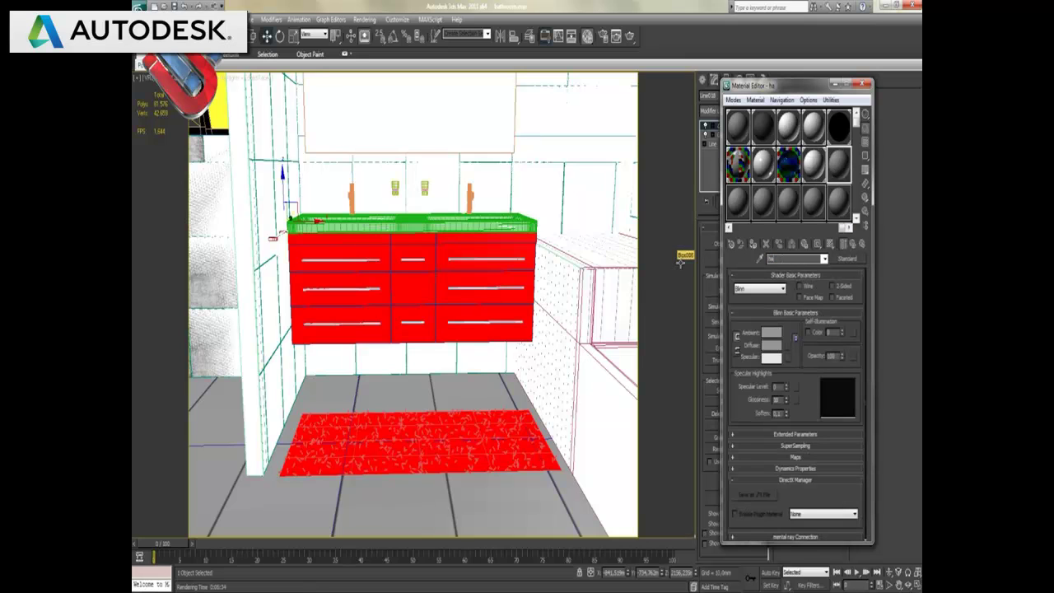
type("lu")
left_click(850, 260)
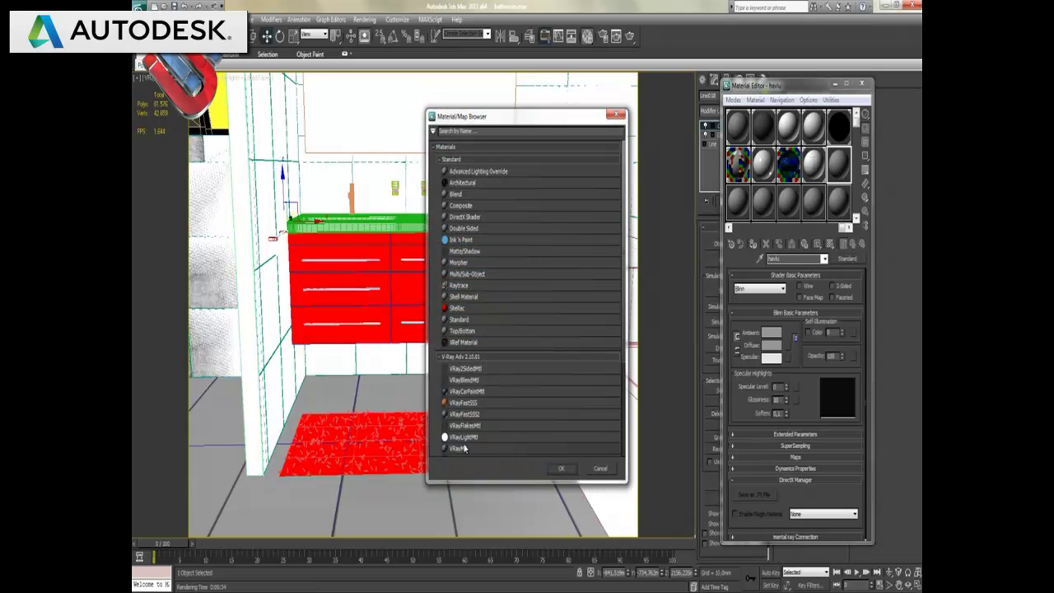
double_click(462, 450)
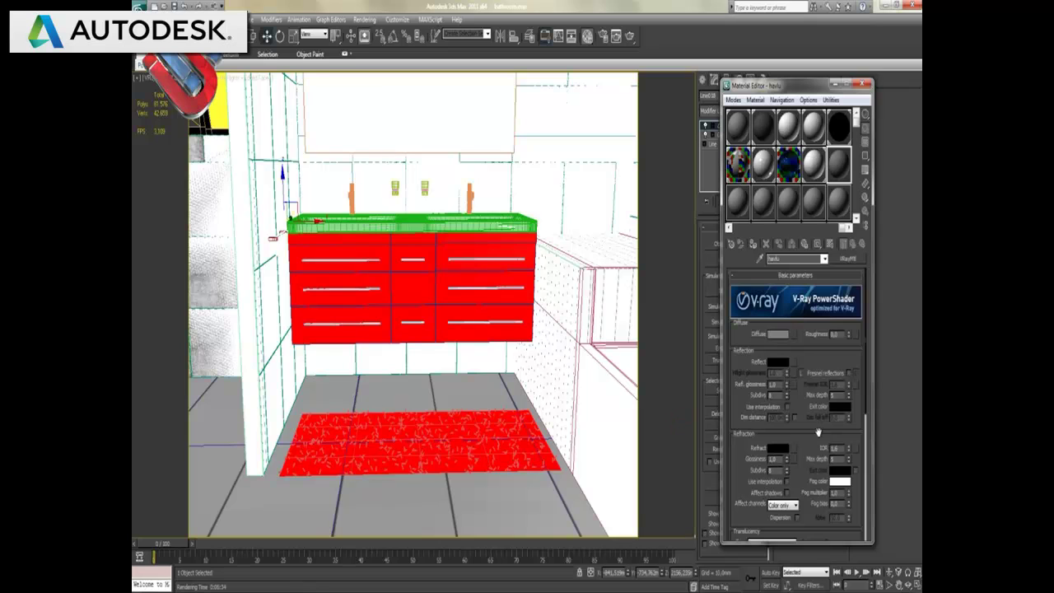
Load Arch30_006_diffuse from the Kumas fabric folder as the diffuse bitmap
left_click(790, 335)
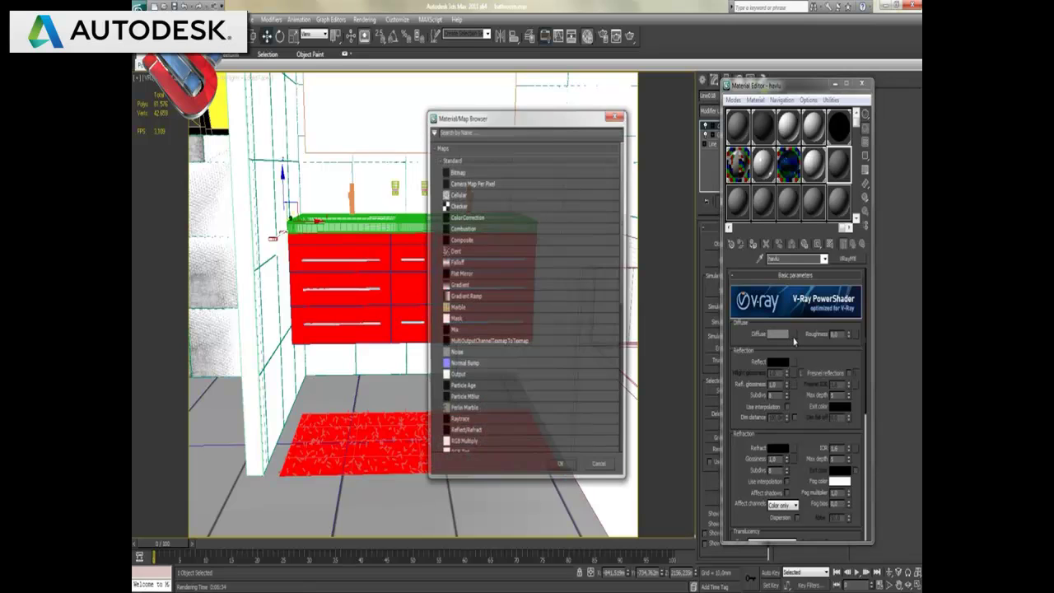
double_click(466, 172)
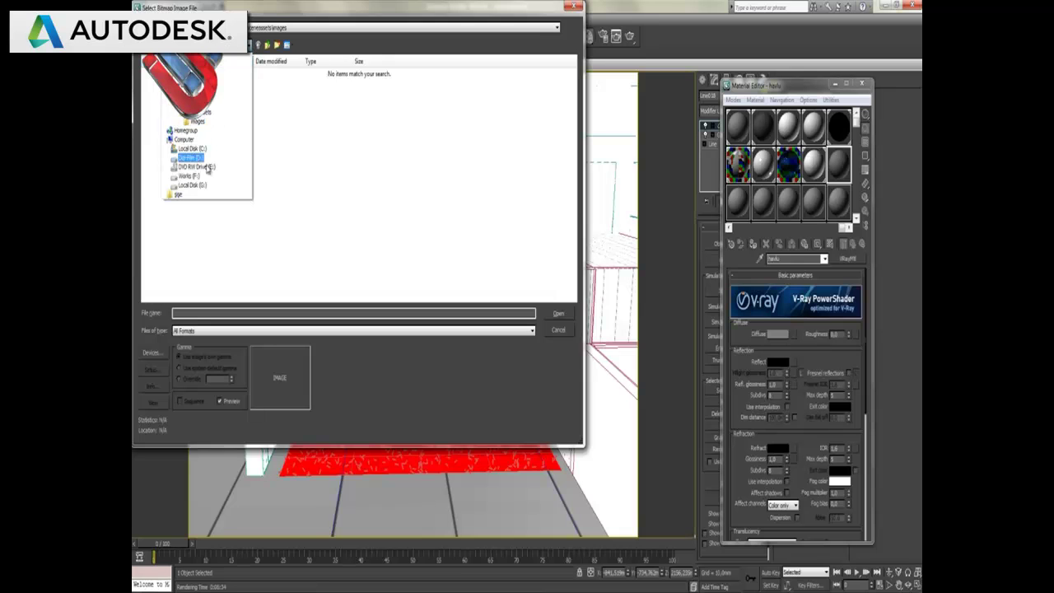
left_click(206, 187)
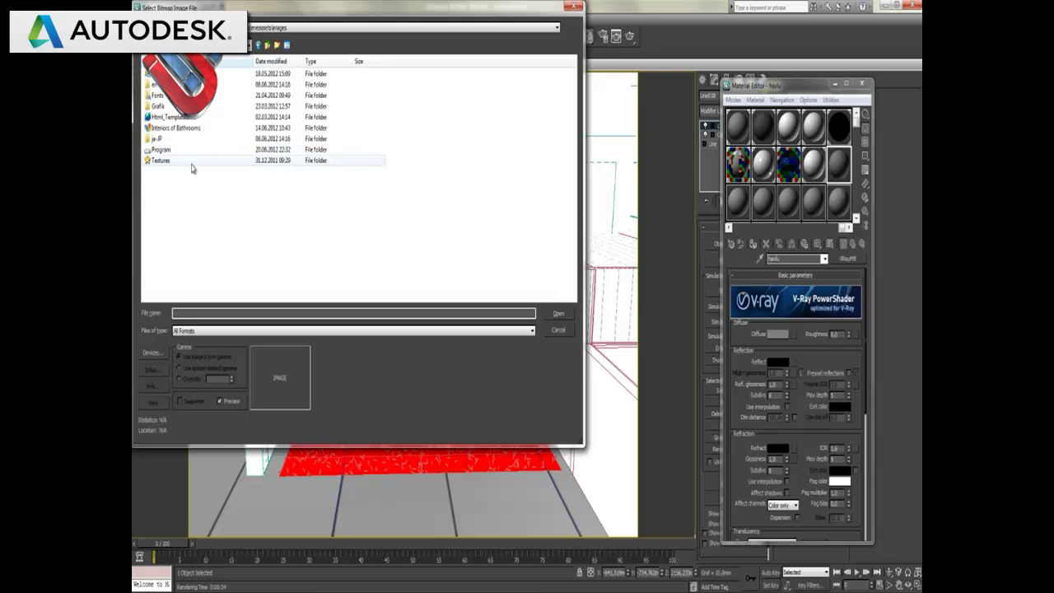
double_click(173, 164)
double_click(159, 94)
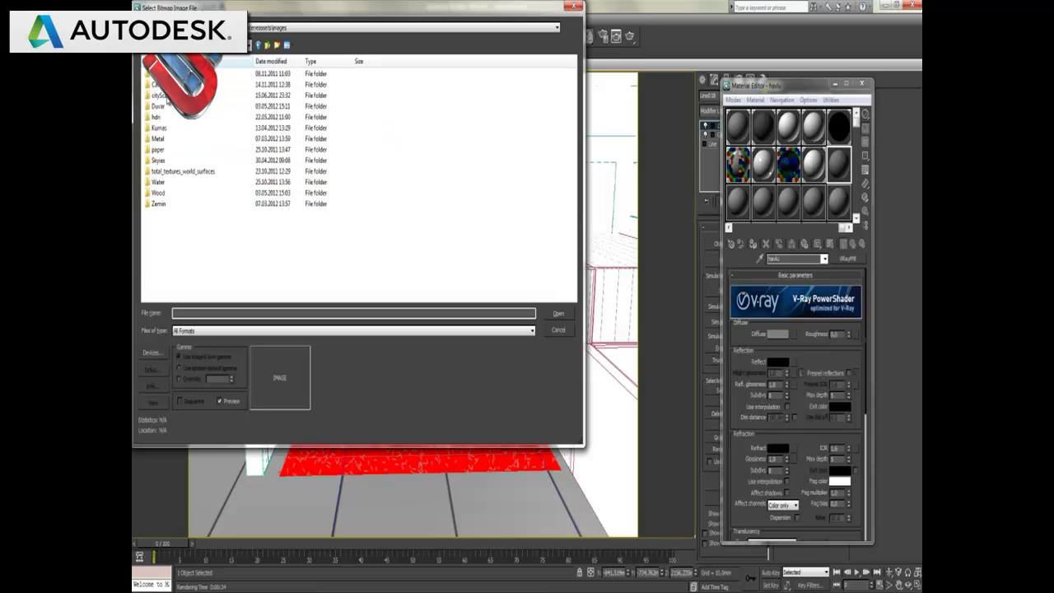
double_click(159, 129)
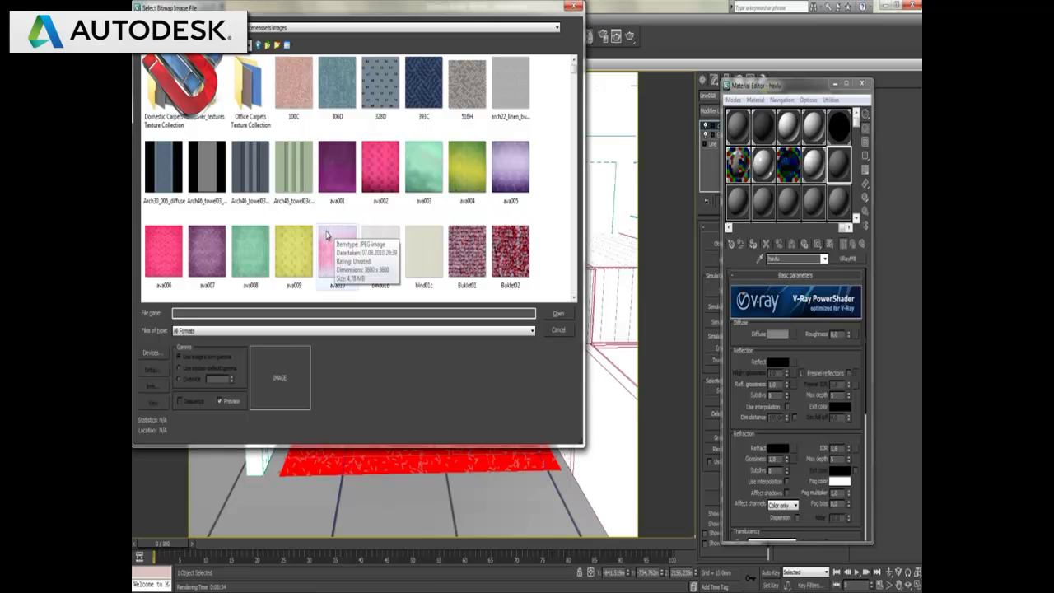
double_click(165, 176)
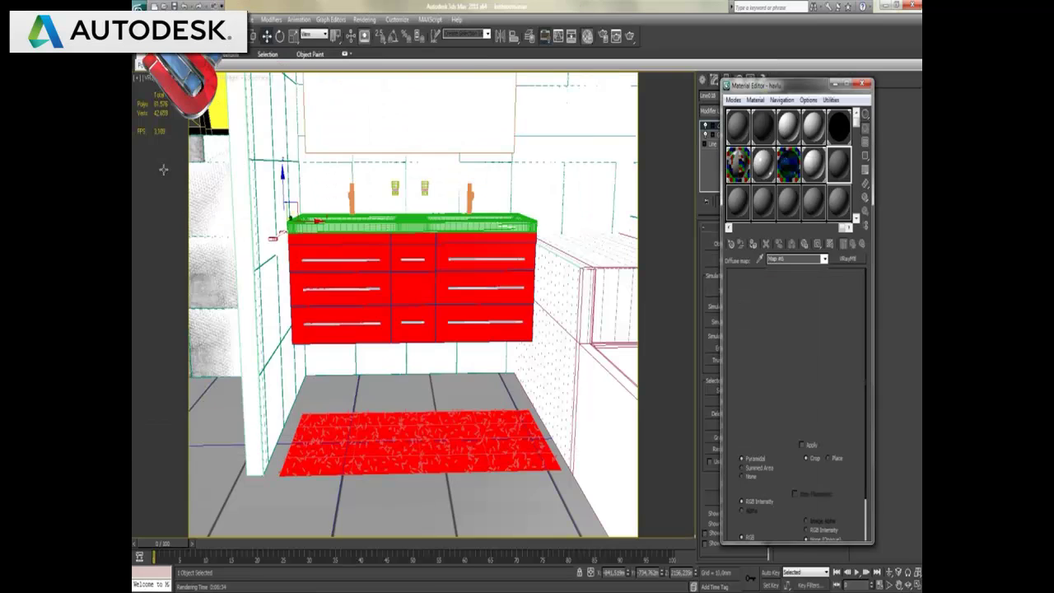
Add Arch46_towel03_disp as a Bitmap in the material's Bump map slot
left_click(852, 243)
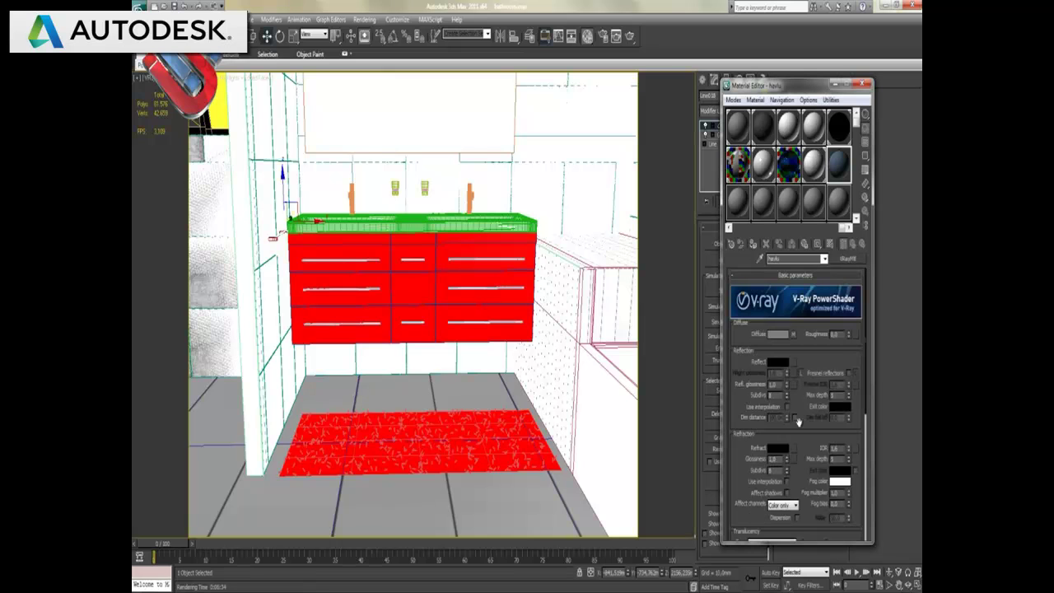
scroll(740, 478, "down", 5)
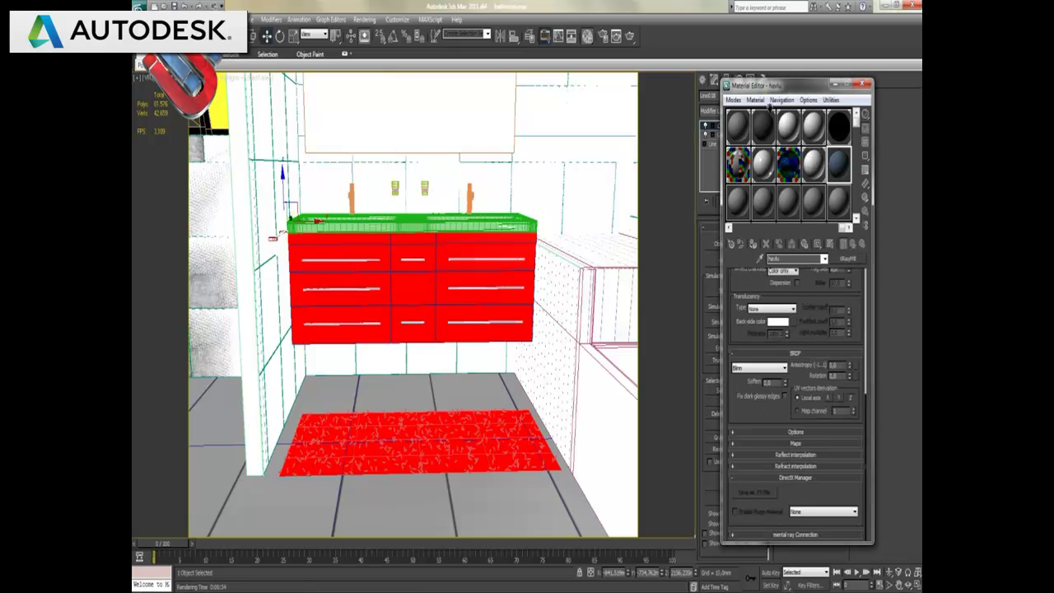
left_click(796, 444)
left_click(814, 501)
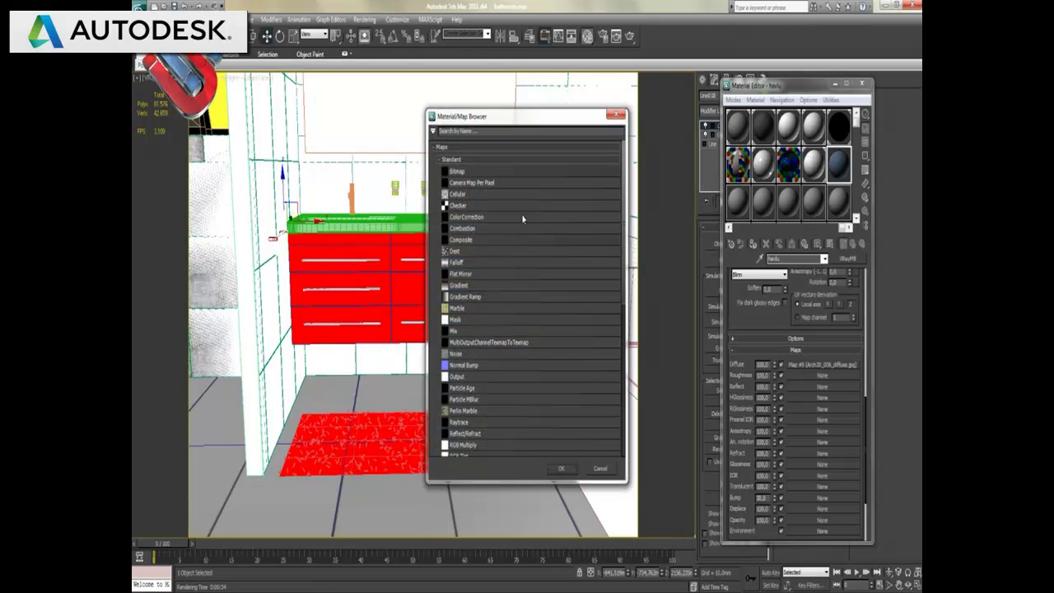
double_click(473, 172)
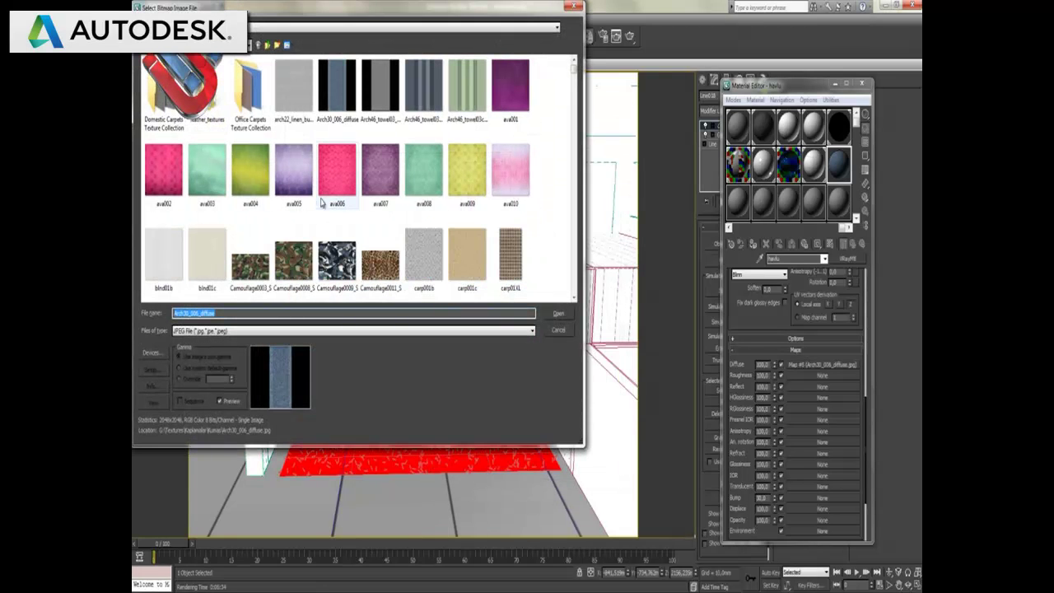
double_click(382, 77)
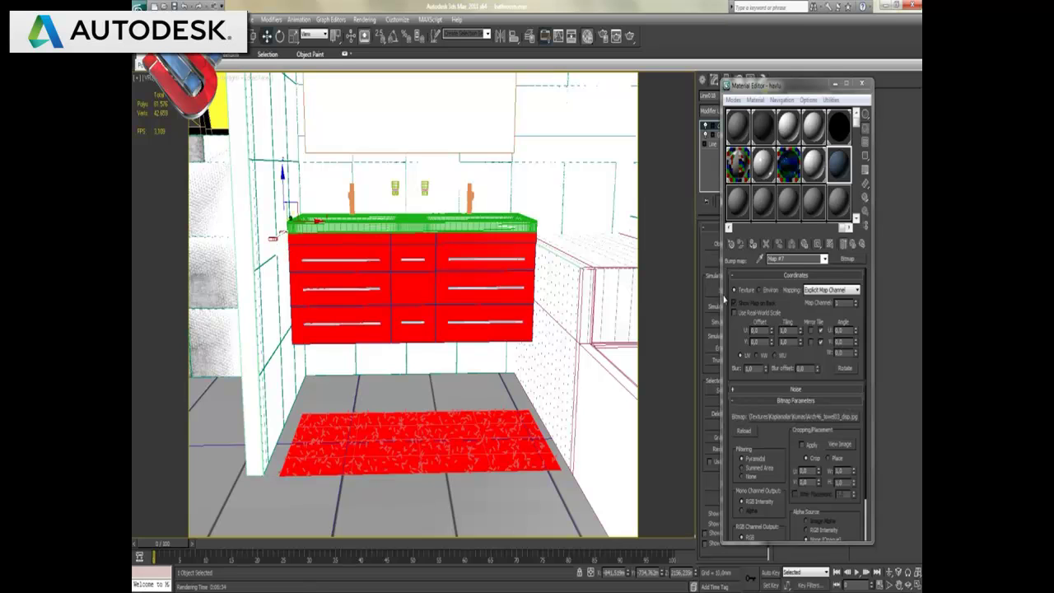
Rotate the havlu diffuse bitmap's W angle to 90 degrees
left_click(751, 244)
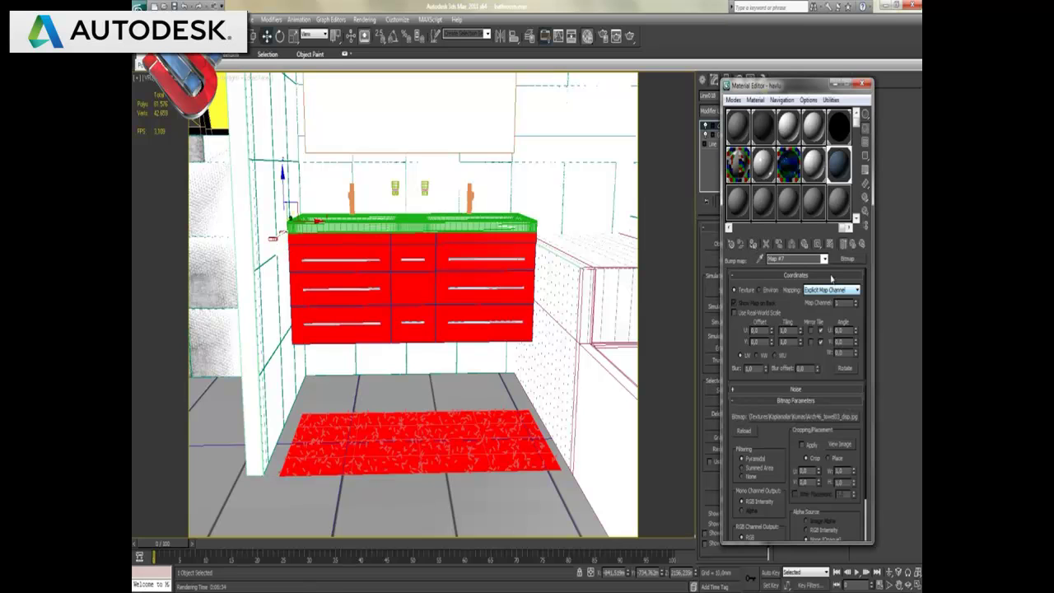
left_click(853, 245)
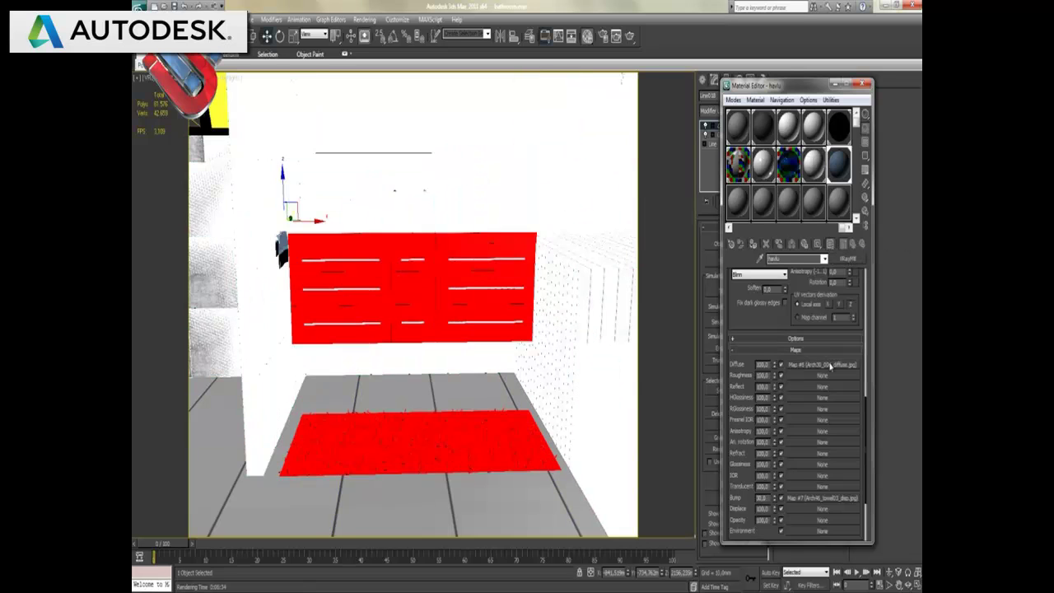
left_click(823, 363)
type("90")
key("Return")
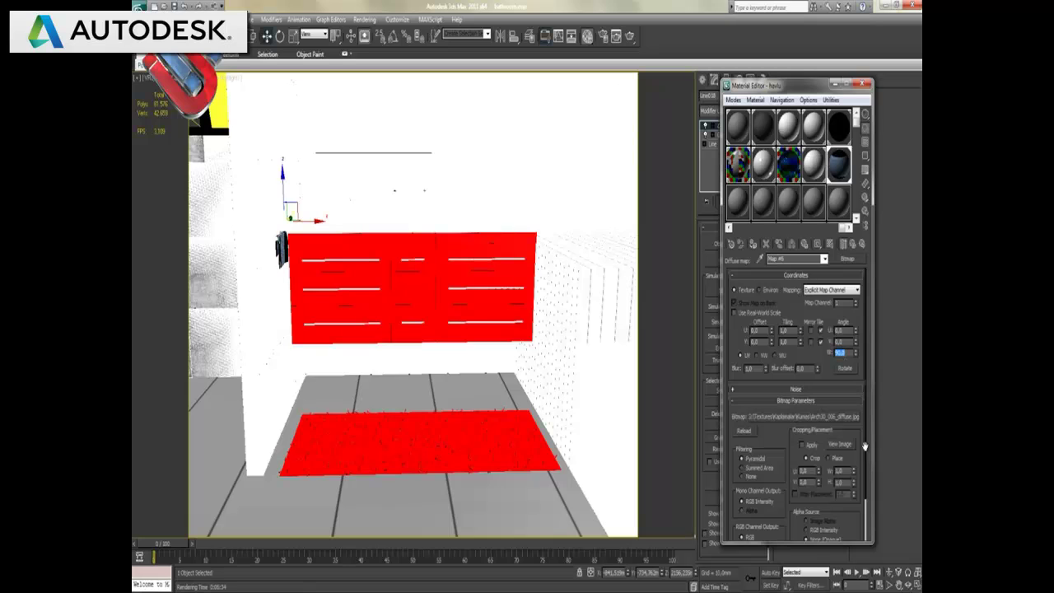
Check the bump bitmap's settings, then close the Material Editor
left_click(853, 244)
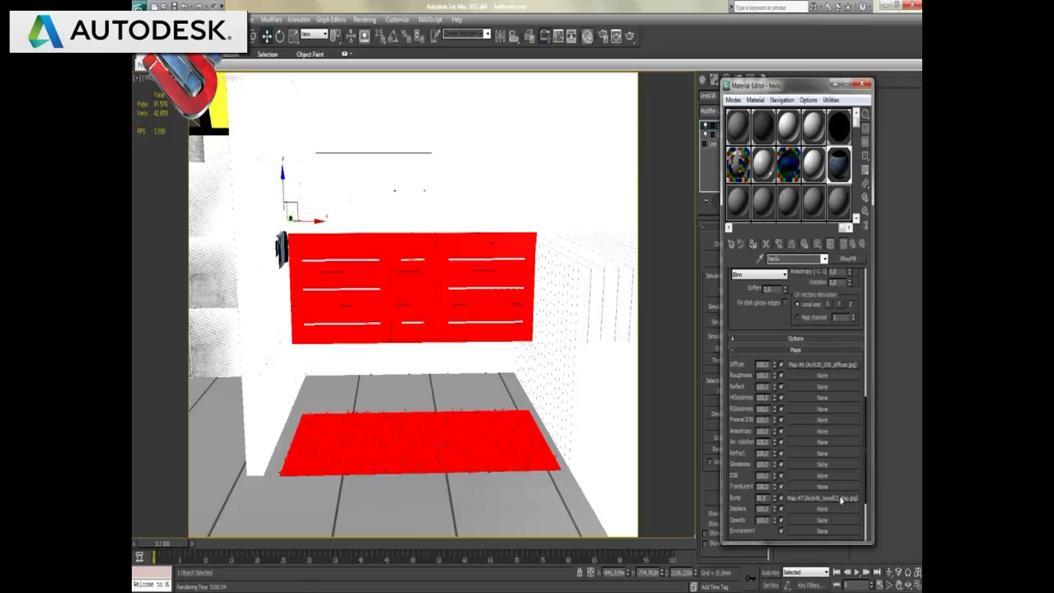
left_click(848, 499)
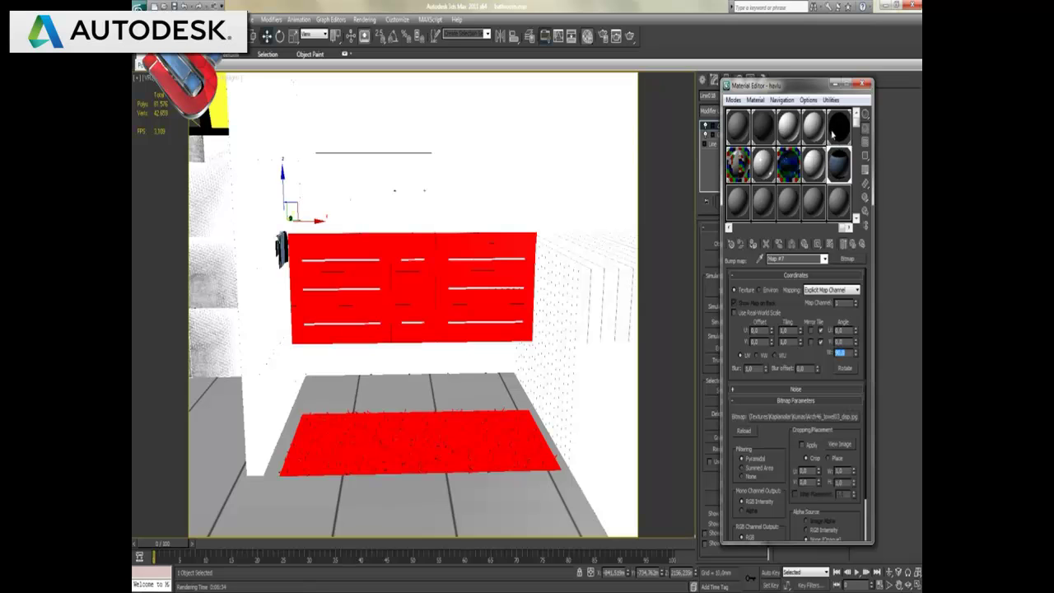
left_click(862, 84)
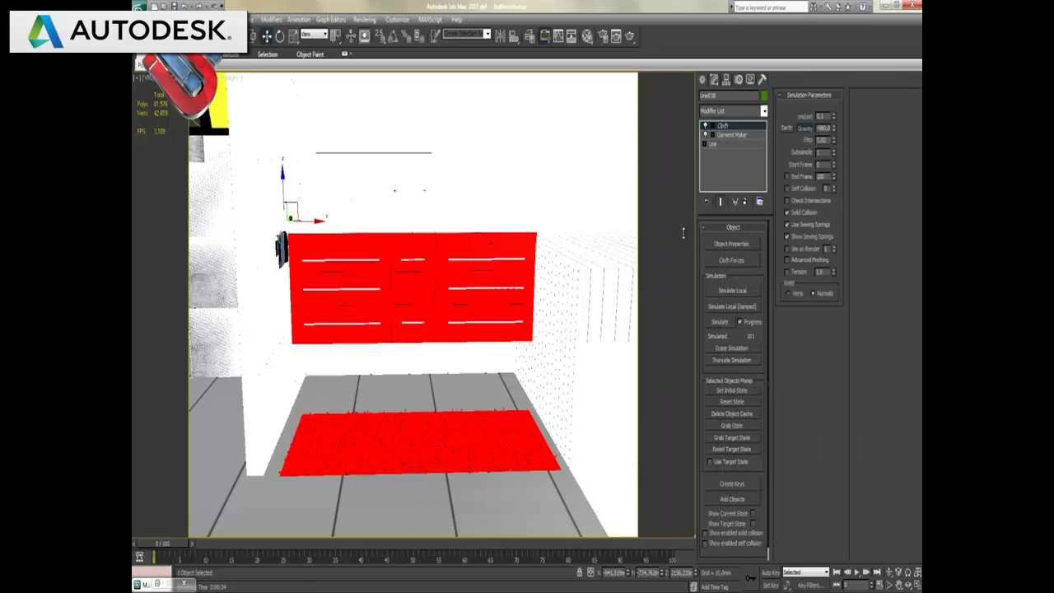
left_click(763, 110)
Add a UVW Map modifier to the cloth, stretch its Length to about 1063, and render
scroll(733, 412, "down", 5)
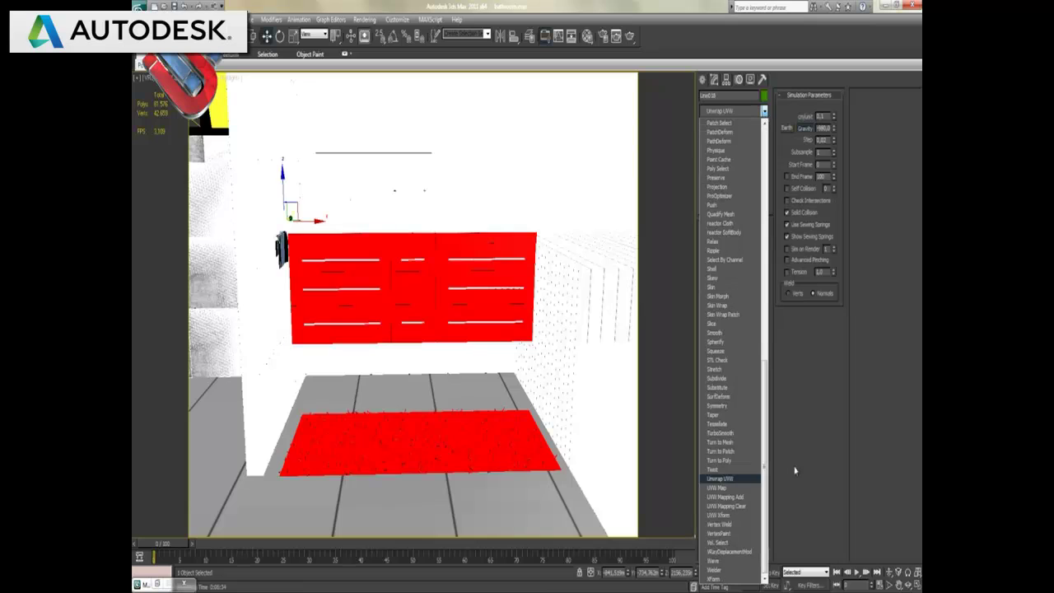
left_click(718, 487)
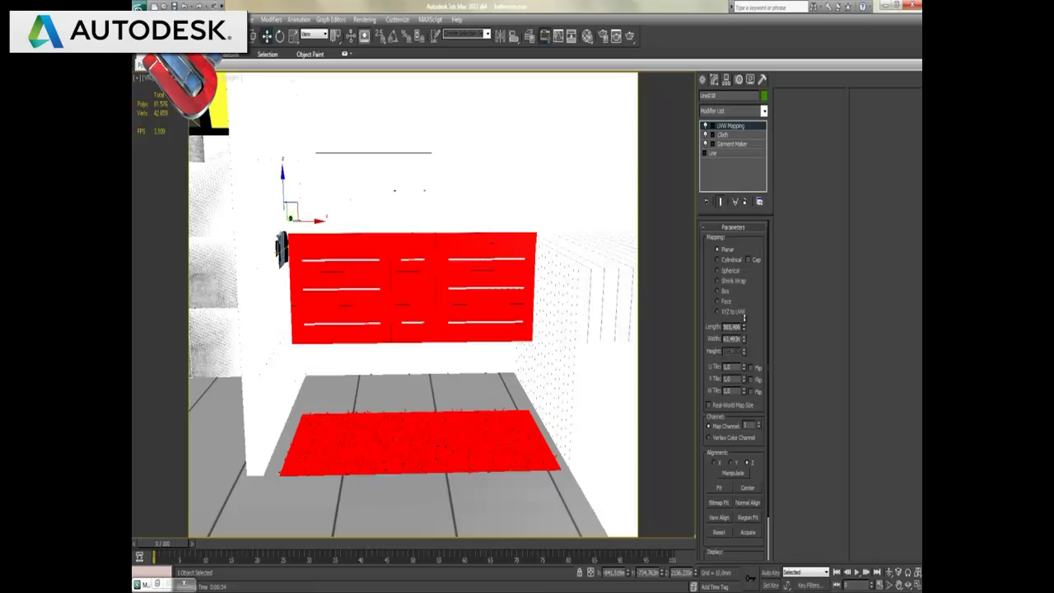
left_click_drag(743, 326, 742, 261)
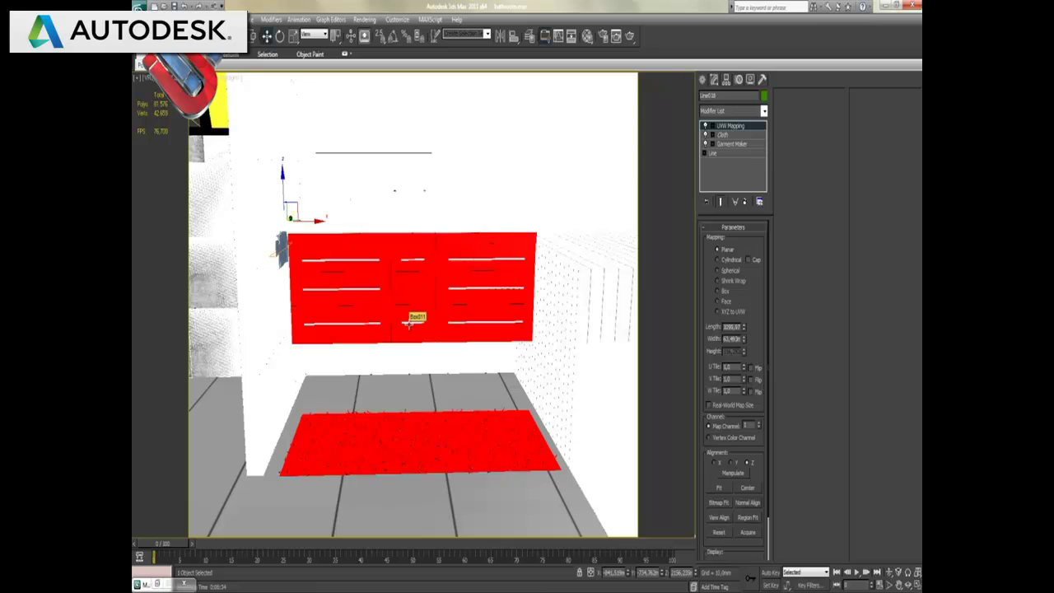
key("shift+q")
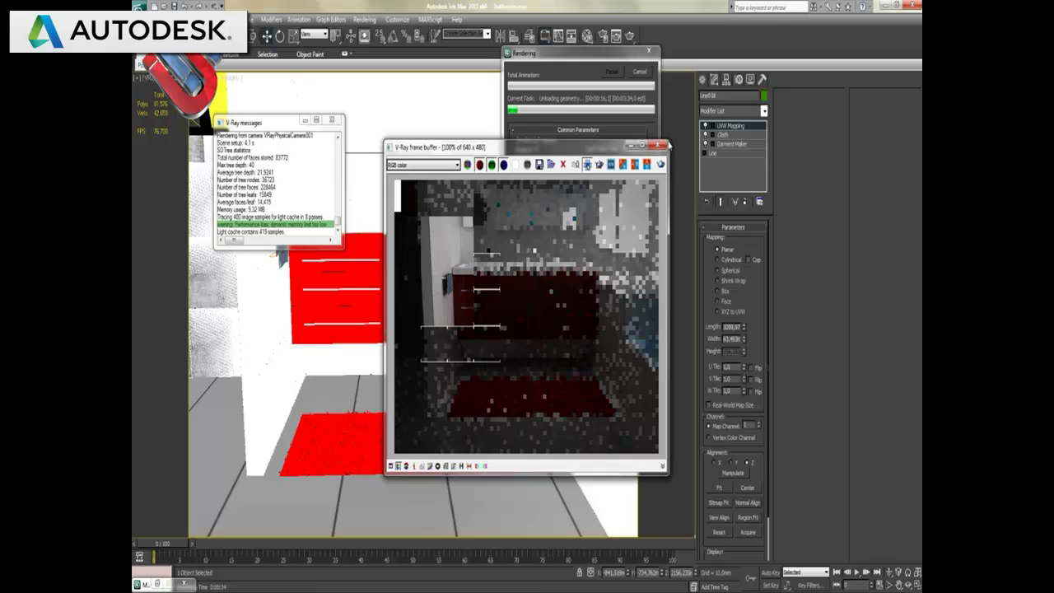
Close the V-Ray frame buffer and cancel the running render
left_click(657, 147)
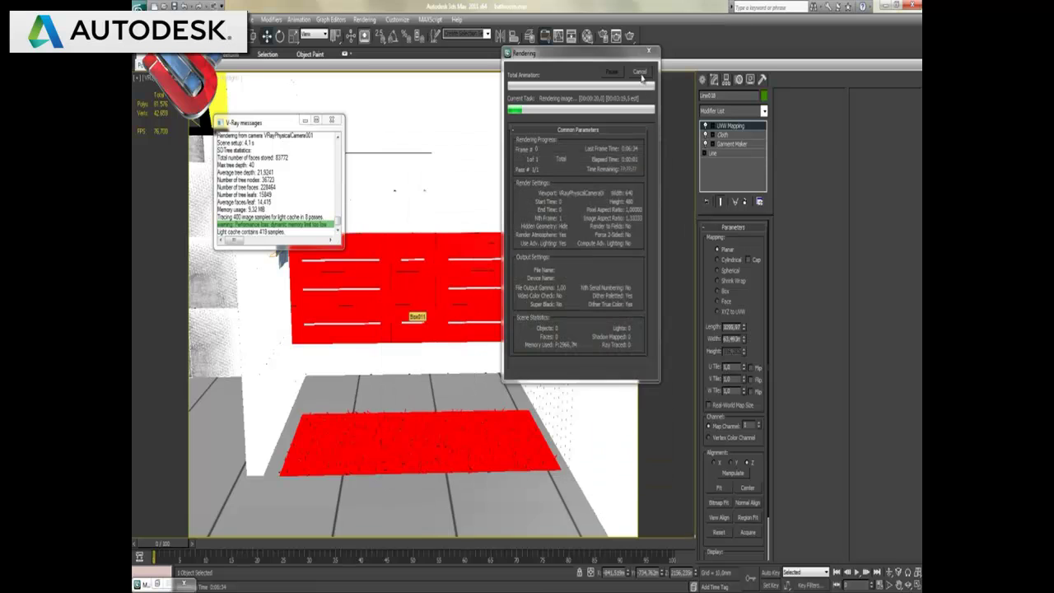
left_click(640, 74)
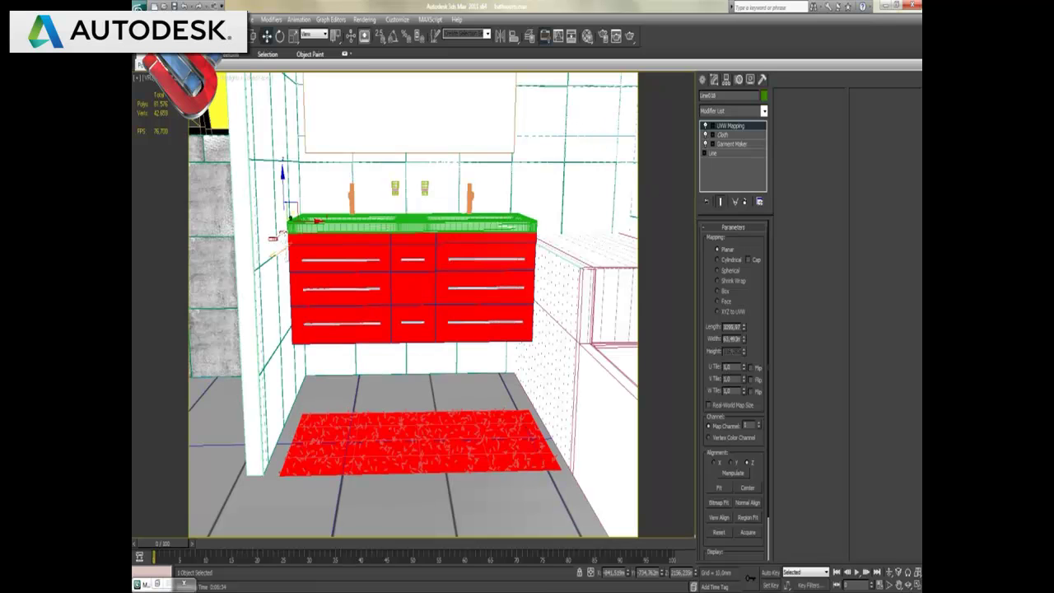
In the maximized Front view, draw a tall box right of the vanity and raise it slightly
key("alt+w")
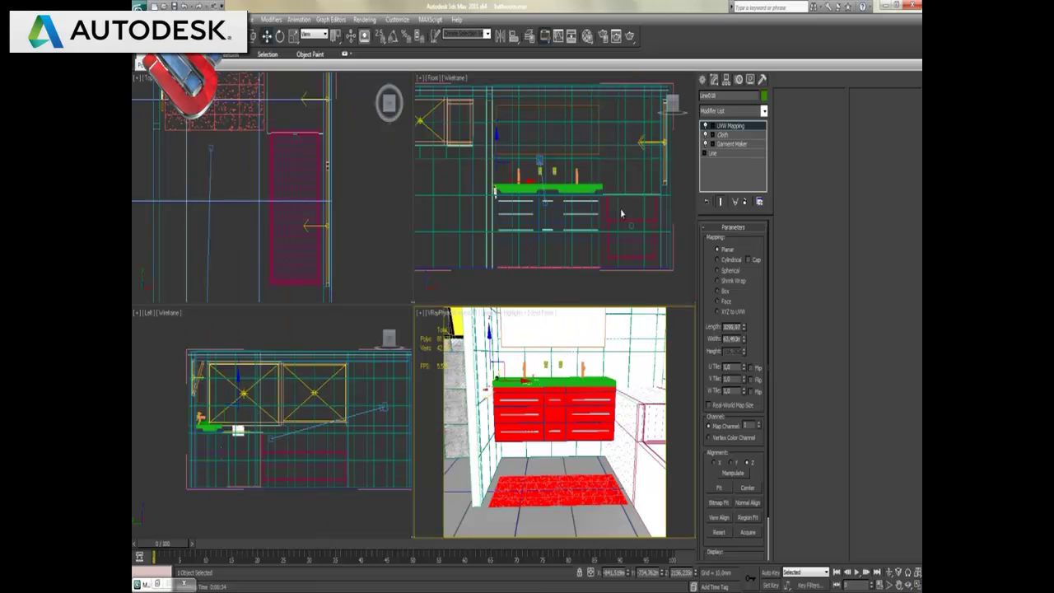
left_click(650, 293)
key("alt+w")
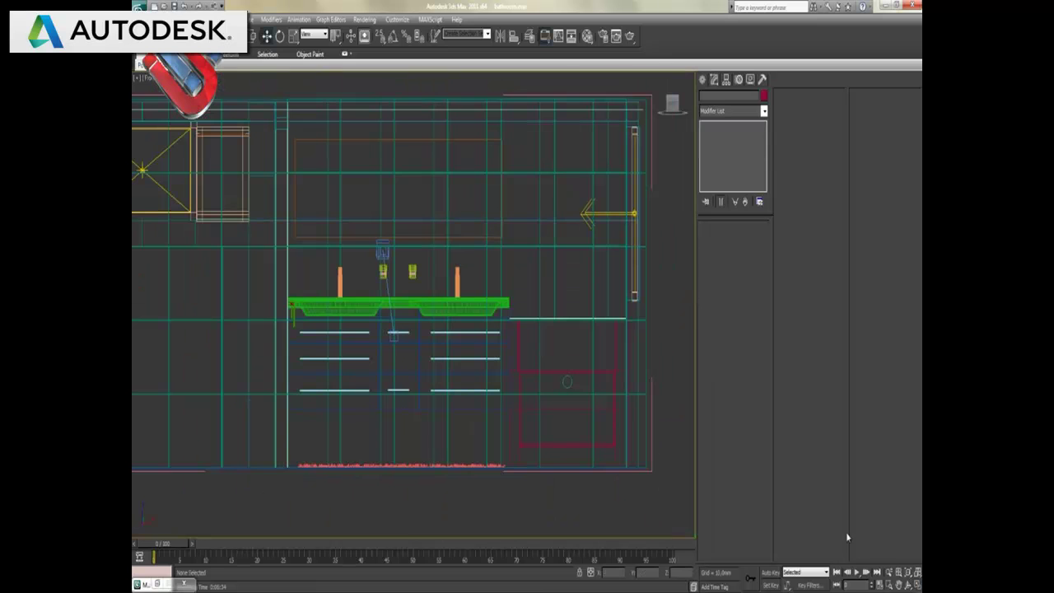
left_click(705, 79)
left_click(717, 152)
left_click_drag(532, 149, 600, 312)
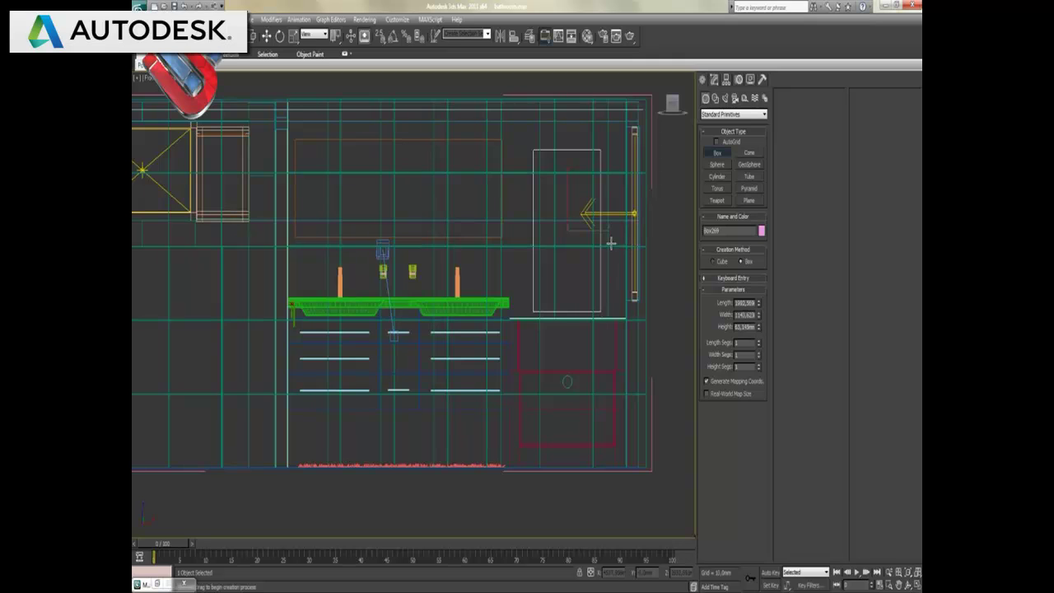
left_click(564, 204)
key("w")
left_click_drag(567, 198, 566, 176)
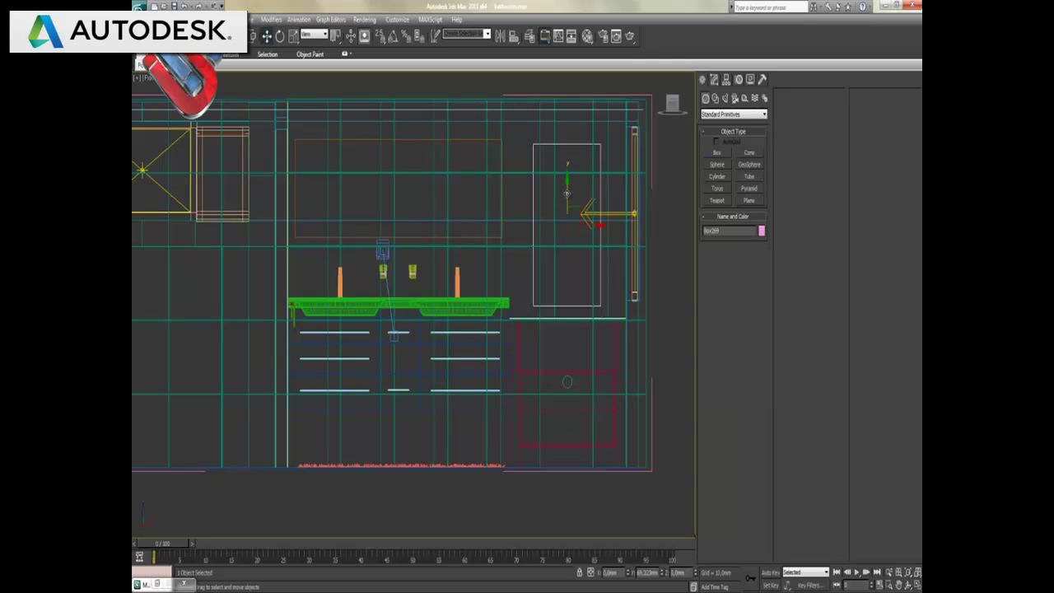
left_click(587, 206)
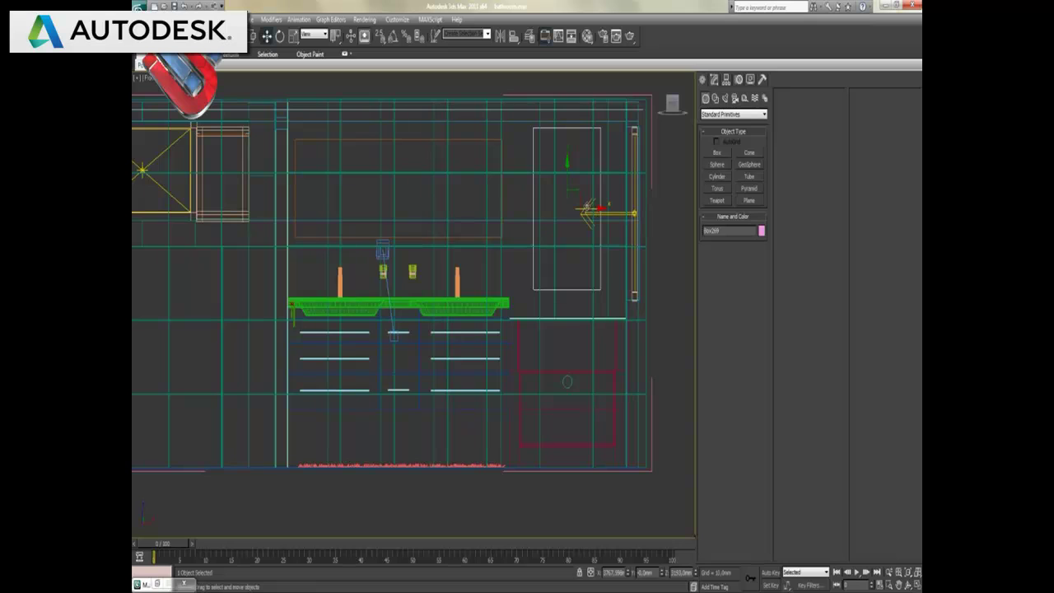
Convert the box to Editable Poly and inset its front face to form a frame border
right_click(585, 216)
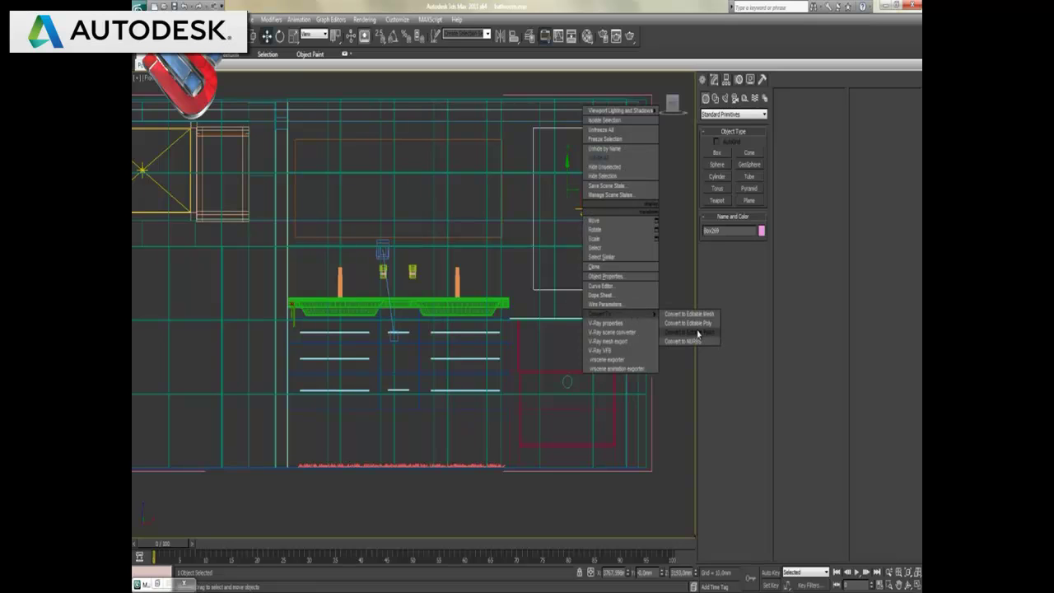
left_click(696, 331)
left_click(743, 241)
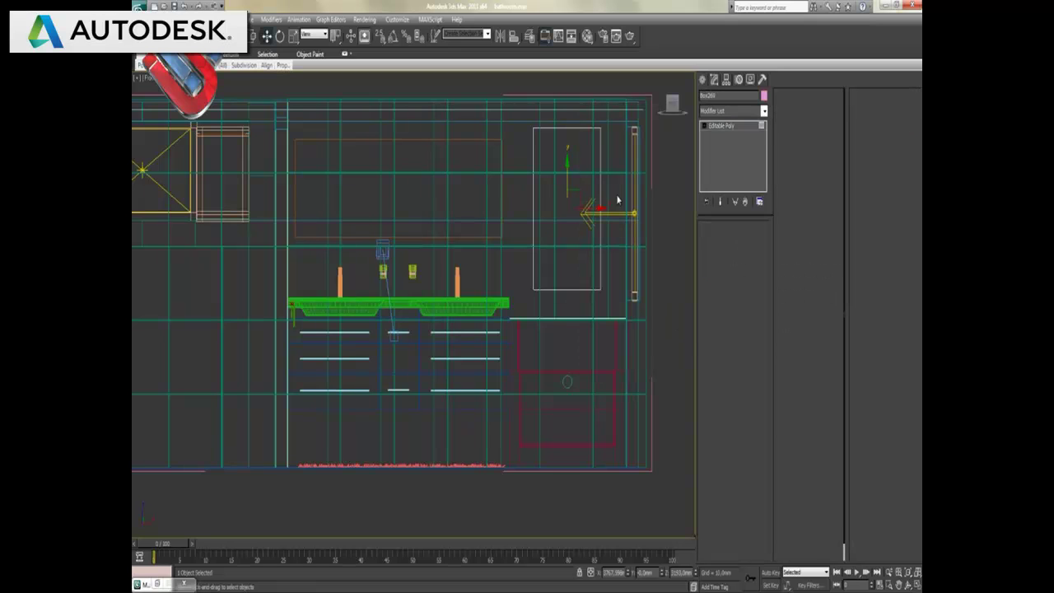
left_click(572, 200)
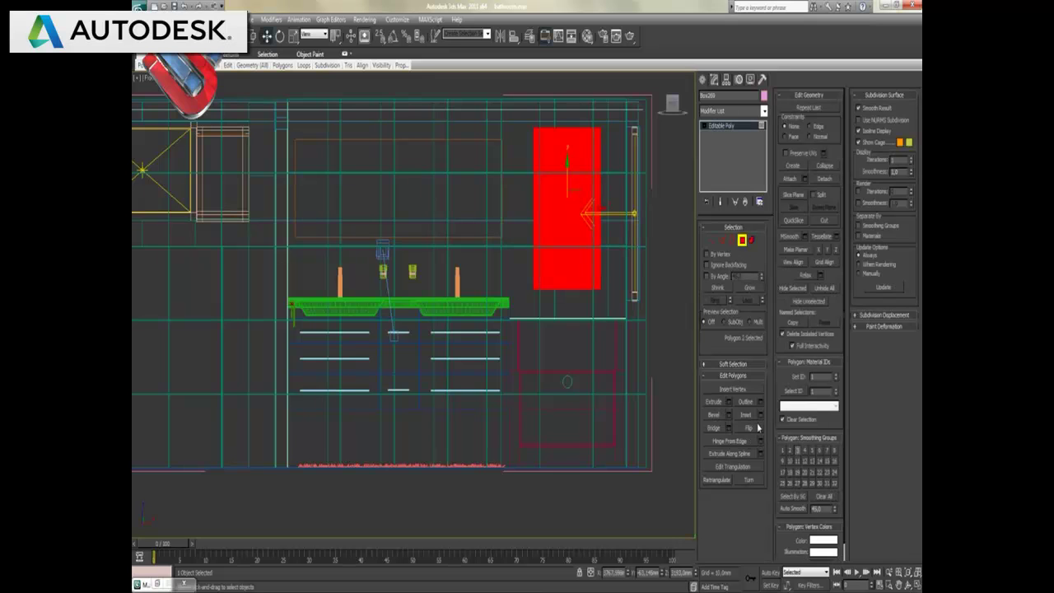
left_click(755, 414)
left_click_drag(586, 230, 574, 231)
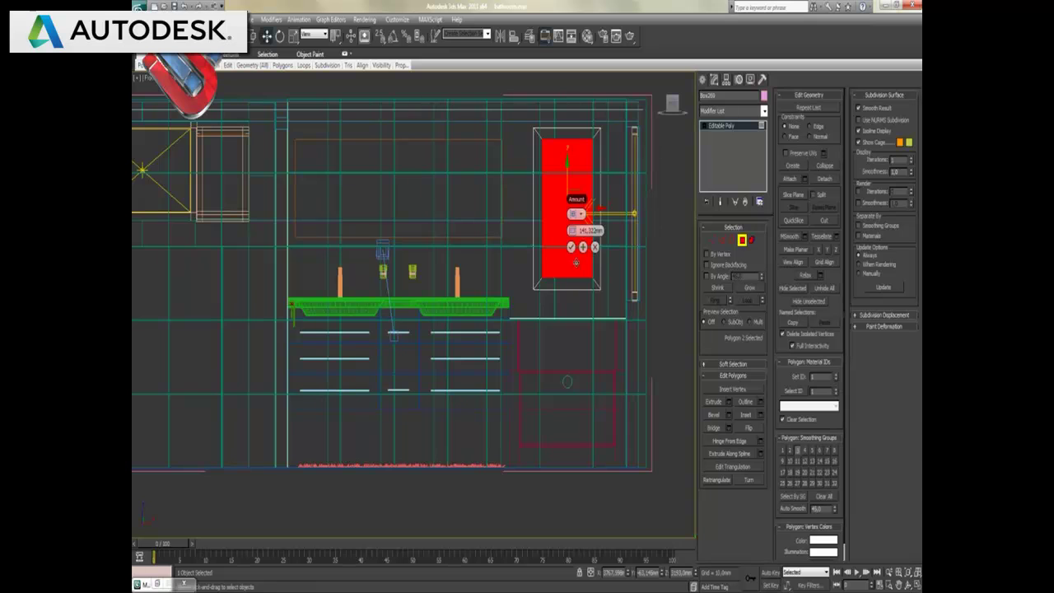
left_click(570, 246)
left_click(742, 240)
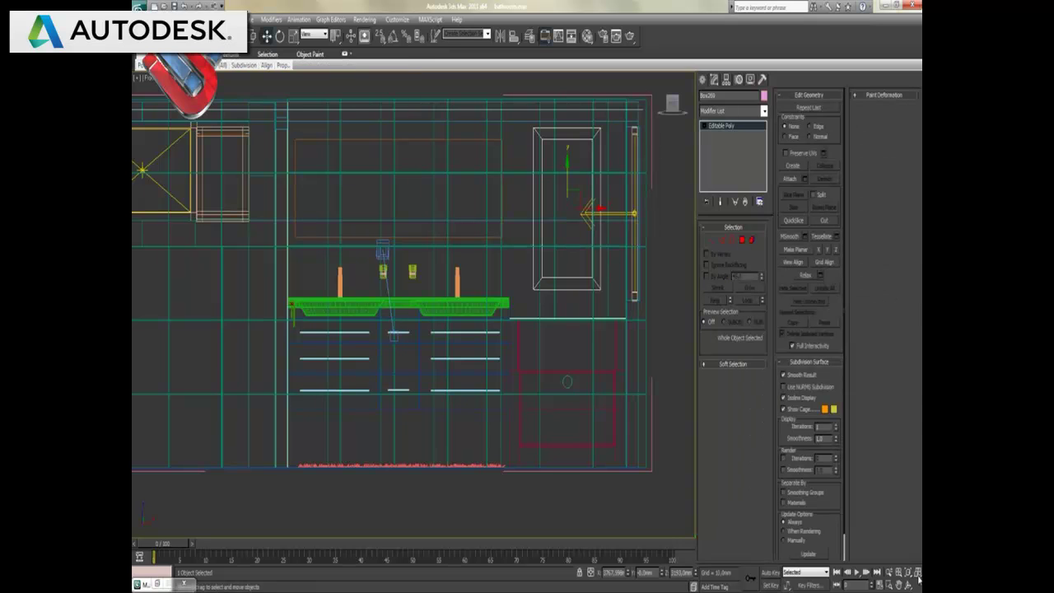
left_click(916, 586)
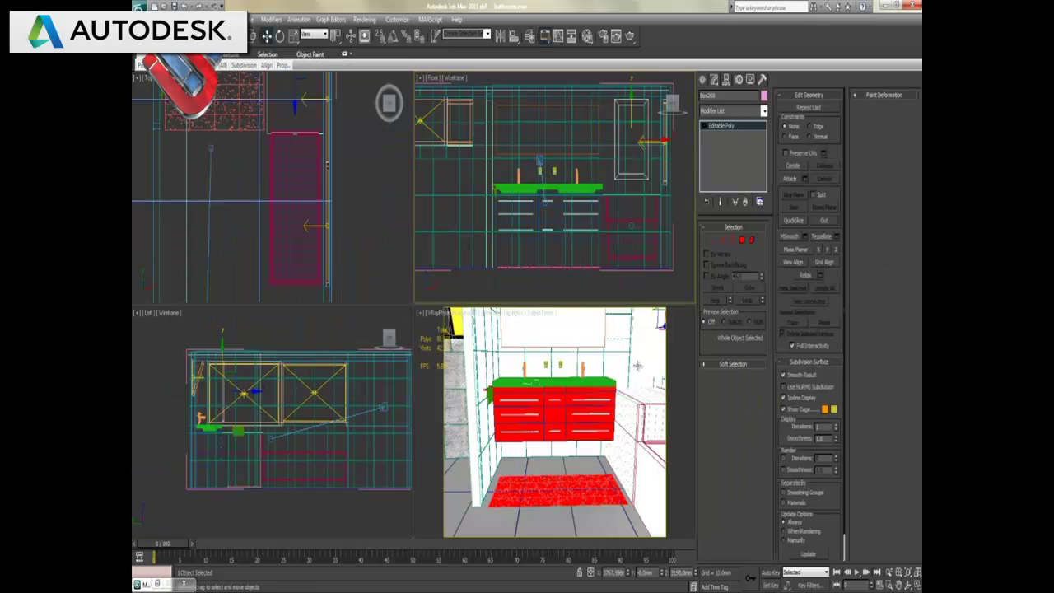
In the zoomed Left view, slide the thin painting board along X until it sits against the wall
left_click(275, 404)
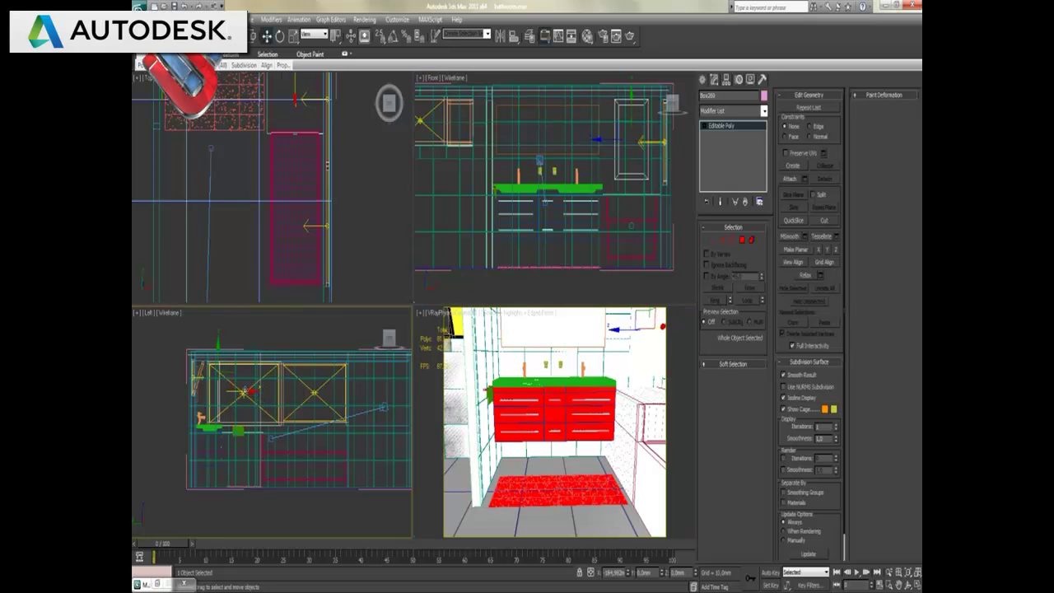
left_click_drag(243, 393, 233, 393)
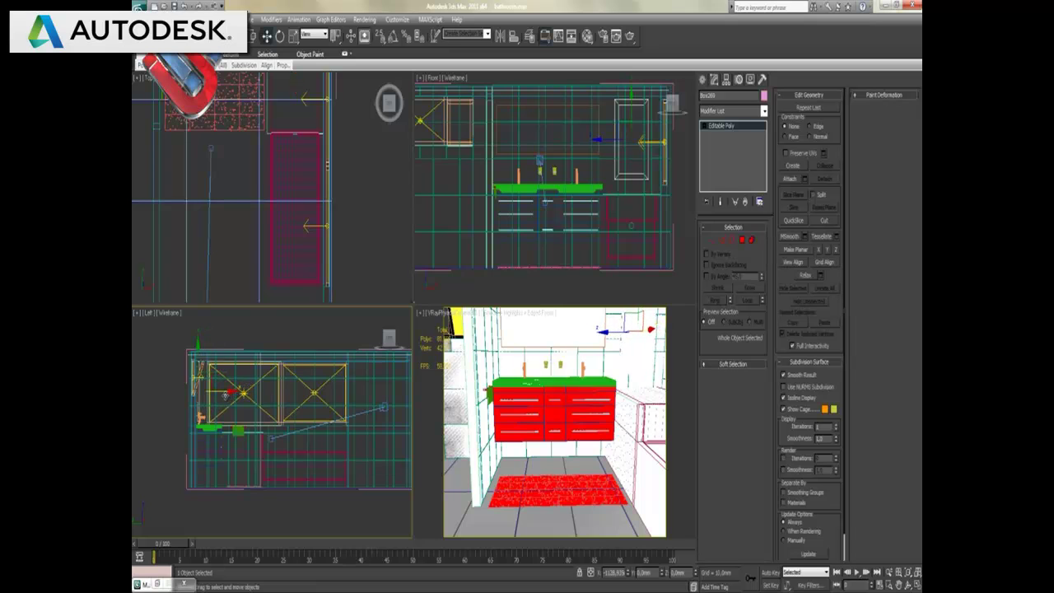
left_click_drag(234, 392, 244, 393)
left_click(915, 584)
scroll(359, 284, "up", 1)
scroll(359, 284, "up", 3)
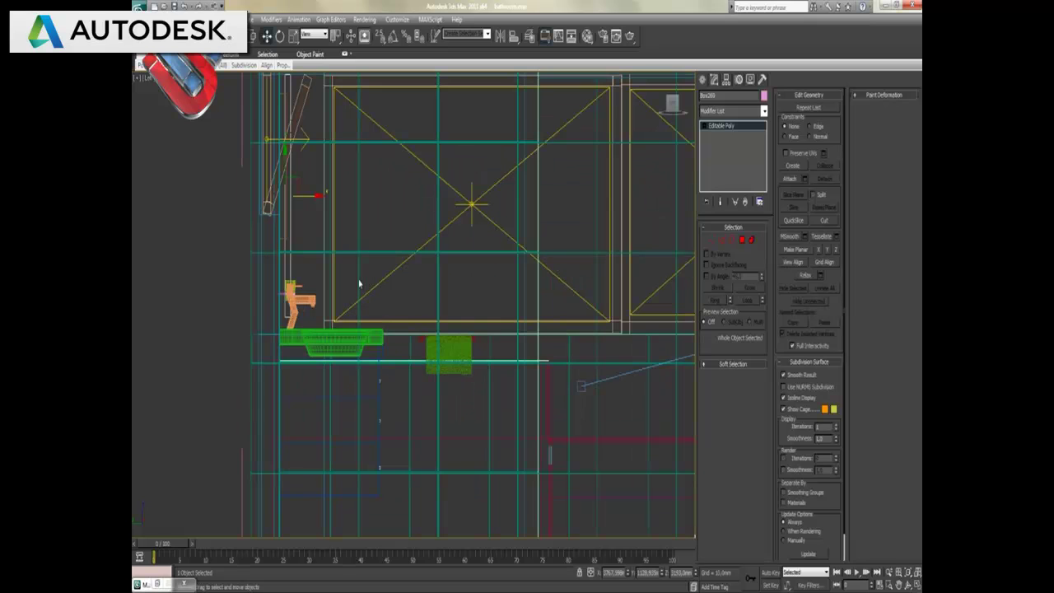
scroll(330, 250, "up", 2)
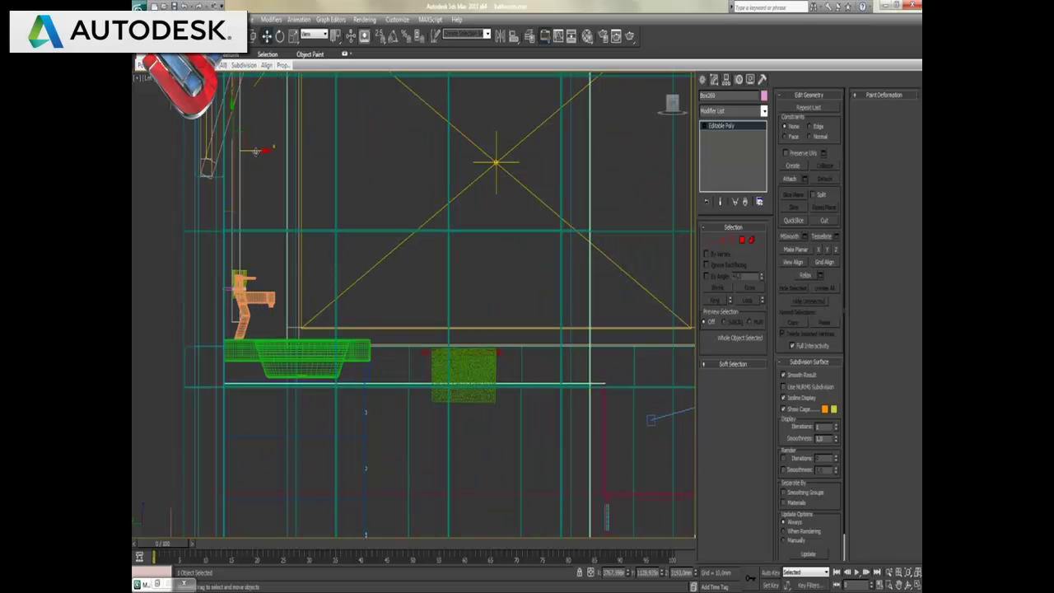
left_click_drag(255, 151, 256, 152)
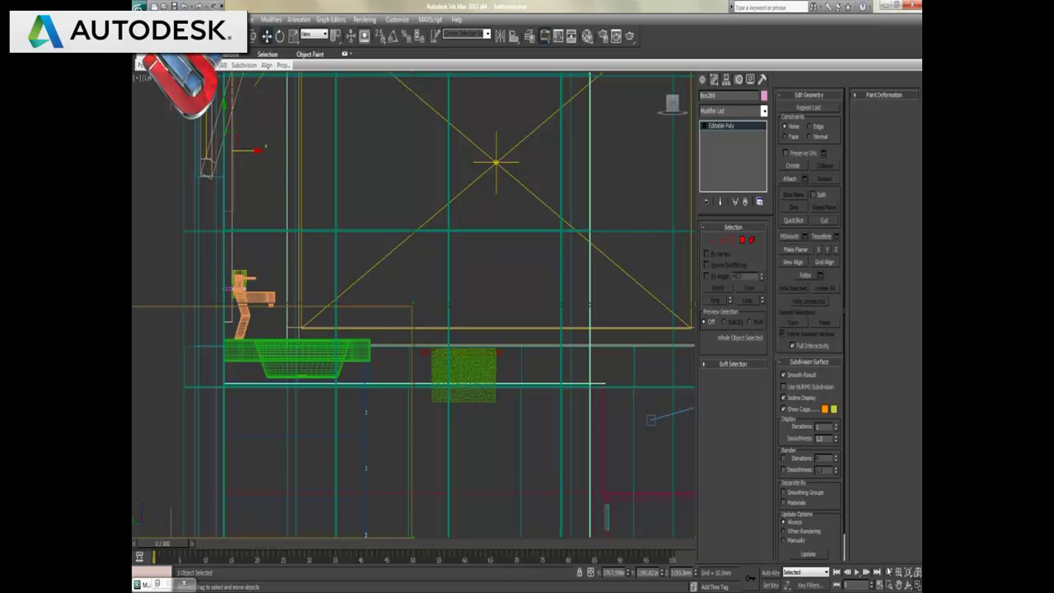
left_click(916, 585)
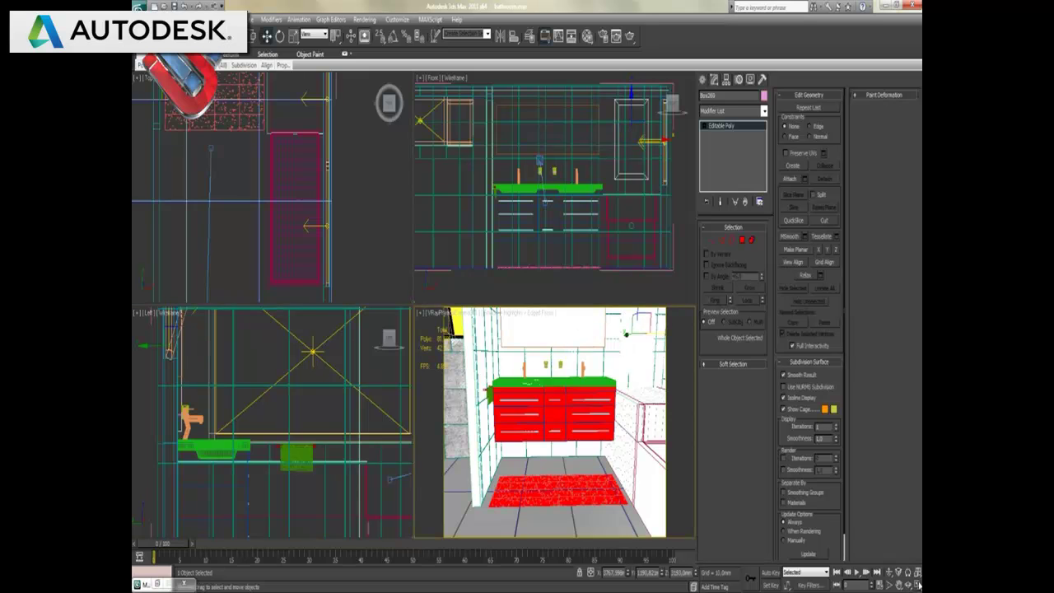
left_click(916, 586)
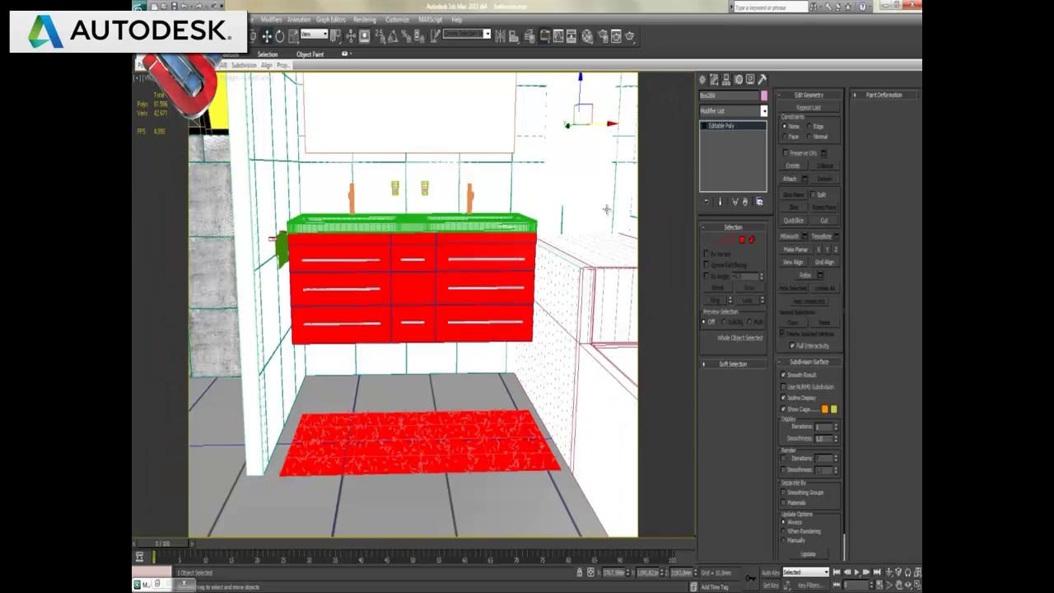
Extrude the board's inset front polygon inward by about -24.575 mm using the Left view
left_click(741, 239)
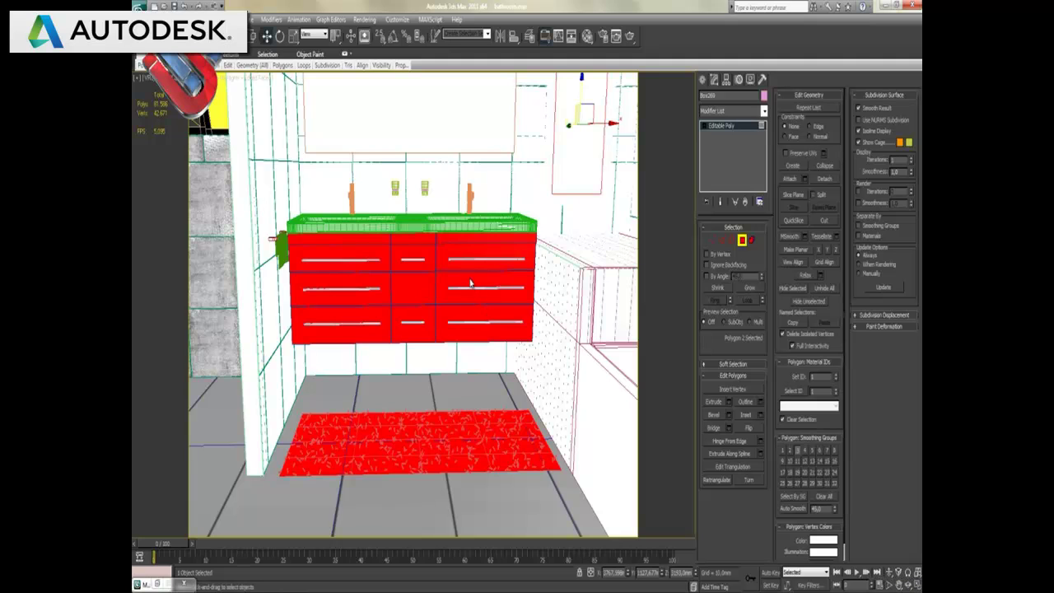
left_click(726, 401)
left_click(913, 585)
left_click(232, 376)
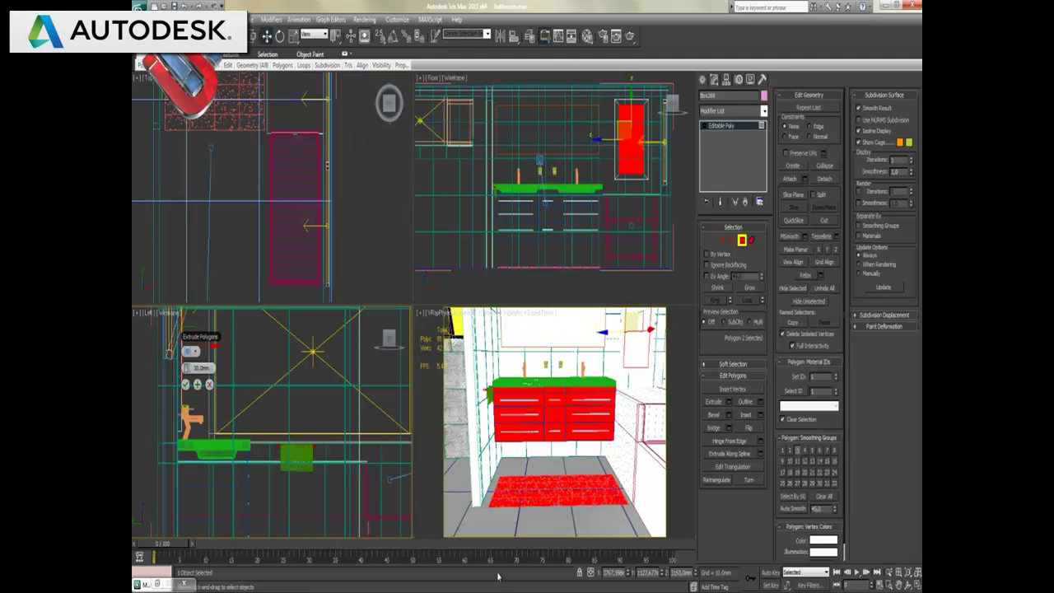
left_click(916, 585)
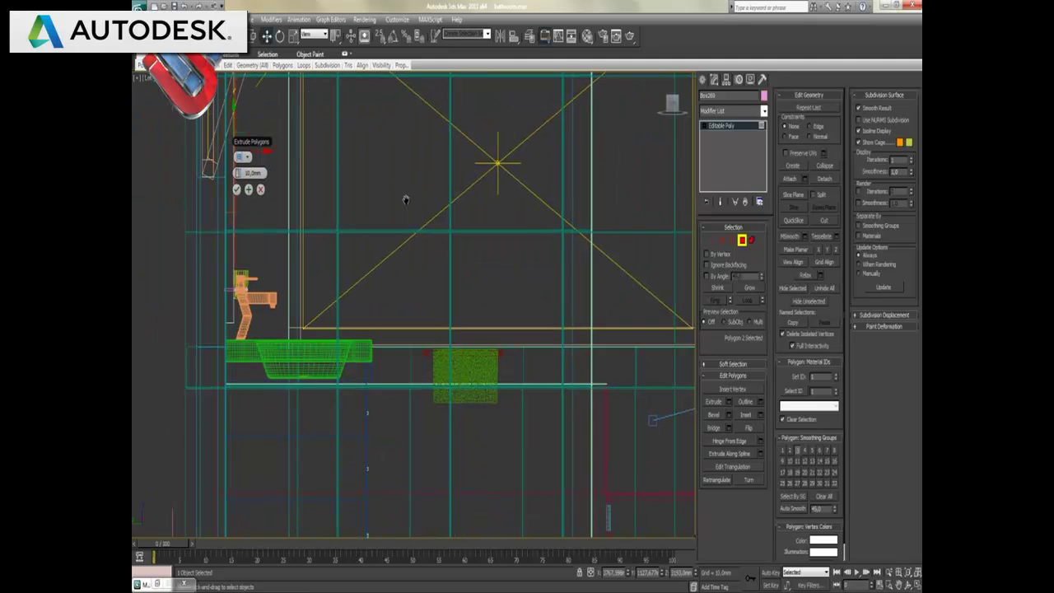
scroll(480, 326, "up", 3)
scroll(461, 330, "up", 3)
left_click_drag(359, 332, 352, 332)
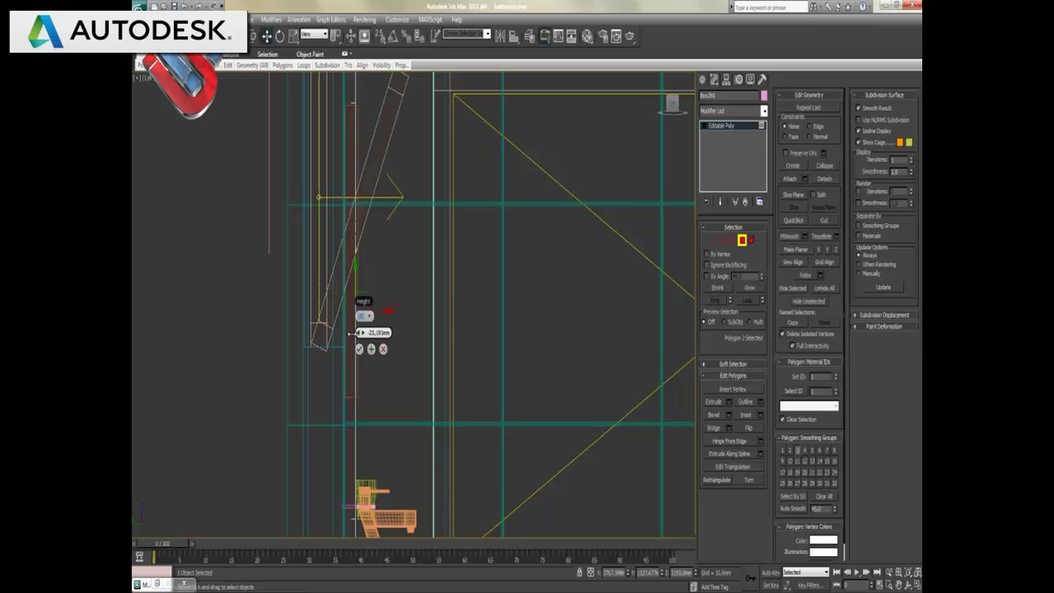
middle_click_drag(407, 252, 414, 317)
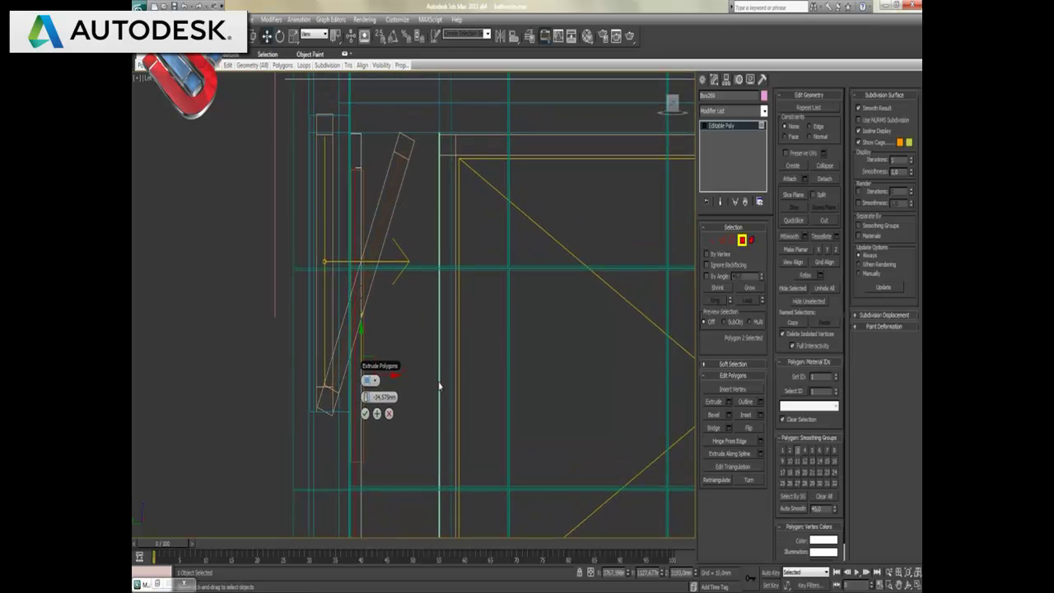
left_click(365, 414)
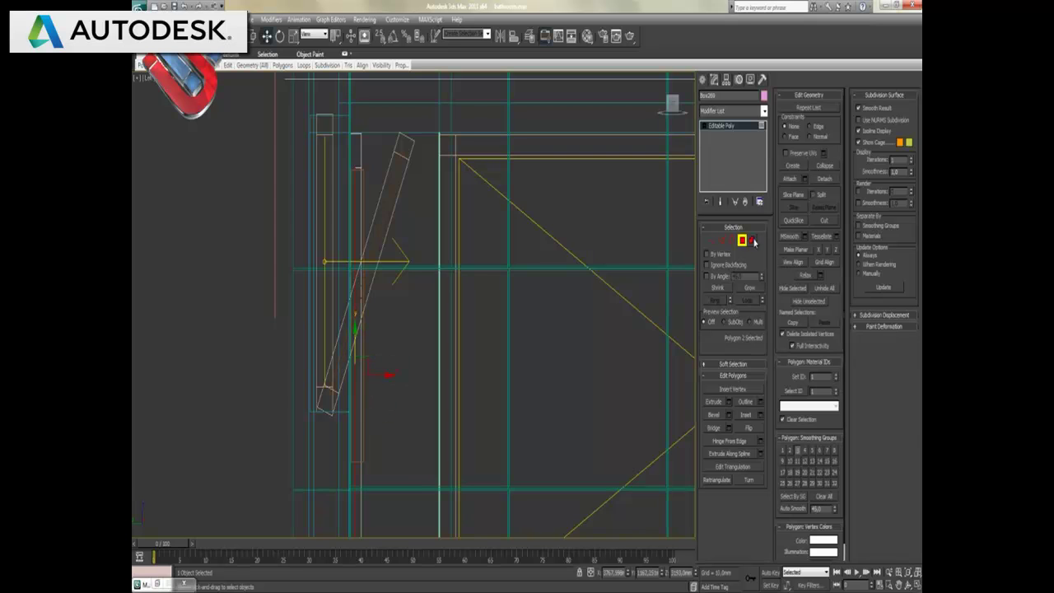
key("alt+w")
right_click(656, 413)
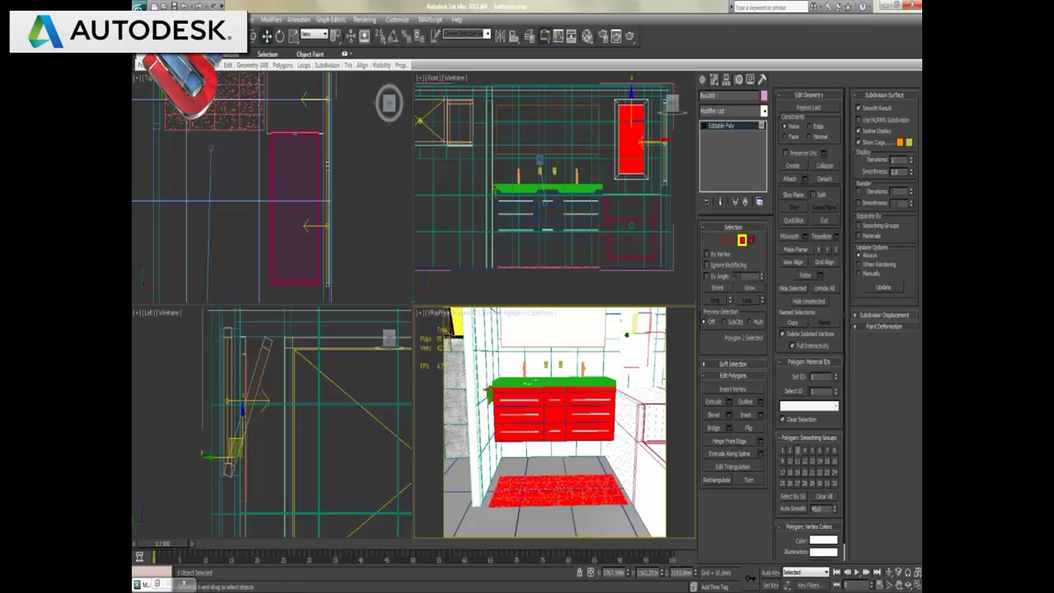
left_click(917, 584)
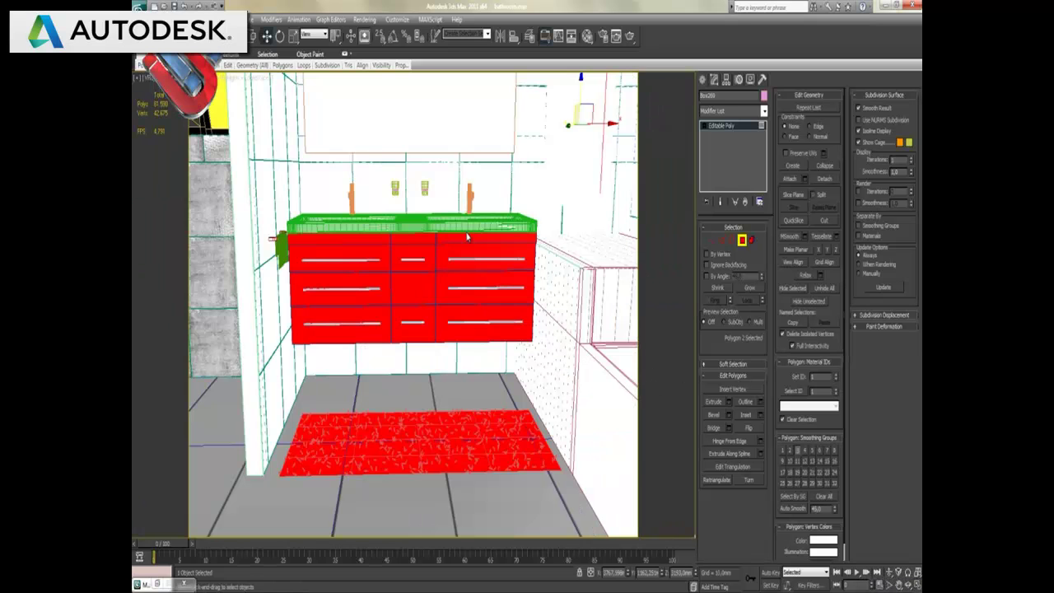
Create a VRayMtl named 'tablo' with a light grey diffuse colour
key("m")
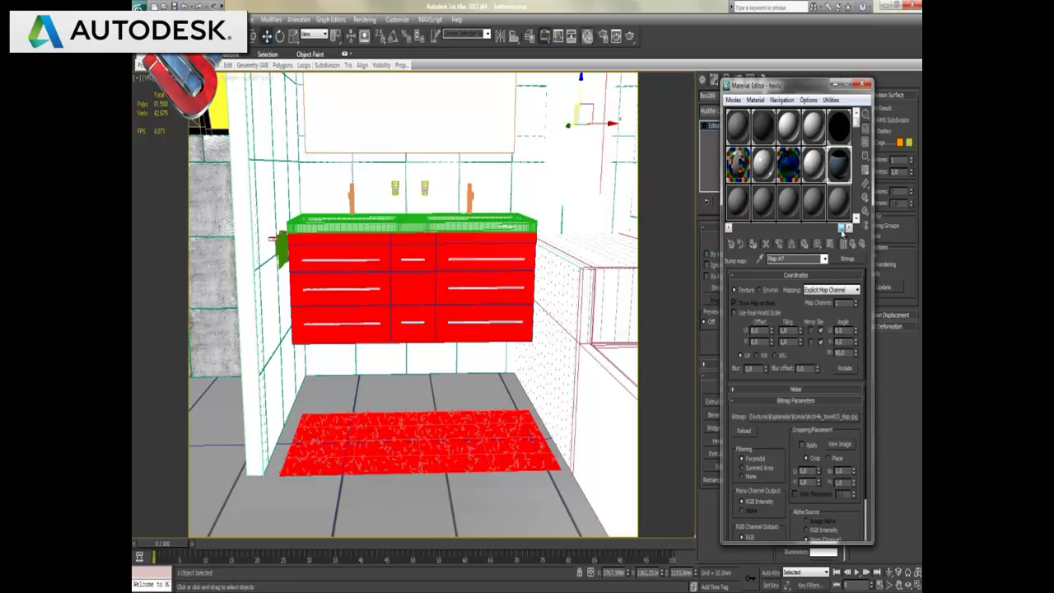
left_click_drag(841, 231, 736, 231)
left_click(737, 206)
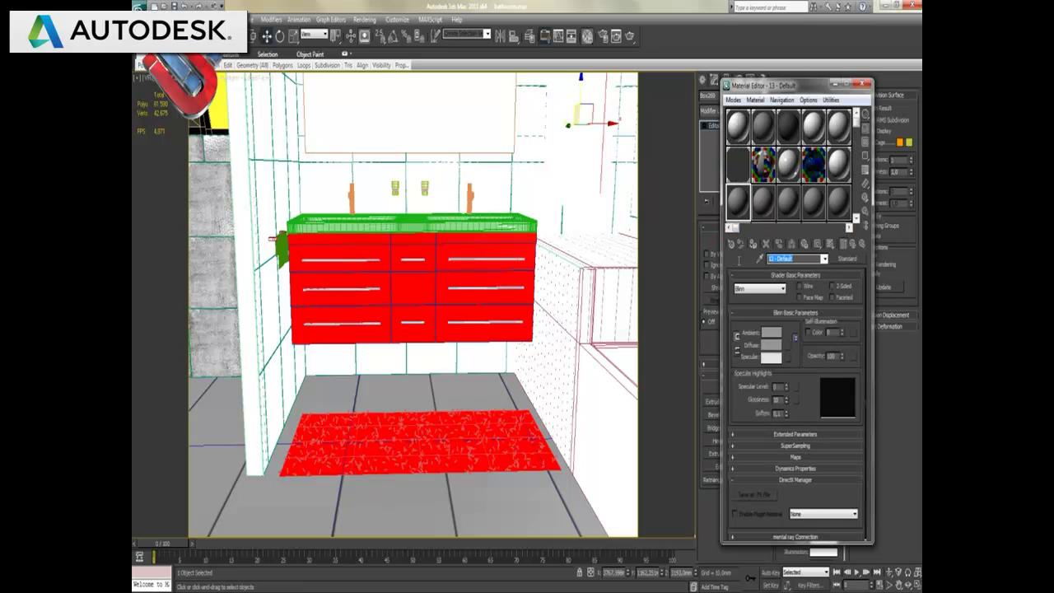
type("tablo")
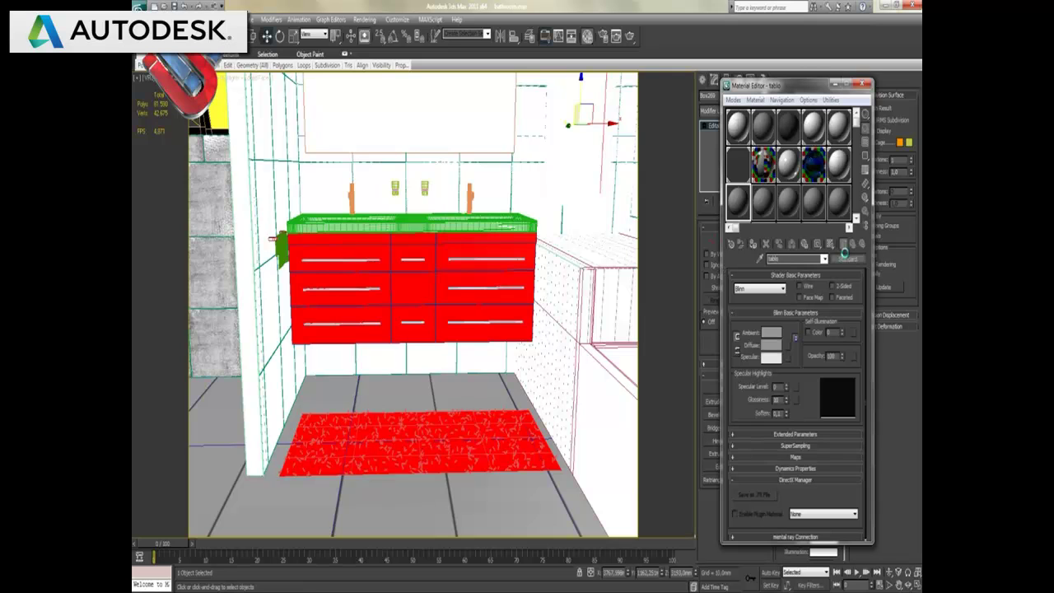
left_click(846, 258)
double_click(455, 449)
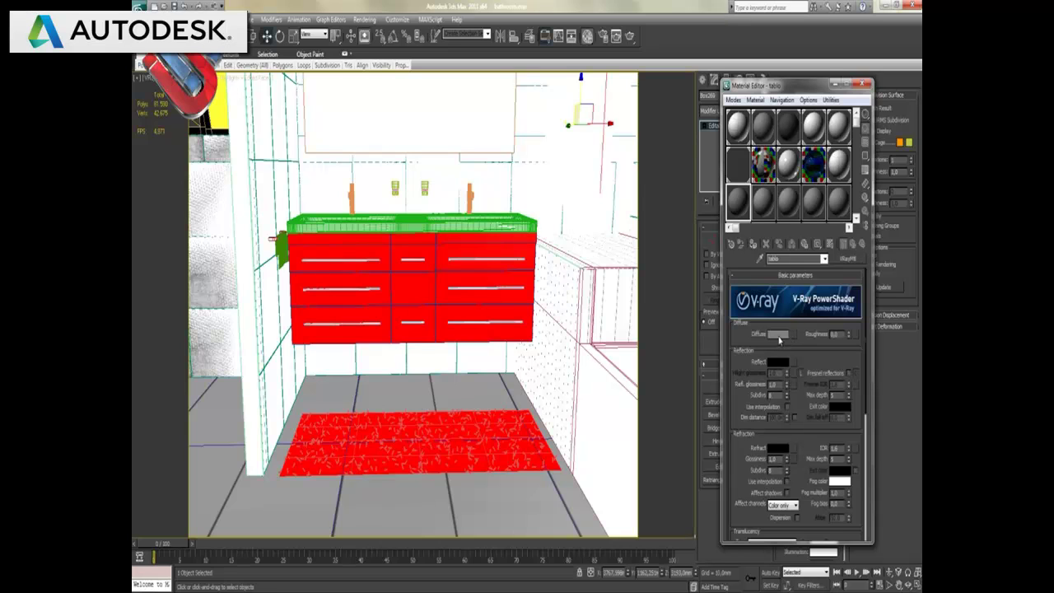
left_click(777, 335)
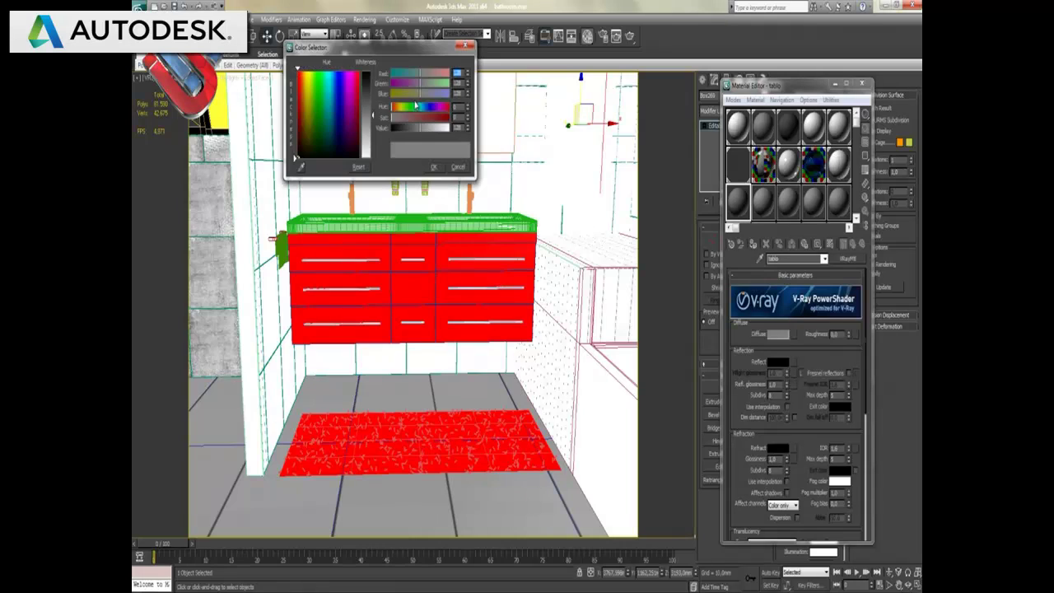
left_click_drag(372, 121, 372, 152)
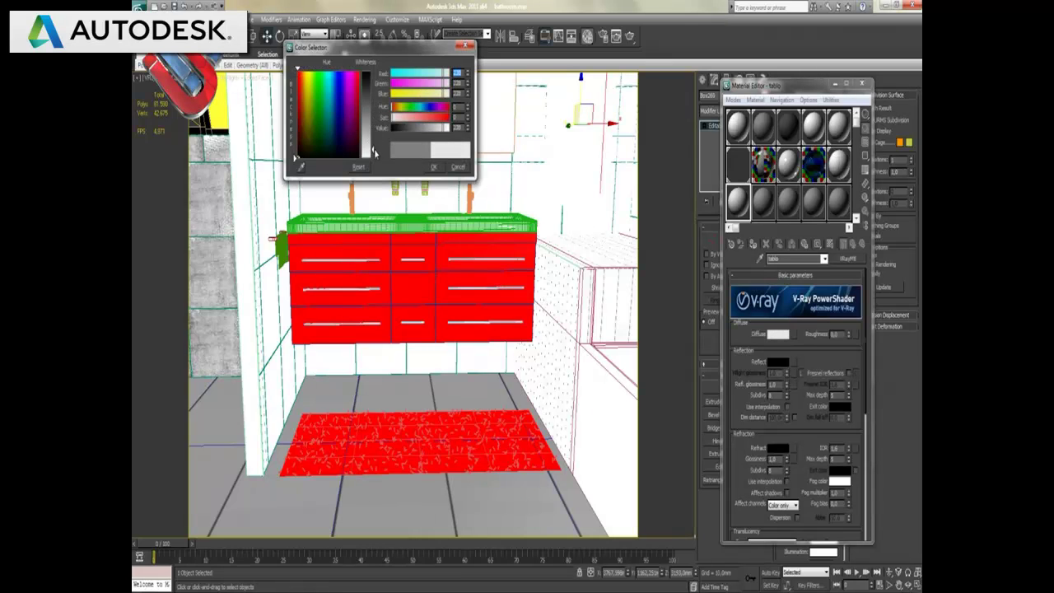
left_click(434, 168)
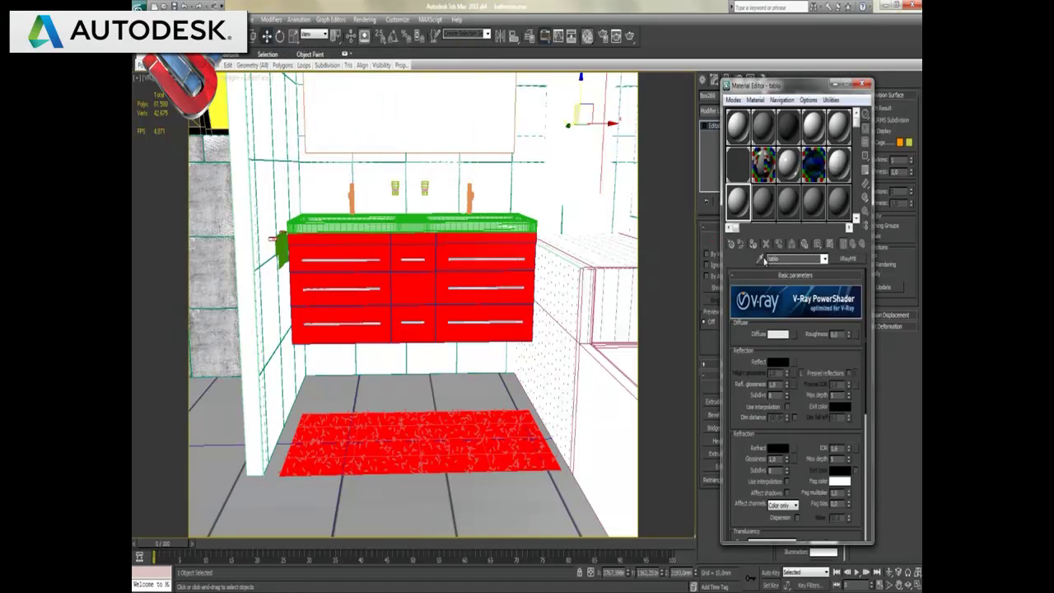
Create a second VRayMtl named 'tablo-2' in another slot, then go to the web browser
left_click_drag(768, 87, 320, 58)
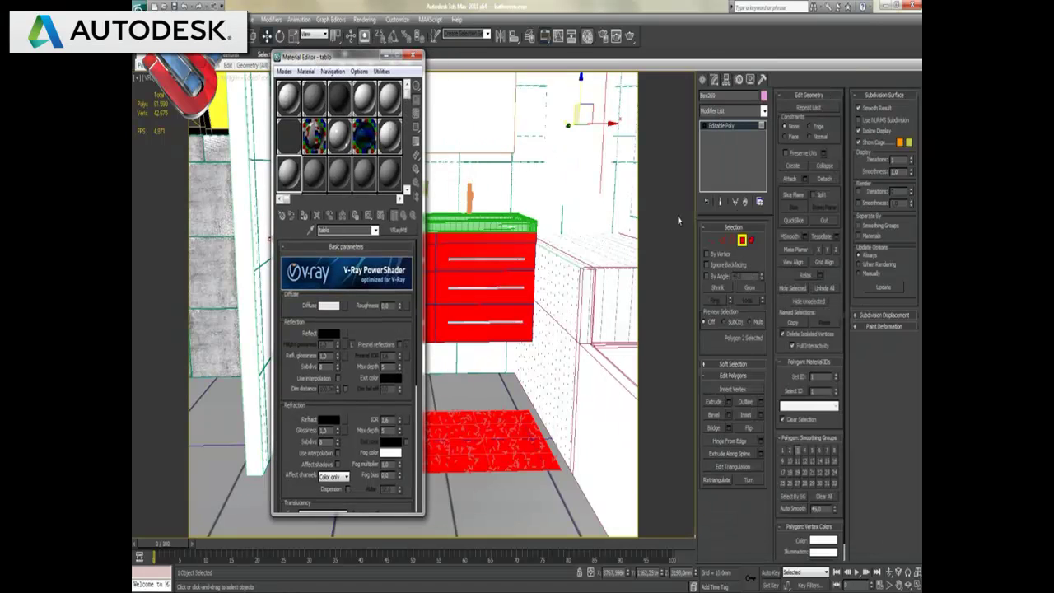
left_click(743, 241)
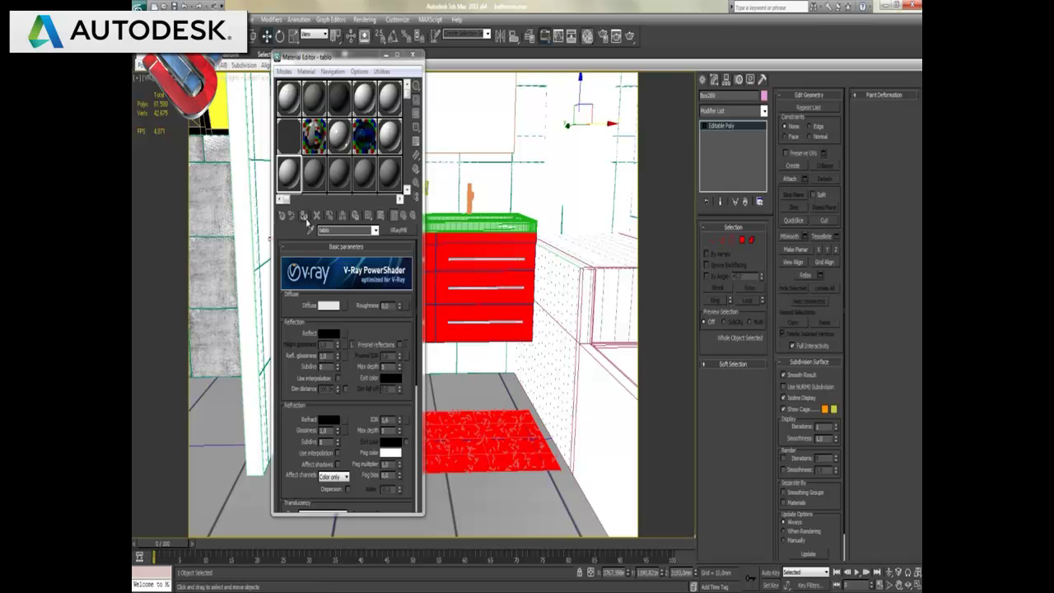
left_click(314, 172)
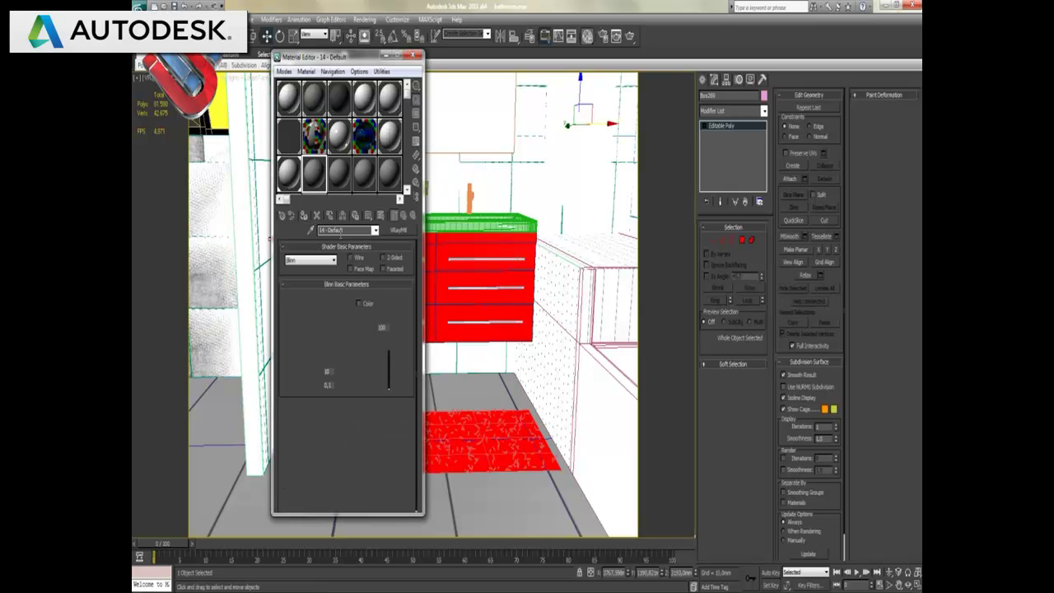
type("te")
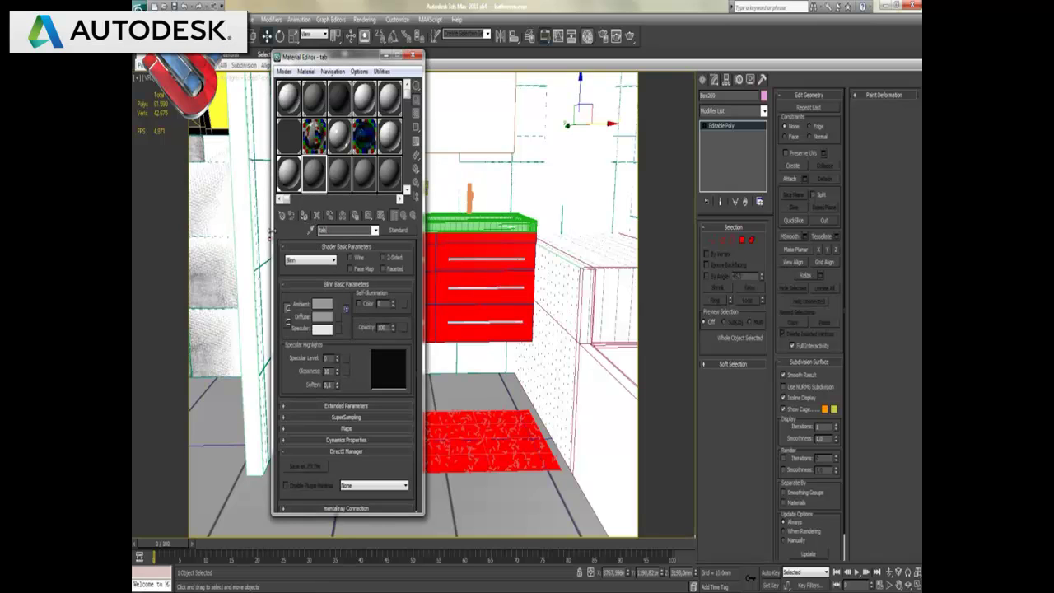
type("o-2")
left_click(398, 230)
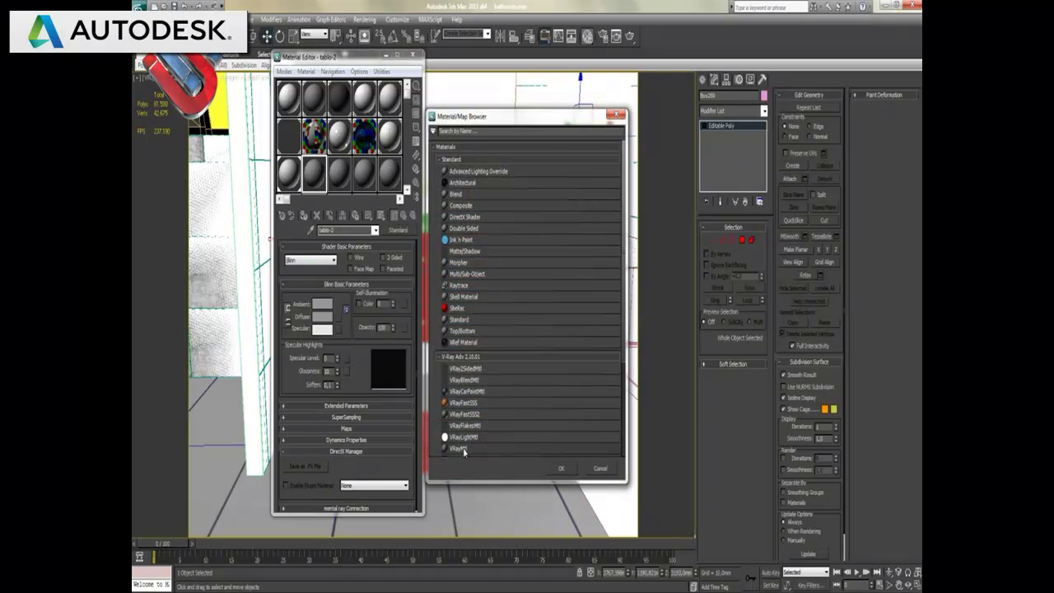
double_click(458, 449)
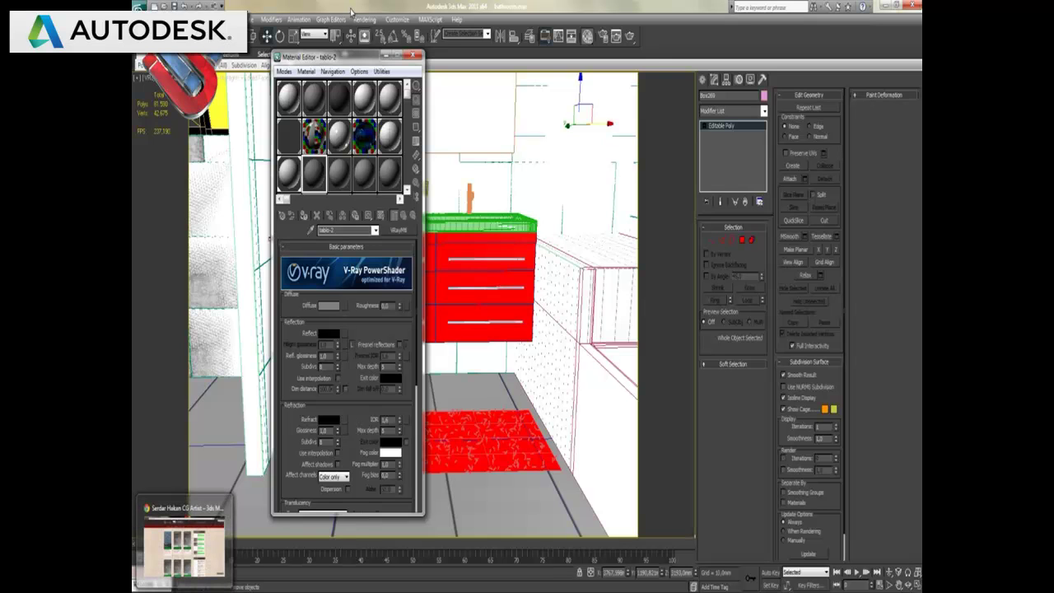
left_click(187, 552)
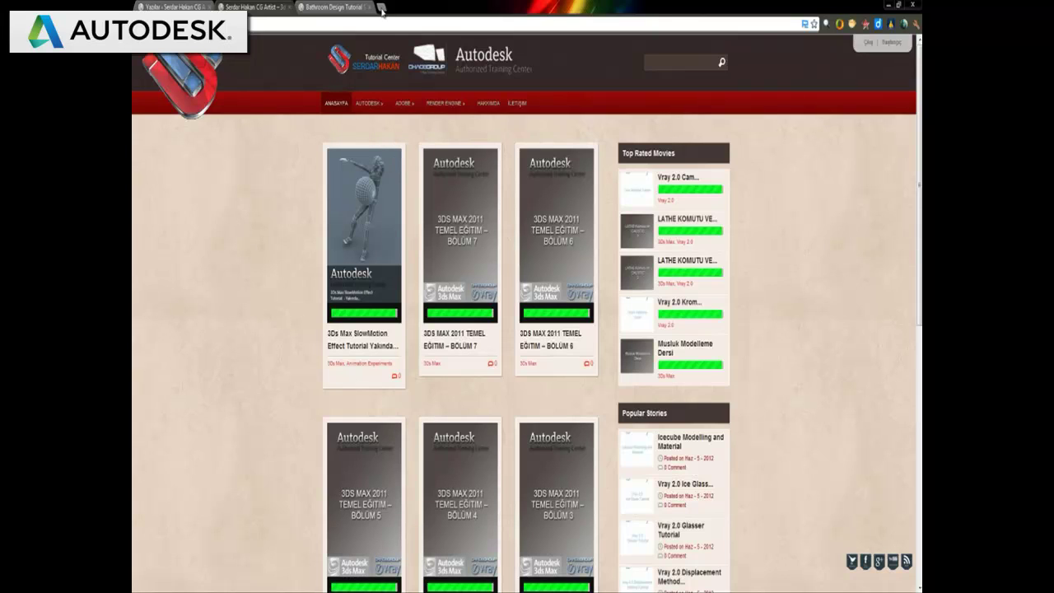
In a new tab, search Google Images for 'siyah beyaz tablo'
left_click(381, 10)
left_click(263, 27)
type("g")
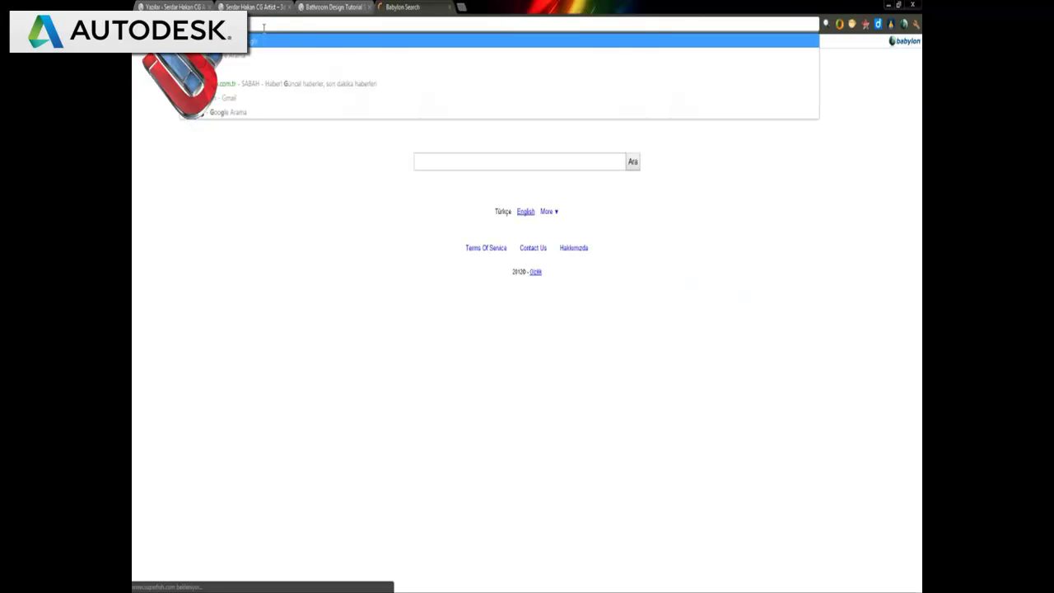
key("Return")
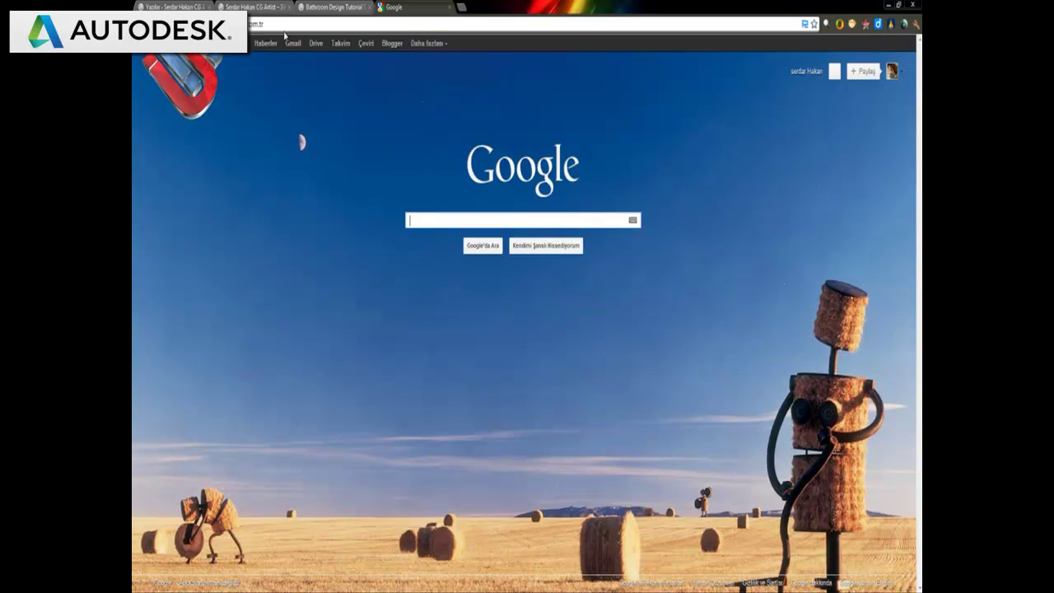
left_click(222, 43)
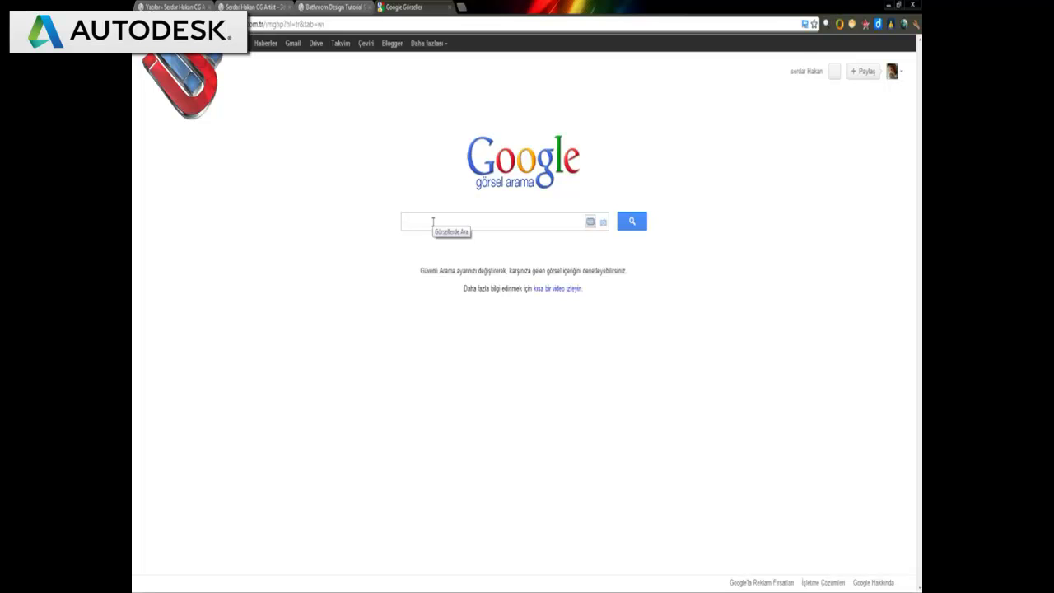
type("siyah beyaz")
key("Return")
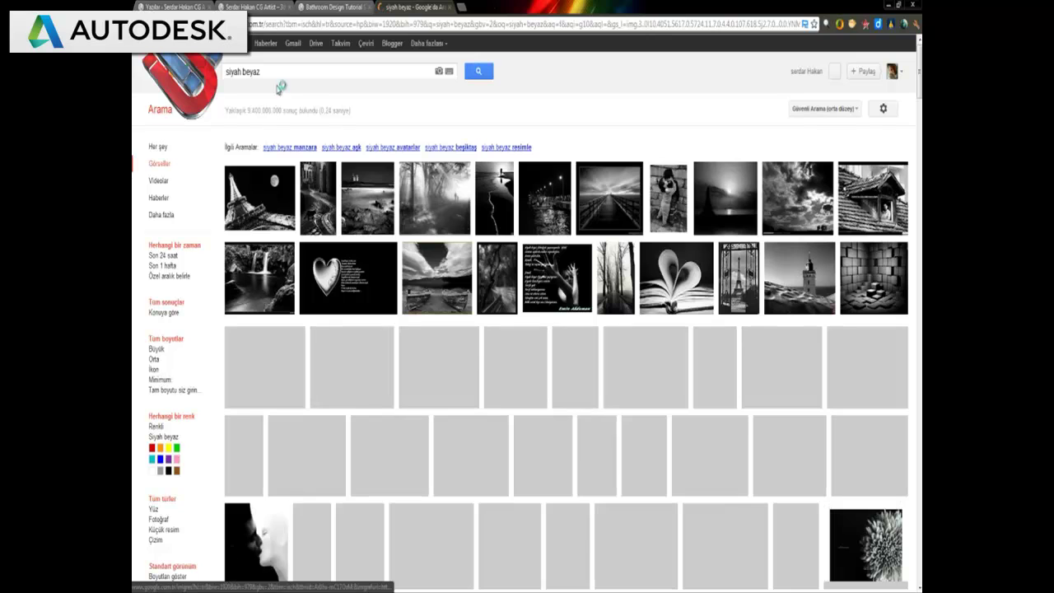
type("tabl")
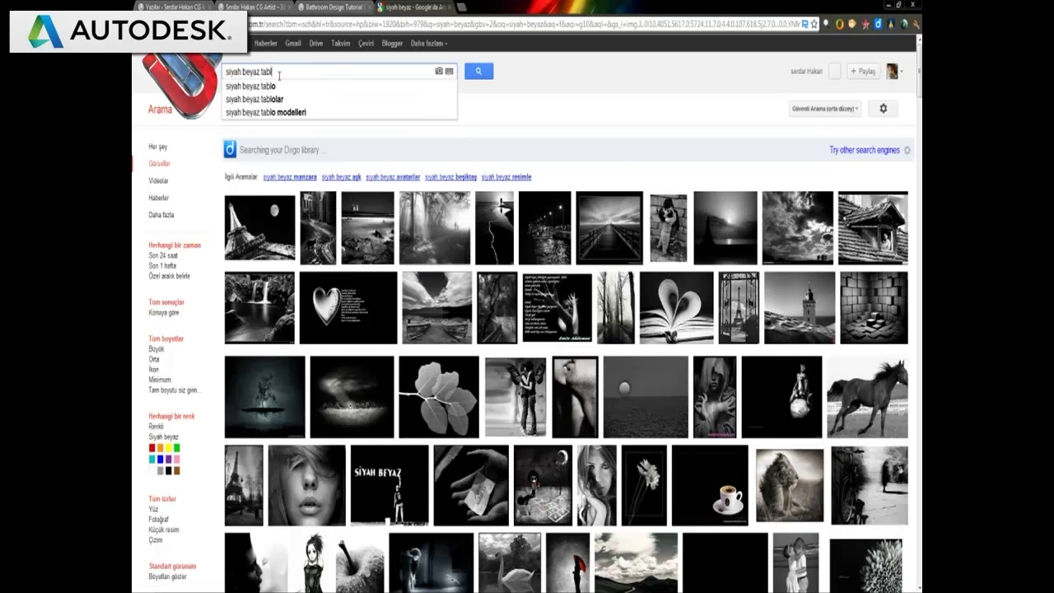
type("o")
key("Return")
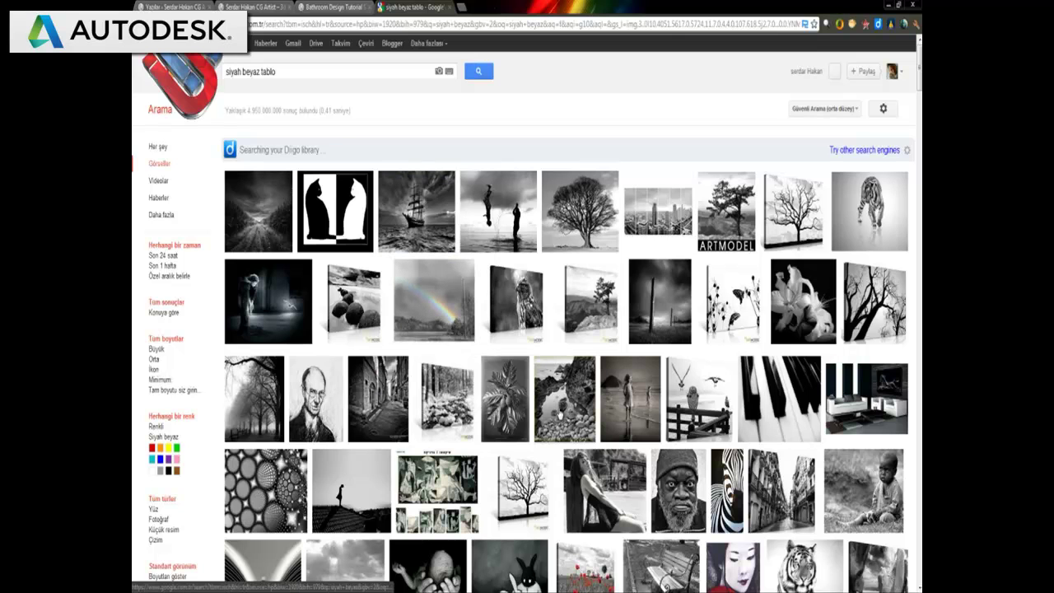
Scroll through the black-and-white painting results
scroll(574, 307, "down", 1)
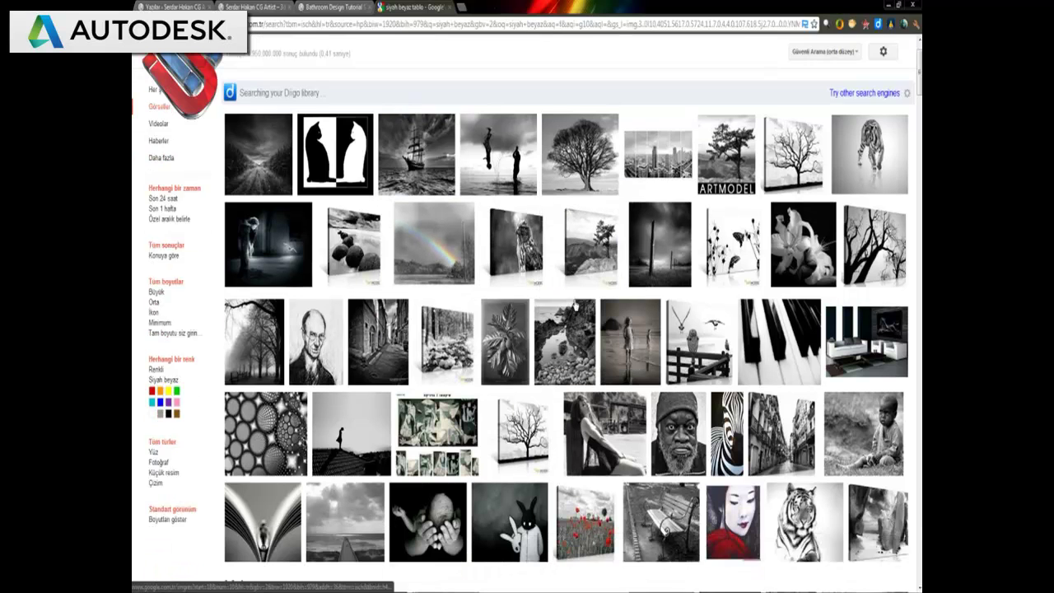
scroll(575, 307, "down", 1)
scroll(575, 307, "down", 1)
scroll(575, 306, "down", 1)
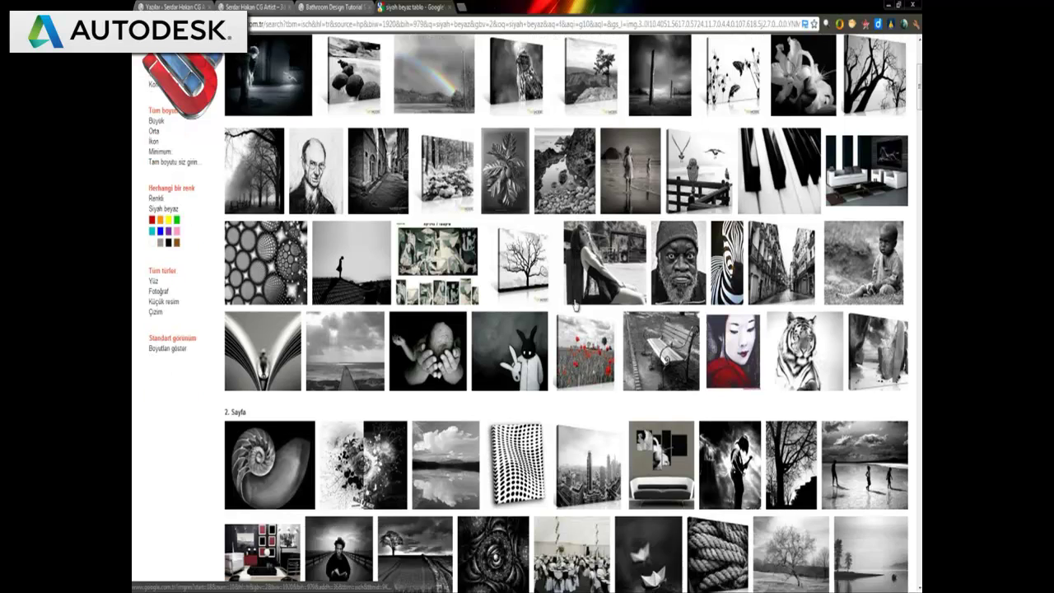
scroll(574, 305, "down", 2)
scroll(574, 303, "down", 2)
scroll(575, 304, "down", 1)
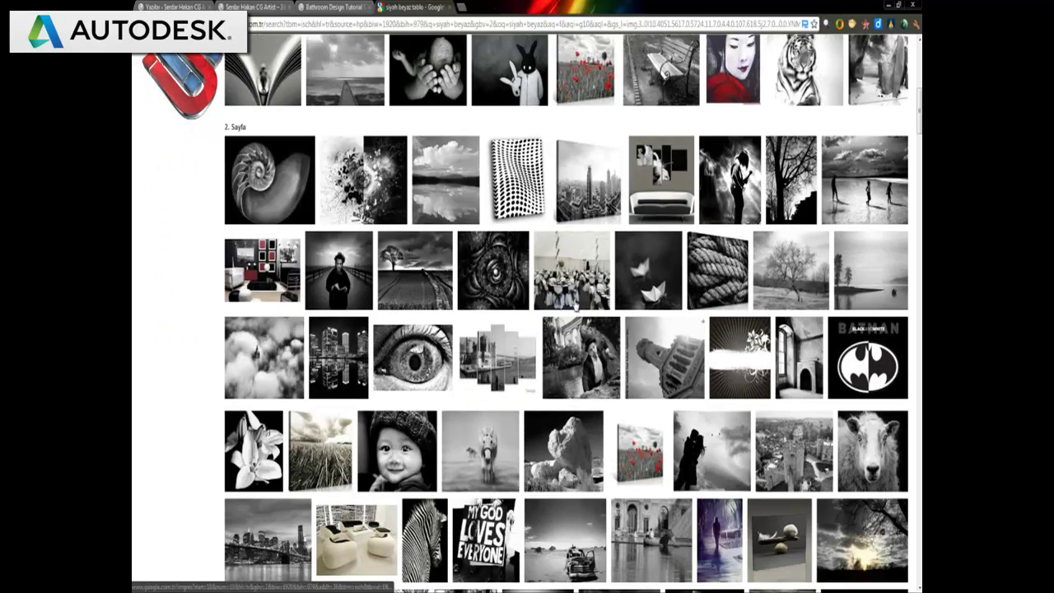
scroll(574, 304, "down", 2)
scroll(575, 304, "down", 1)
scroll(574, 304, "down", 1)
scroll(574, 304, "down", 1)
scroll(575, 303, "down", 1)
scroll(575, 303, "down", 1)
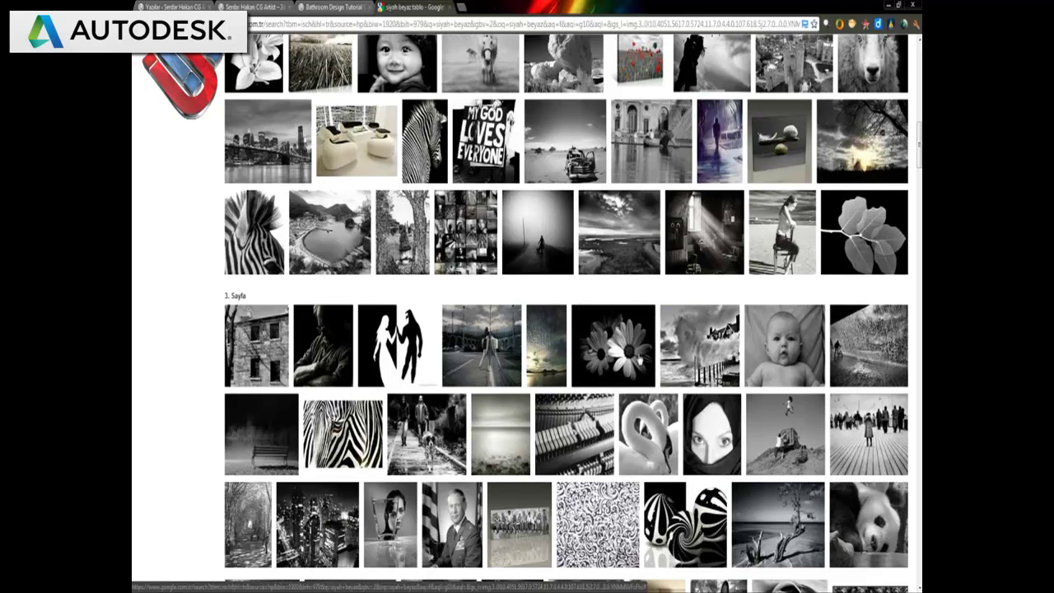
Open the black-and-white daisy picture full size and save it to the Desktop as 117041-bigthumbnail.jpg
left_click(635, 358)
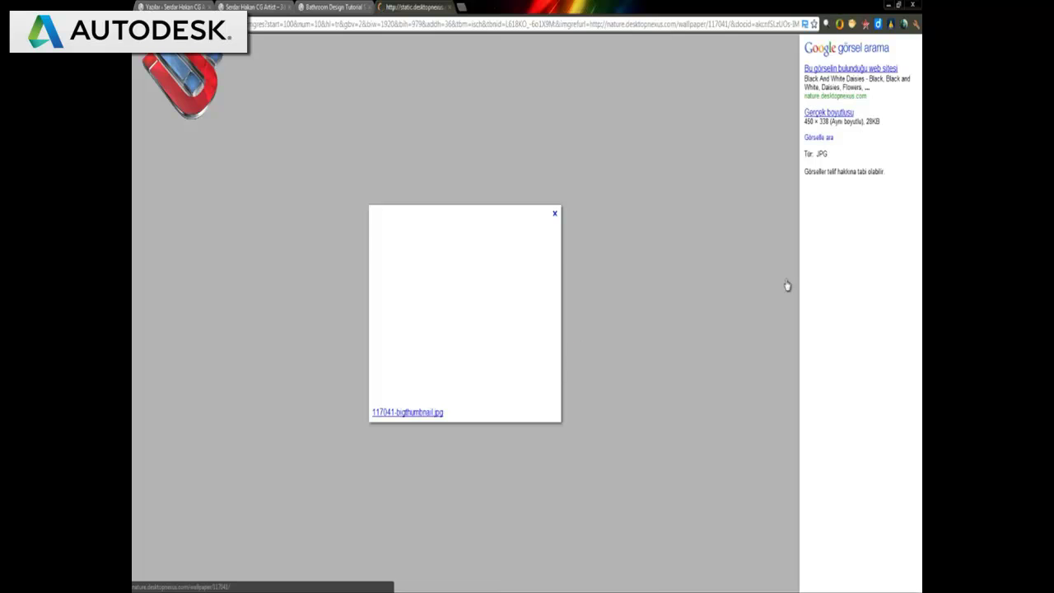
left_click(838, 113)
right_click(204, 122)
left_click(216, 125)
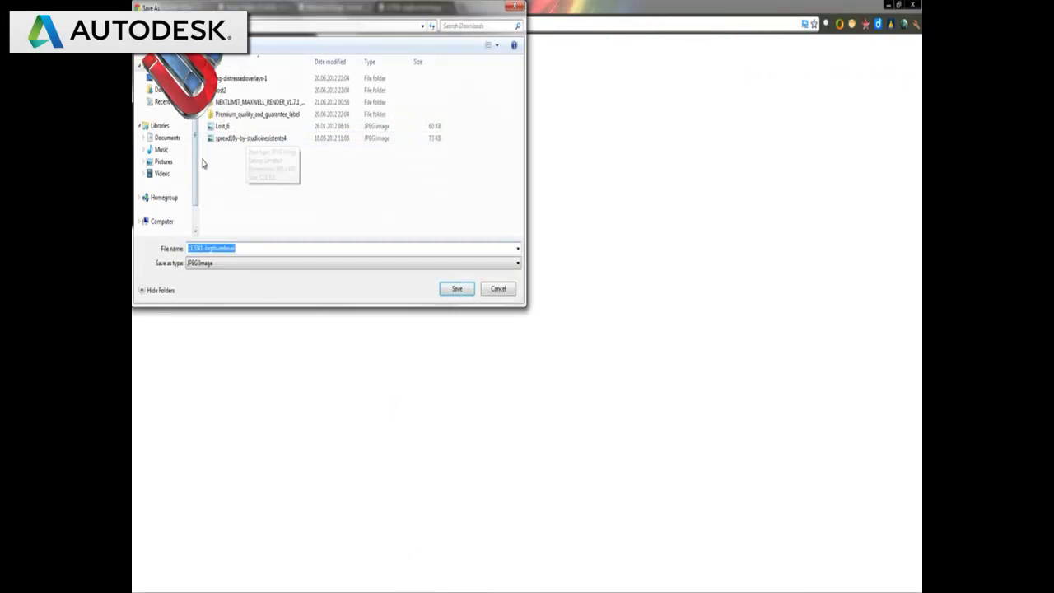
left_click(455, 289)
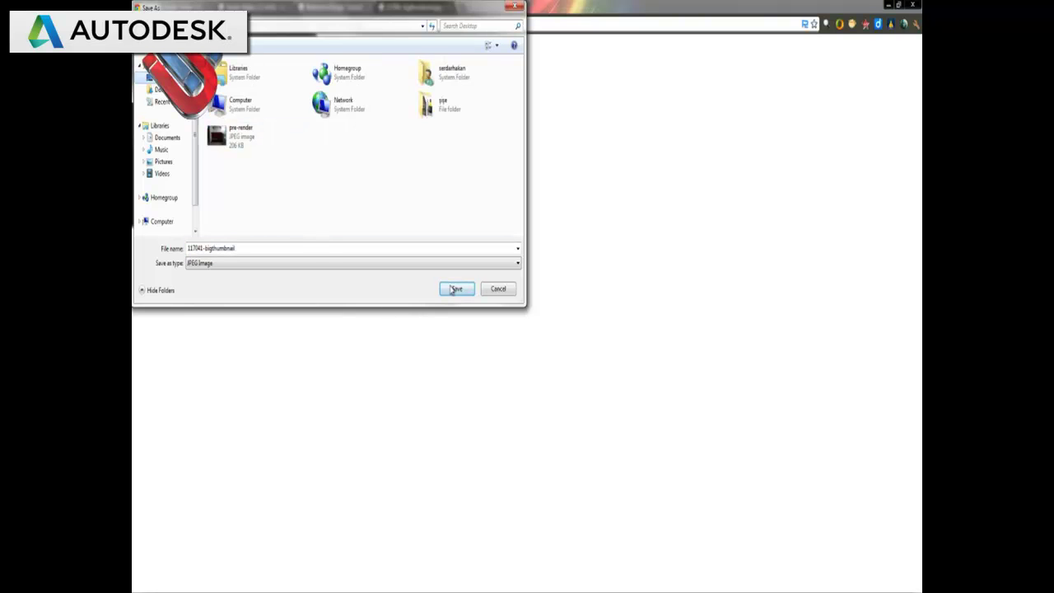
Load the Desktop daisy jpg as a Bitmap in tablo-2's Diffuse slot
left_click(887, 5)
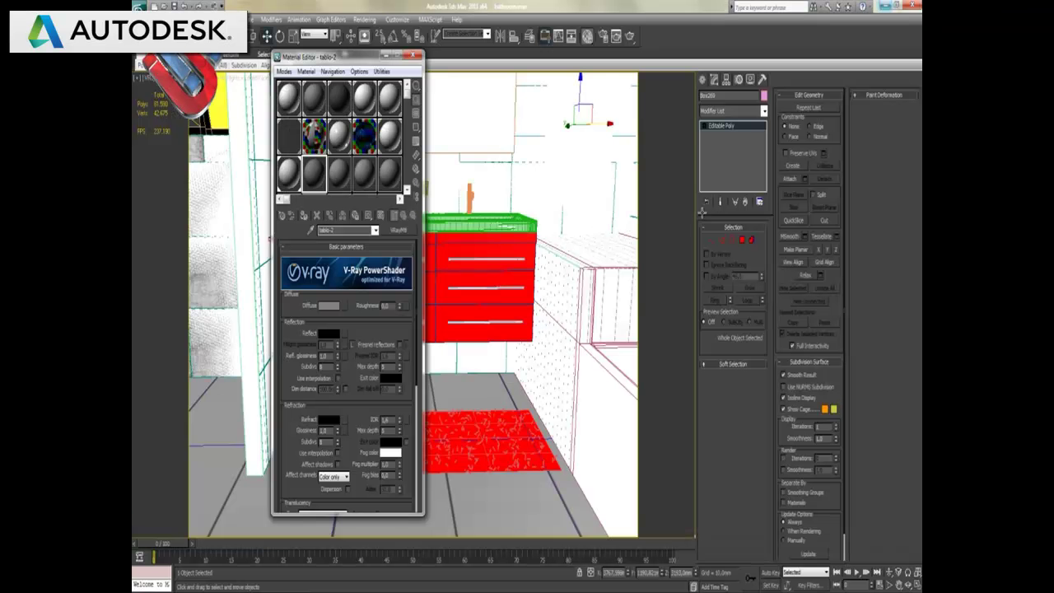
left_click(344, 306)
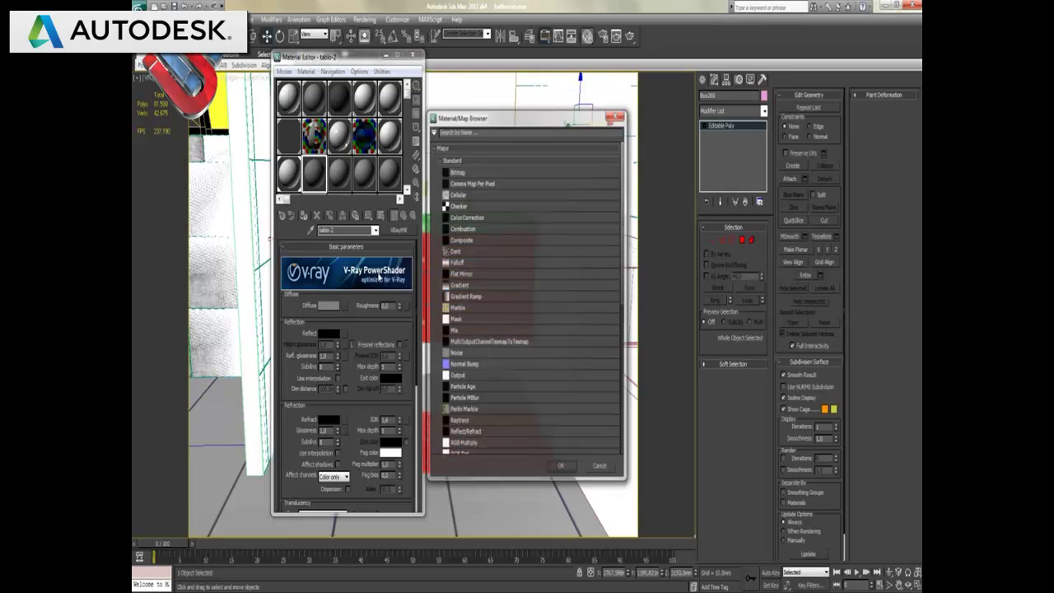
double_click(466, 170)
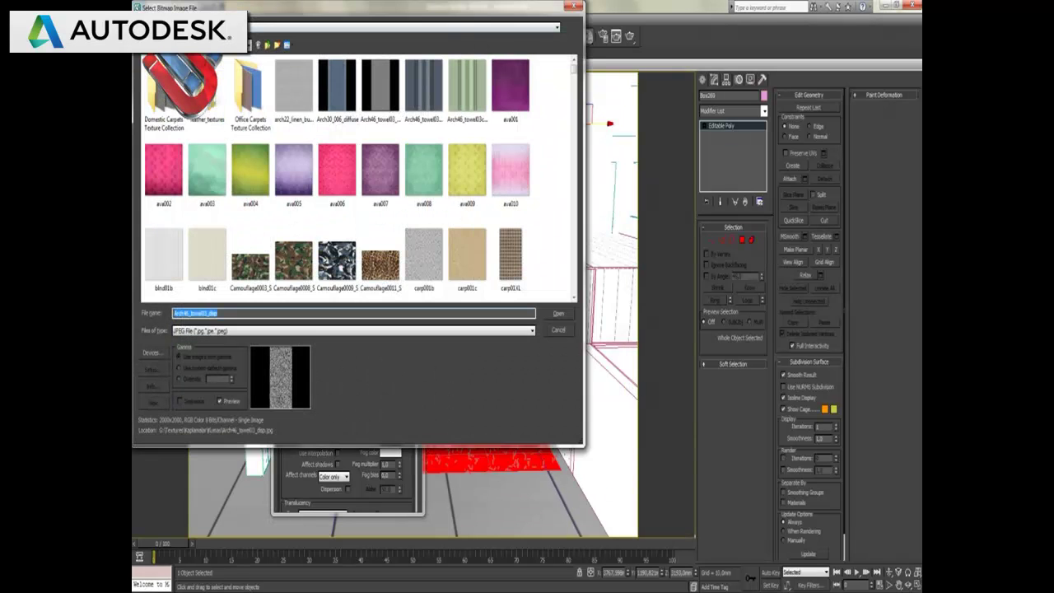
left_click(404, 28)
left_click(181, 74)
double_click(362, 105)
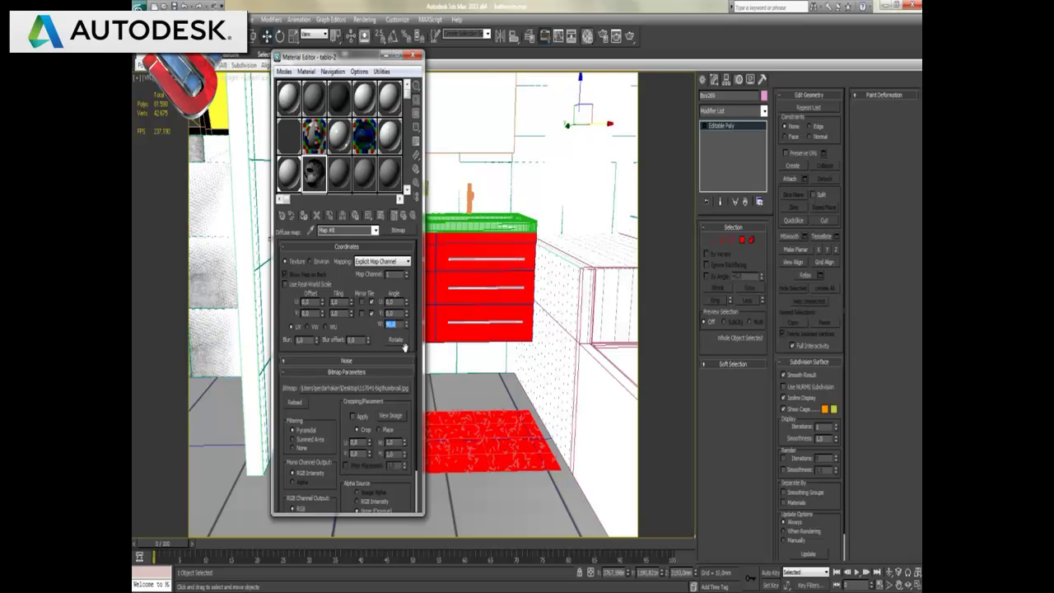
Assign tablo-2 to the panel's front polygon and show the daisy texture in the viewport
left_click(742, 239)
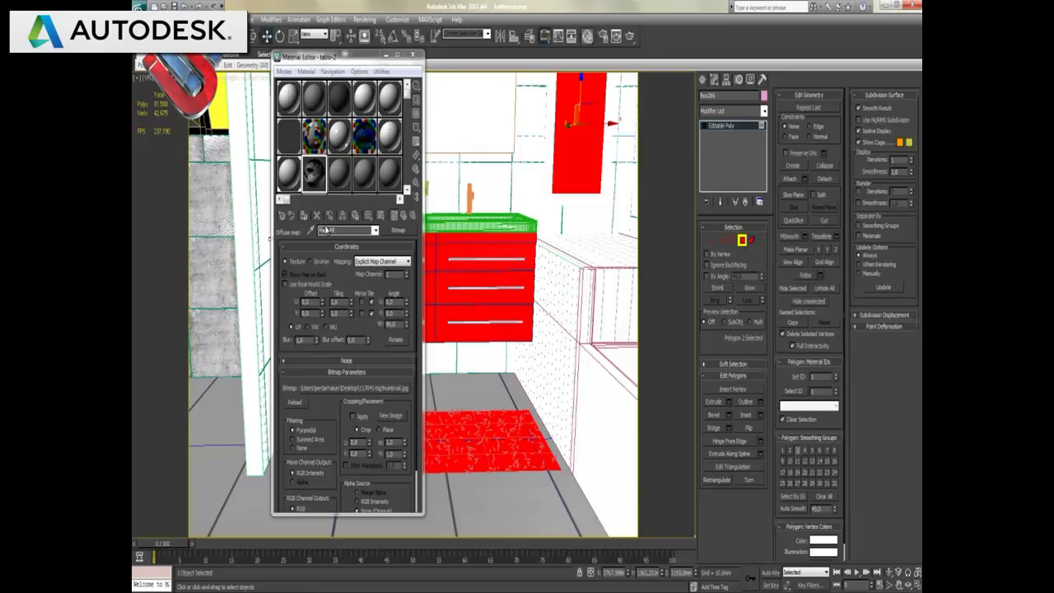
left_click(304, 216)
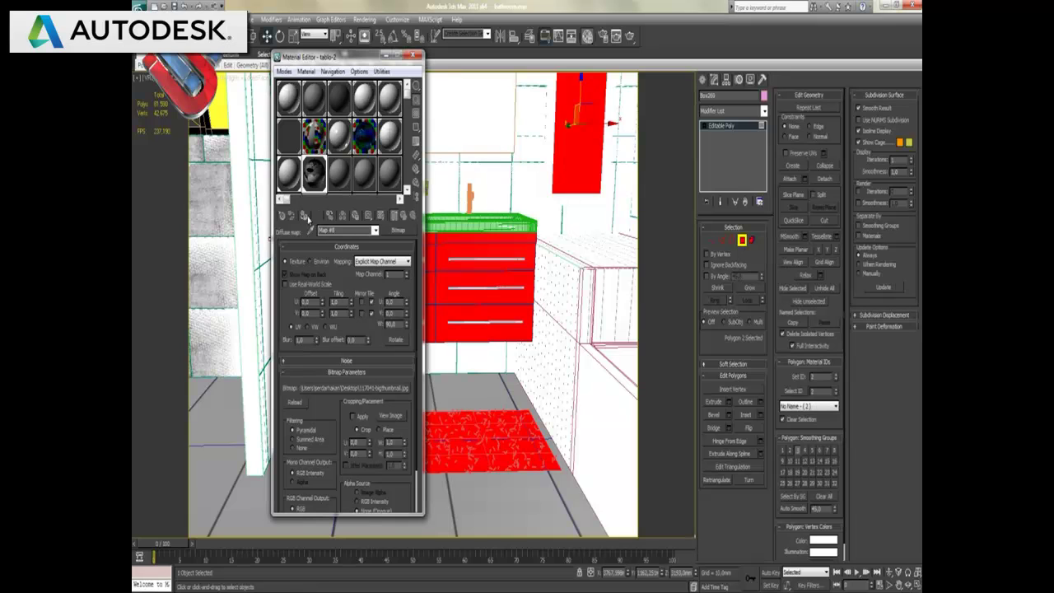
left_click(401, 216)
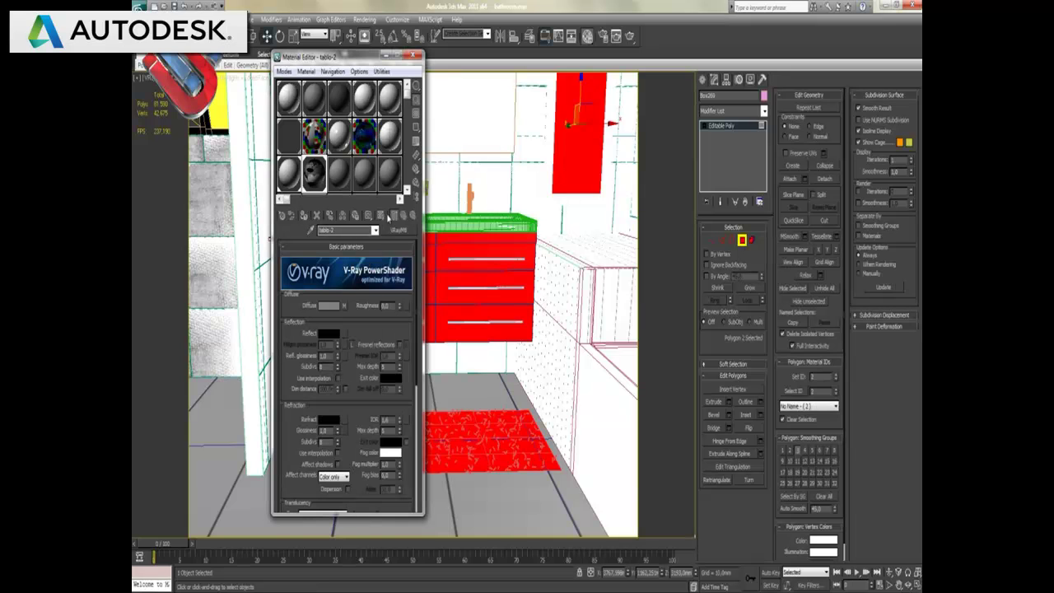
left_click(388, 217)
left_click(742, 240)
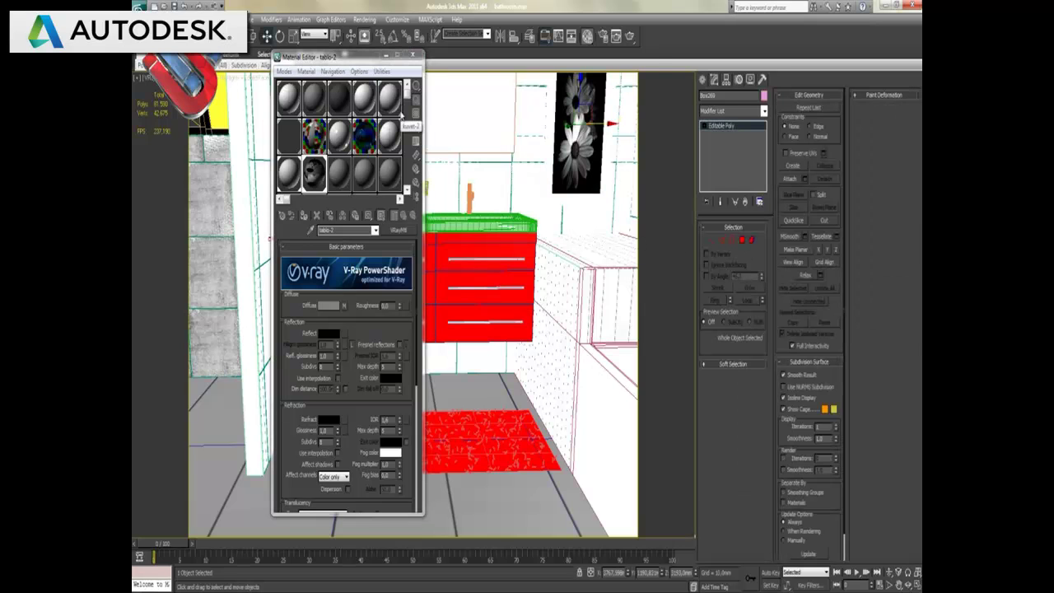
key("shift+q")
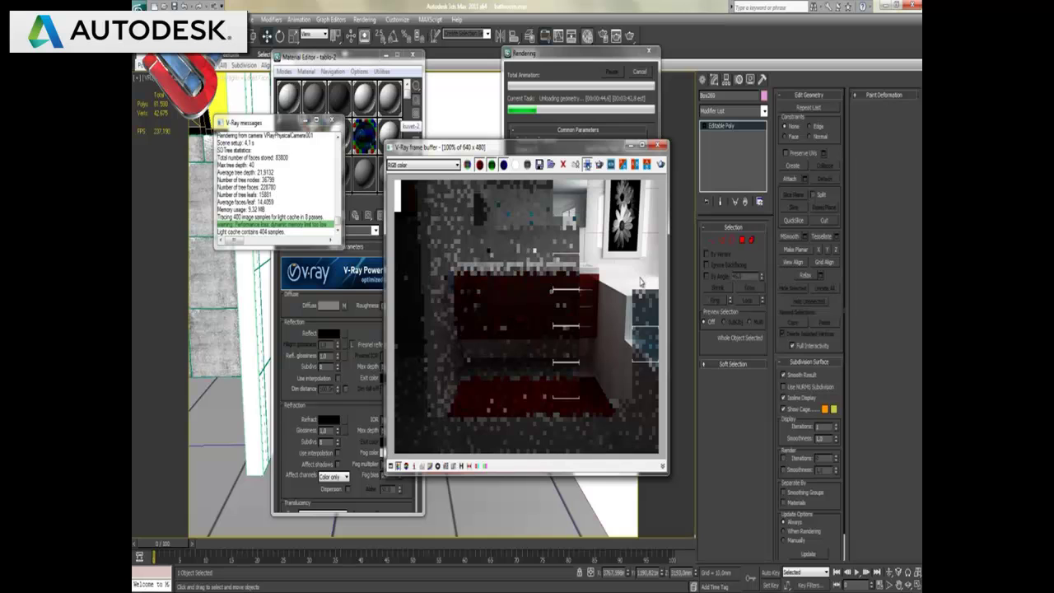
Stop the V-Ray test render of the daisy painting and close its progress window
left_click(657, 145)
left_click(640, 73)
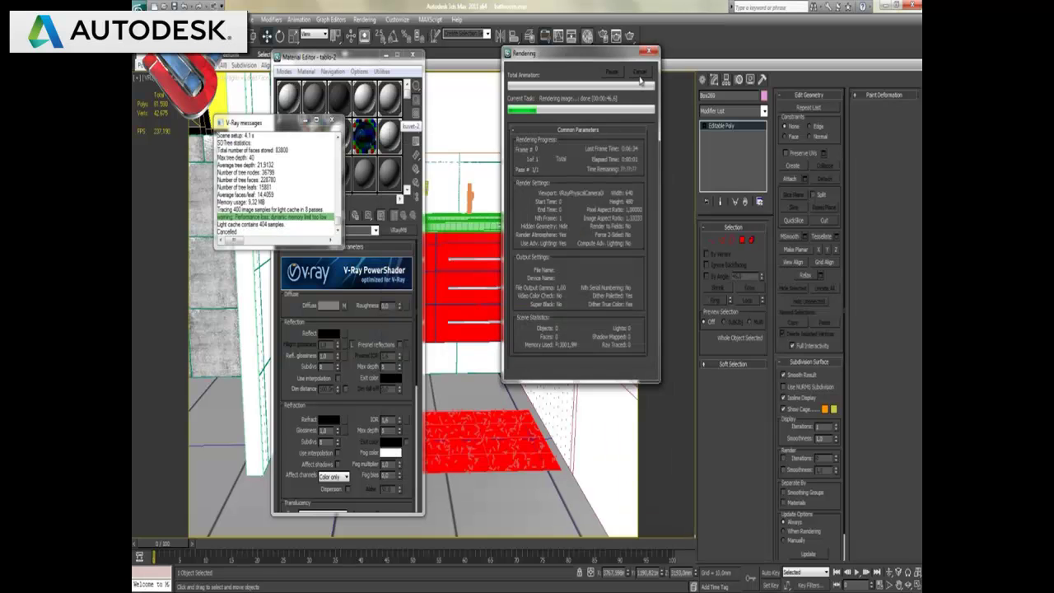
left_click(332, 120)
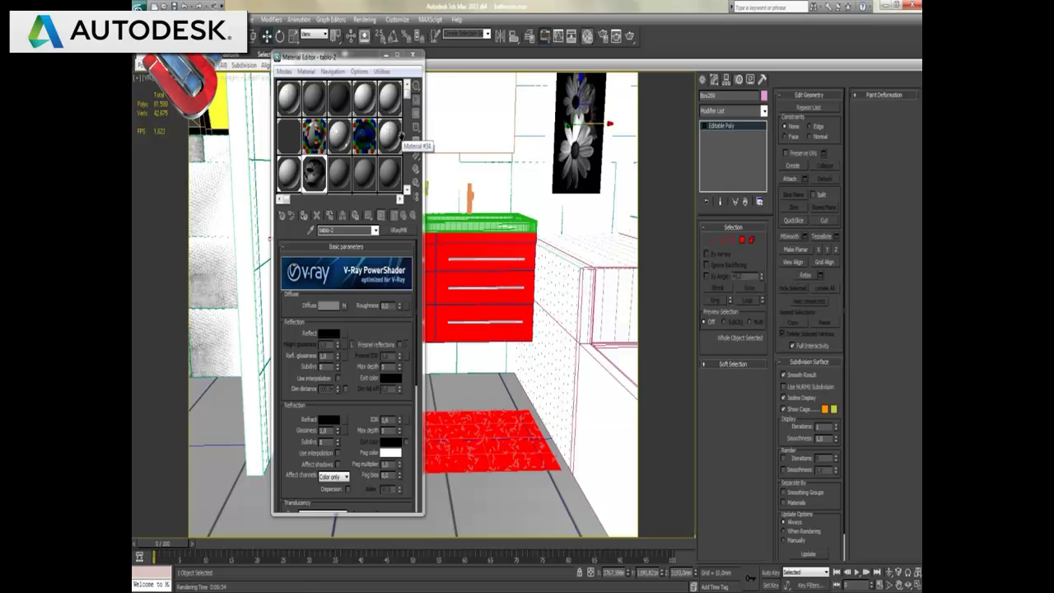
Close the Material Editor and dismiss the Windows colour-scheme notification, leaving the bathroom viewport visible
left_click(415, 57)
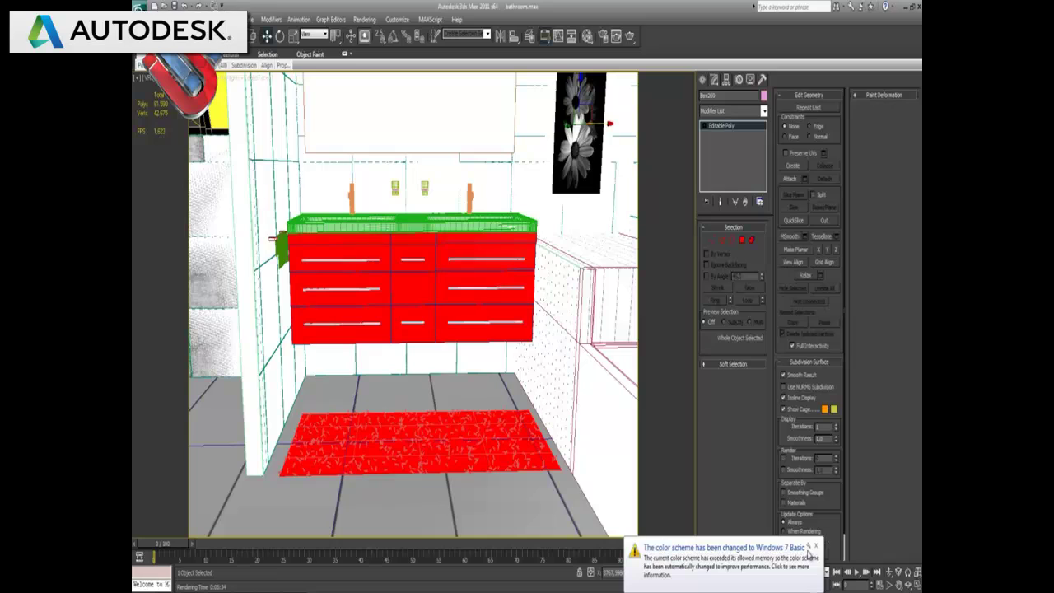
left_click(813, 545)
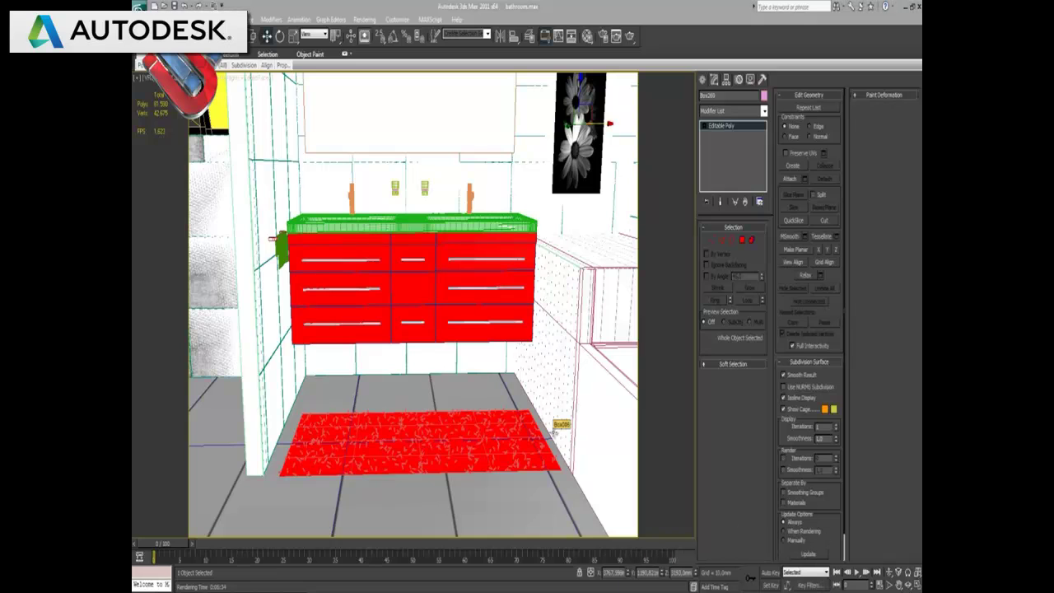